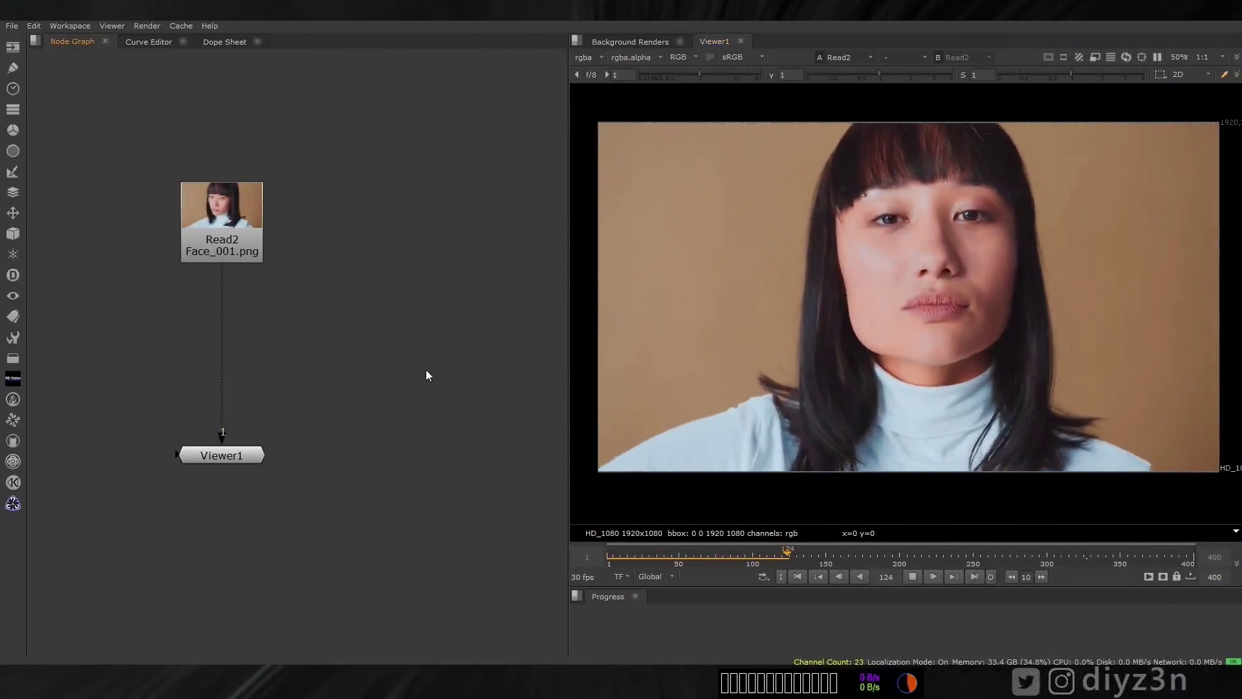
- Check the project settings and play through the Read2 face footage in the viewer
key("s")
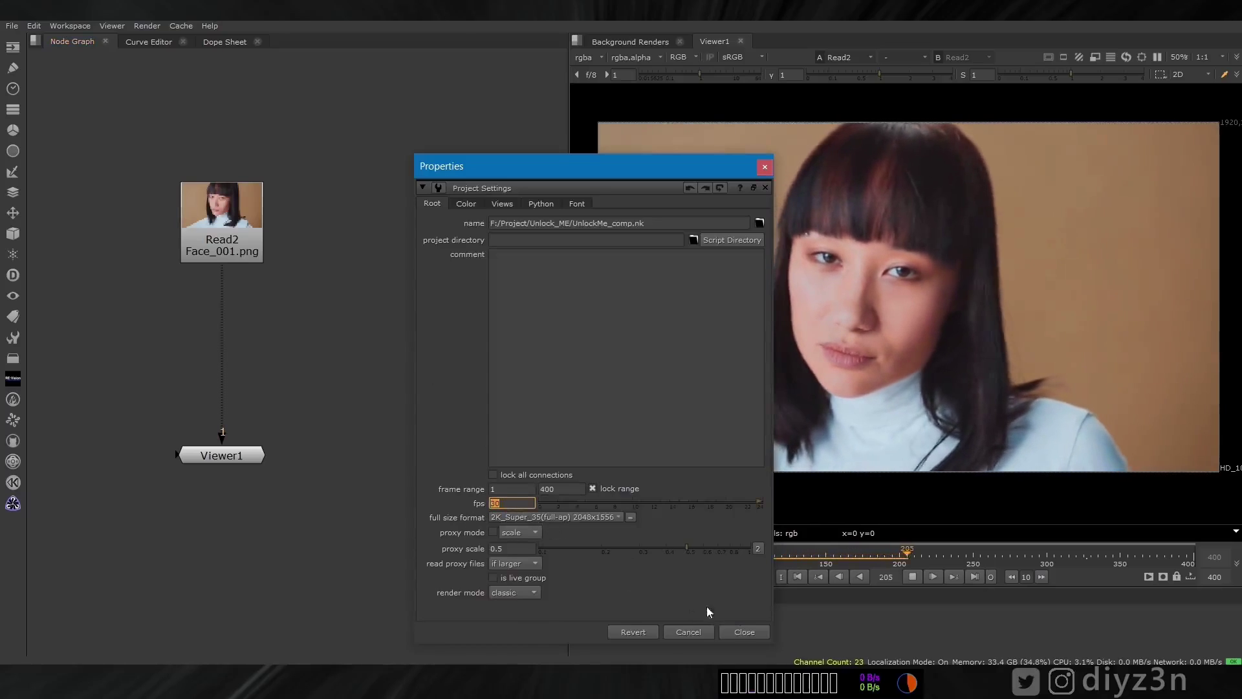
left_click(744, 632)
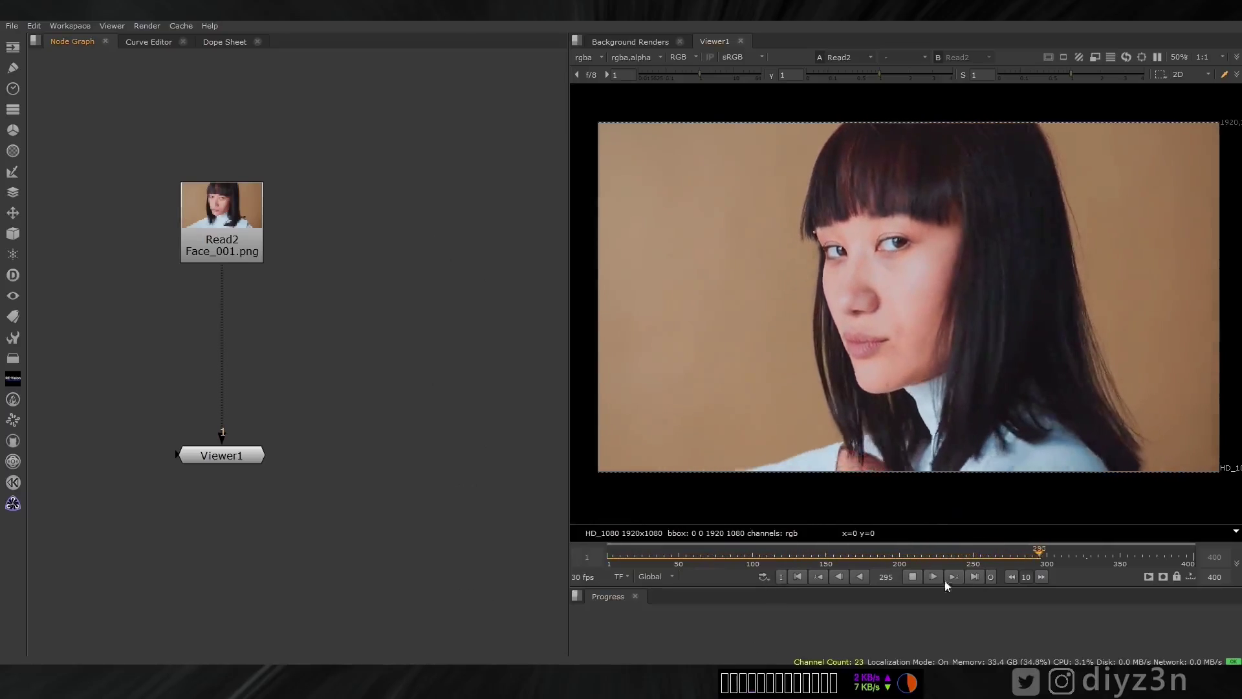
left_click(843, 556)
left_click_drag(844, 556, 877, 559)
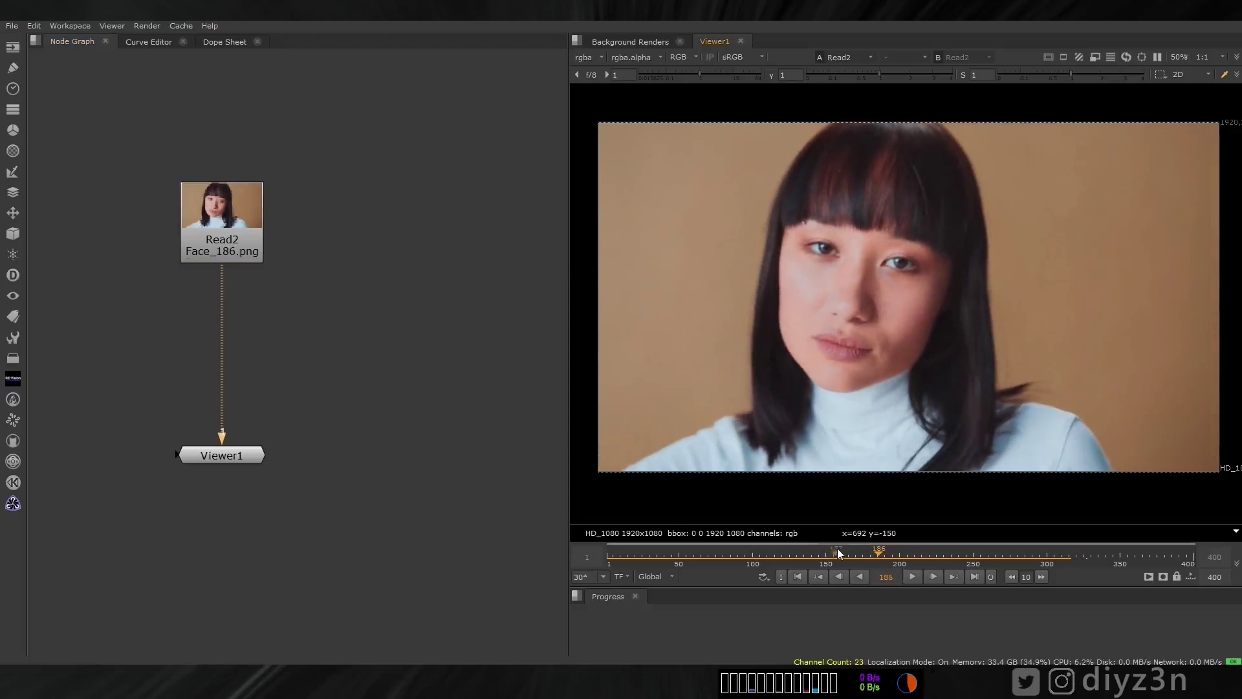
left_click(912, 577)
left_click(920, 575)
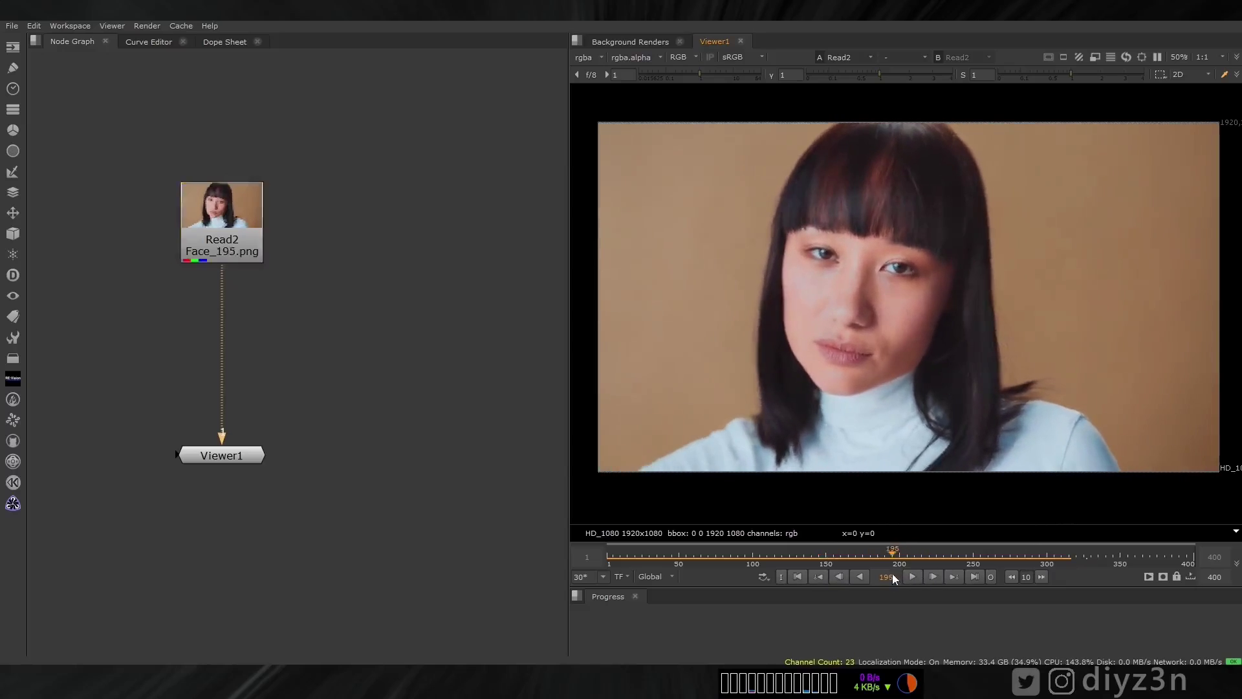
- Try a CameraTracker node with Preview Features enabled on the Read2 footage, and delete the node
left_click(222, 231)
key("Tab")
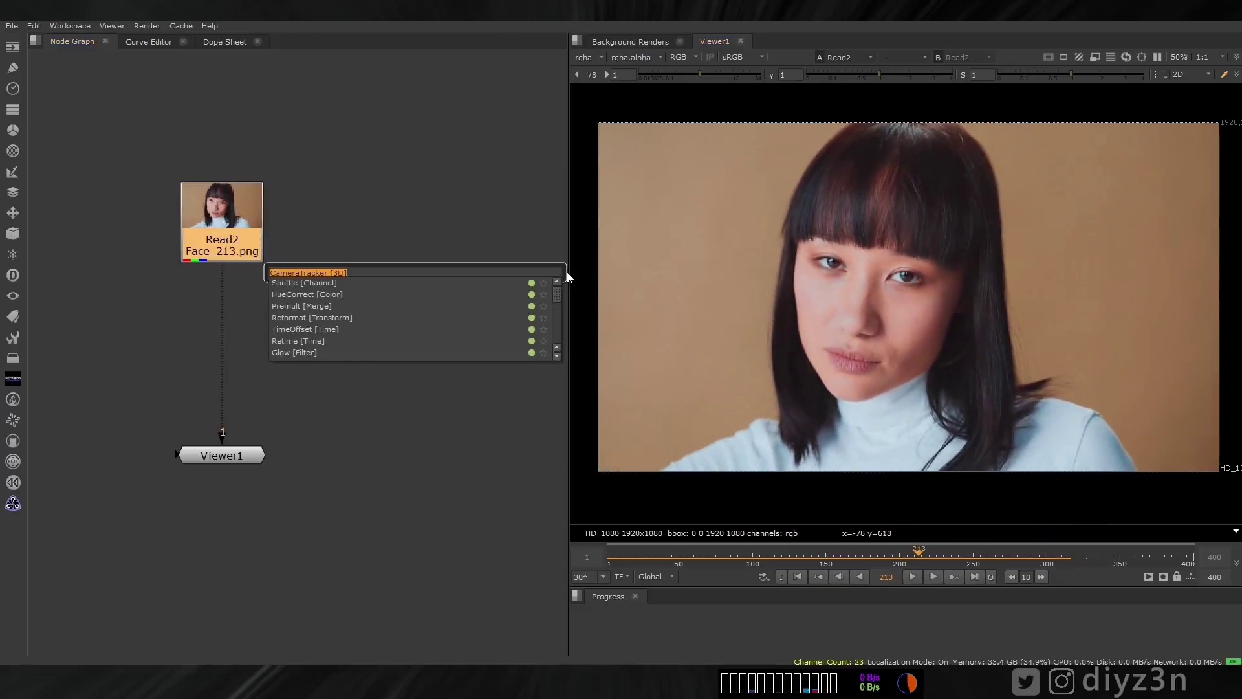
type("camer")
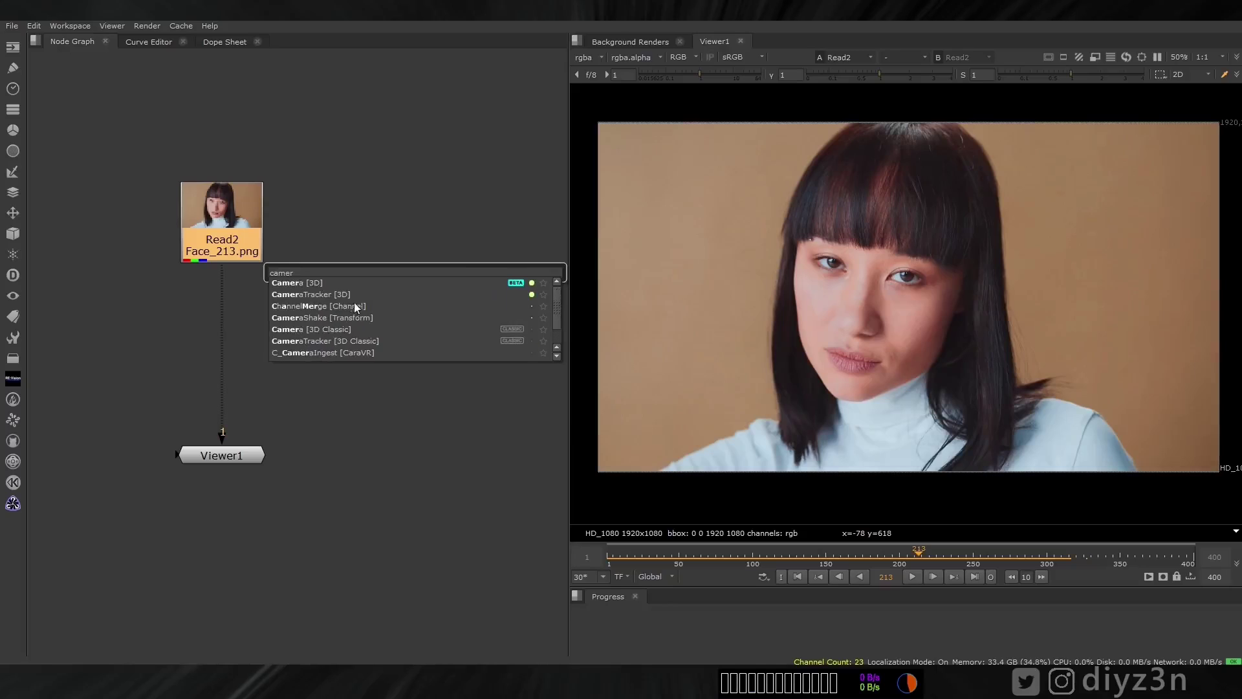
left_click(336, 295)
left_click_drag(587, 123, 269, 141)
left_click(266, 174)
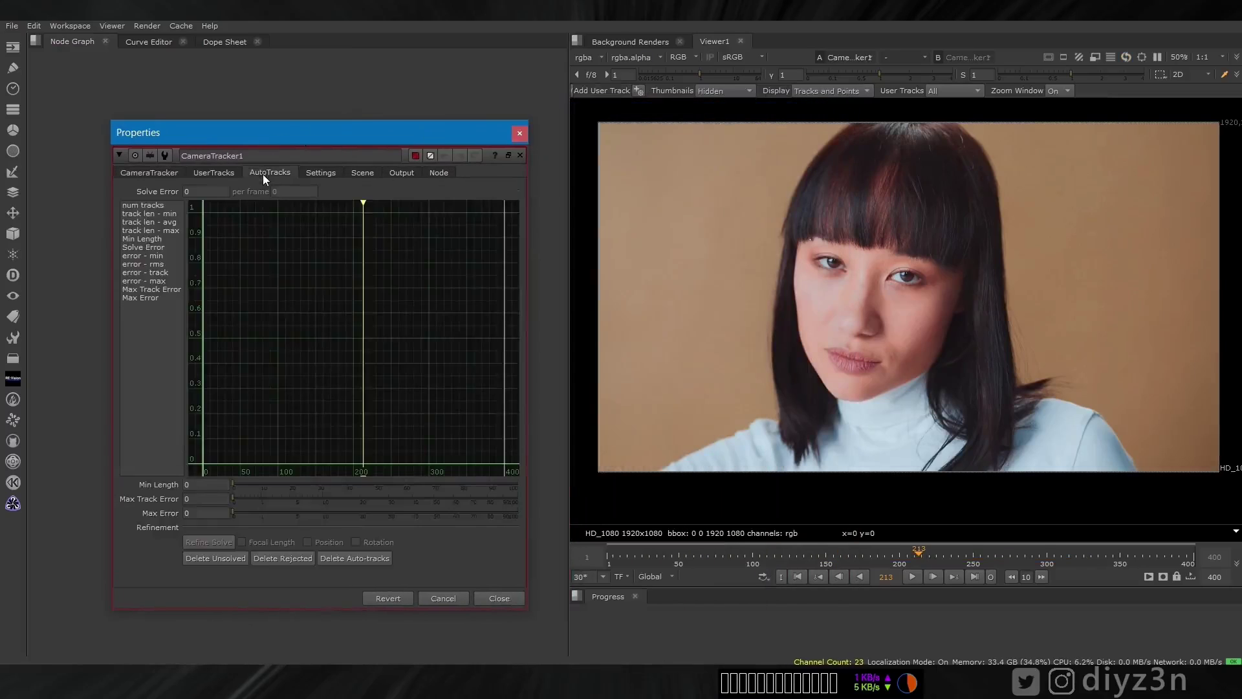
left_click(305, 174)
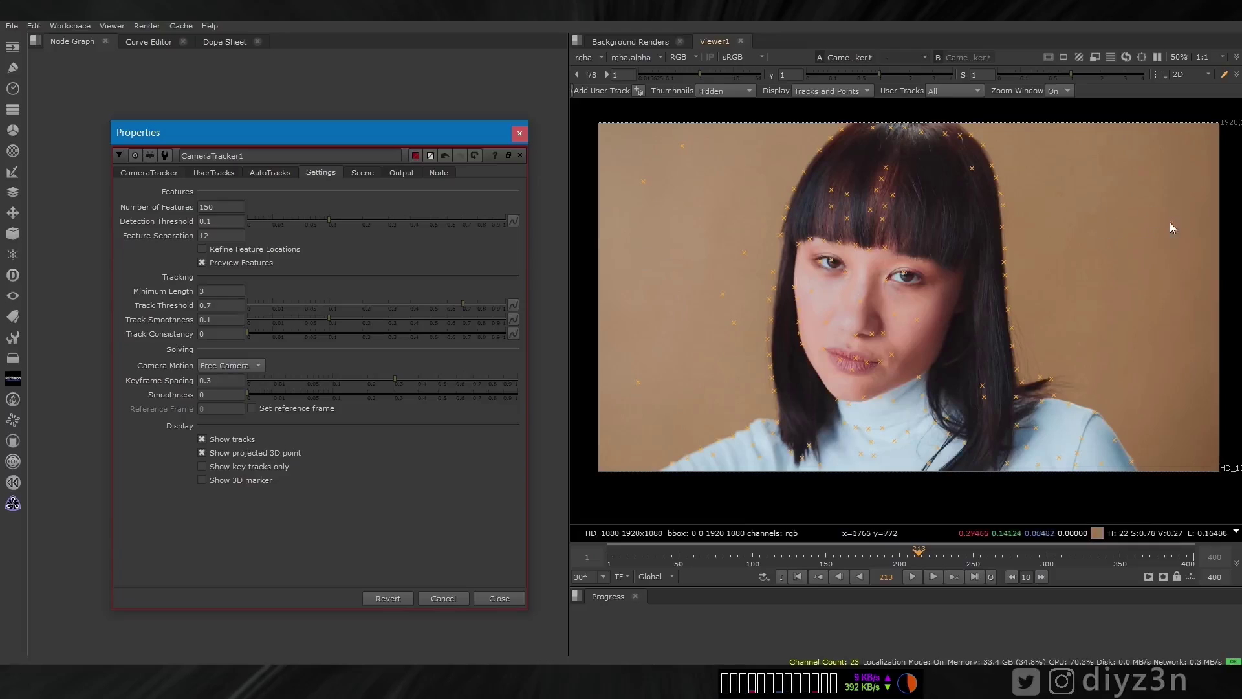
left_click(510, 600)
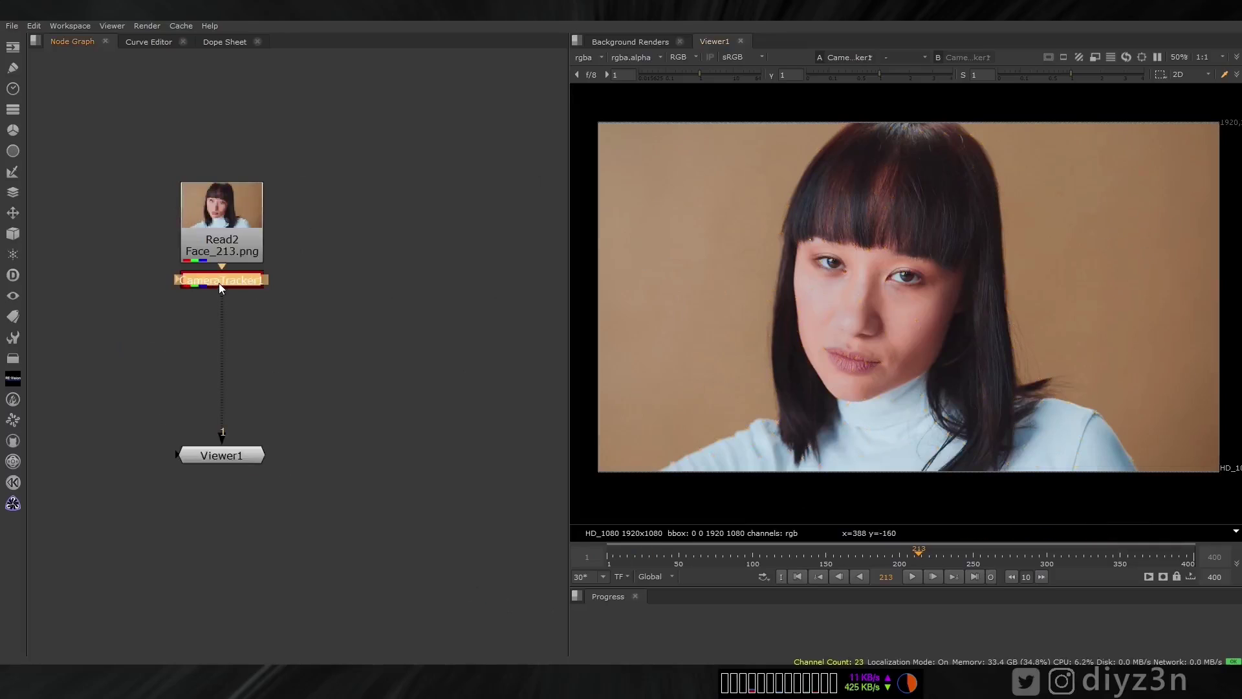
key("Delete")
- Move the Read2 node up and add a FaceBuilder node between it and the viewer
left_click_drag(229, 230, 228, 199)
key("Tab")
key("Escape")
key("Escape")
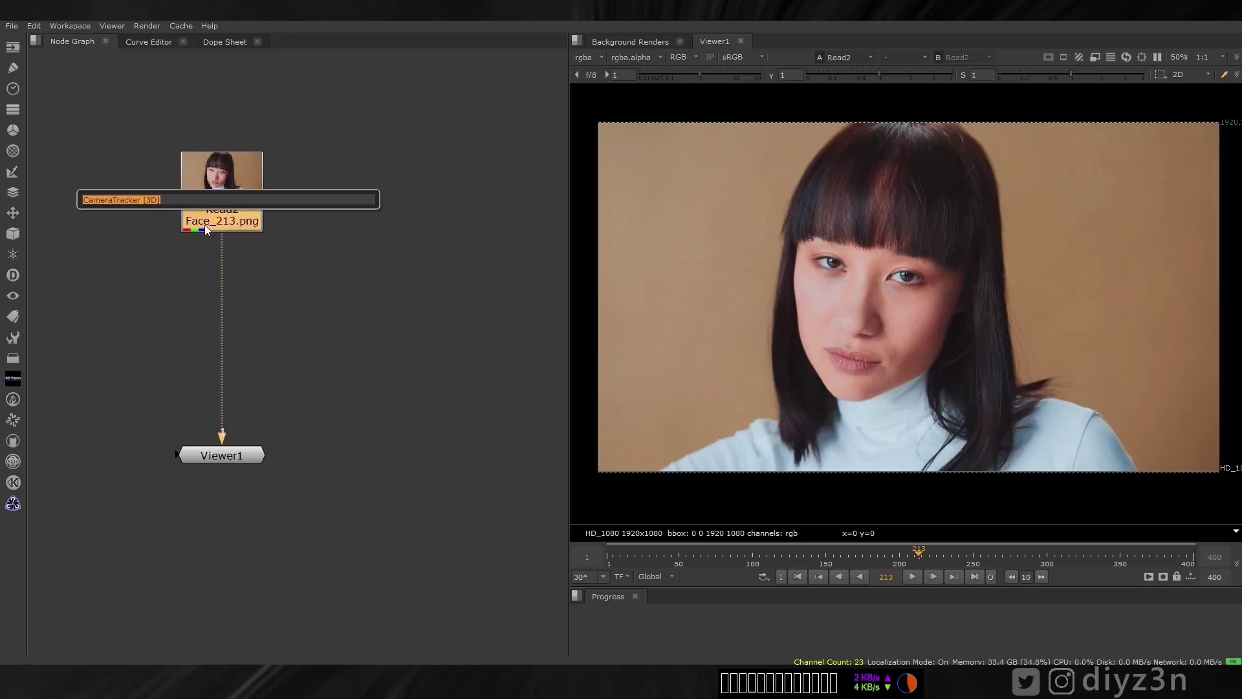
left_click(12, 482)
mouse_move(64, 495)
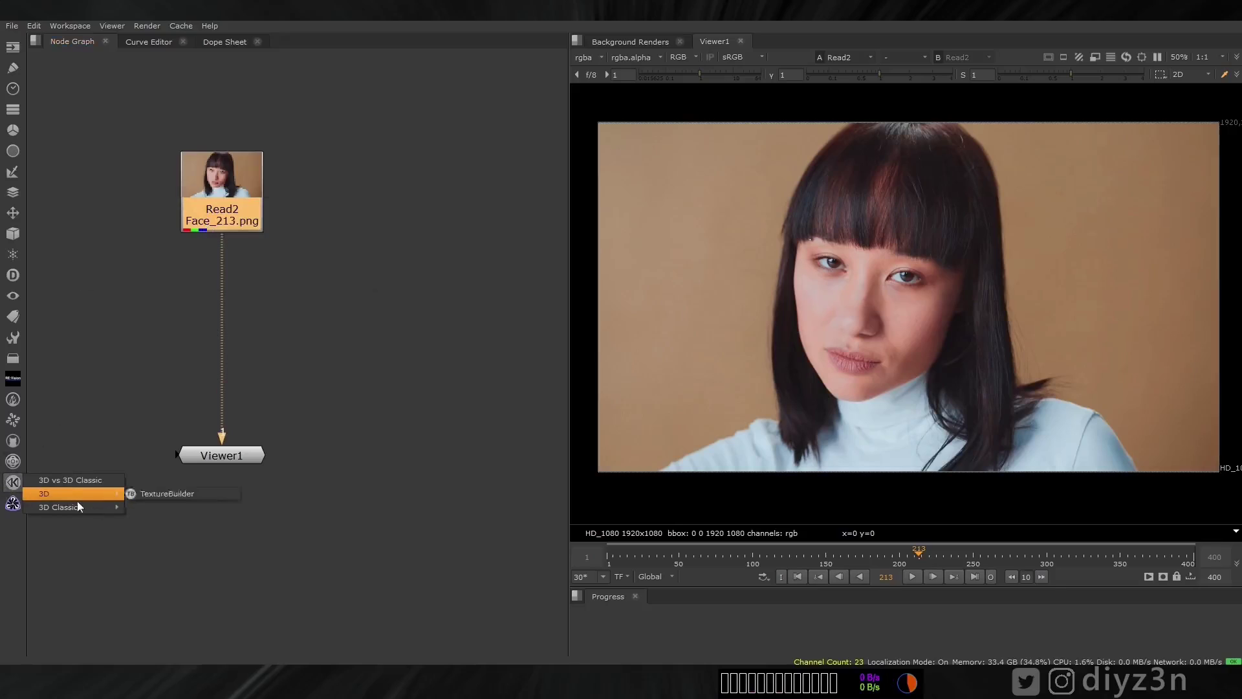
left_click(162, 549)
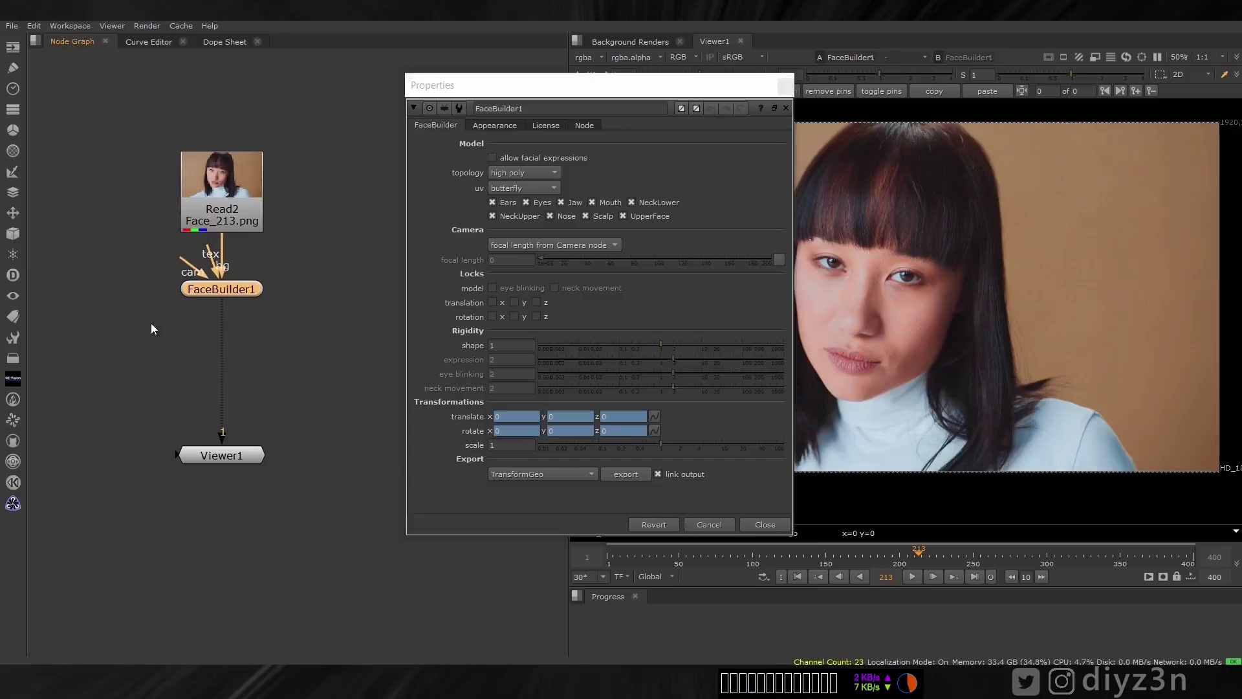
- Add a Camera node beside FaceBuilder1 and connect it to the cam input
key("f")
scroll(271, 346, "up", 5)
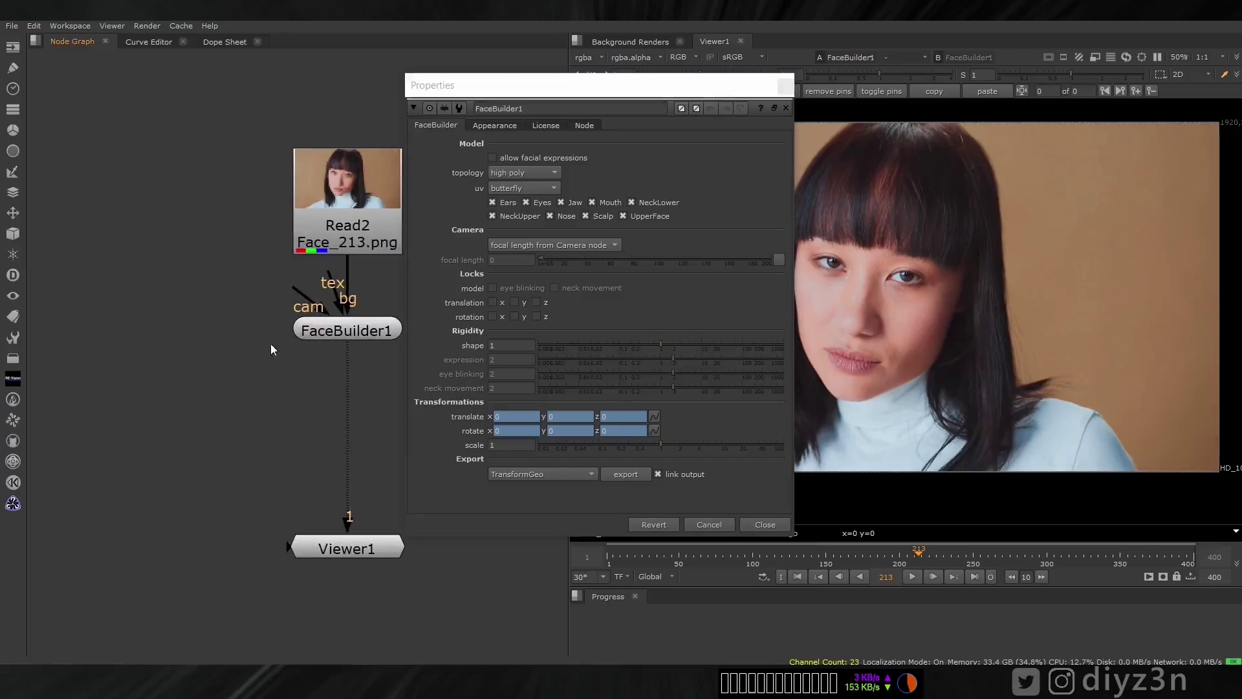
key("Tab")
type("calme")
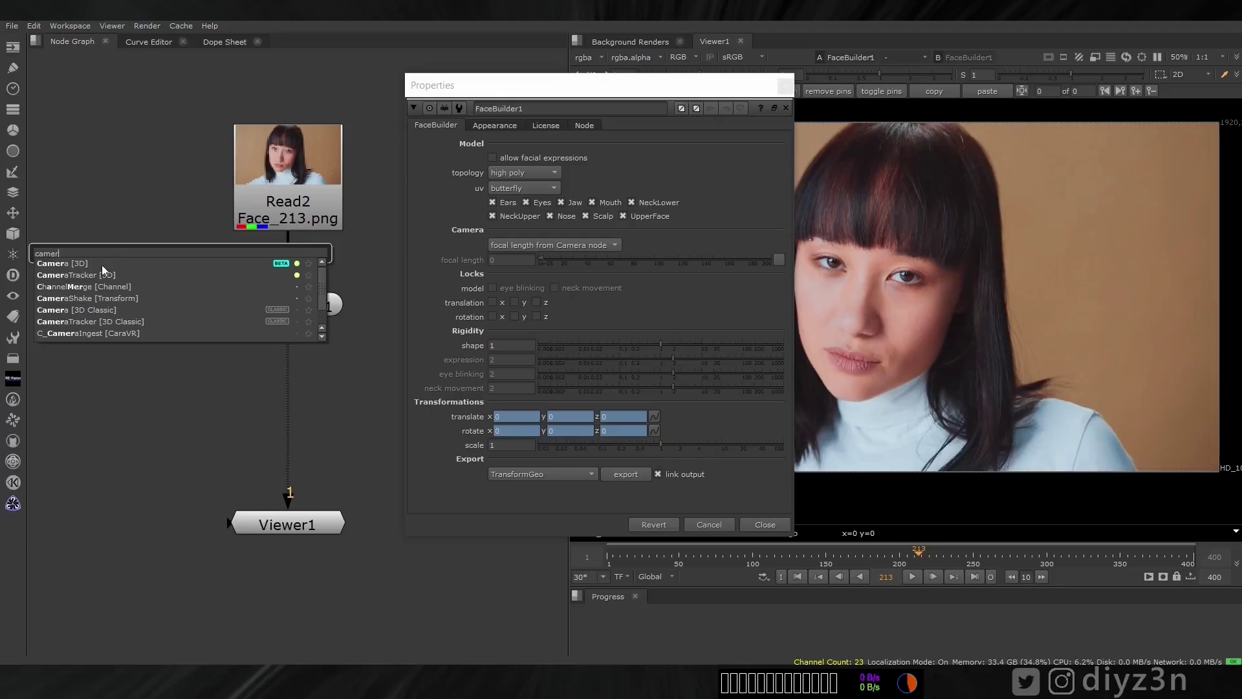
key("Return")
left_click(623, 58)
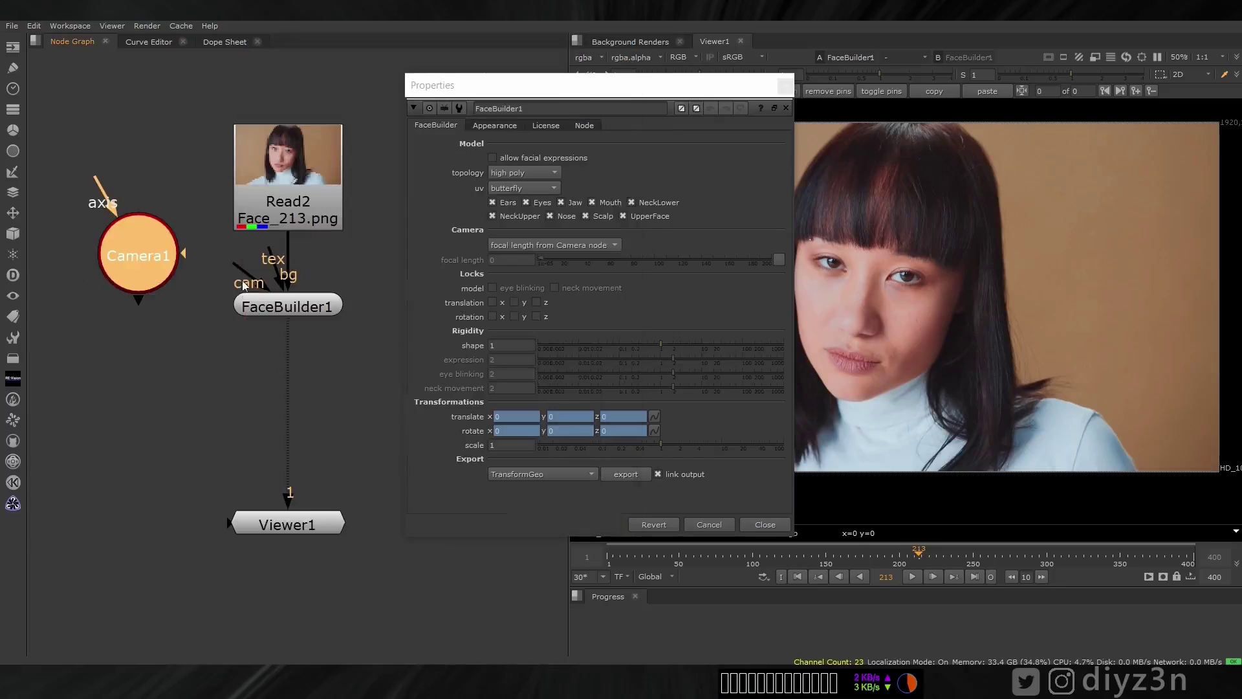
left_click_drag(137, 256, 92, 309)
left_click(340, 309)
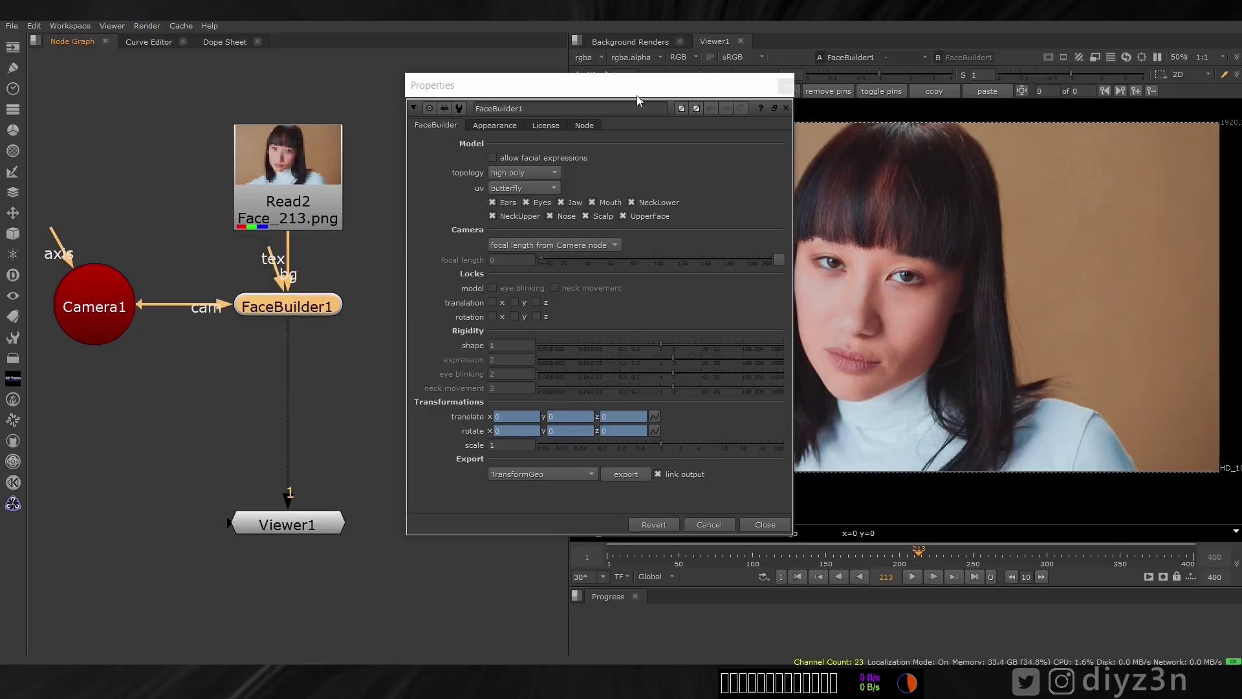
- Align the FaceBuilder head mesh to the woman's face at frame 213
left_click_drag(637, 93, 322, 96)
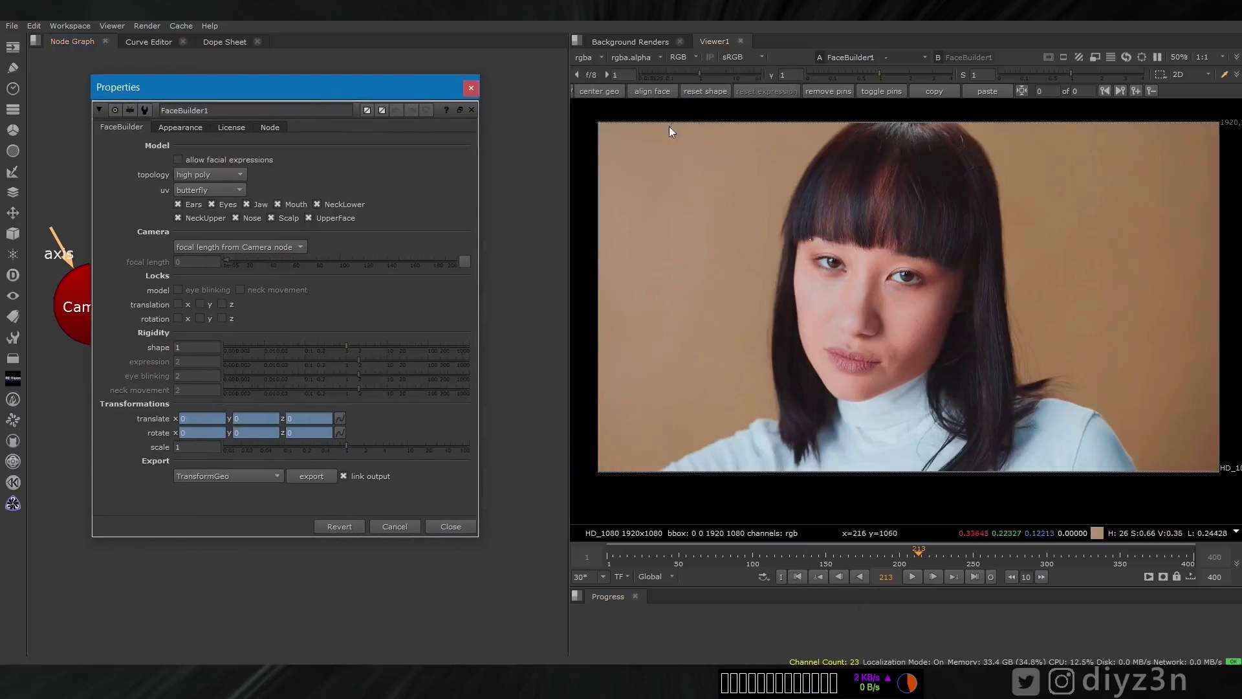
left_click(646, 91)
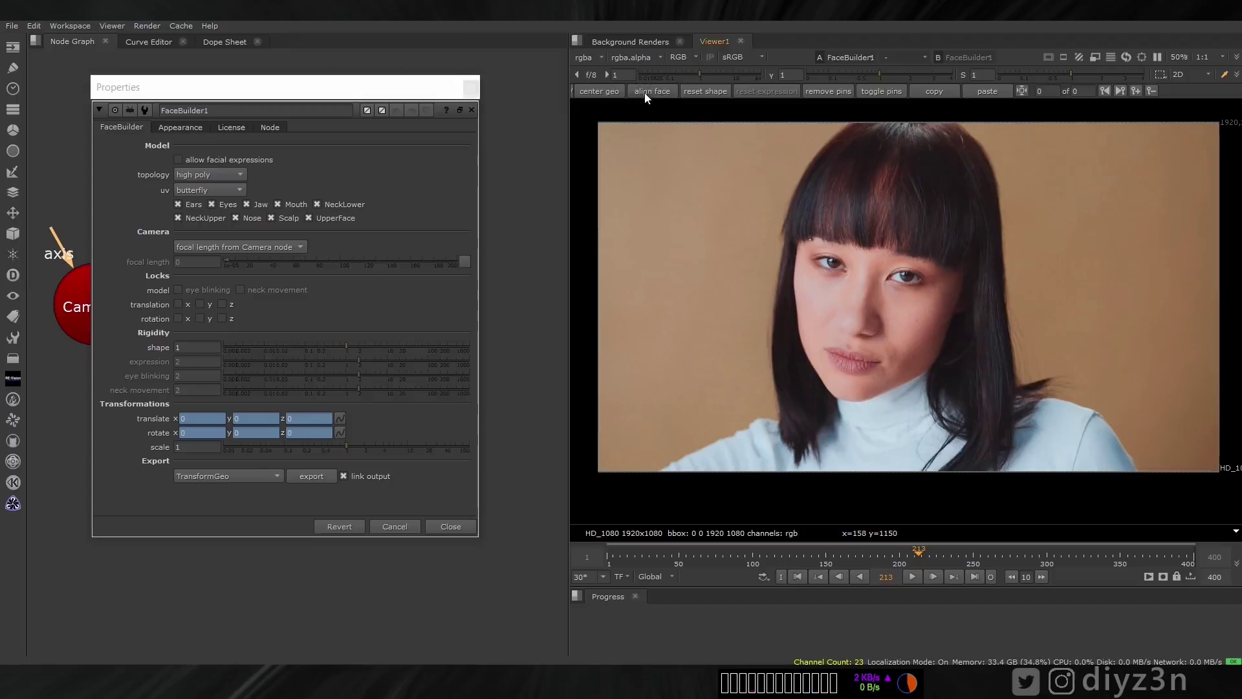
scroll(961, 318, "up", 2)
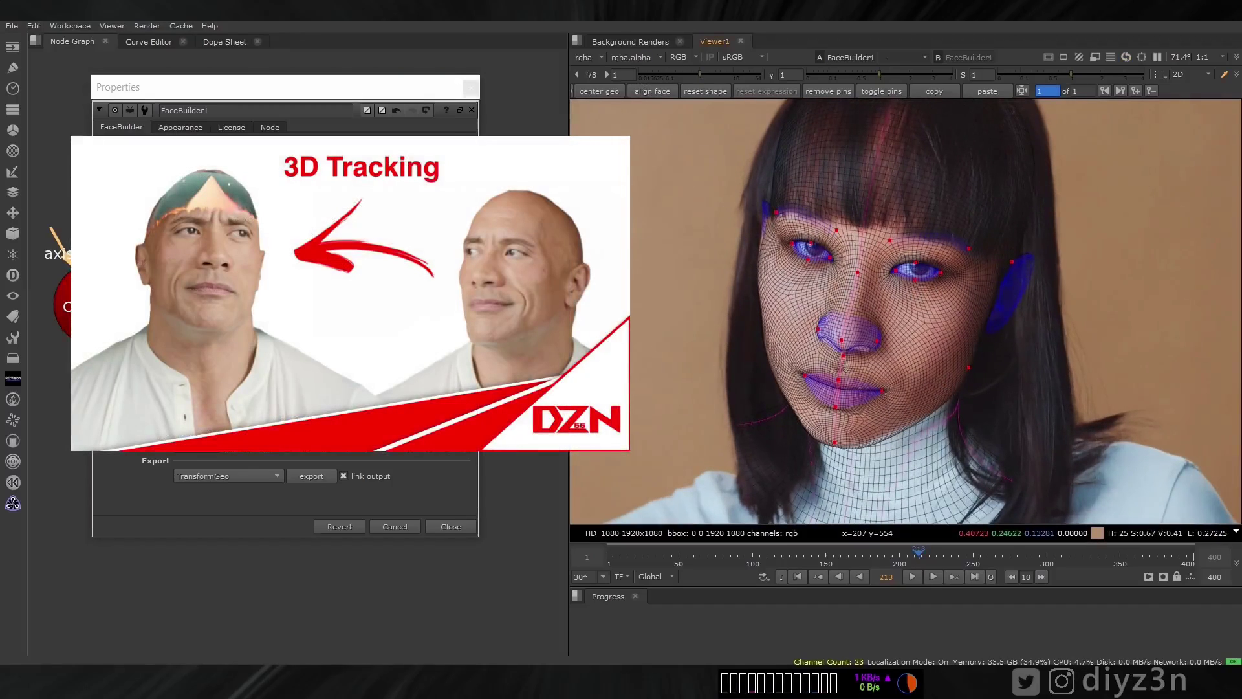
- Scrub the timeline to review how the FaceTracker1 mesh follows the face
left_click(284, 291)
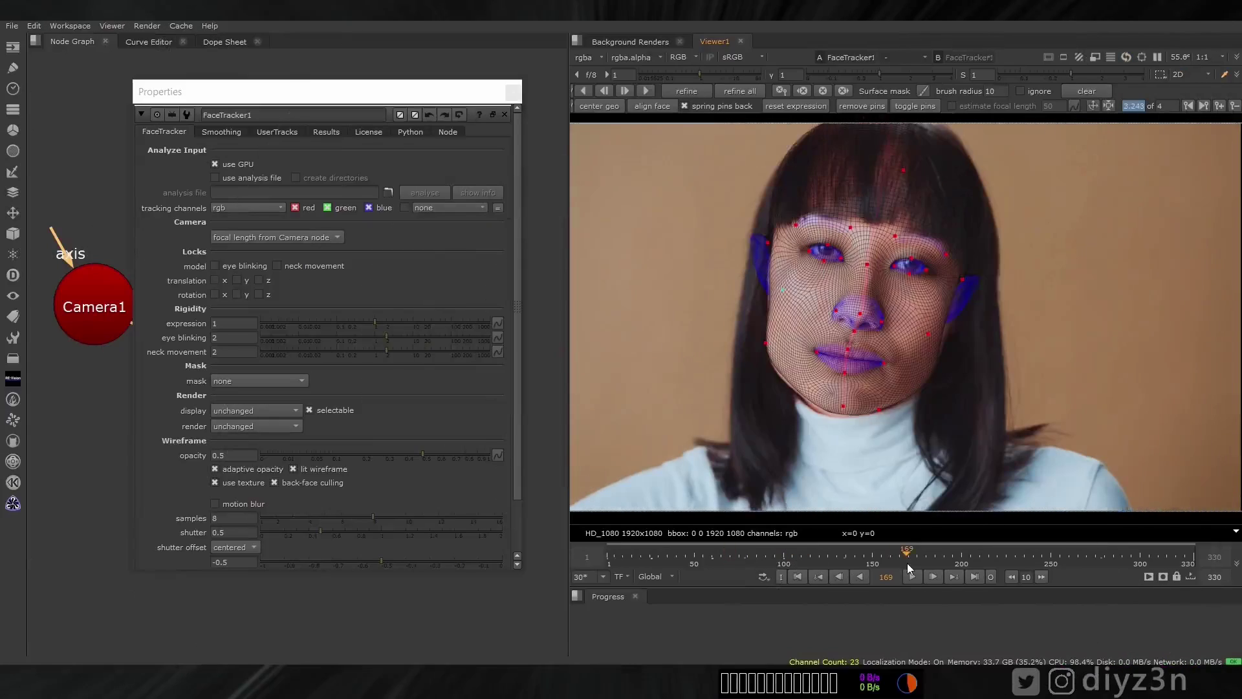
left_click_drag(906, 562, 1135, 557)
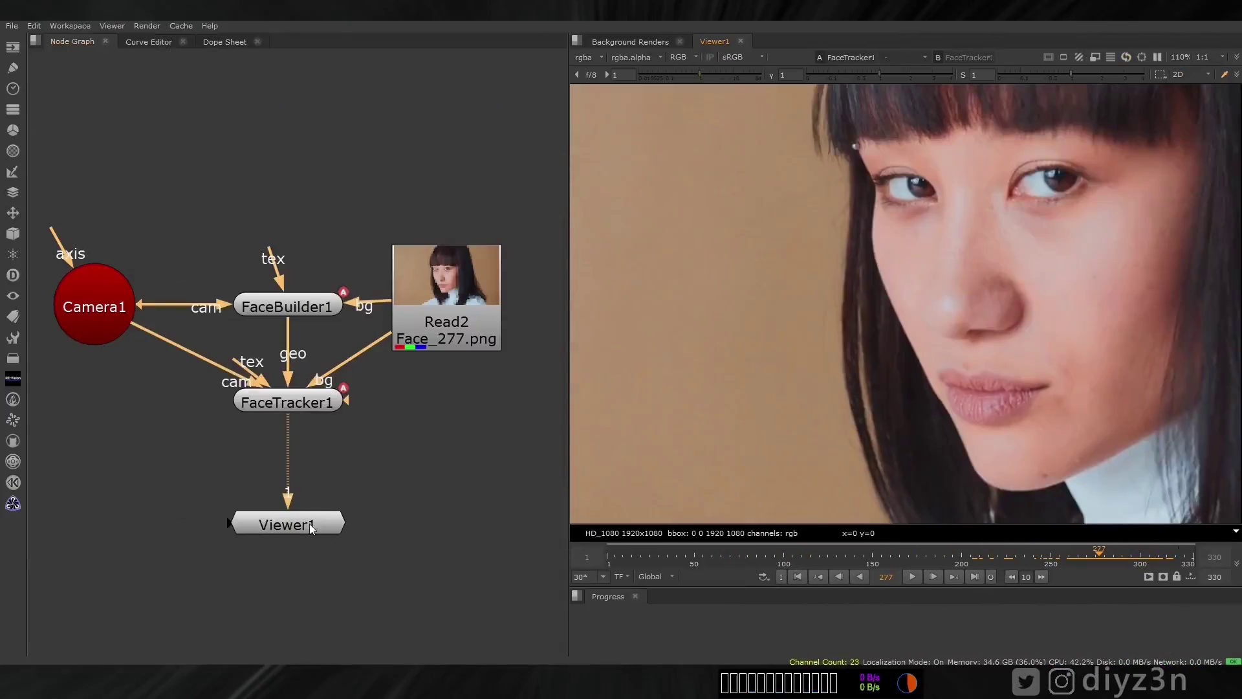
- Move the Viewer1 node down to make room below FaceTracker1
left_click_drag(309, 523, 300, 615)
scroll(332, 413, "down", 3)
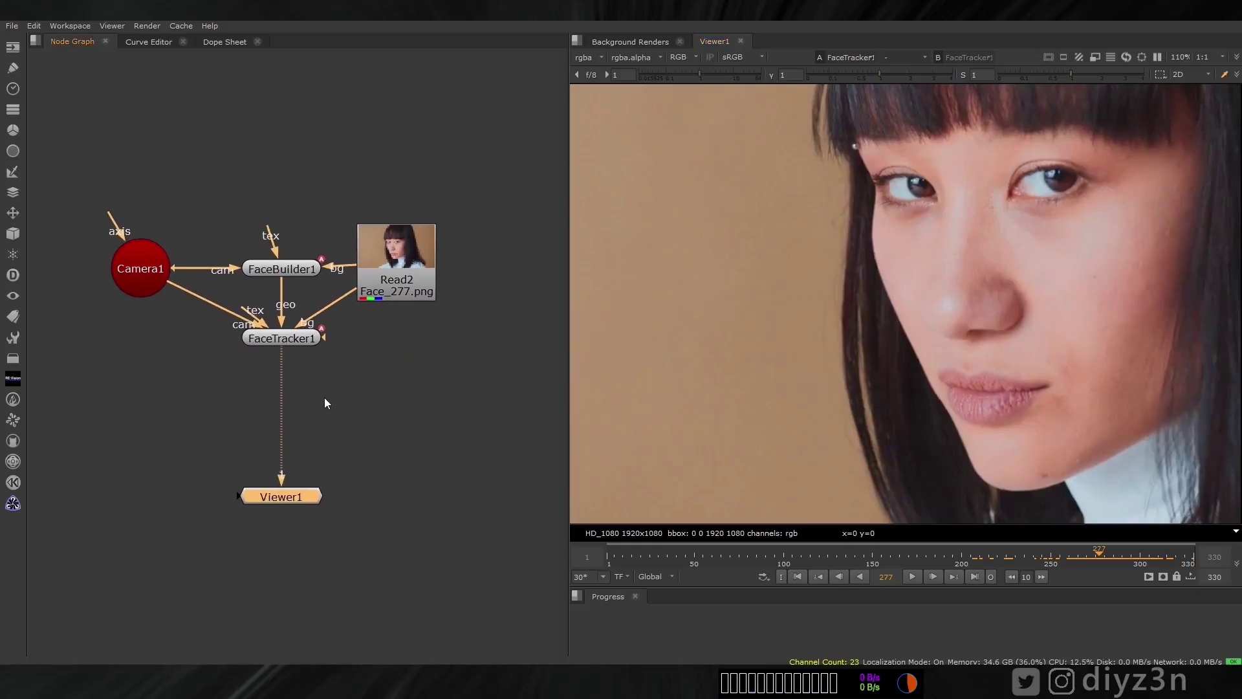
key("Tab")
type("sc")
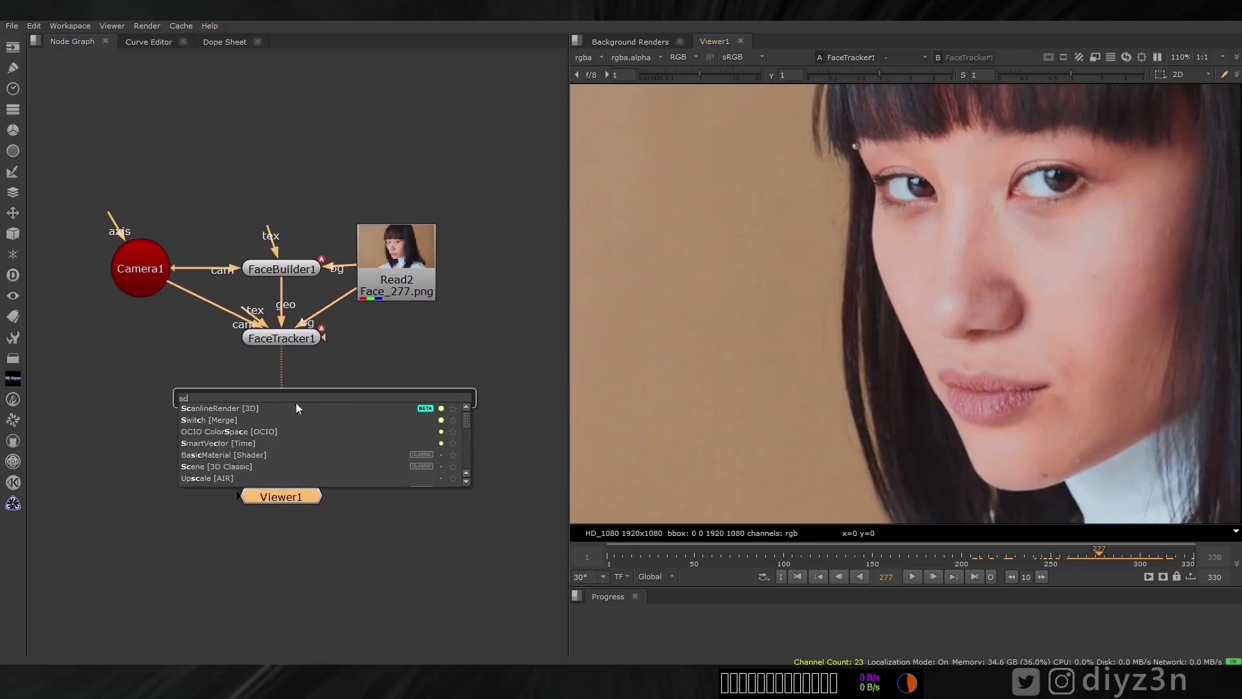
left_click(113, 400)
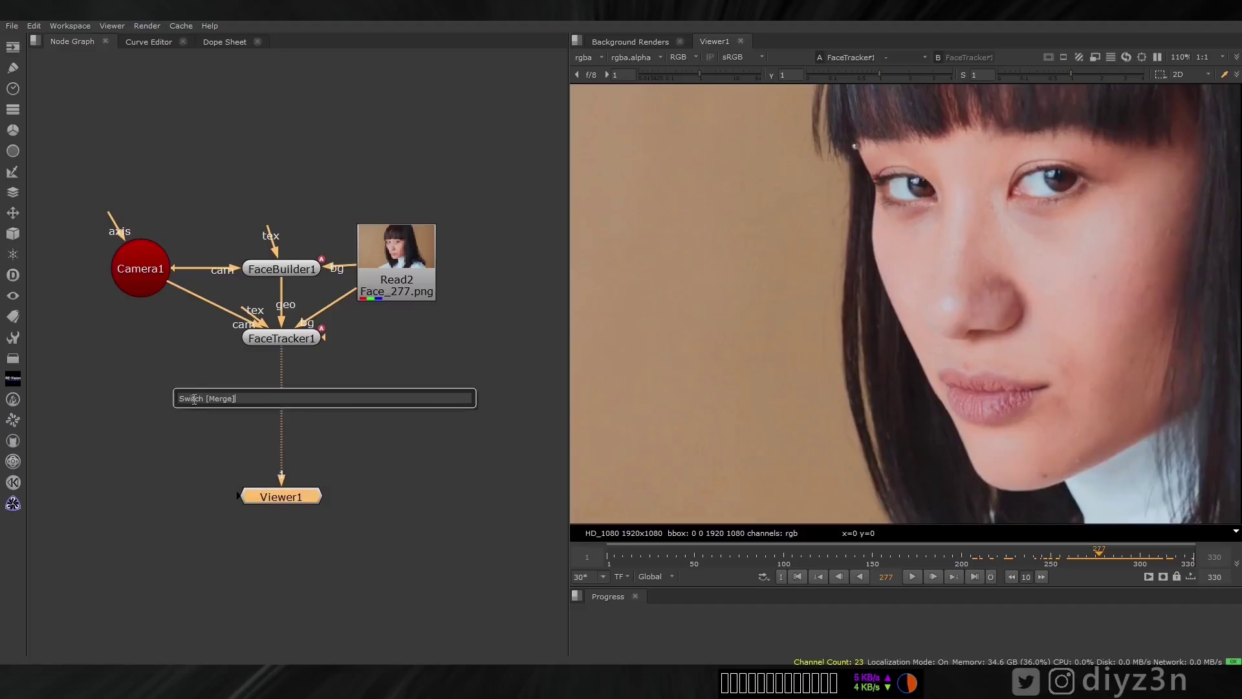
left_click(150, 377)
left_click(179, 400)
- Add a 3D Classic Scene node and connect FaceTracker1 and Camera1 to it
key("Tab")
type("sce")
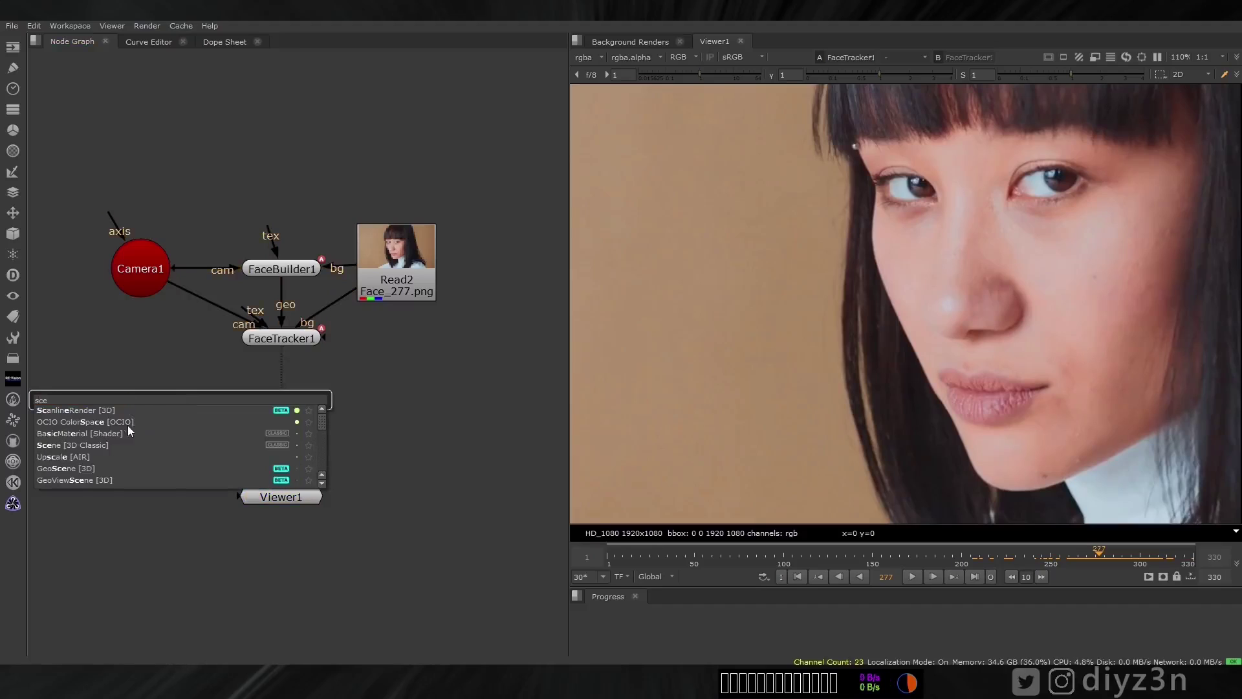
type("n")
left_click(98, 425)
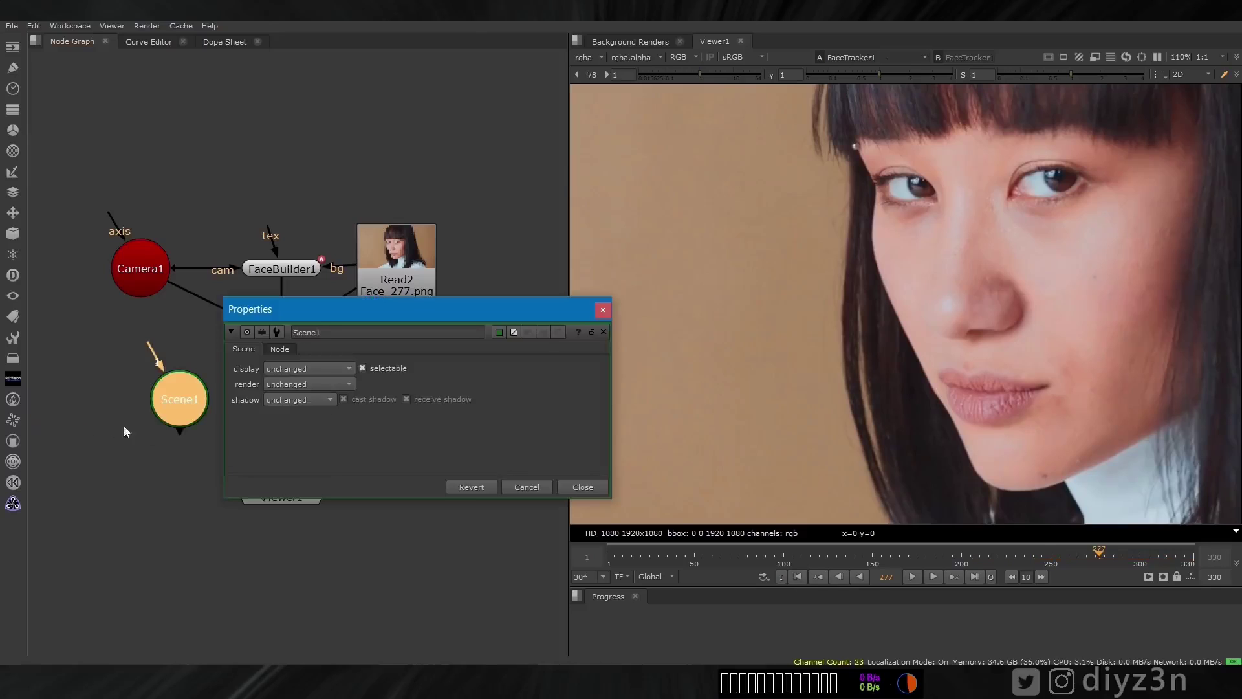
left_click(582, 489)
left_click_drag(179, 399, 125, 277)
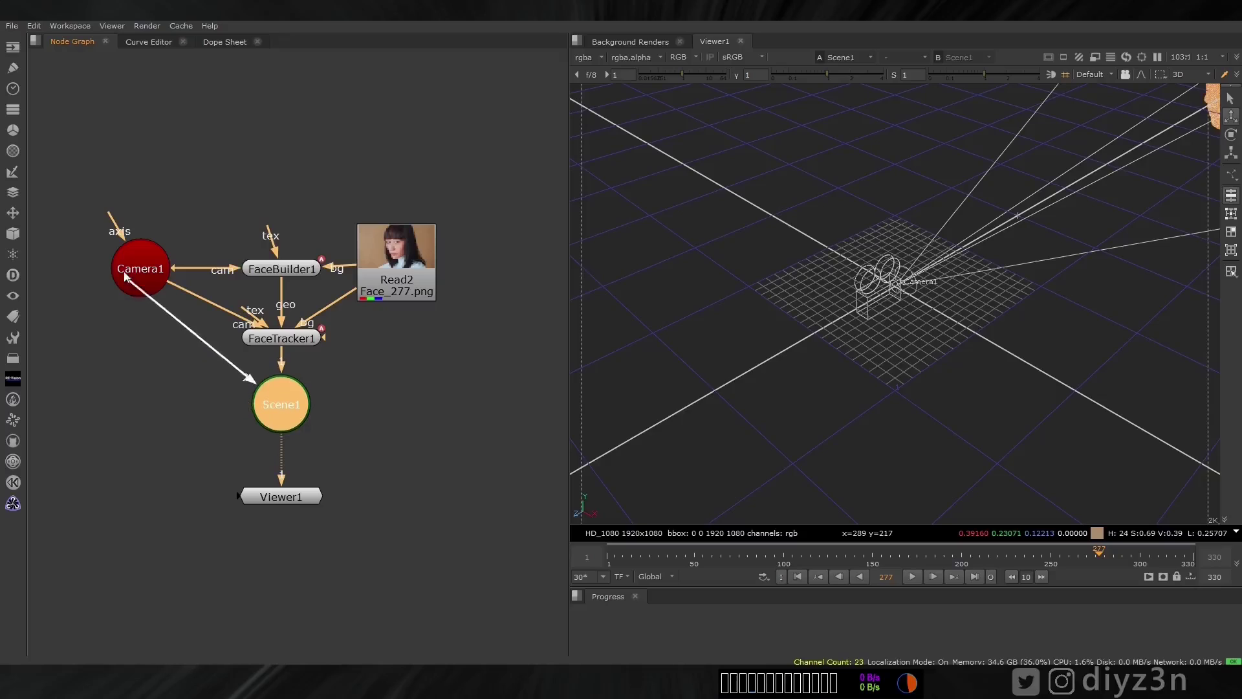
- Turn on headlamp shading in the 3D viewer and scrub the tracked head animation to frame 215
left_click_drag(1011, 239, 1061, 228, "alt")
left_click(1011, 308)
key("s")
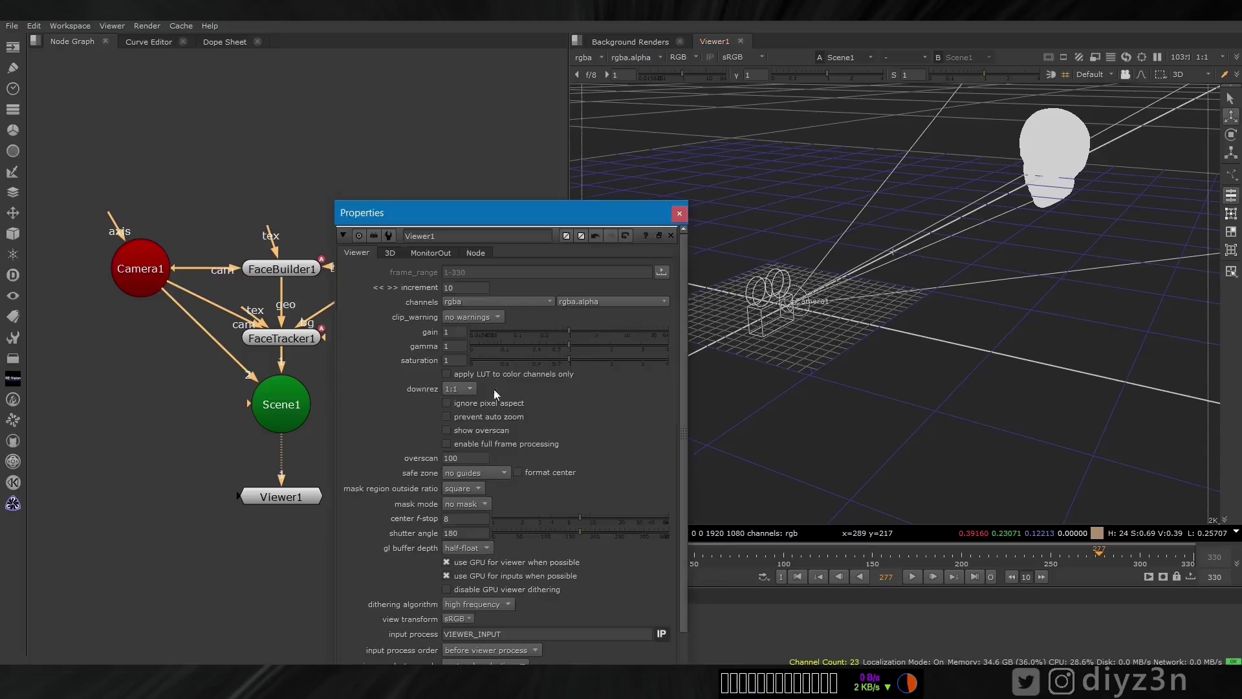
left_click(679, 213)
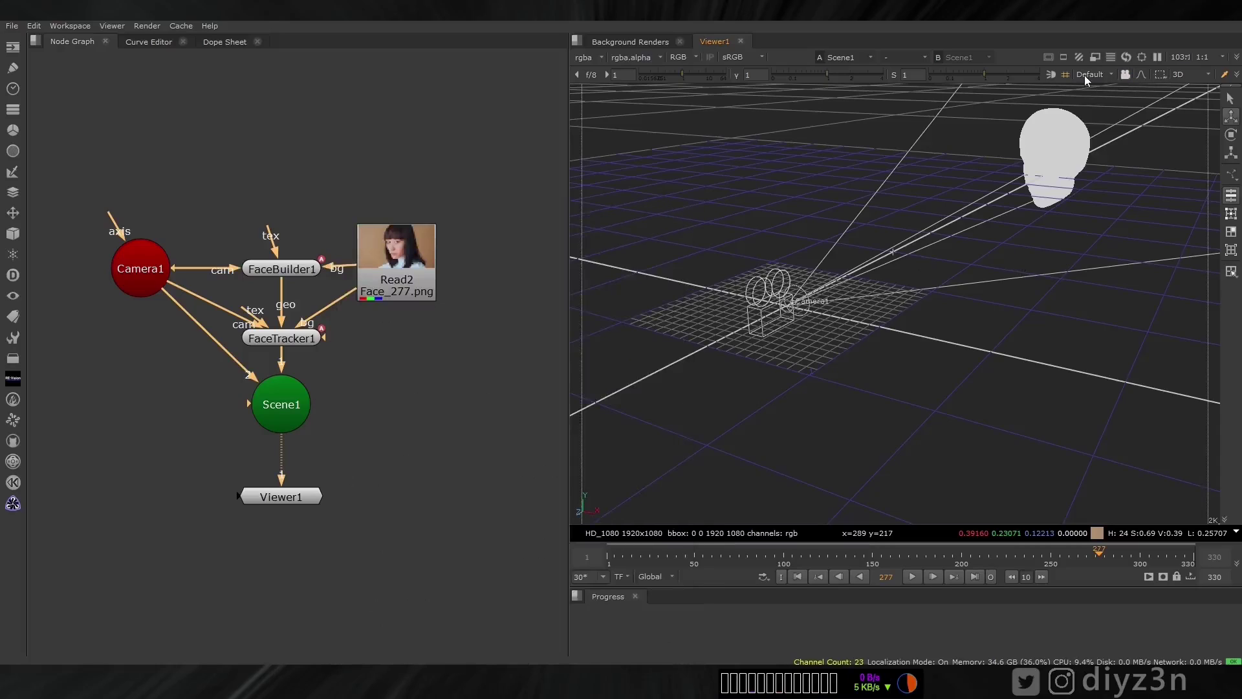
left_click(1055, 76)
left_click_drag(702, 568, 989, 566)
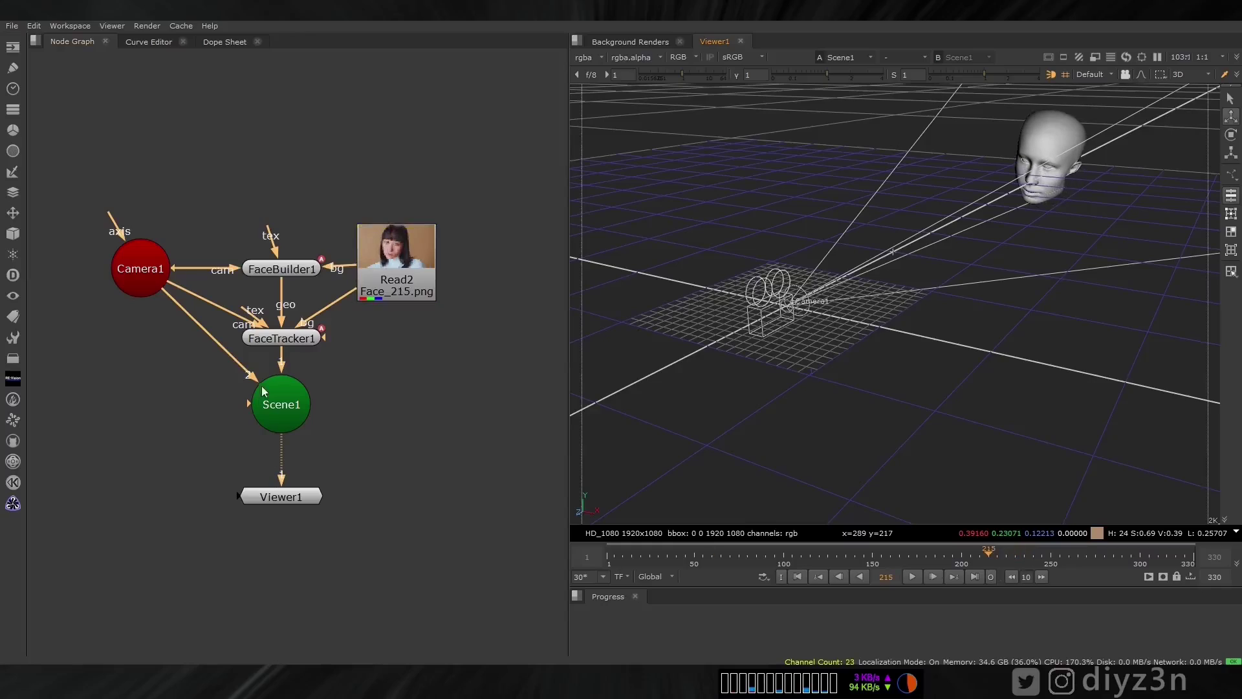
- Move Viewer1 down and insert a WriteGeo node between Scene1 and the viewer
left_click_drag(291, 500, 296, 588)
middle_click_drag(323, 459, 320, 361)
key("Tab")
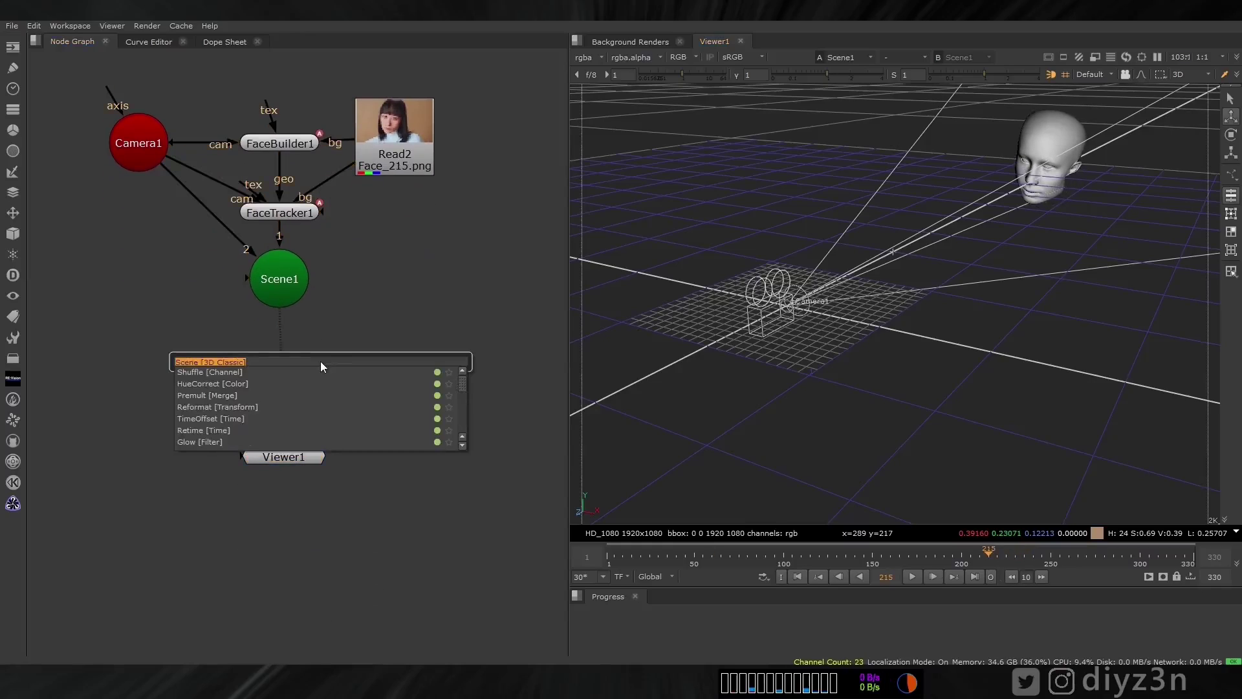
type("writeGeo [Geometry")
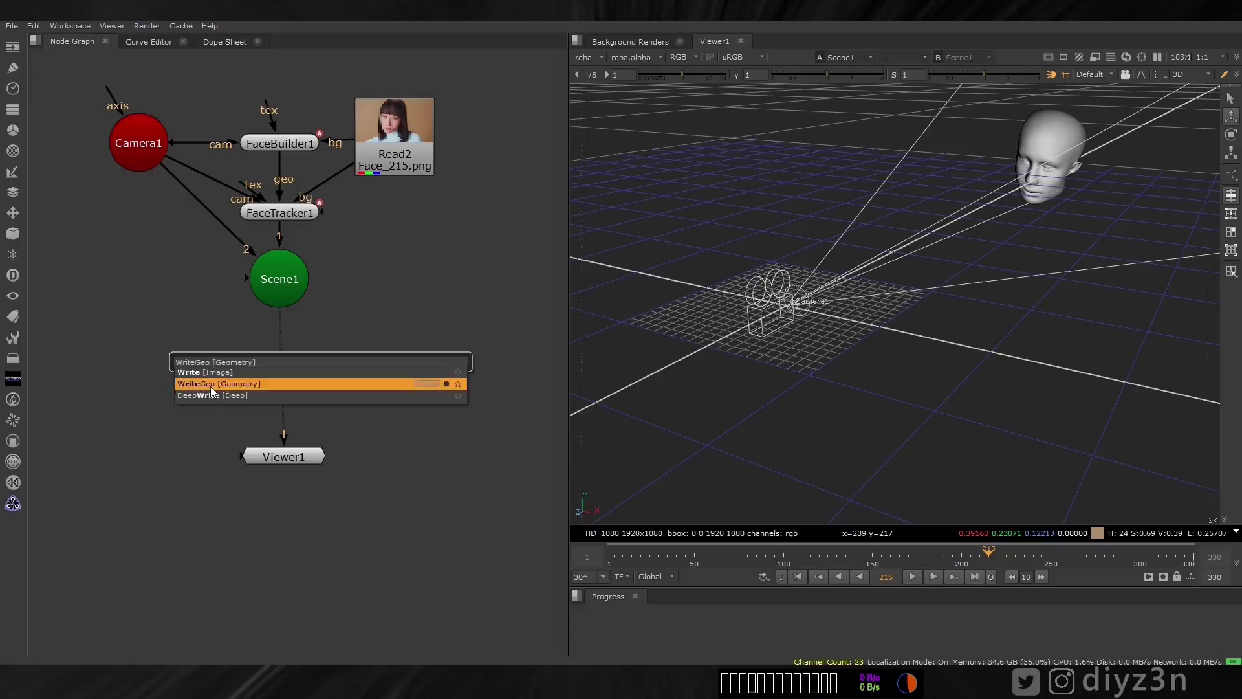
left_click(211, 386)
left_click_drag(307, 360, 271, 359)
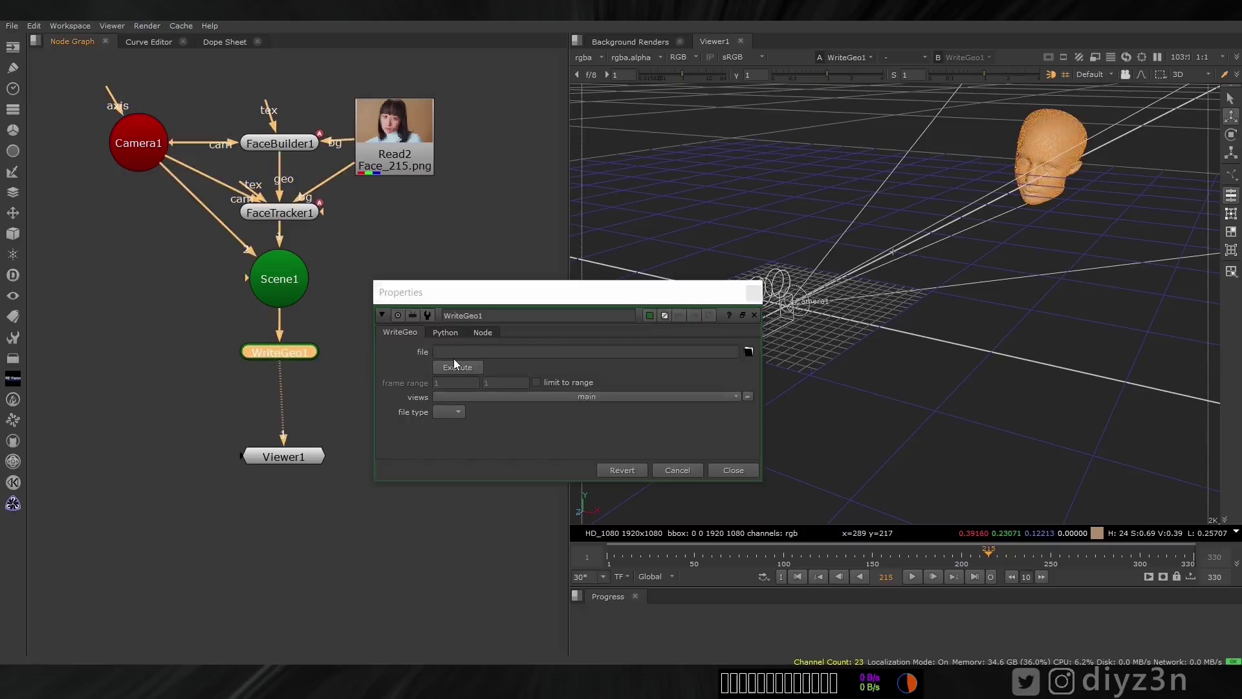
- Export geometries and cameras from WriteGeo1 to F:/Project/Unlock_ME/Head.abc in Ogawa storage format
left_click(748, 352)
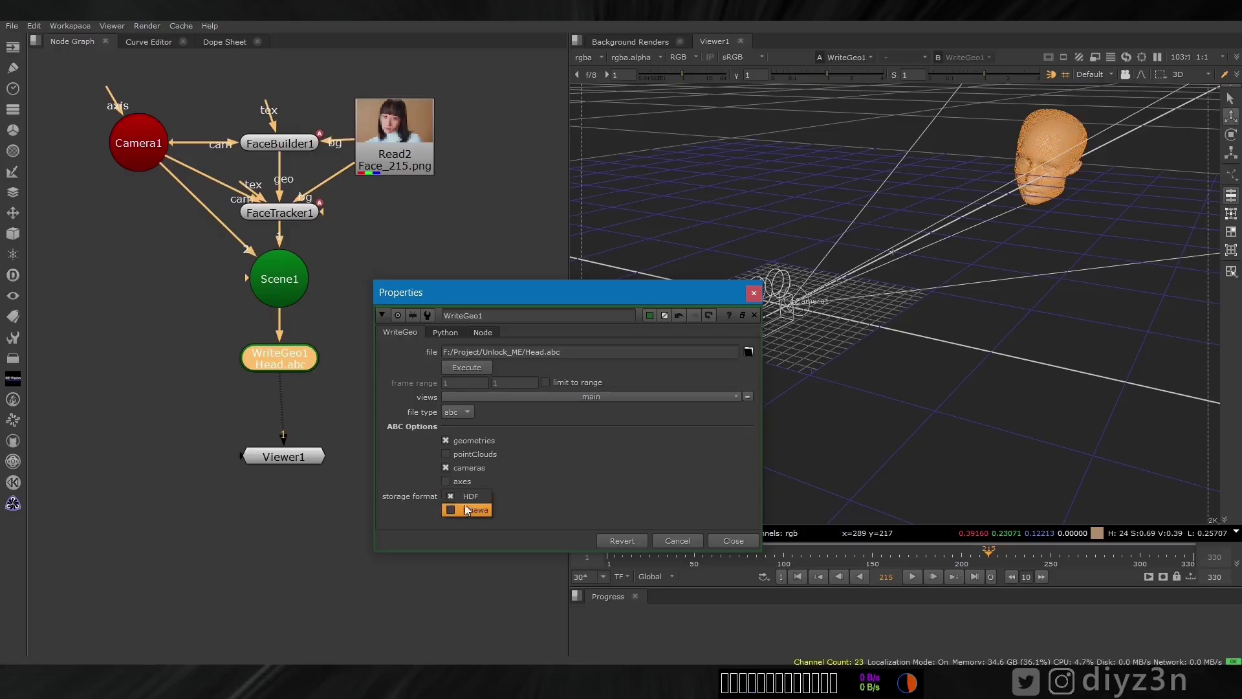
left_click(479, 367)
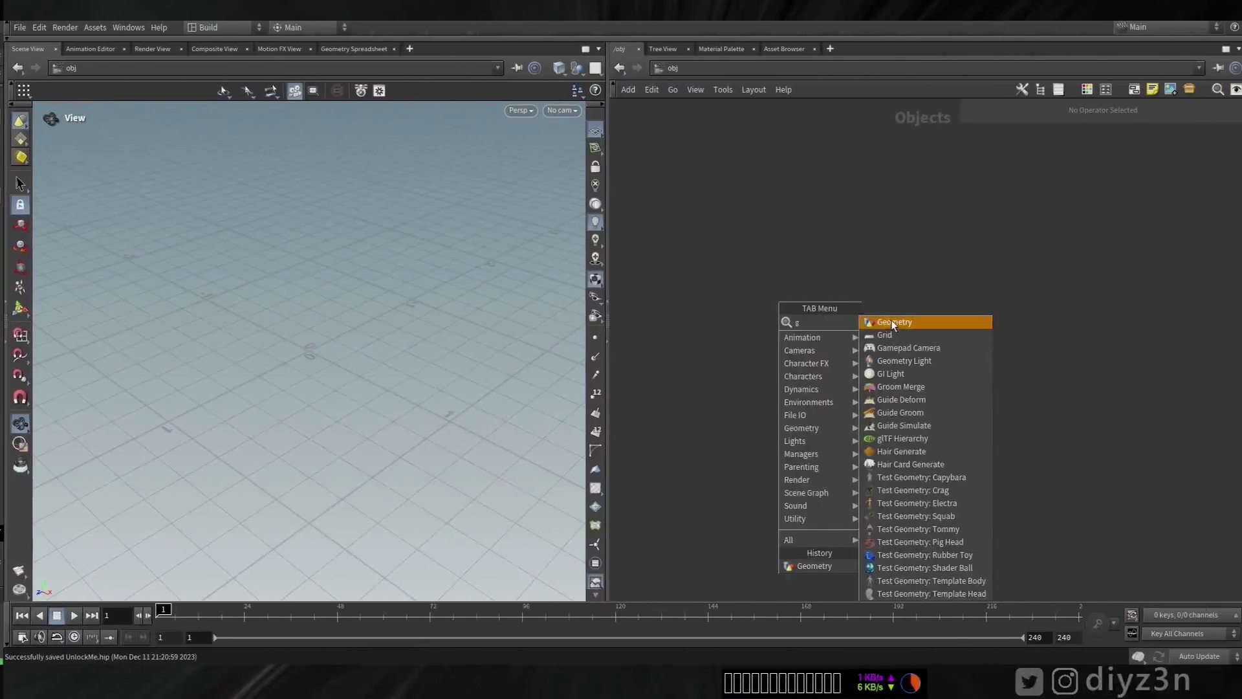
- Switch to Houdini, create a Geometry object, and add an Alembic node inside it
left_click(890, 321)
left_click(736, 271)
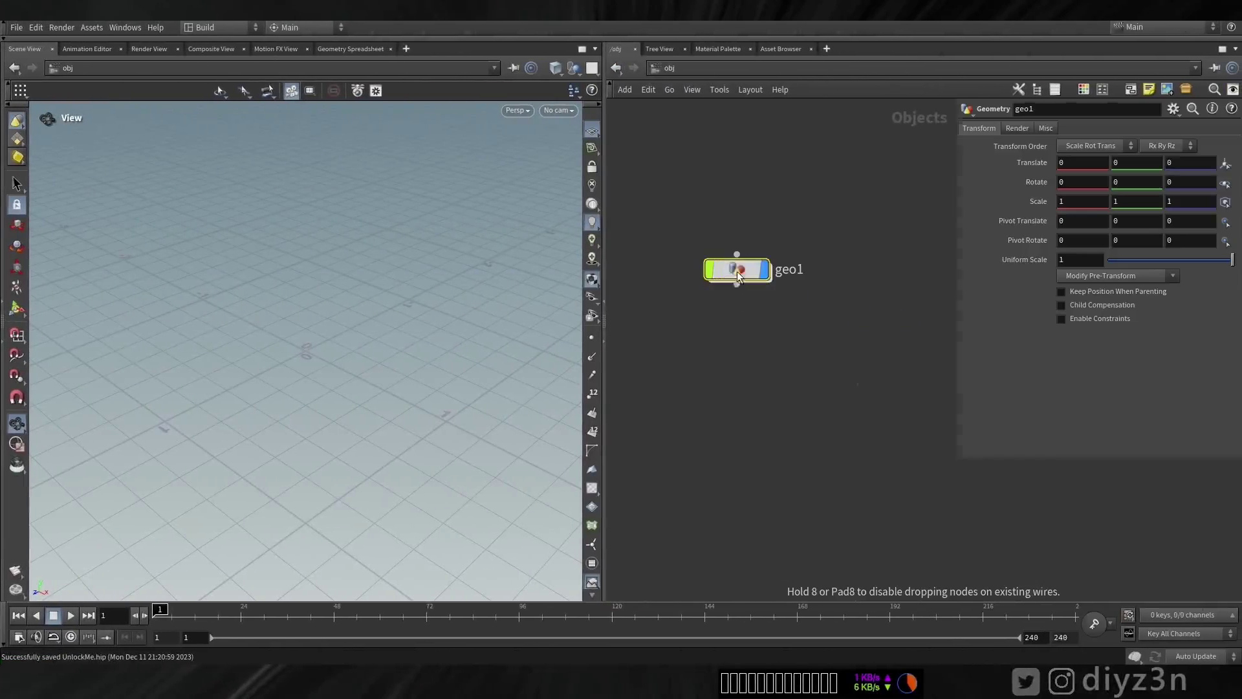
double_click(735, 270)
key("Tab")
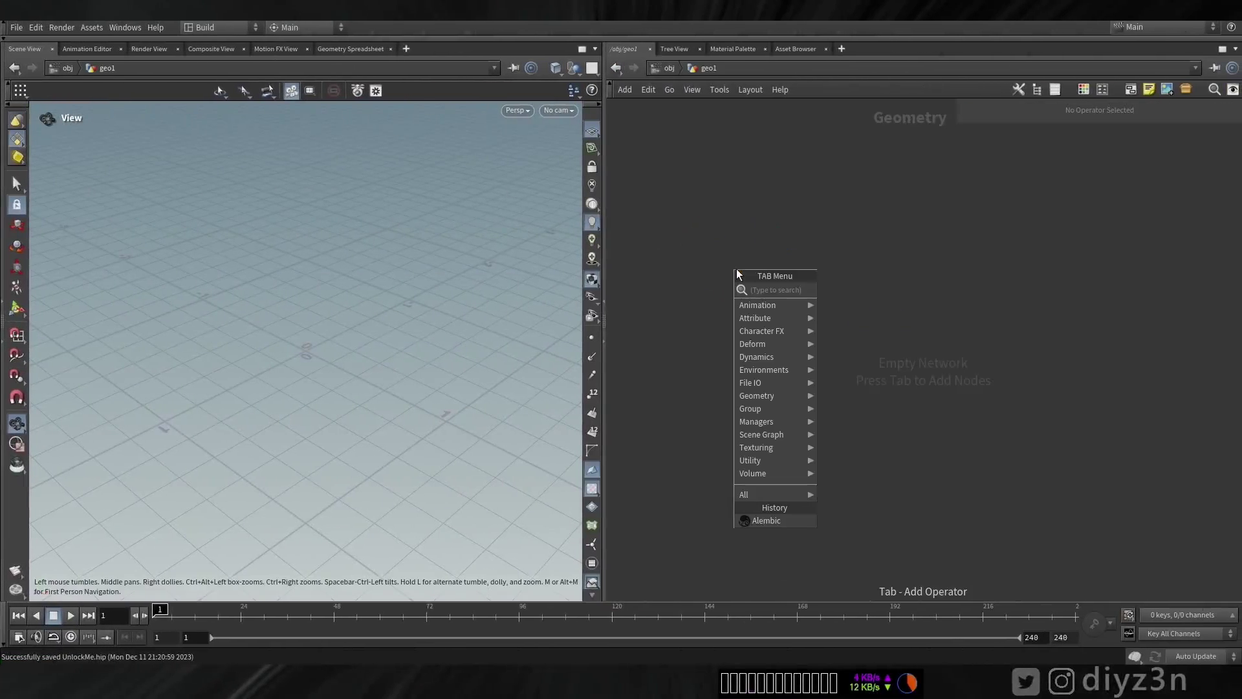
type("ale")
left_click(849, 289)
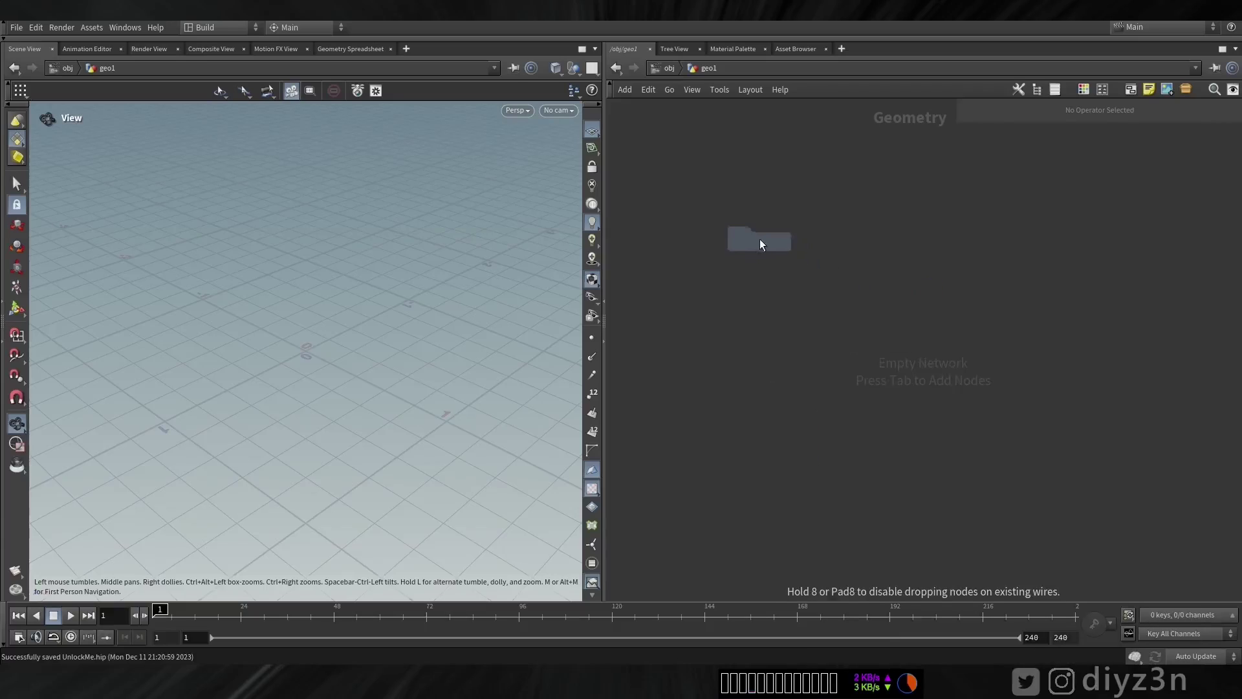
left_click(759, 239)
- Load $HIP/Head.abc into the Alembic node
left_click(1189, 184)
left_click(785, 227)
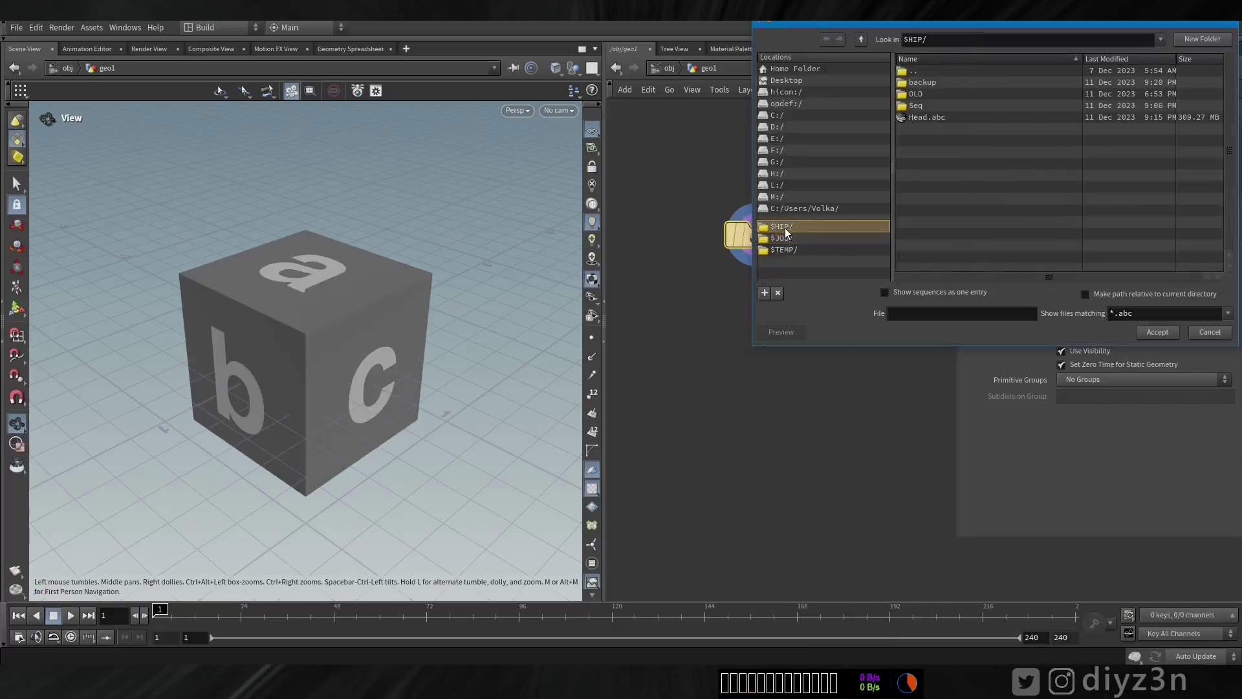
double_click(940, 119)
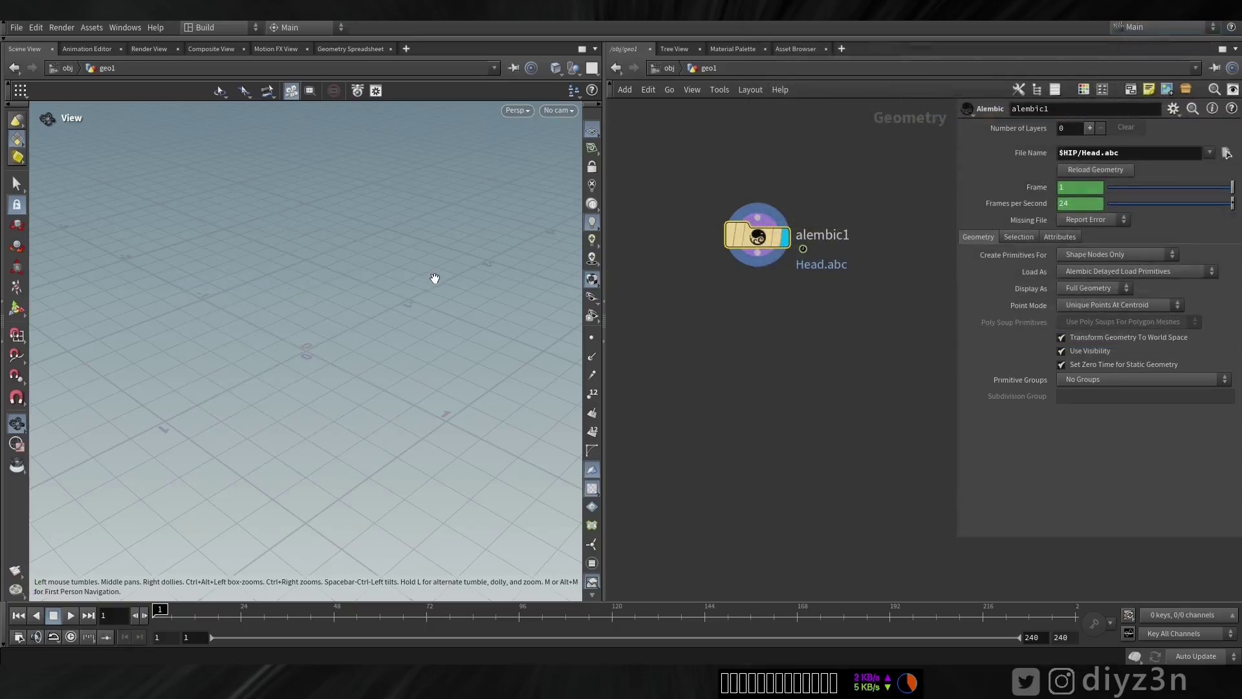
key("f")
right_click_drag(433, 278, 147, 278)
key("ctrl+f")
key("Escape")
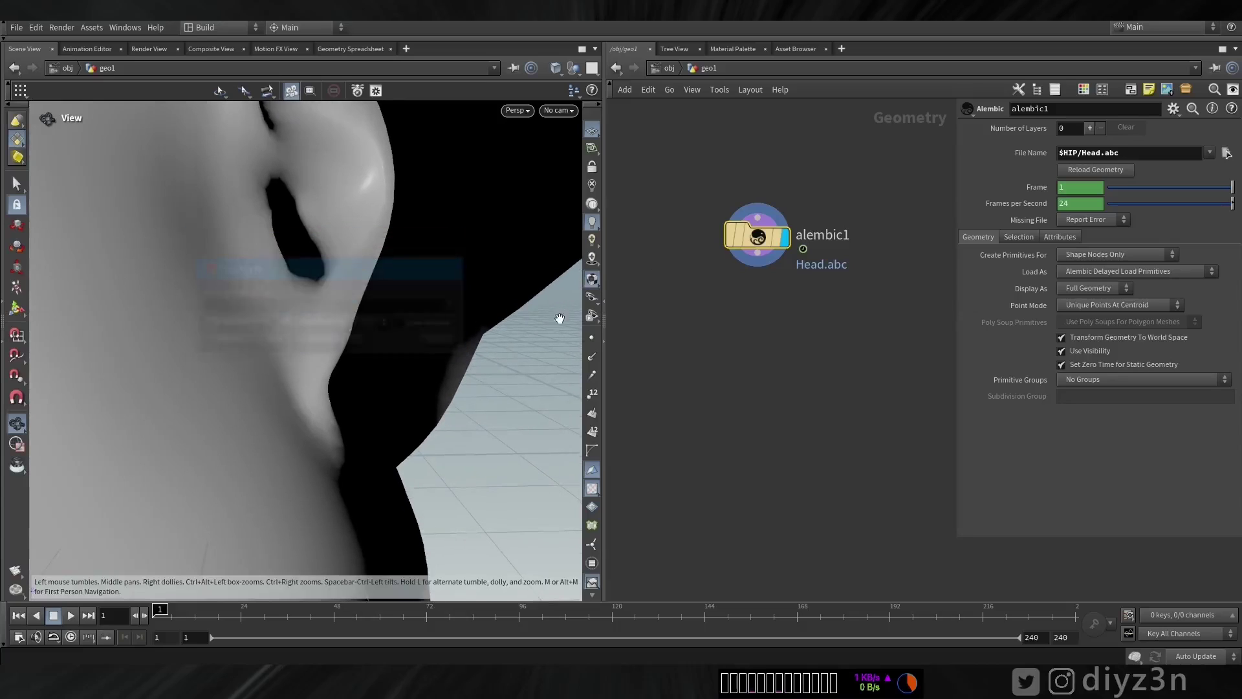
- Set the Alembic to load as Unpack Alembic Delayed Load Primitives and scrub the head animation to frame 211
left_click(1114, 271)
left_click(1114, 284)
left_click_drag(383, 308, 72, 287)
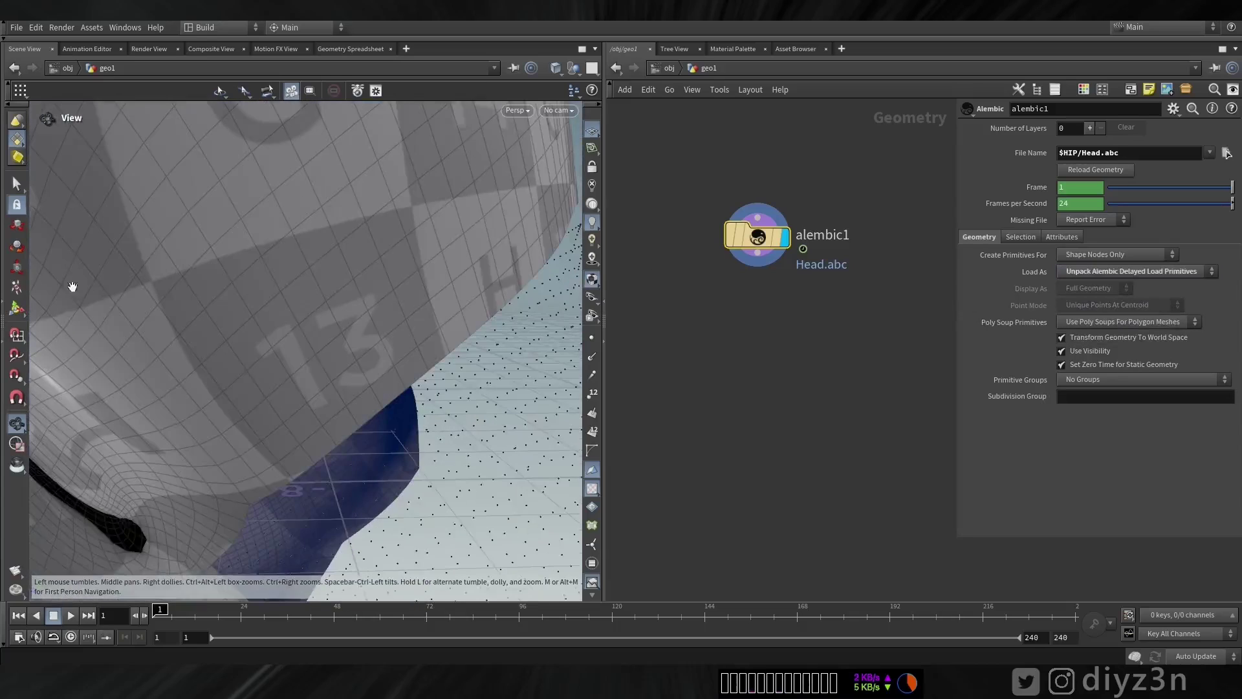
right_click_drag(389, 299, 91, 289)
mouse_move(270, 334)
left_mouse_down()
mouse_move(383, 336)
mouse_move(283, 339)
mouse_move(288, 372)
left_mouse_up()
left_click_drag(178, 617, 964, 615)
- Set the scene's frame rate to 30 FPS and scrub the head animation to frame 184
left_click(19, 637)
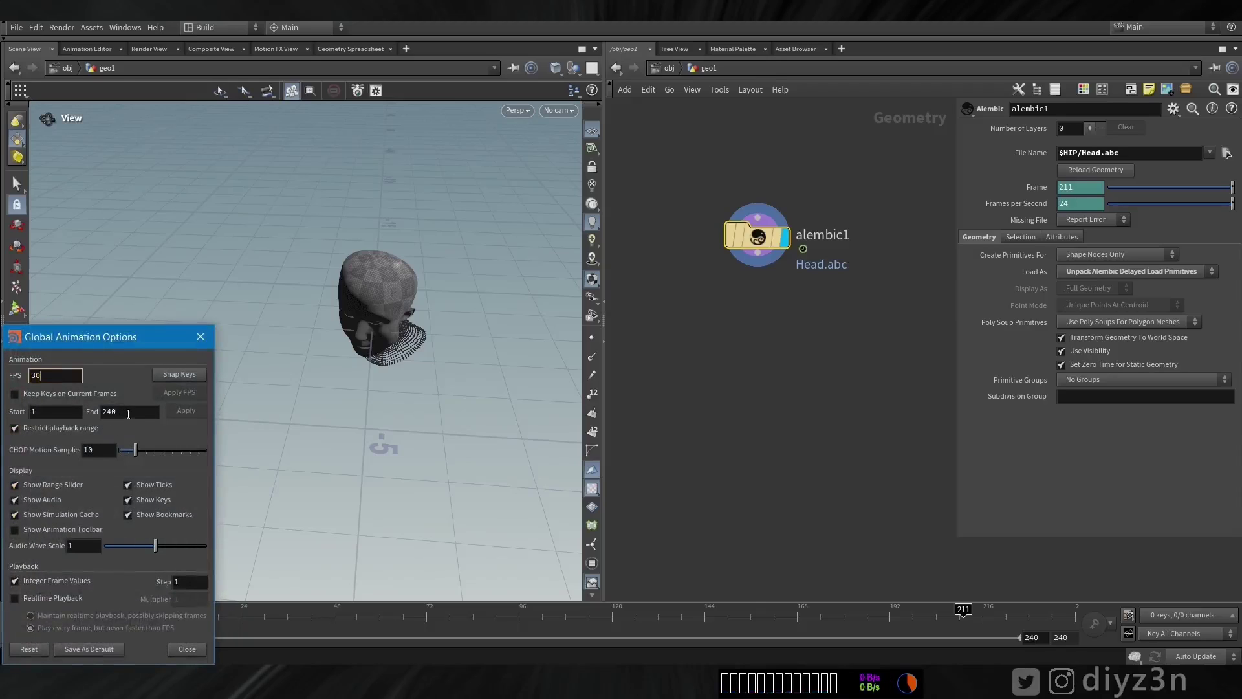
left_click(194, 393)
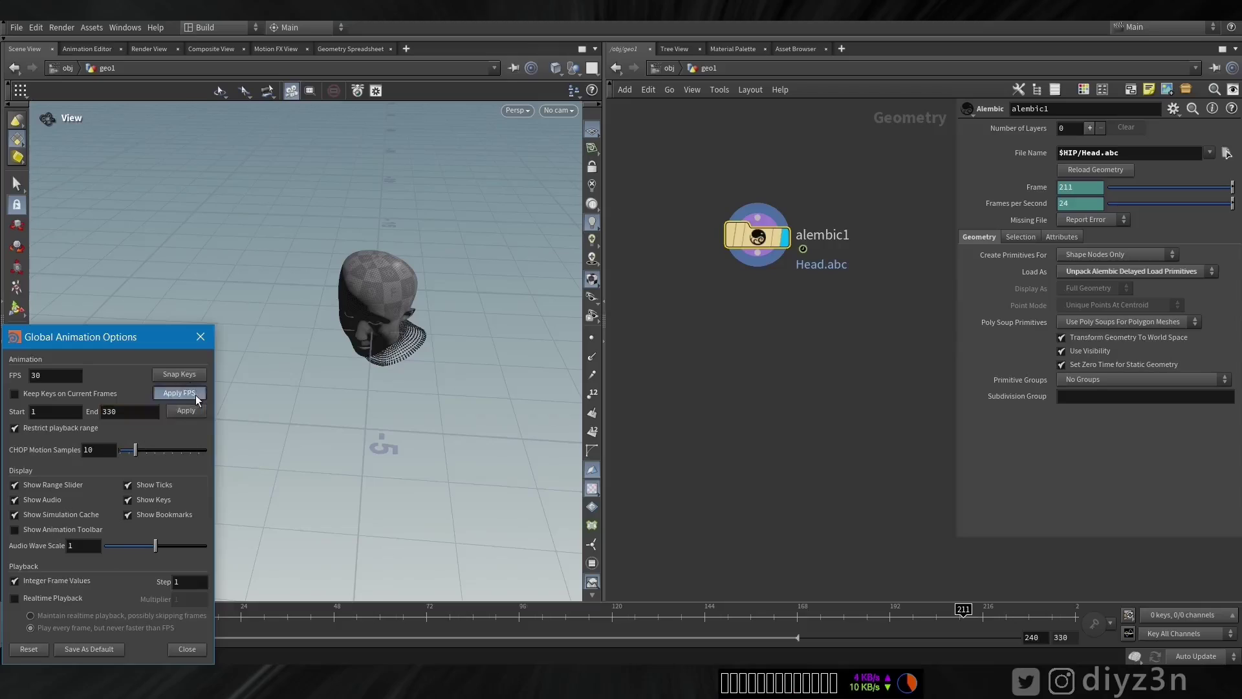
left_click(188, 649)
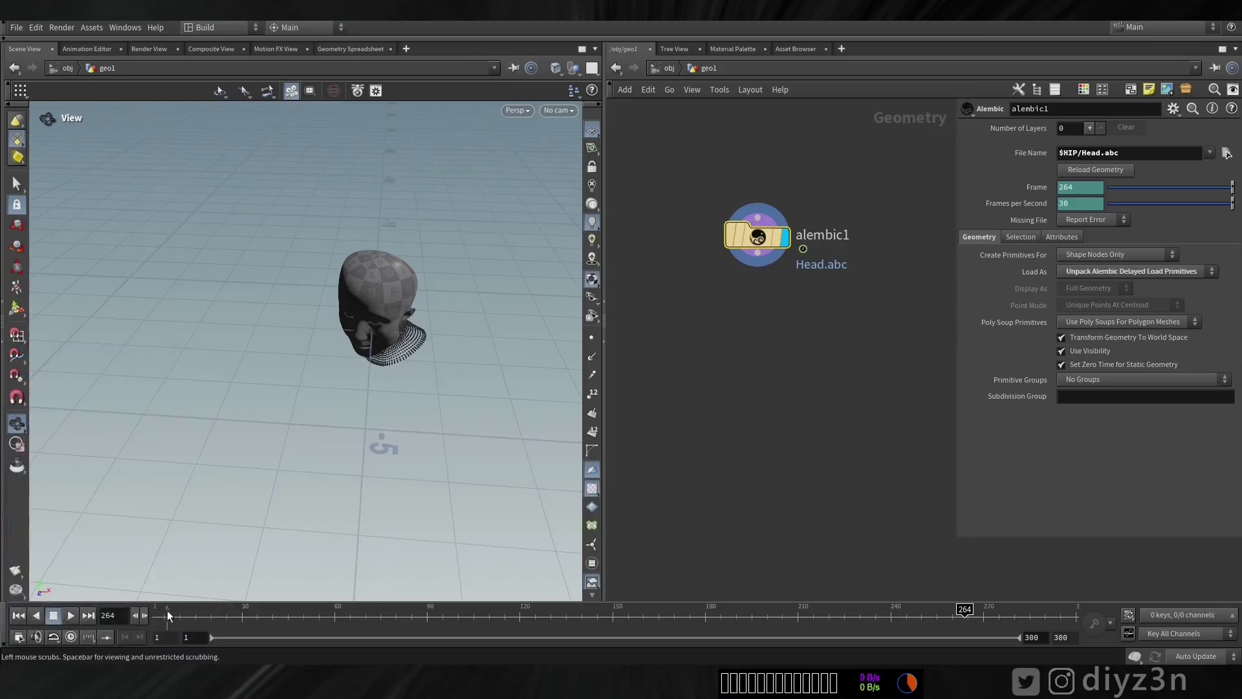
left_click_drag(958, 611, 718, 610)
- Turn on point display in the viewport and set the Alembic node to No Poly Soup Primitives
left_click_drag(349, 362, 298, 300)
right_click_drag(298, 300, 646, 355)
left_click_drag(382, 265, 354, 339)
left_click(592, 338)
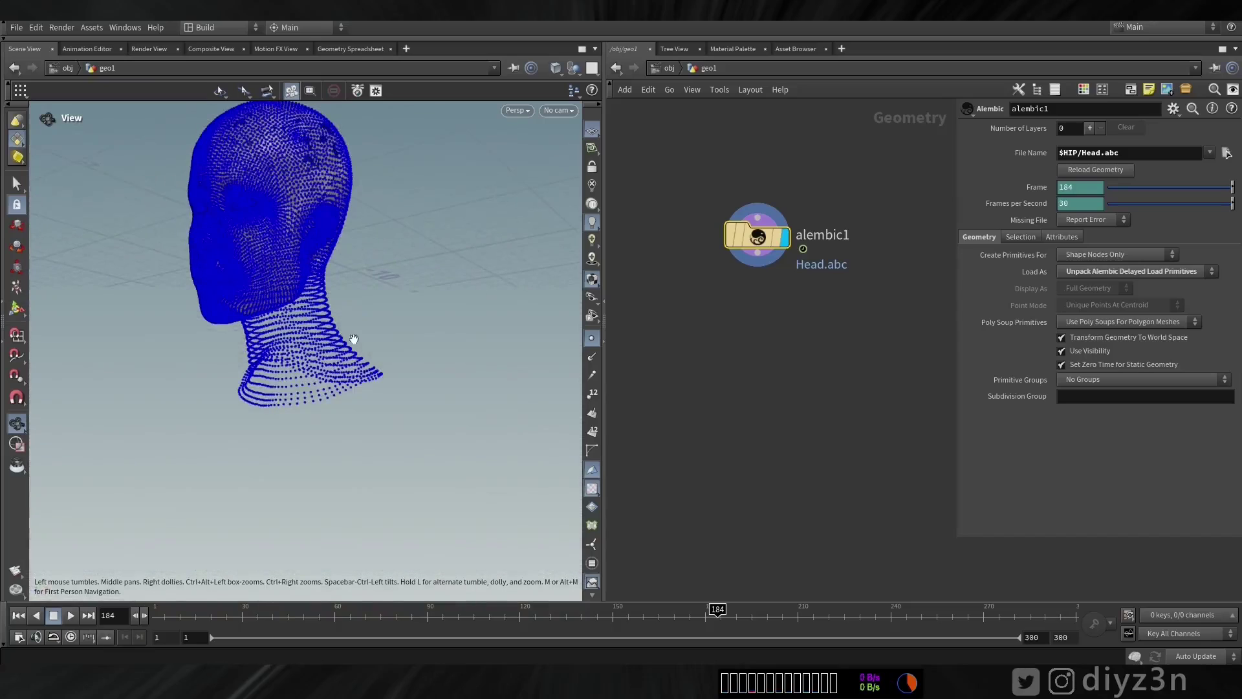
left_click(1085, 320)
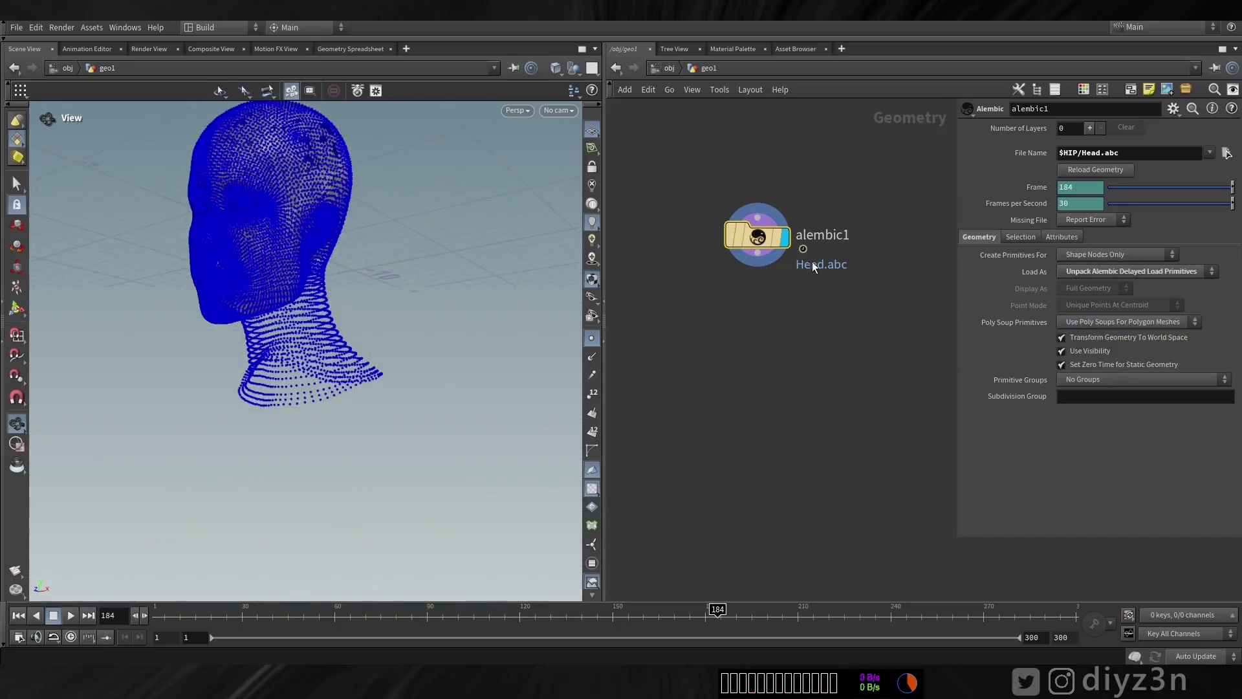
middle_click(760, 238)
left_click(1096, 322)
left_click(1138, 338)
middle_click(760, 230)
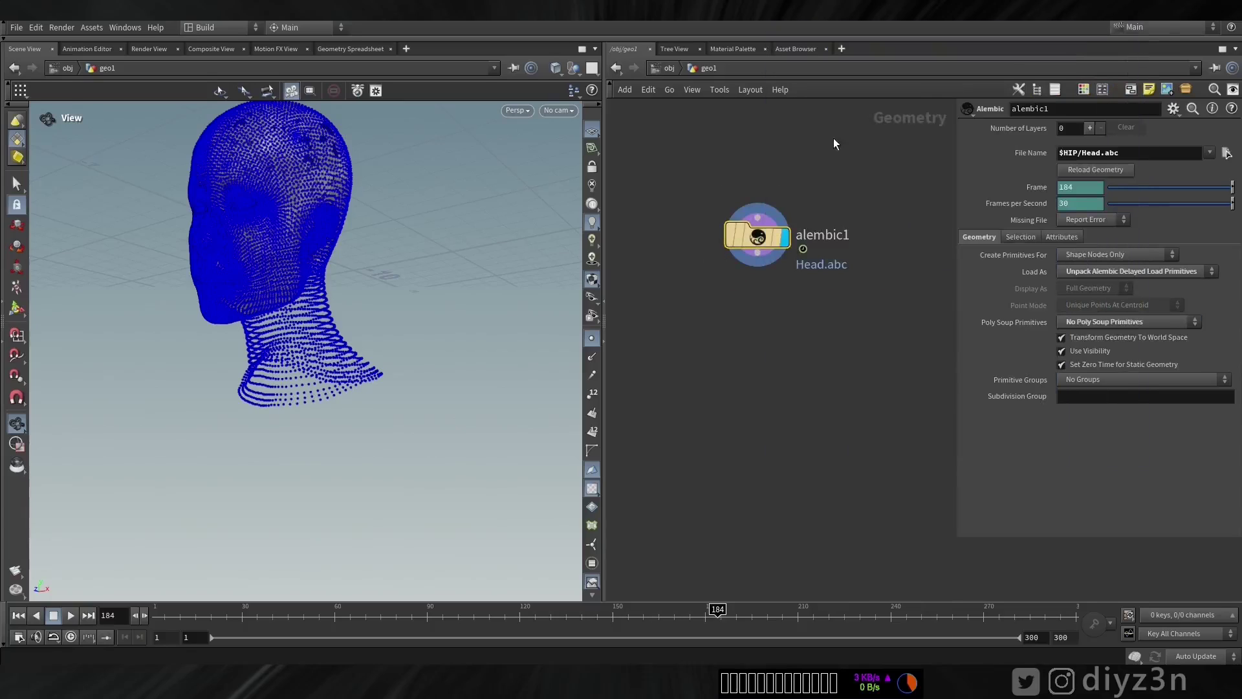
- Add a displayed Clean node after alembic1 and turn off point display in the viewport
key("Tab")
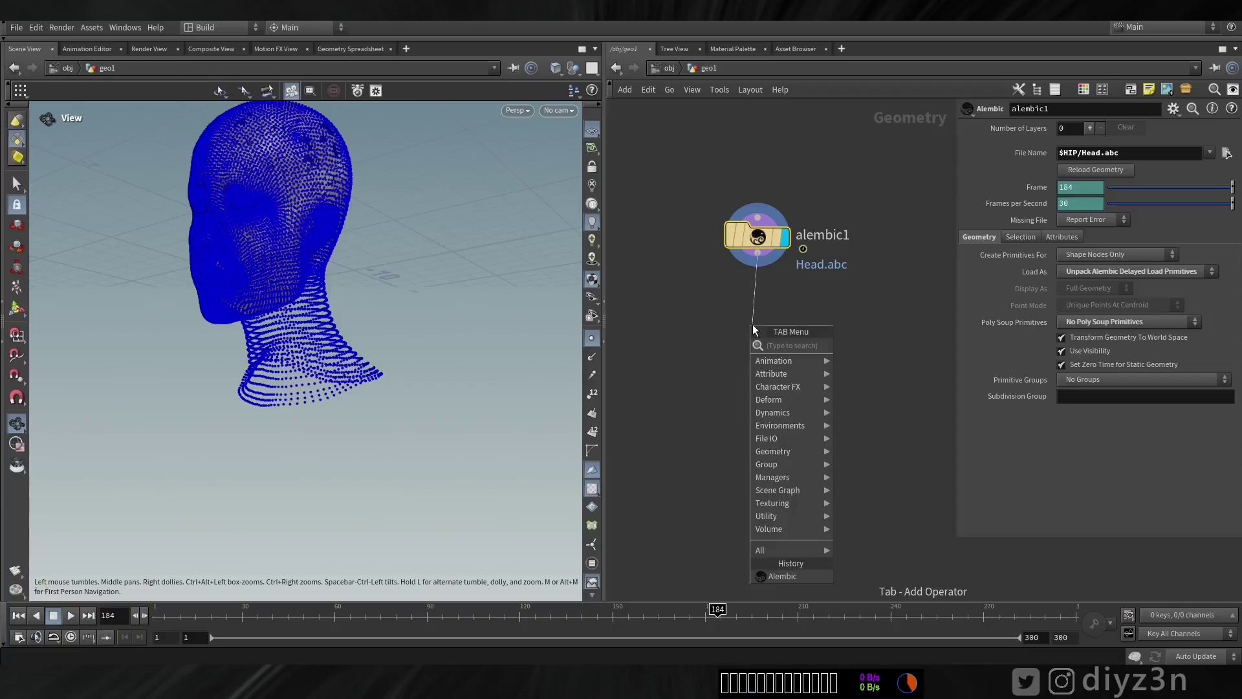
type("cle")
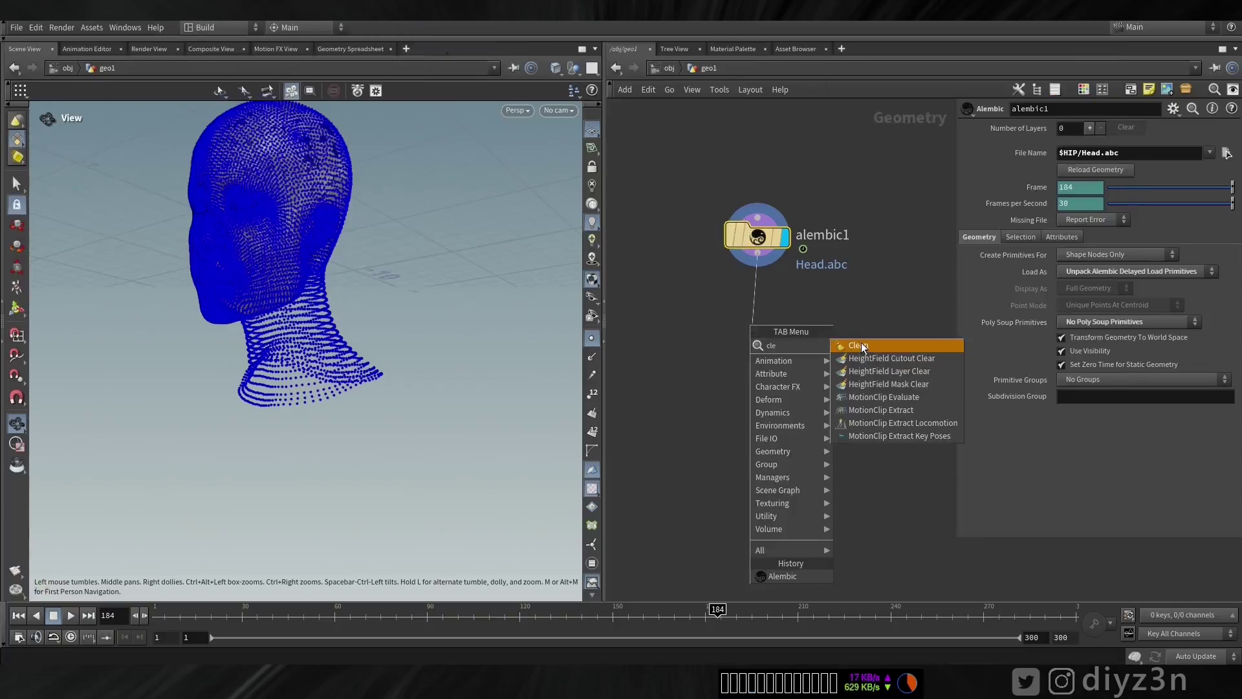
left_click(862, 347)
left_click(755, 314)
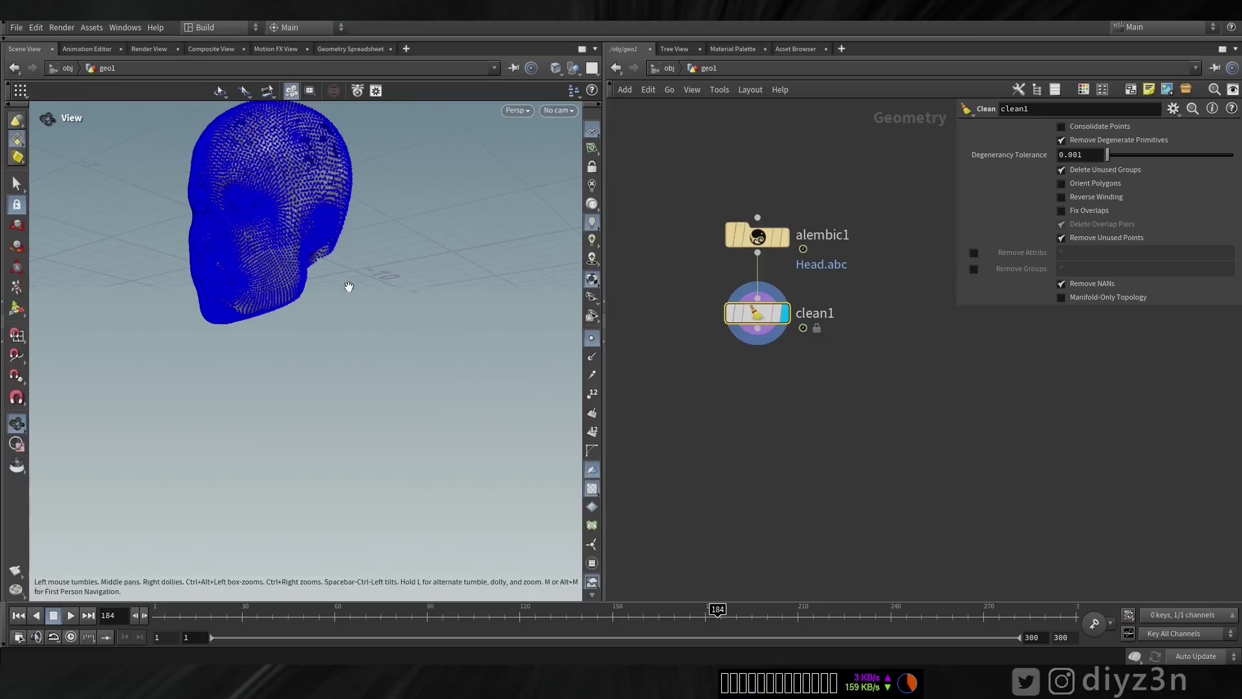
left_click_drag(335, 249, 507, 394)
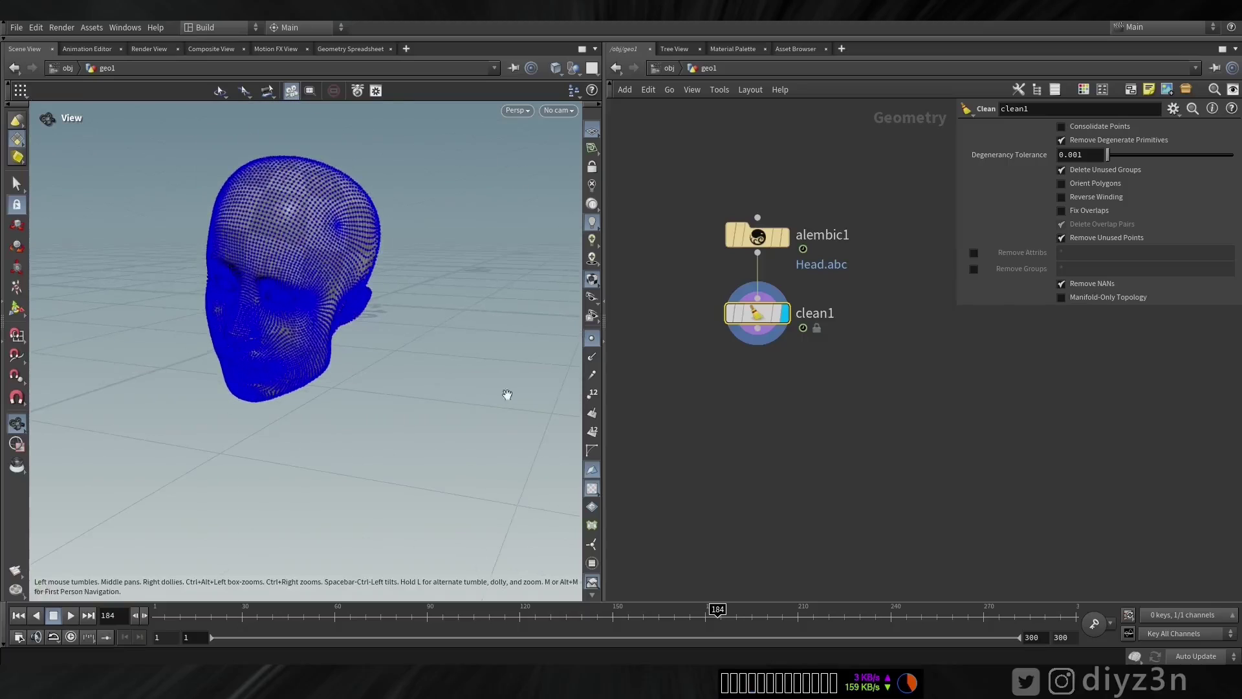
left_click(592, 338)
- Scrub through the cleaned head's animation and examine the mesh at frame 1
mouse_move(231, 222)
left_mouse_down()
mouse_move(297, 313)
mouse_move(257, 273)
mouse_move(230, 412)
left_mouse_up()
left_click_drag(167, 620, 964, 614)
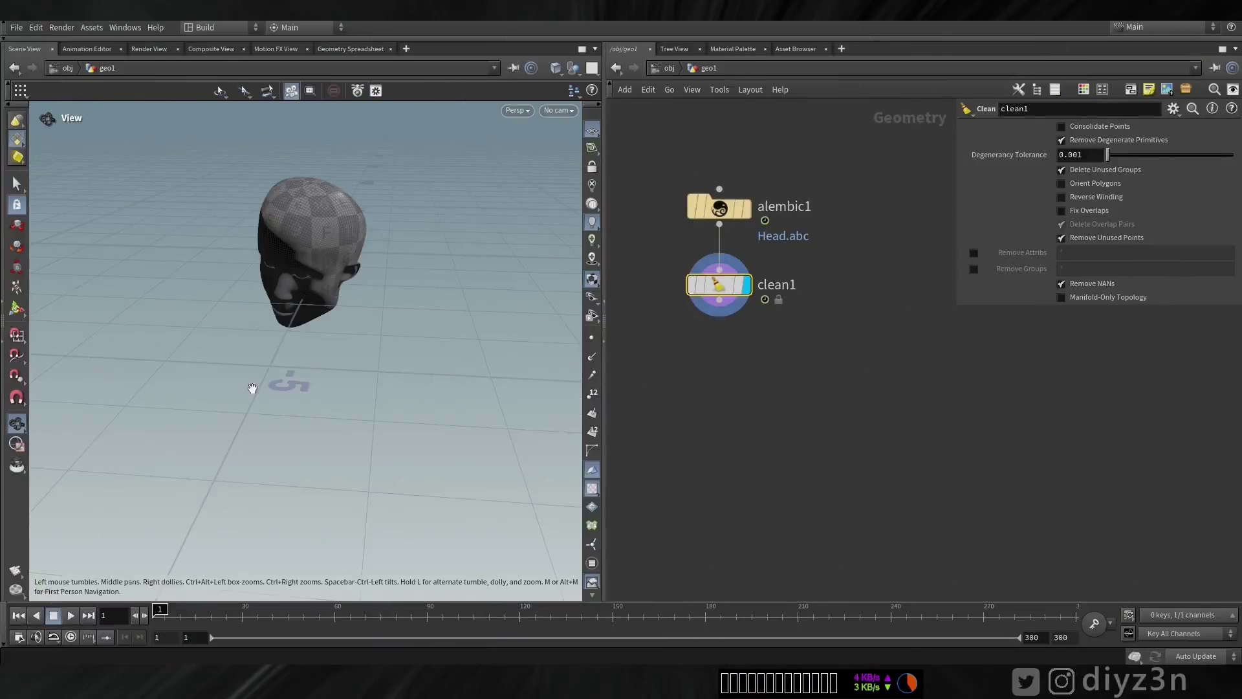
left_click_drag(299, 269, 337, 318)
scroll(391, 269, "up", 5)
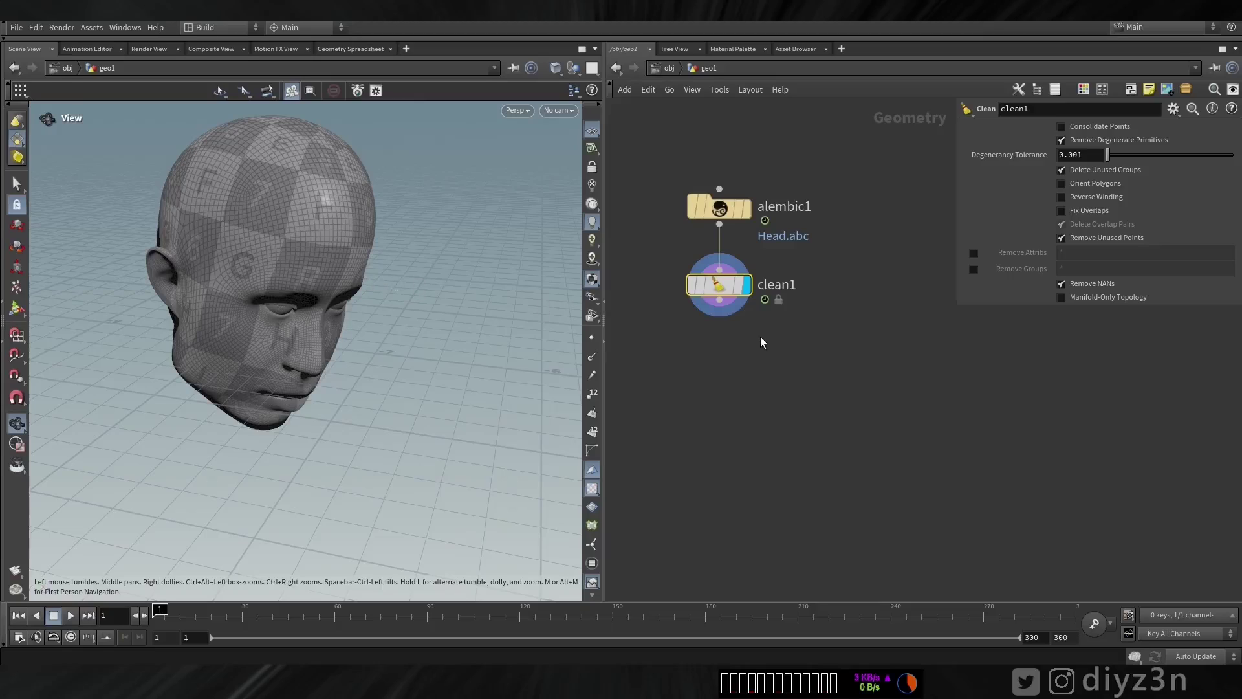
- Add a Box node and combine it with clean1 through a new Merge node
key("Tab")
type("box")
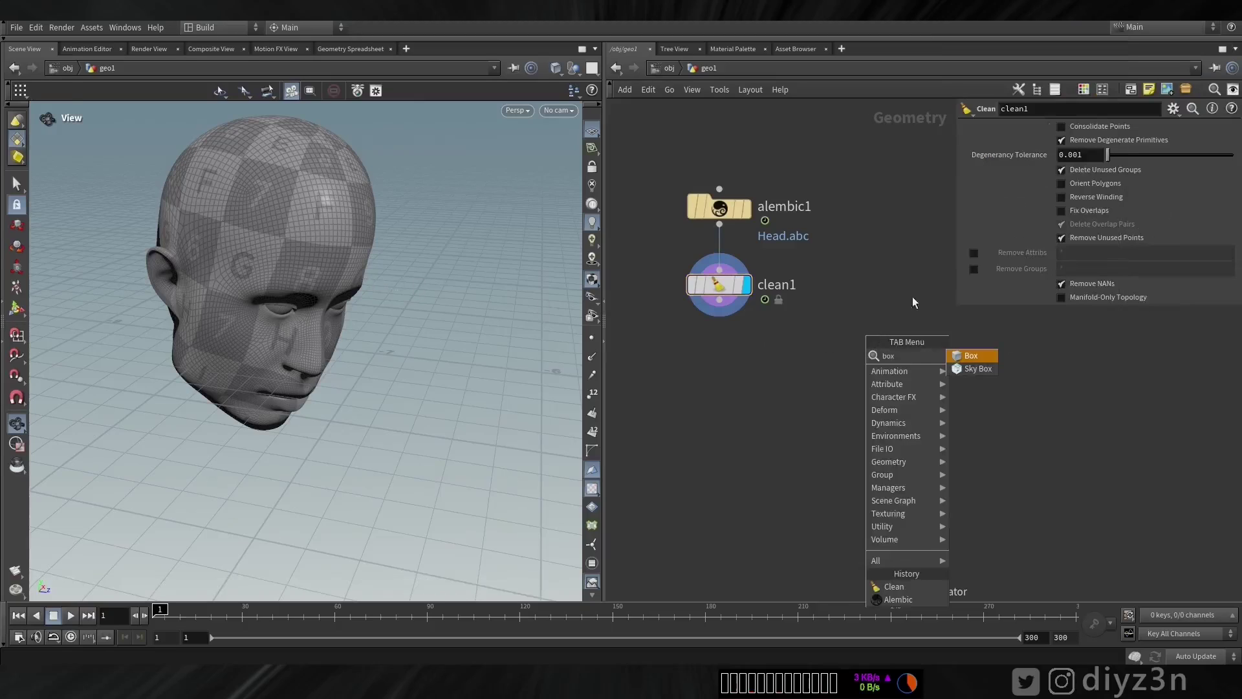
left_click(968, 357)
left_click(895, 326)
key("Tab")
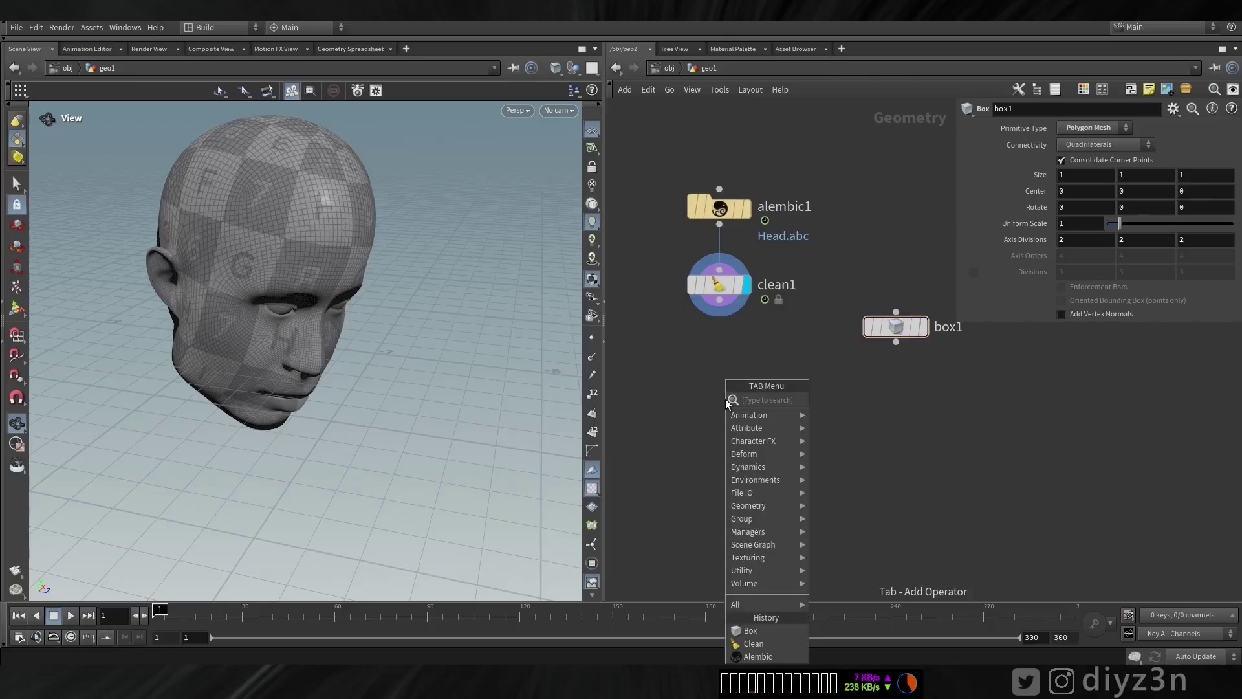
type("mer")
left_click(839, 402)
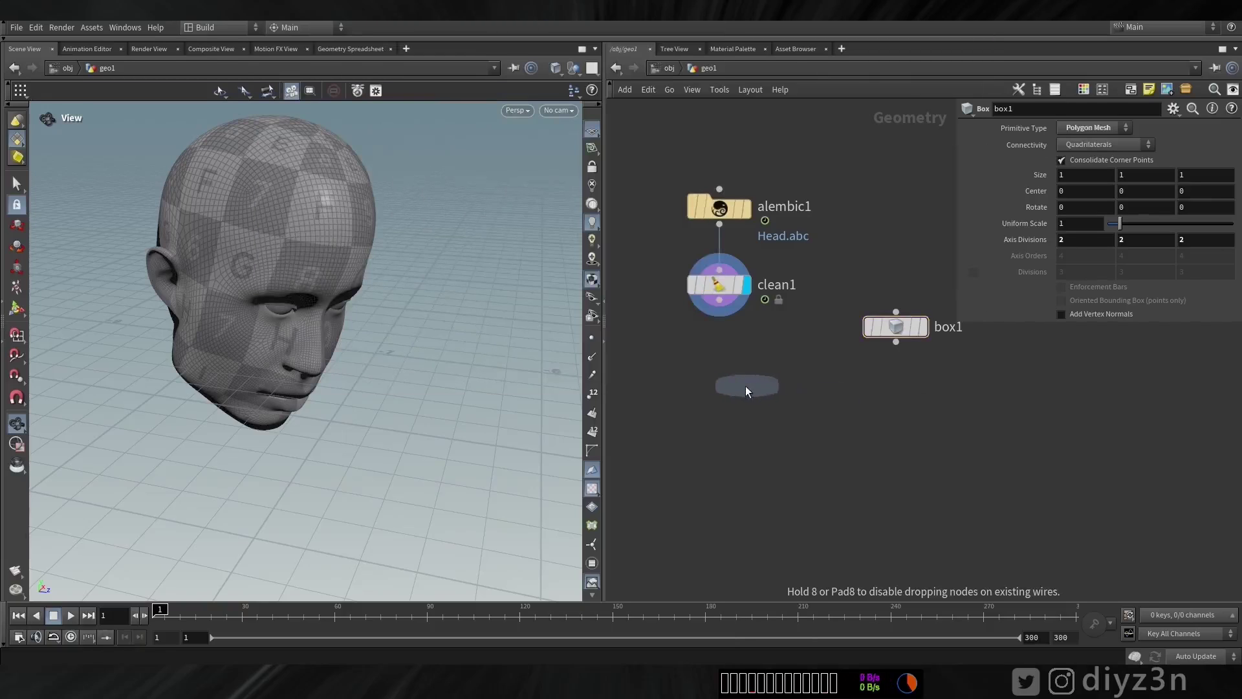
left_click(731, 394)
- Place the box over the face at about -0.25, 0.22, -7.31, sized about 0.44 × 1.01 × 1 and rotated about 9.3, -33.1, -16.6 degrees
left_click(895, 327)
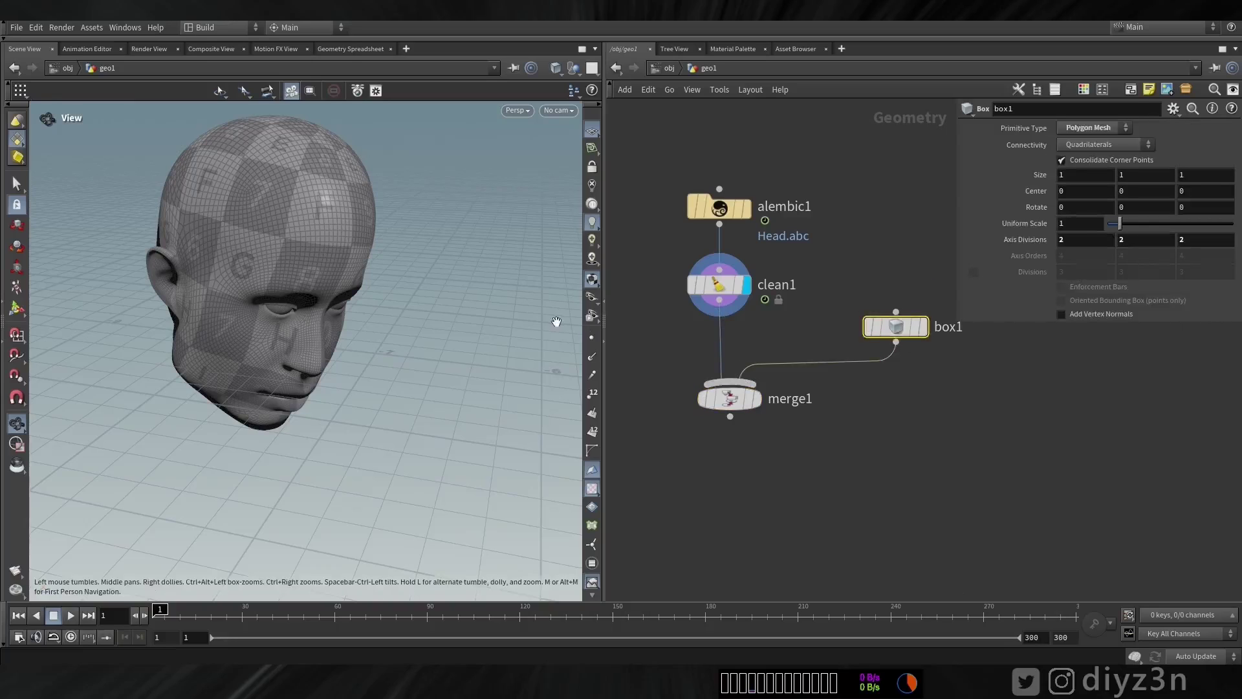
right_click_drag(498, 317, 108, 304)
middle_click_drag(537, 313, 291, 315)
right_click_drag(385, 320, 142, 317)
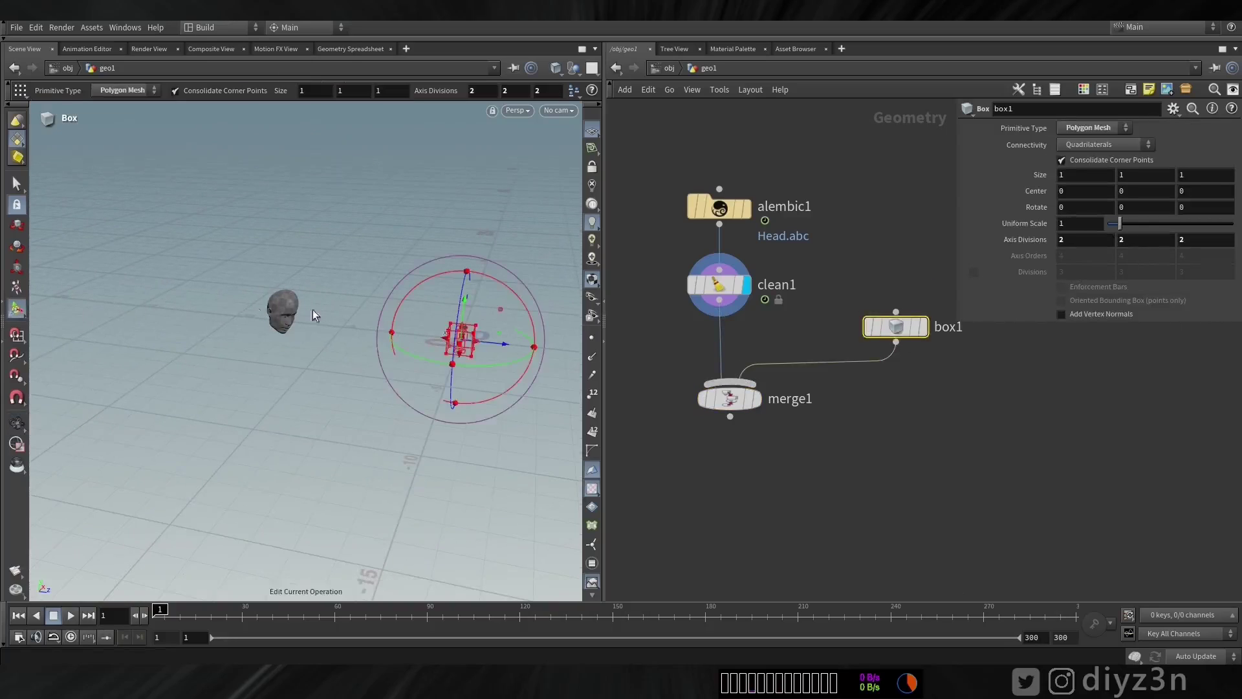
left_click_drag(498, 341, 347, 326)
key("space+g")
left_click_drag(424, 412, 289, 424)
left_click_drag(295, 423, 220, 410)
right_click_drag(311, 434, 413, 454)
left_click_drag(410, 440, 369, 415)
left_click_drag(369, 414, 309, 346, "alt")
mouse_move(299, 495)
left_mouse_down()
mouse_move(308, 458)
mouse_move(291, 485)
left_mouse_up()
left_click_drag(386, 317, 398, 275)
left_click_drag(398, 275, 454, 244, "alt")
- Display merge1 and check the head and box together along the timeline
left_click(756, 399)
left_click_drag(304, 346, 343, 344, "alt")
middle_click_drag(756, 431, 754, 396)
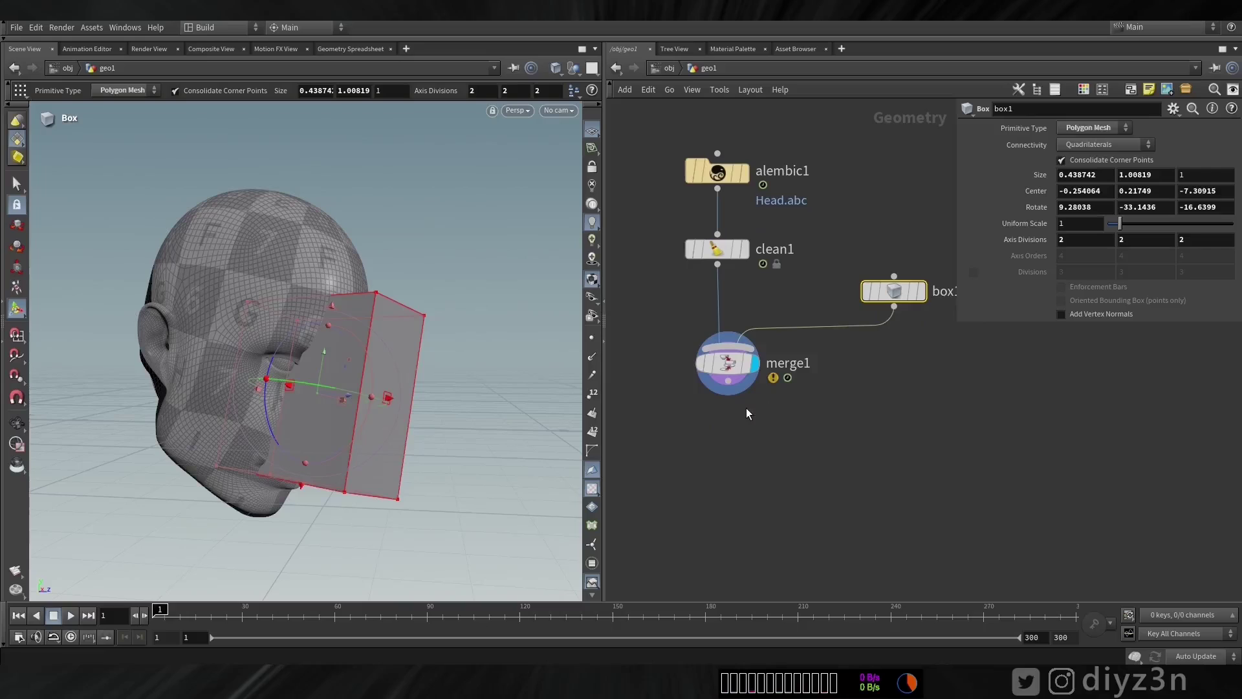
left_click_drag(160, 609, 109, 628)
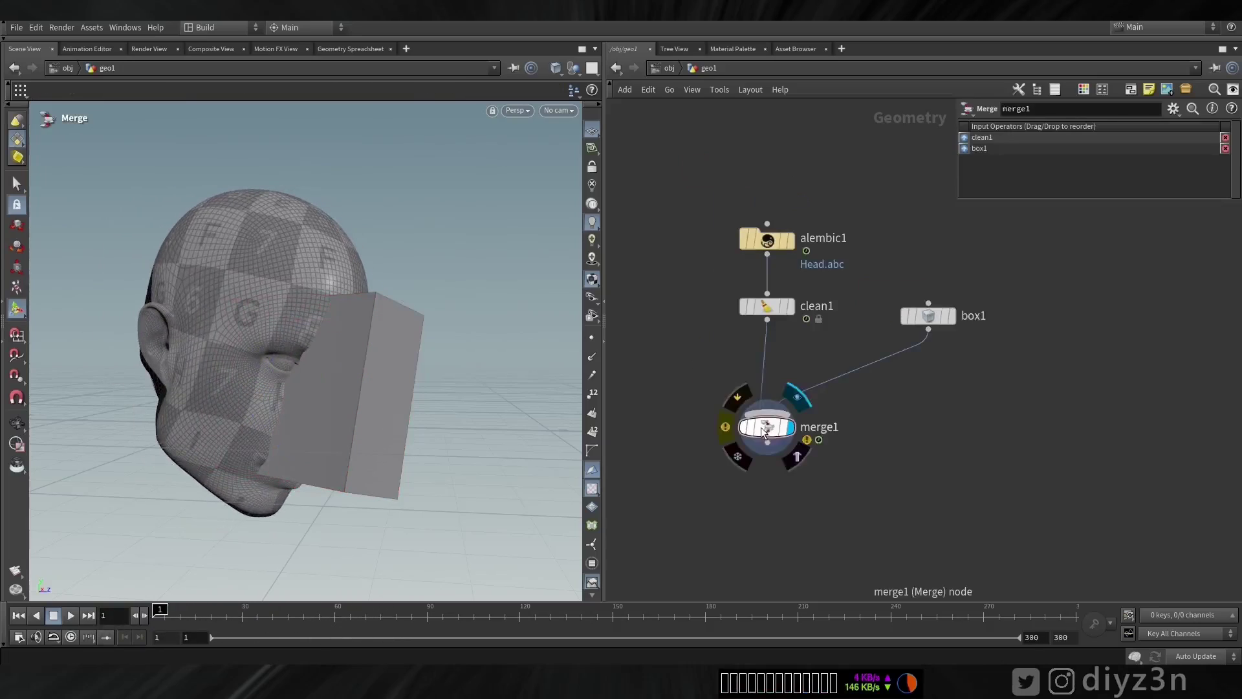
- Move merge1 aside and add a displayed VDB from Polygons node fed by clean1
left_click_drag(767, 428, 857, 437)
key("Tab")
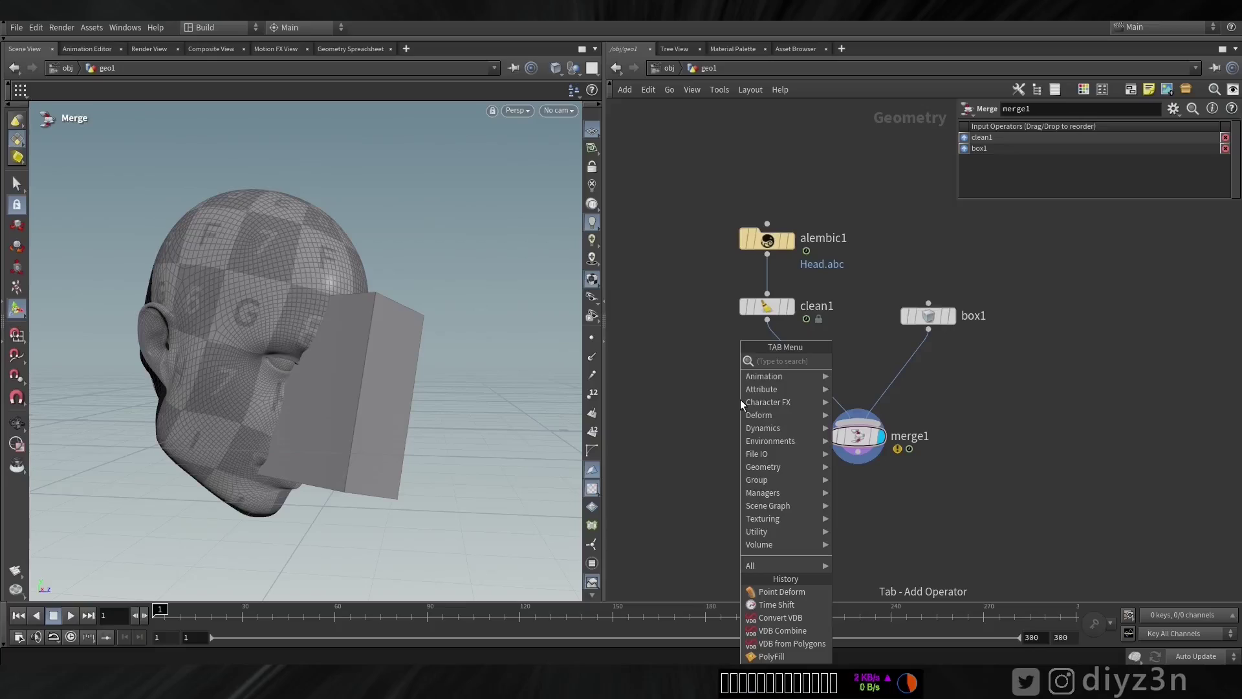
type("vdbfr")
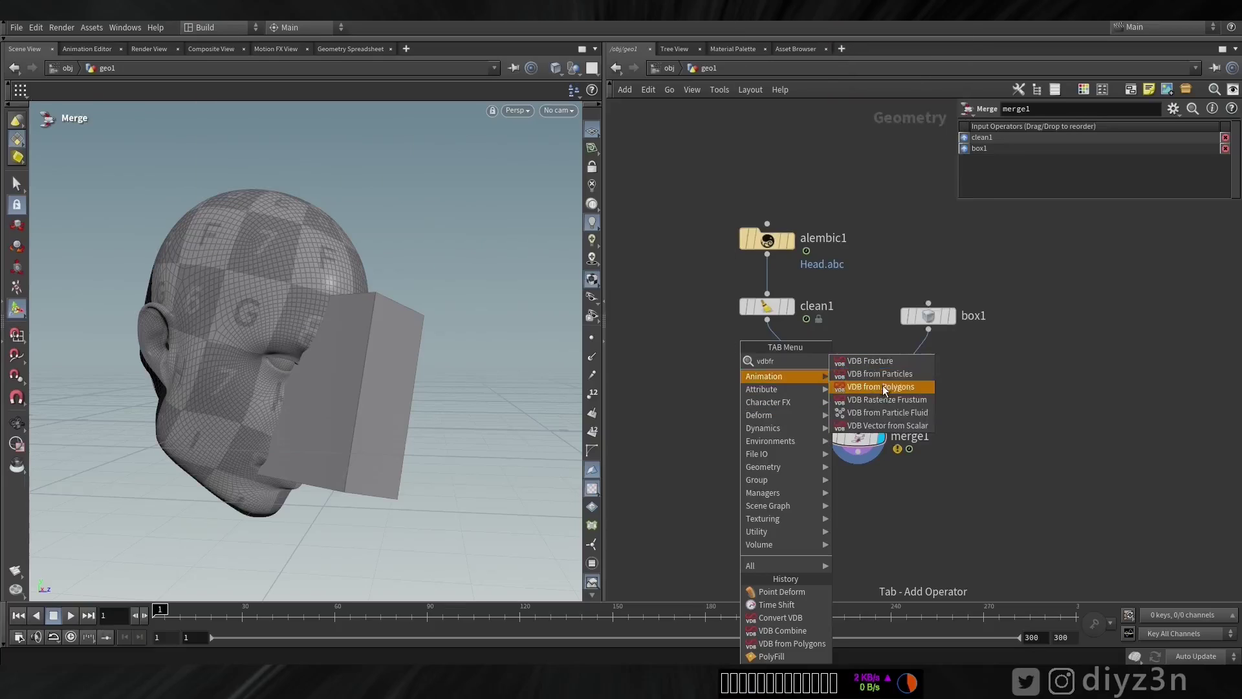
left_click(882, 386)
left_click(747, 374)
left_click(771, 376)
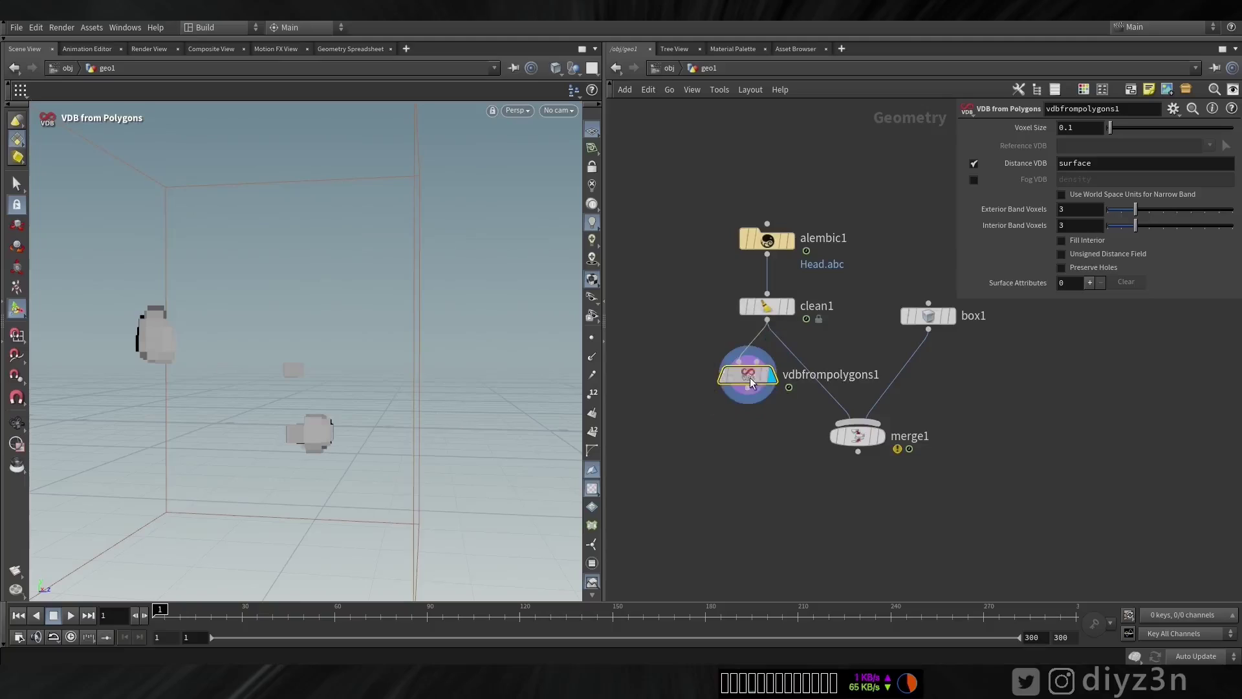
- Set the voxel size of vdbfrompolygons1 to 0.05
left_click(1081, 132)
type("0.05")
key("Return")
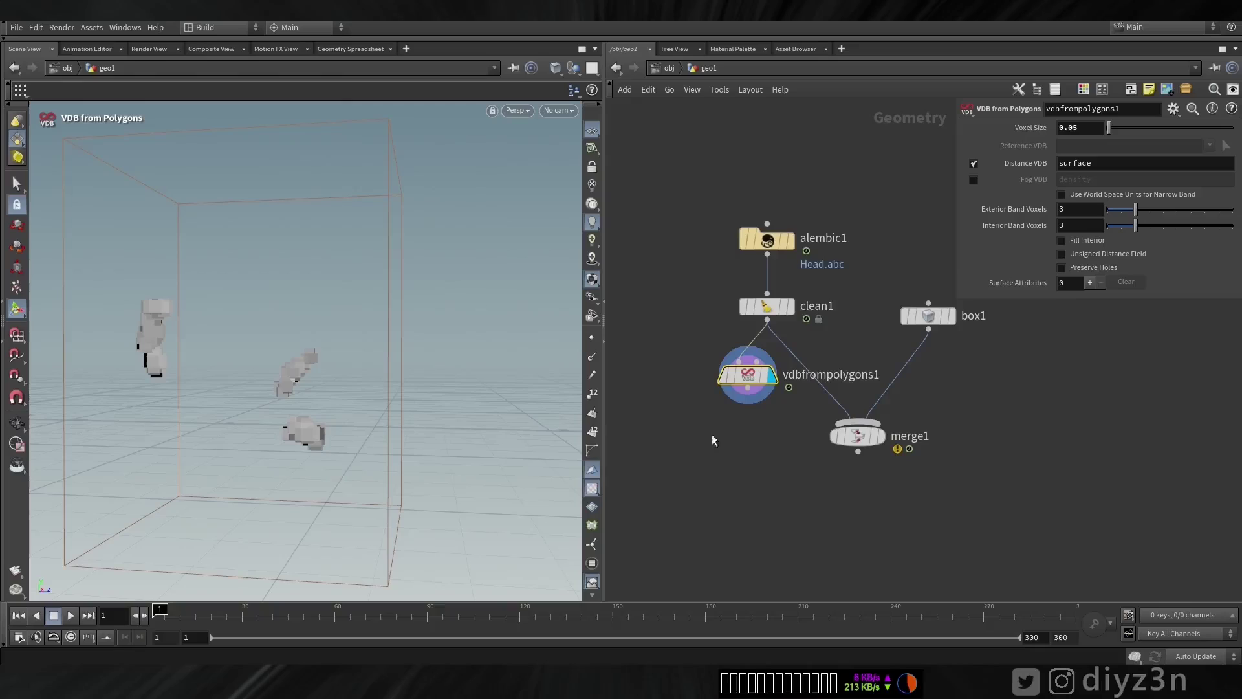
- Add a VDB Reshape SDF node fed by vdbfrompolygons1 and display the reshaped head
key("Tab")
type("res")
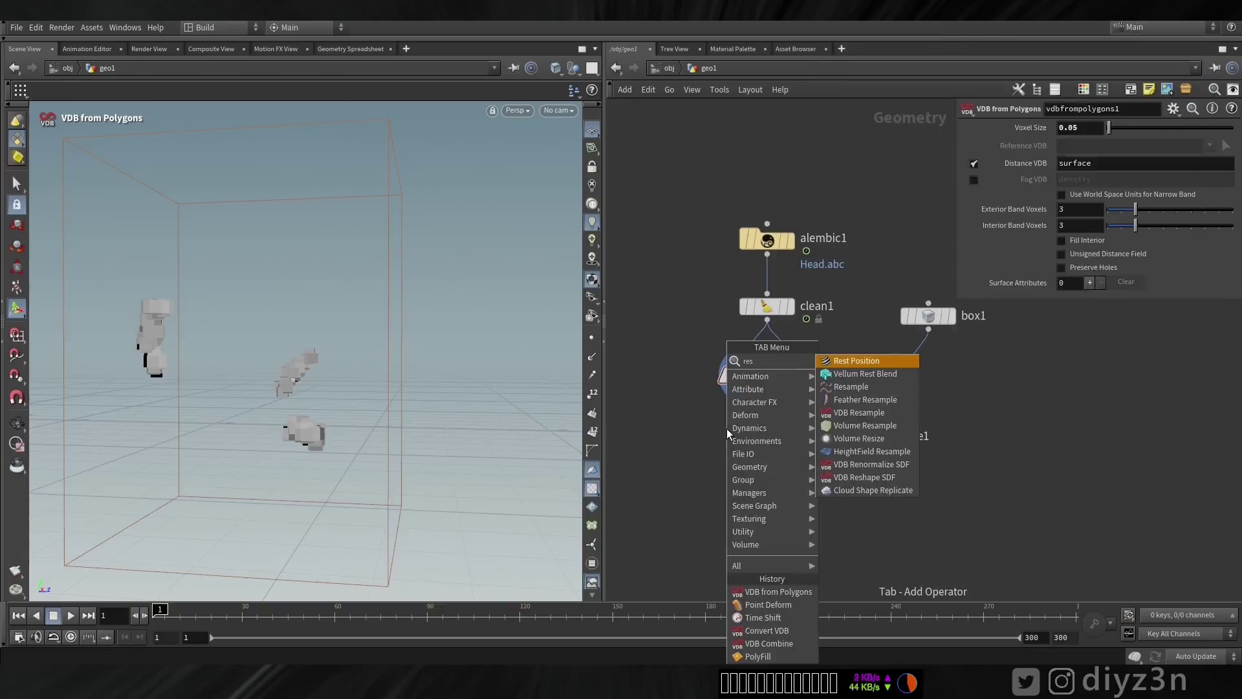
type("h")
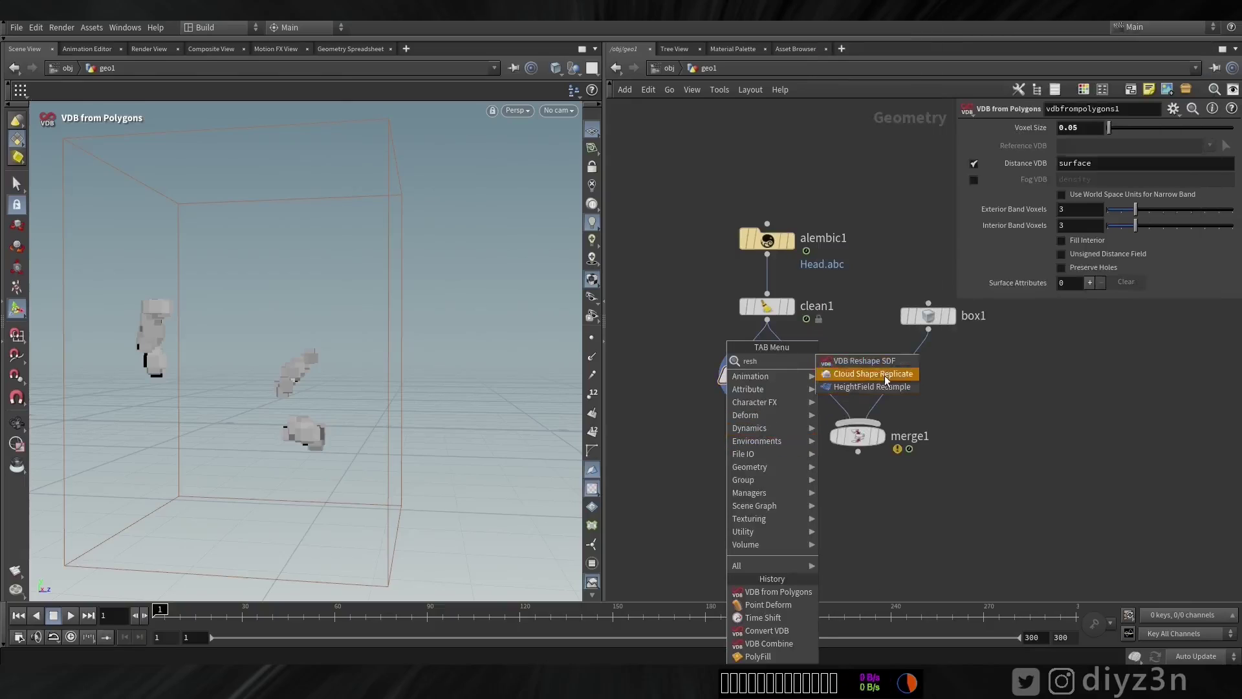
left_click(866, 363)
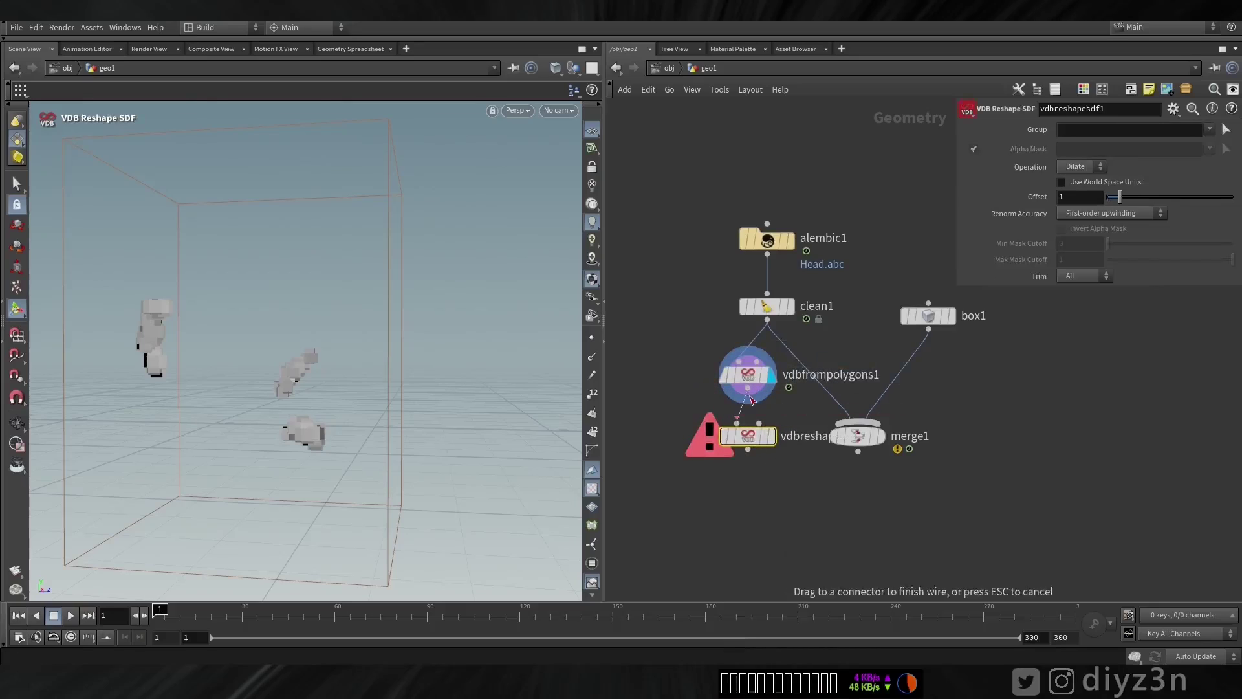
left_click_drag(752, 401, 738, 422)
left_click(772, 435)
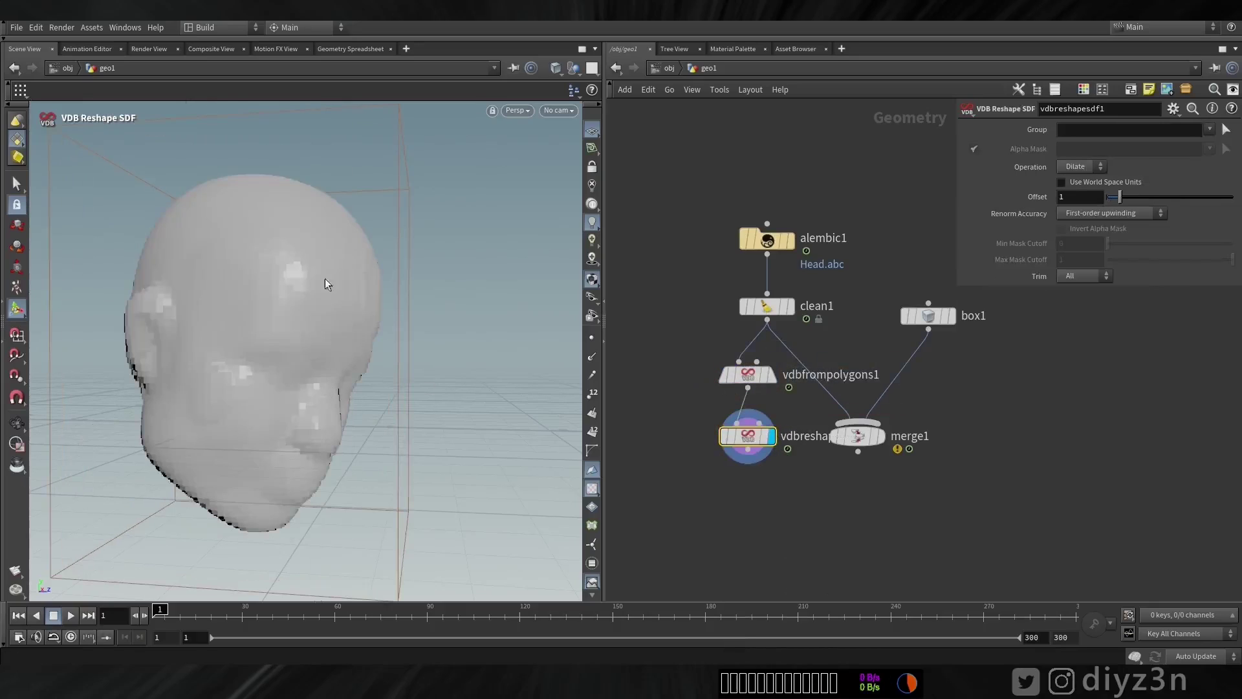
left_click_drag(196, 398, 355, 336, "alt")
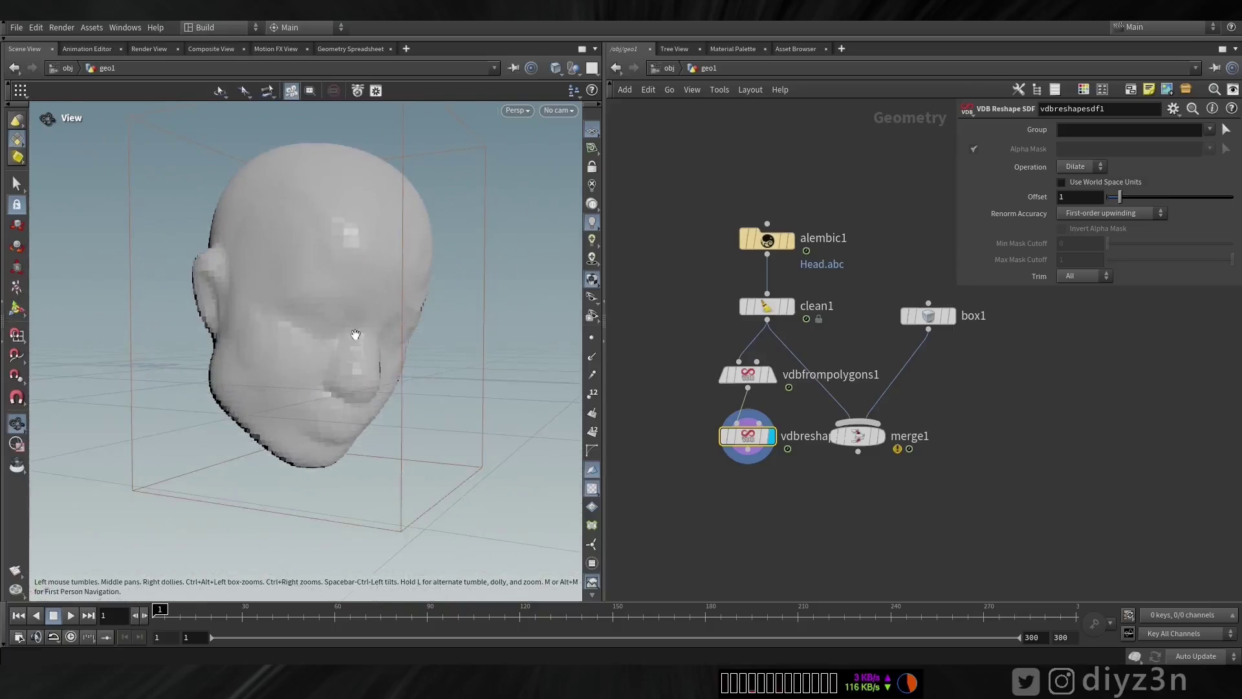
- Set the voxel size of vdbfrompolygons1 to 0.025 and check the finer head along the timeline
left_click(747, 381)
left_click(1092, 128)
type("0.025")
key("Return")
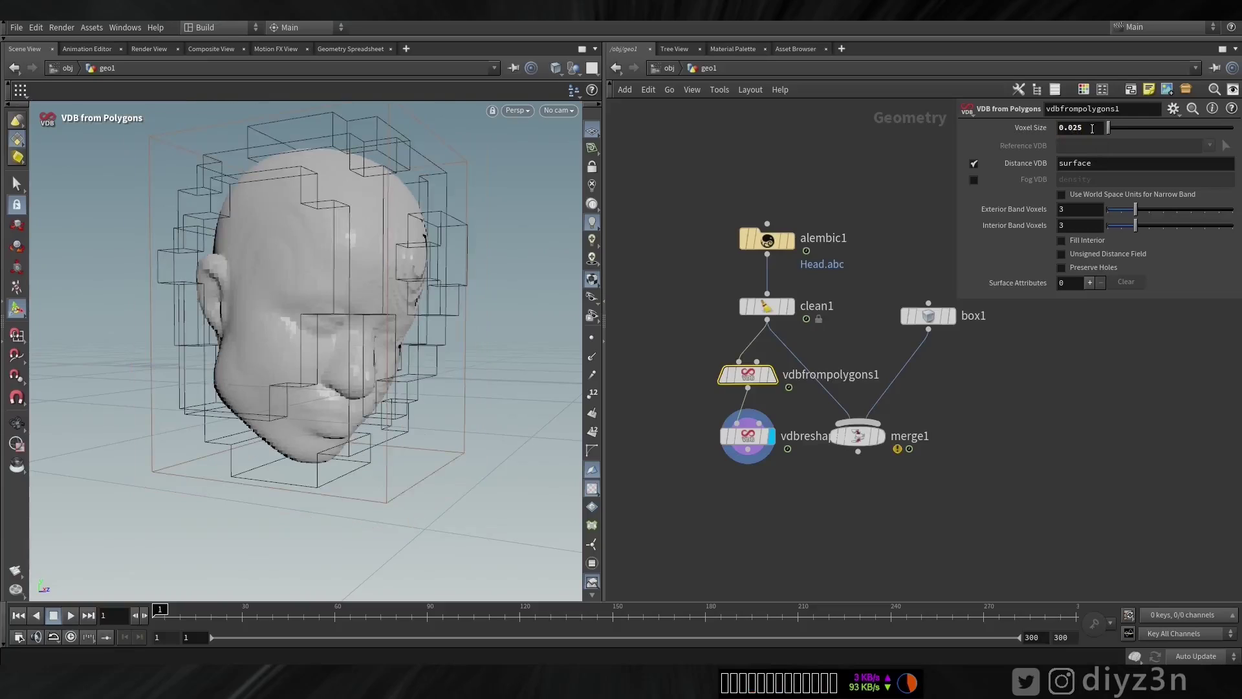
left_click_drag(161, 615, 76, 622)
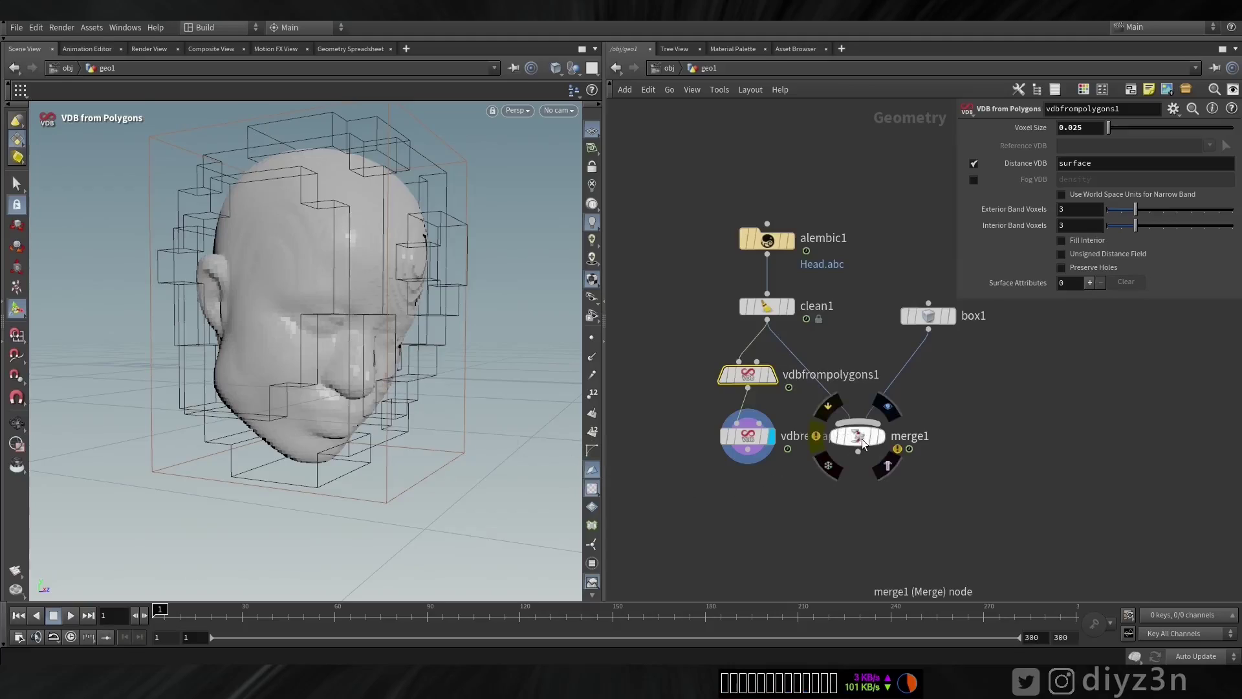
- Delete the merge1 node
left_click_drag(861, 438, 867, 466)
left_click(866, 463)
key("Delete")
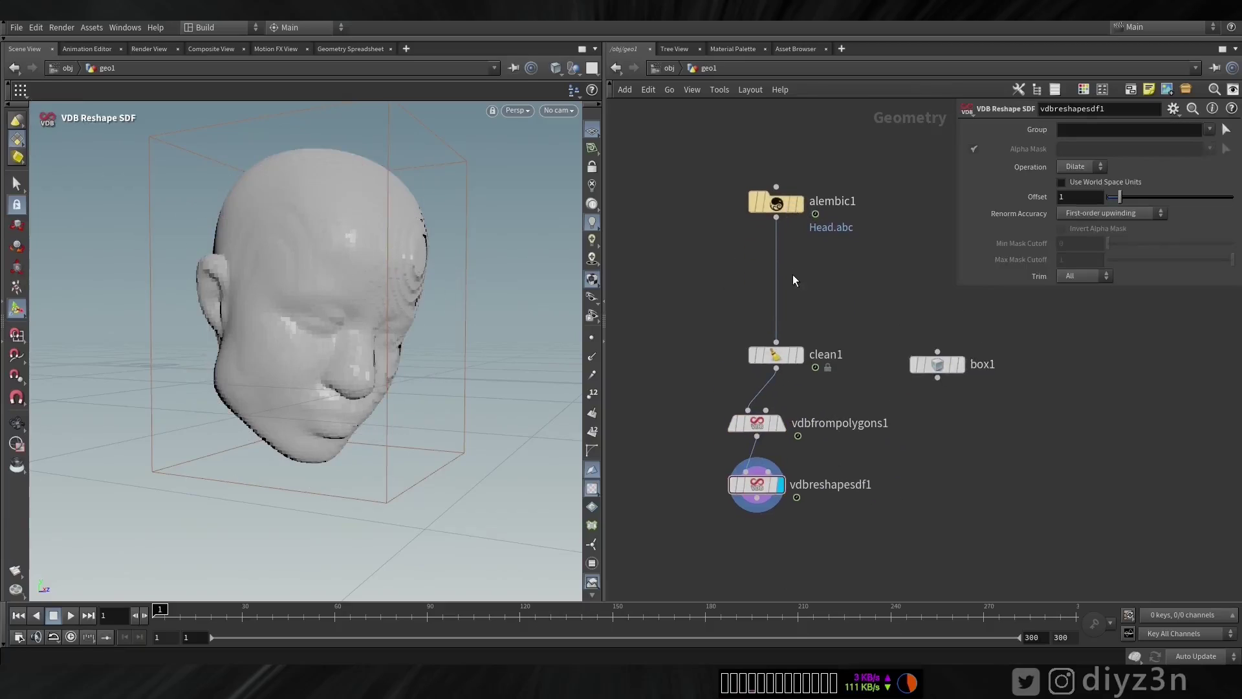
- Insert a Time Shift node between alembic1 and clean1 and delete the channels on its Frame parameter to hold frame 1
key("Tab")
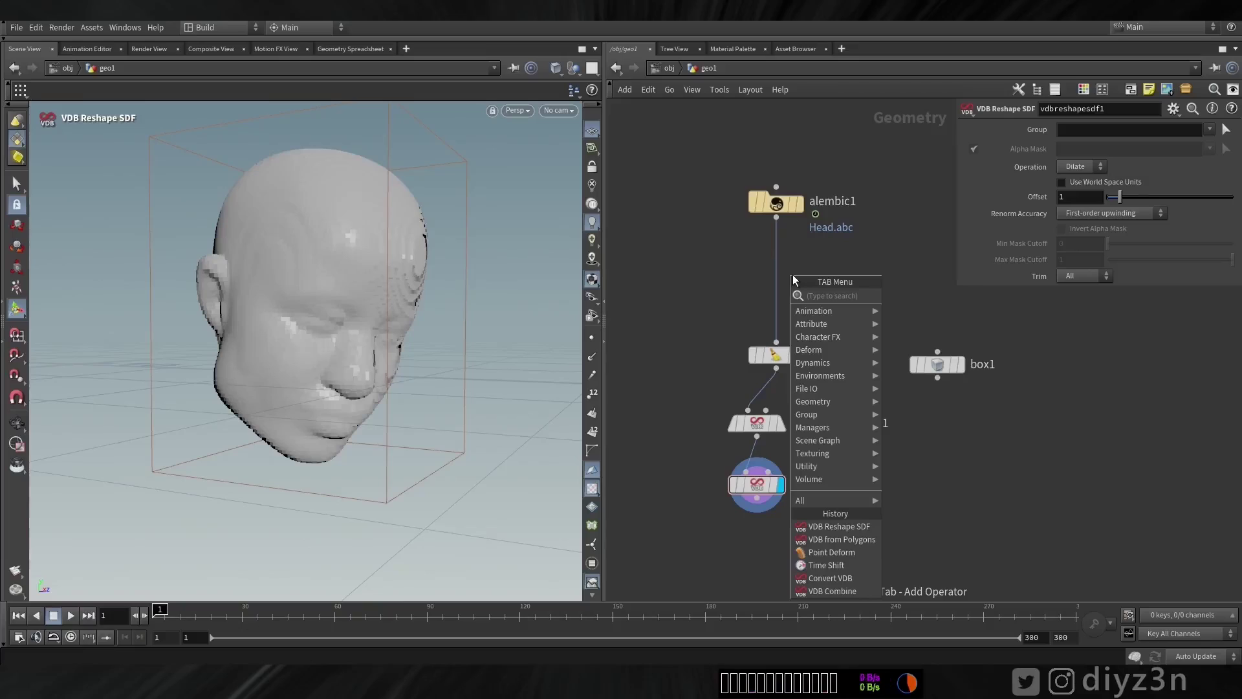
type("tmi")
key("BackSpace")
key("BackSpace")
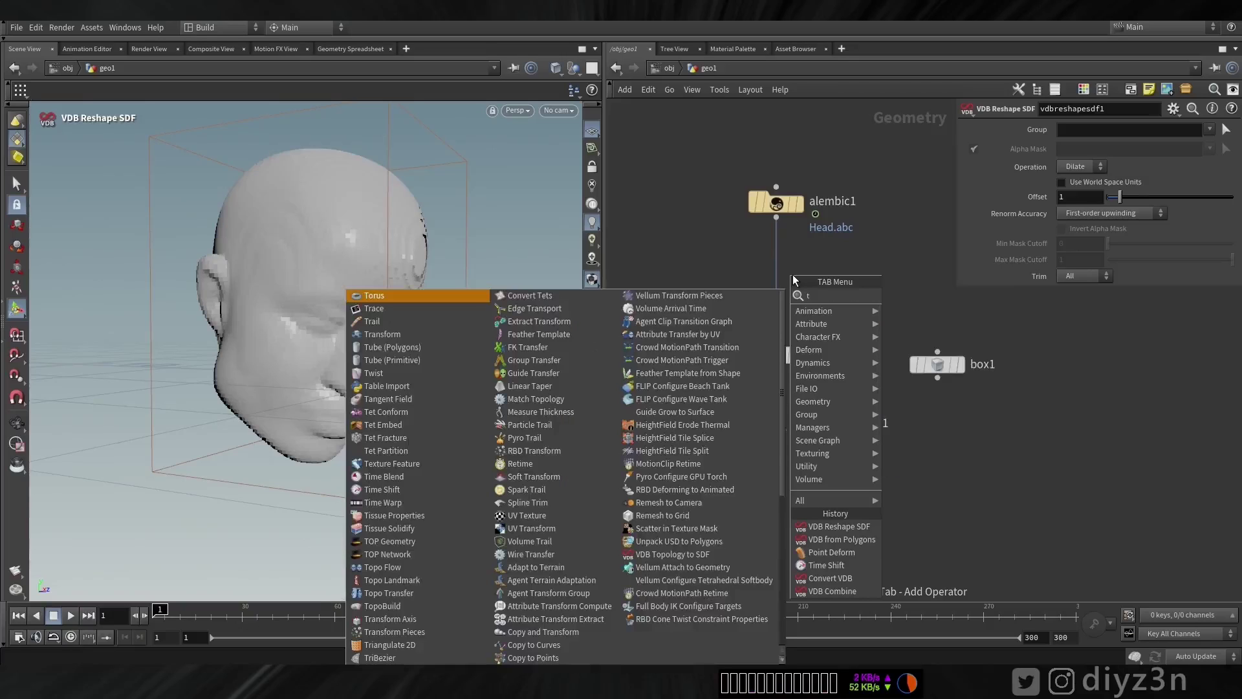
type("im")
left_click(915, 308)
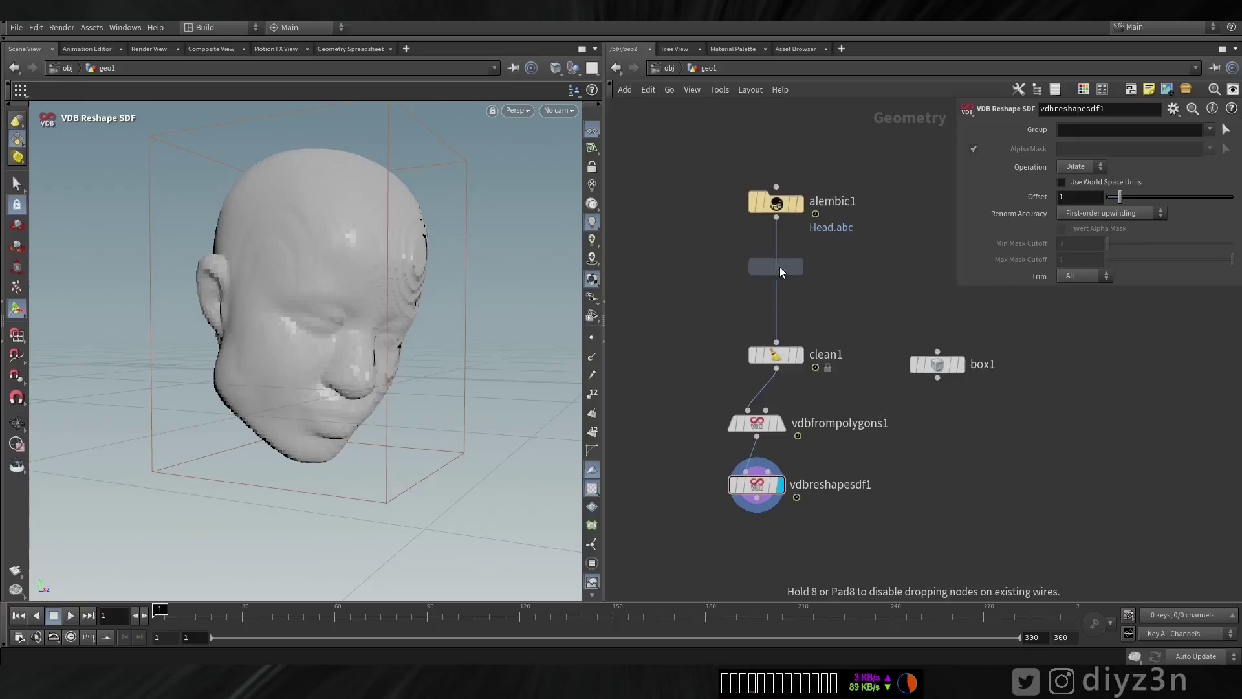
left_click(779, 275)
right_click(1042, 171)
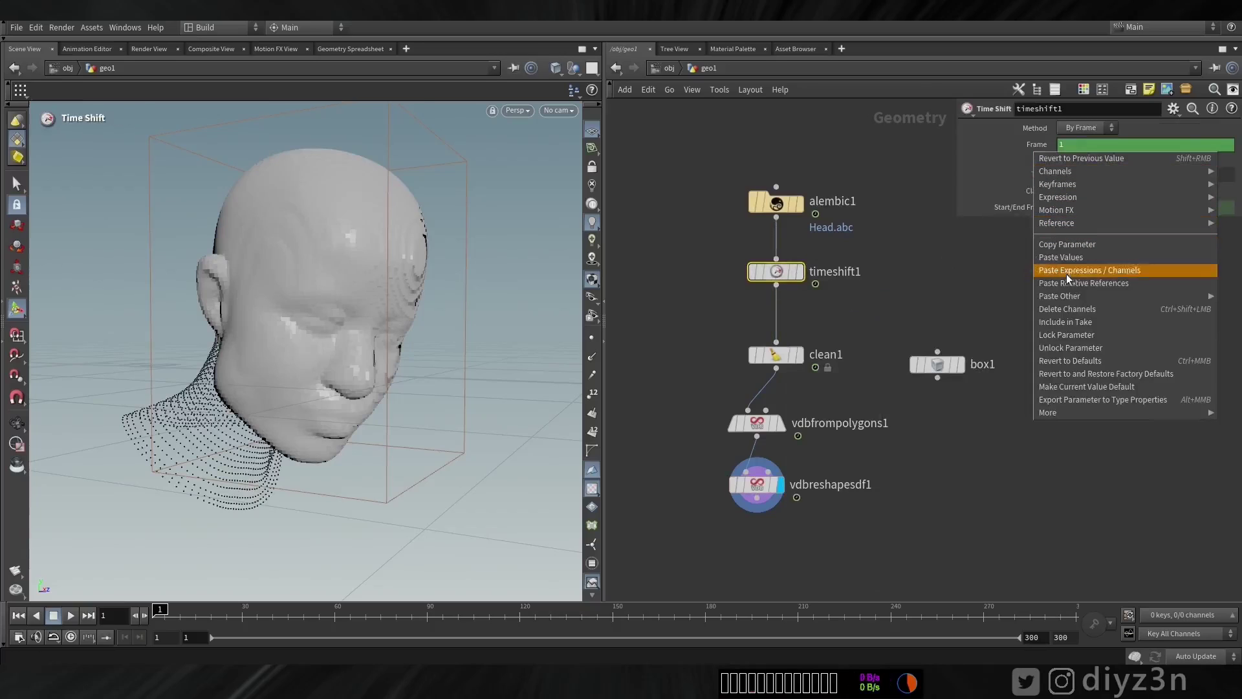
left_click(1085, 312)
left_click(768, 491)
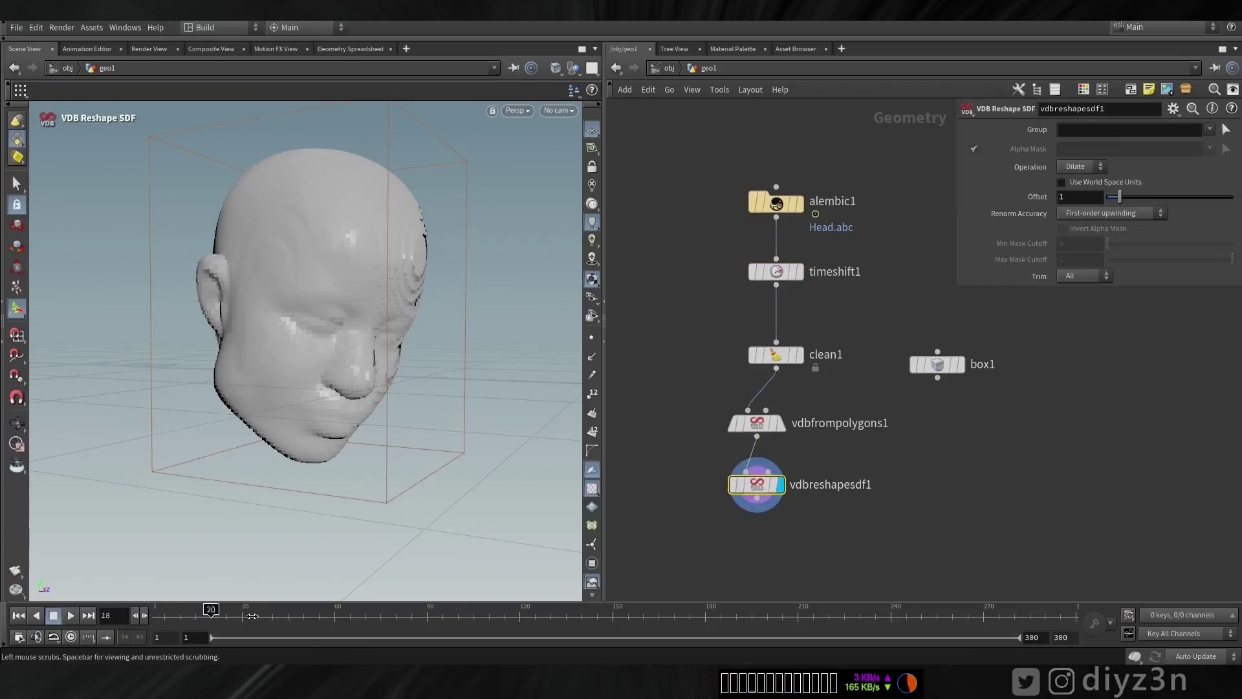
- Add a VDB from Polygons node fed by box1 and set its voxel size to 0.01
middle_click_drag(972, 458, 953, 417)
left_click(919, 338)
key("Tab")
type("vdbf")
left_click(1053, 388)
double_click(1071, 128)
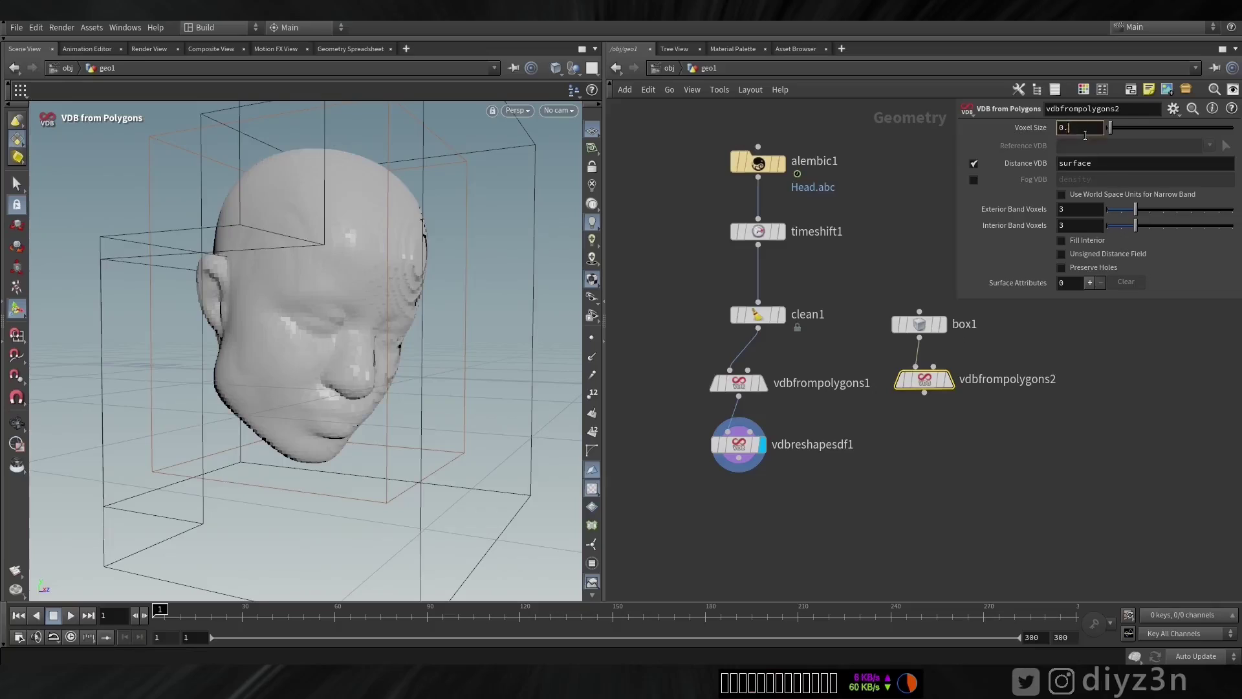
type("0.01")
key("Return")
- Add a VDB Combine node with vdbreshapesdf1 as the first input and vdbfrompolygons2 as the second, and display it
key("Tab")
type("comb")
left_click(949, 386)
left_click(810, 509)
left_click_drag(739, 457, 798, 497)
left_click_drag(925, 392, 821, 497)
left_click(839, 476)
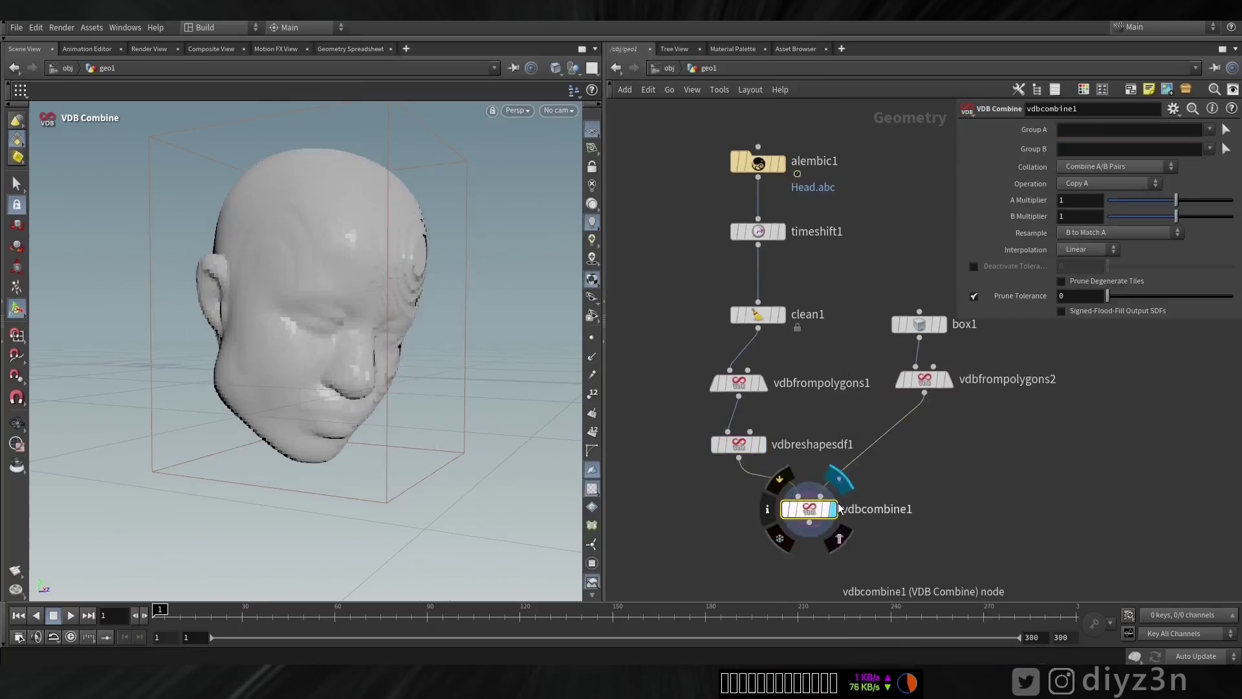
- Set the vdbcombine1 operation to SDF Difference and add a displayed Convert VDB node converting its result to polygons
left_click_drag(414, 388, 668, 396, "alt")
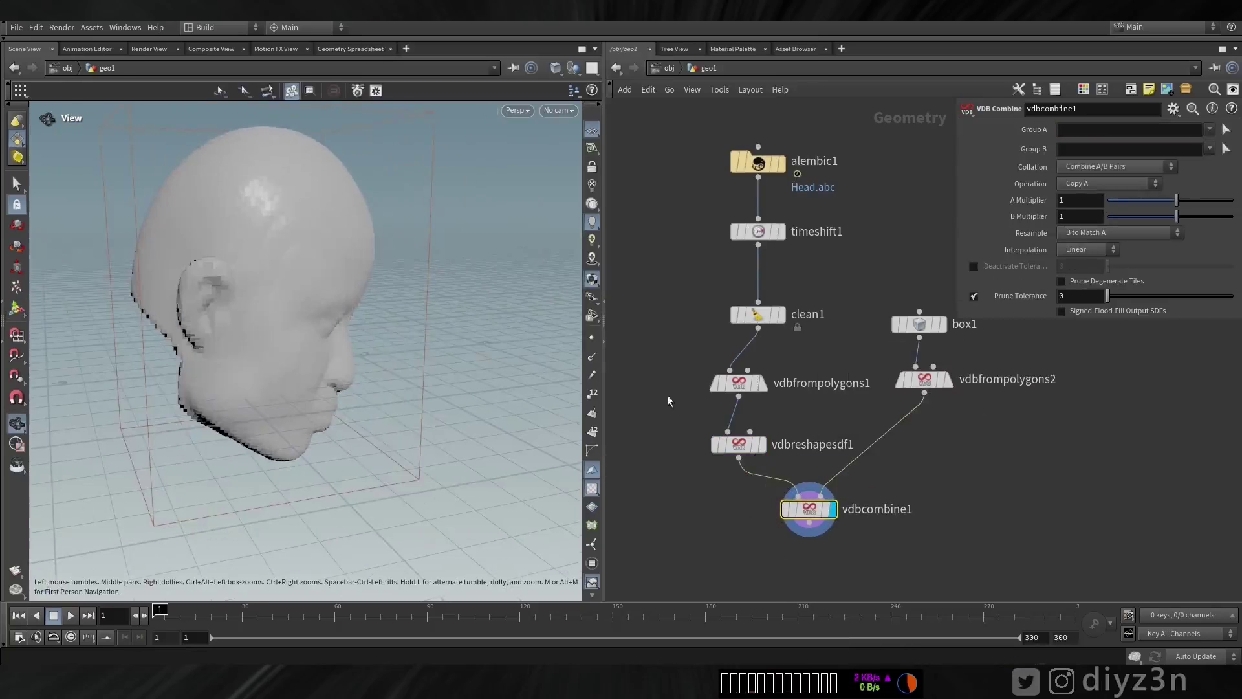
left_click(1085, 184)
left_click(1094, 351)
left_click_drag(414, 337, 301, 301, "alt")
left_click(1101, 184)
left_click(1103, 364)
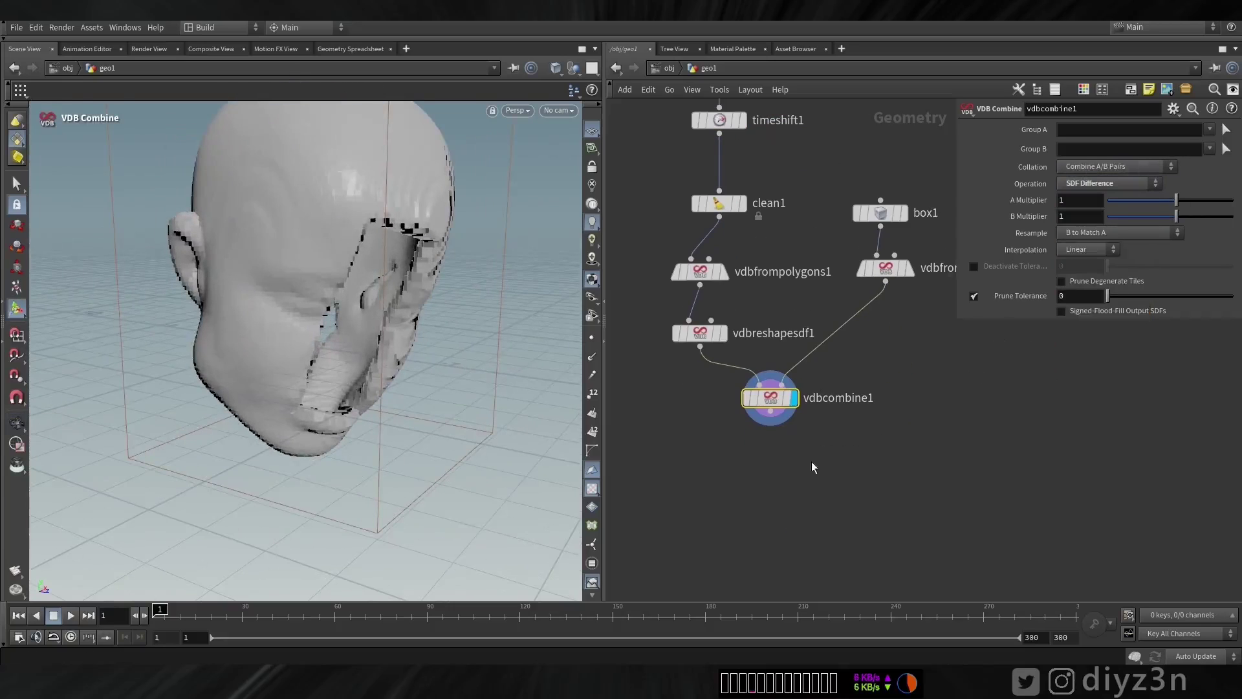
key("Tab")
left_click(773, 465)
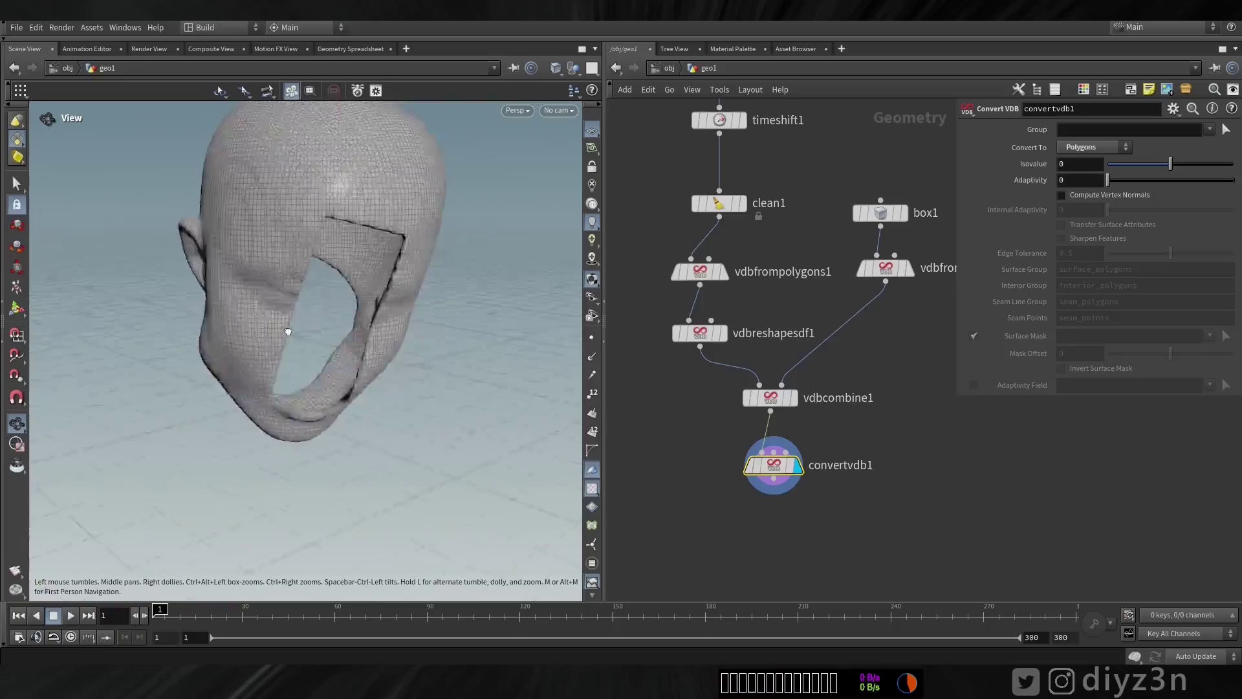
- Try SDF Intersection and Subtract as the operation of vdbcombine1
left_click(789, 396)
left_click(1093, 184)
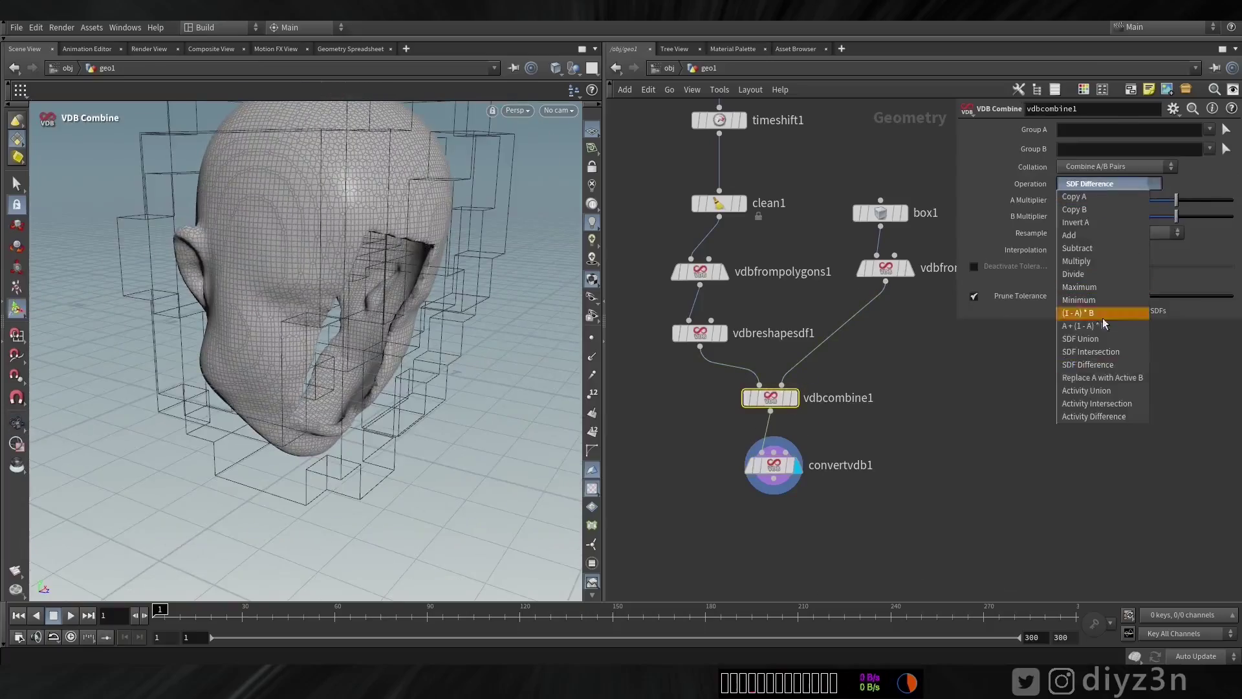
left_click(1100, 352)
left_click(1088, 185)
left_click(1090, 249)
mouse_move(413, 324)
left_mouse_down("alt")
mouse_move(310, 310)
mouse_move(407, 323)
left_mouse_up("alt")
left_click(1096, 184)
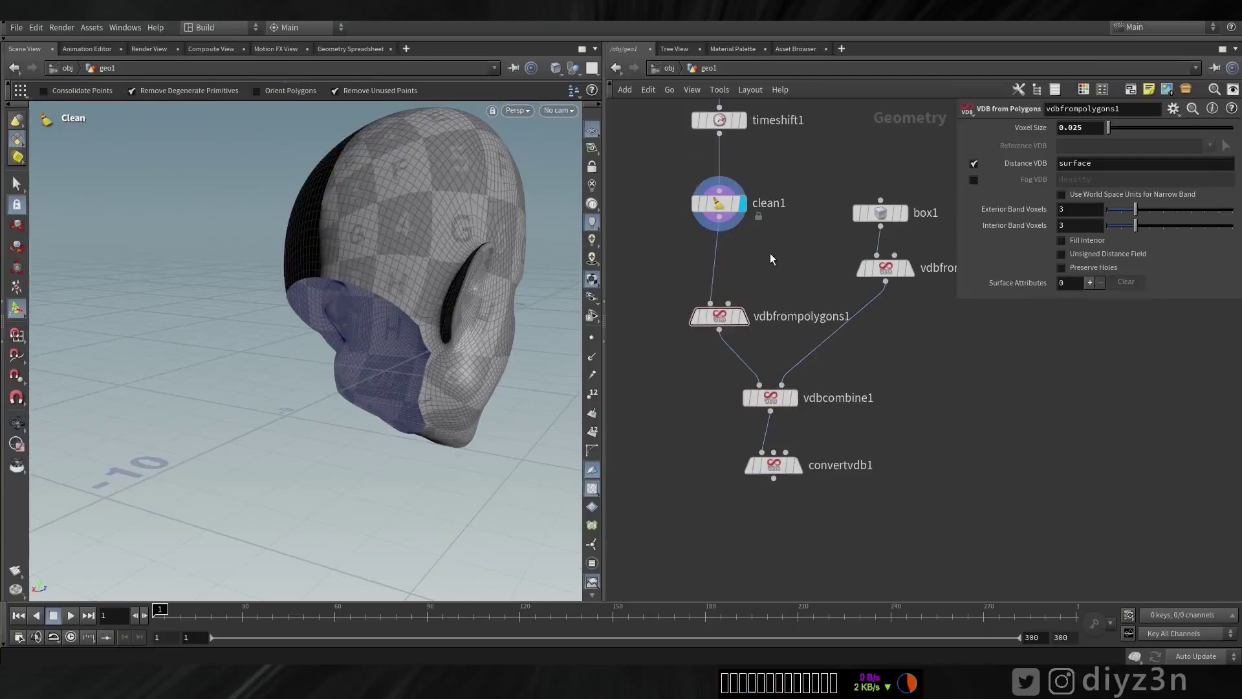
- Insert a PolyFill node between clean1 and vdbfrompolygons1 to close the head's open back, and display it
key("Tab")
left_click(882, 351)
left_click(718, 268)
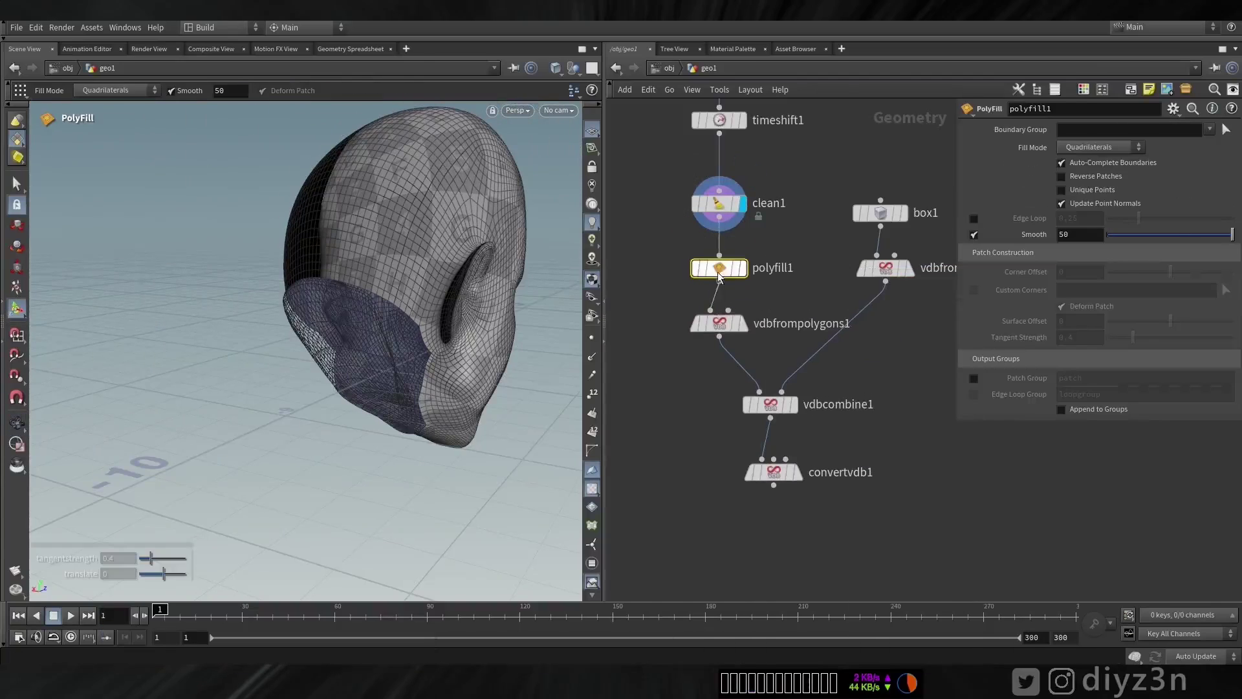
left_click(743, 268)
left_click_drag(443, 331, 354, 324, "alt")
- Display vdbfrompolygons1 and inspect the back of the filled head volume
left_click(743, 325)
left_click(723, 330)
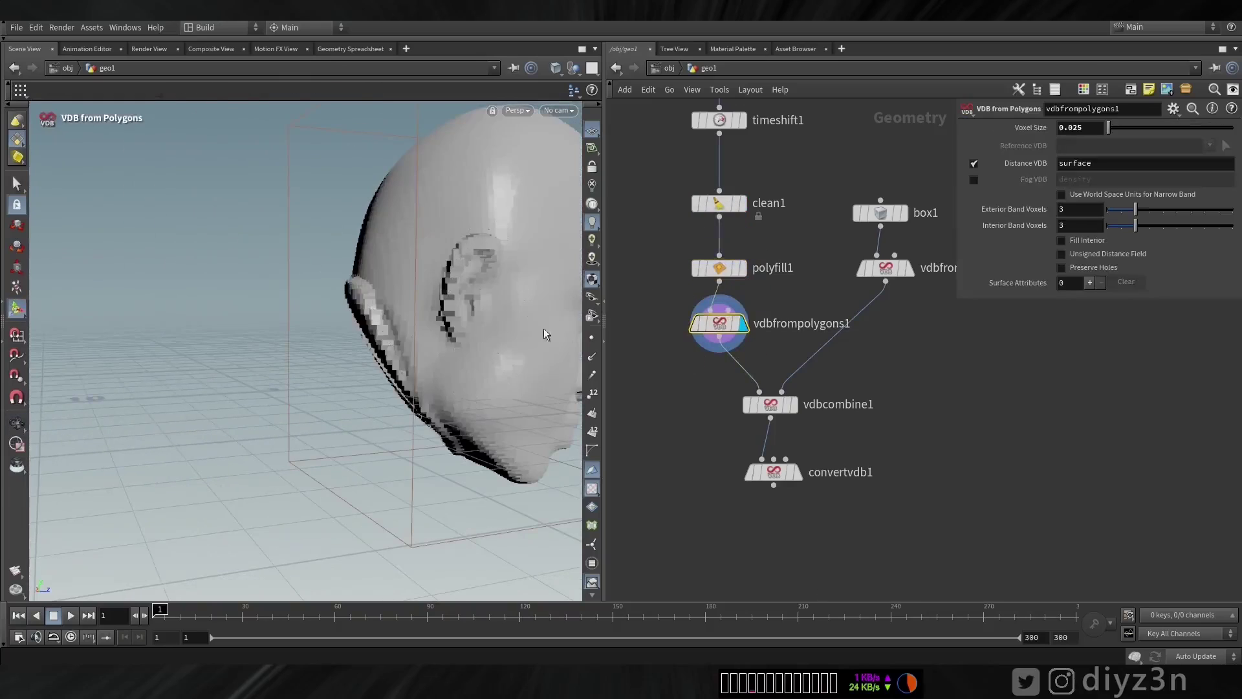
key("Escape")
left_click_drag(544, 338, 388, 304)
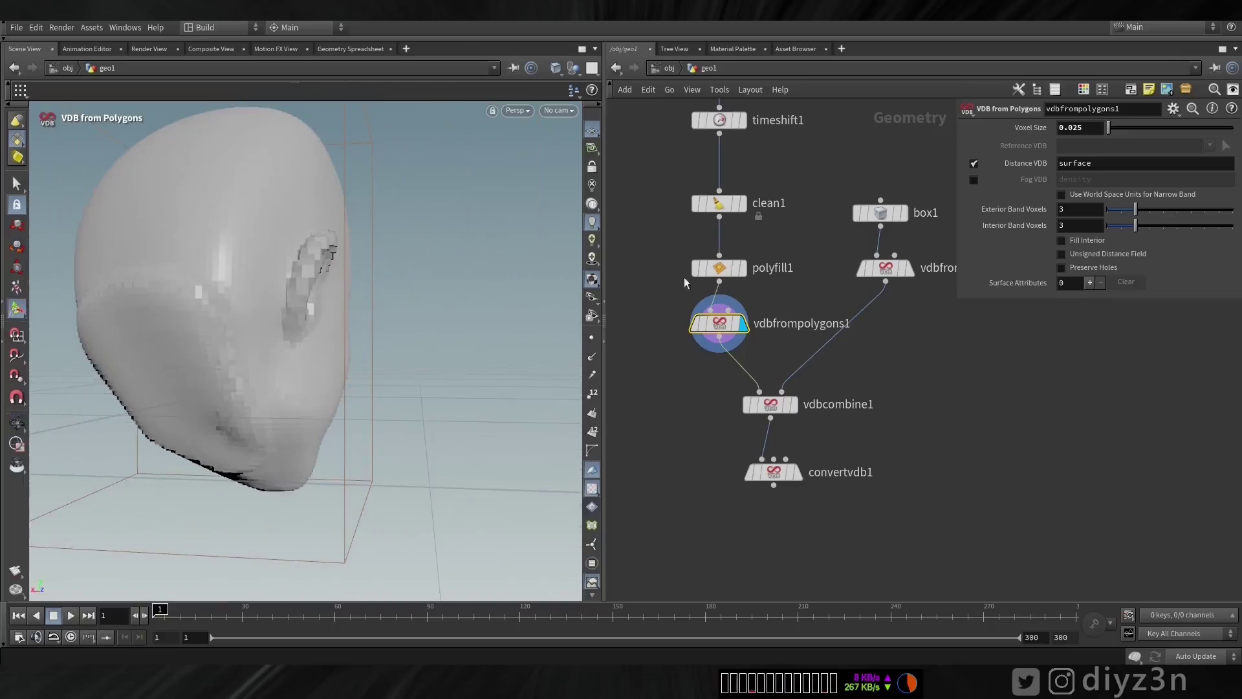
left_click(698, 258)
left_click(698, 258)
- Display vdbcombine1 and inspect the box-shaped cut in the face
left_click(793, 404)
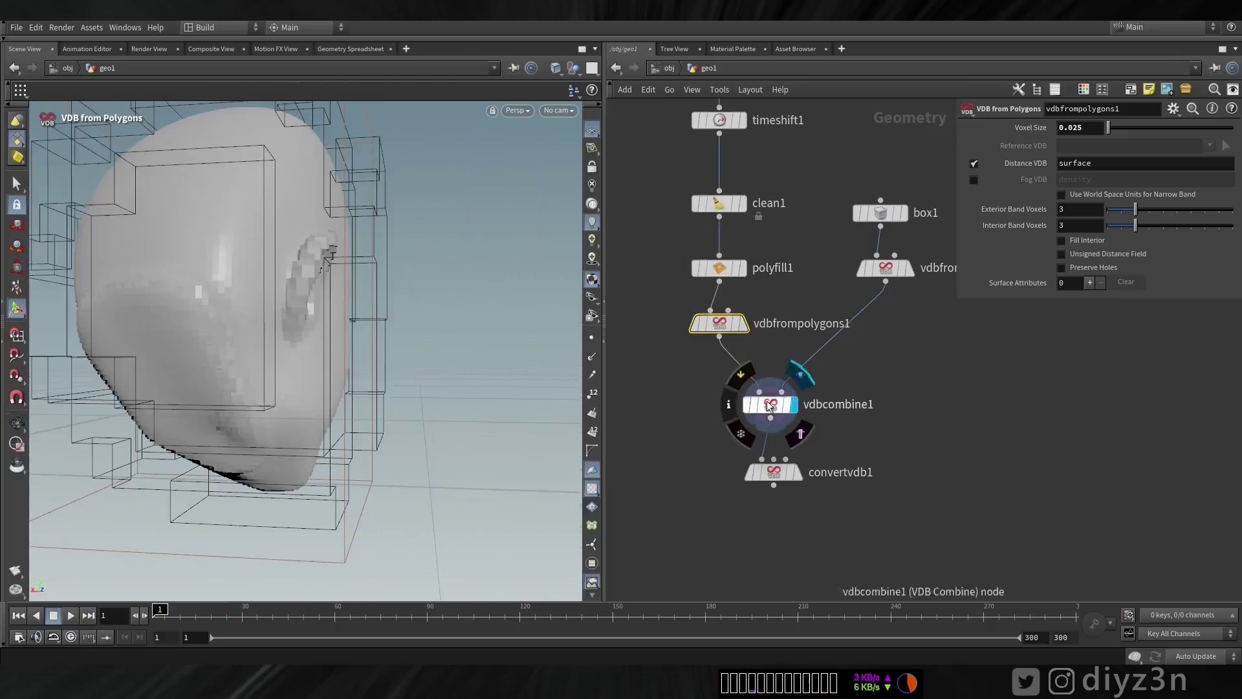
left_click(752, 400)
key("Escape")
left_click_drag(161, 309, 244, 332)
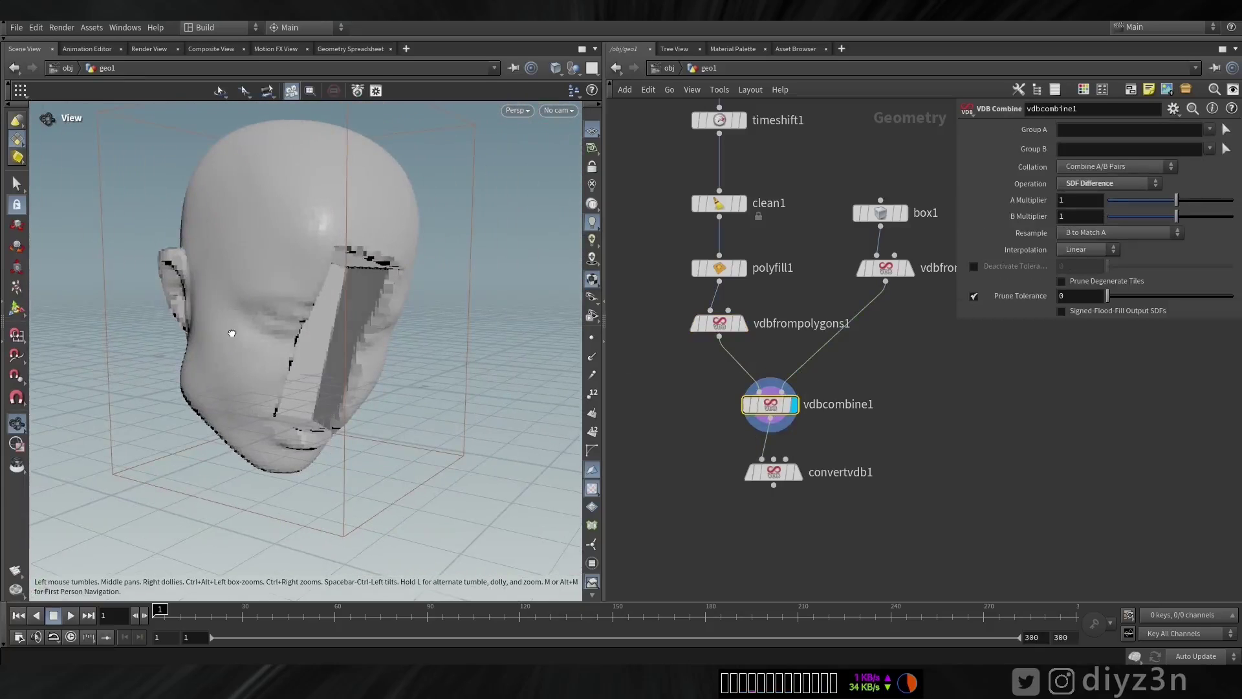
key("Return")
left_click(689, 240)
left_click(689, 241)
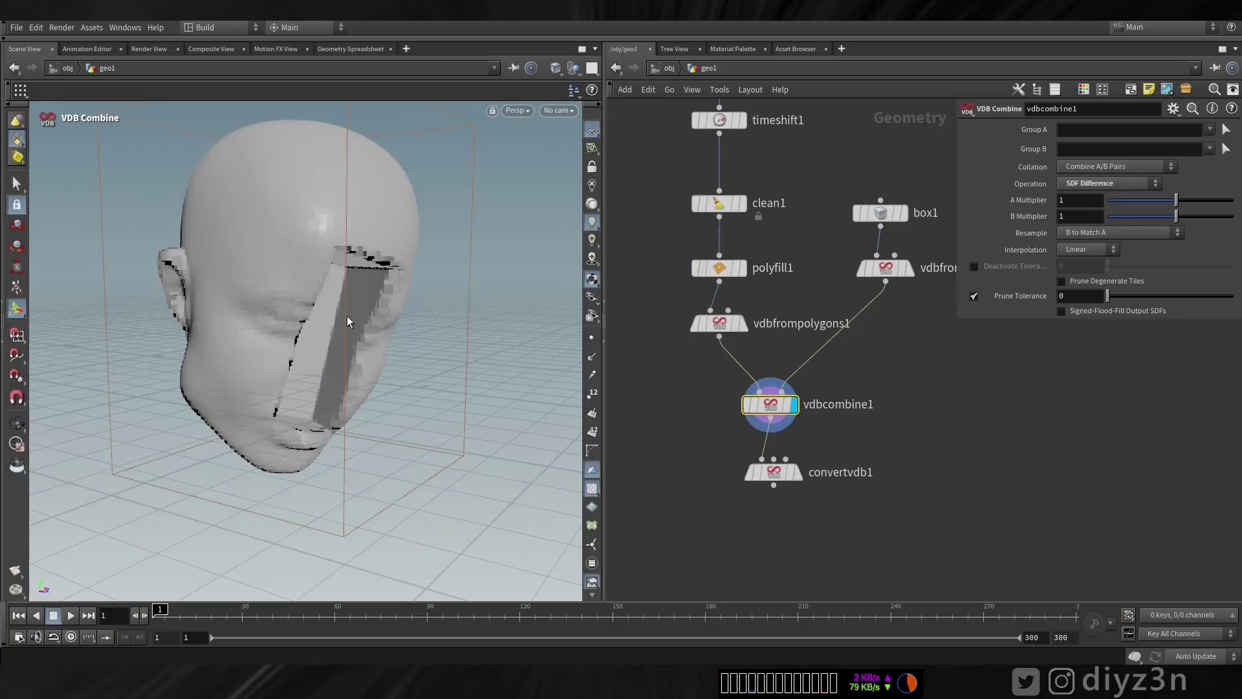
- Display convertvdb1 and rotate box1 to about 34.9, -33.1, -16.6 degrees to adjust the cut through the face
left_click(799, 448)
left_click(775, 476)
left_click_drag(358, 338, 245, 343, "alt")
left_click(883, 214)
left_click_drag(302, 297, 275, 344)
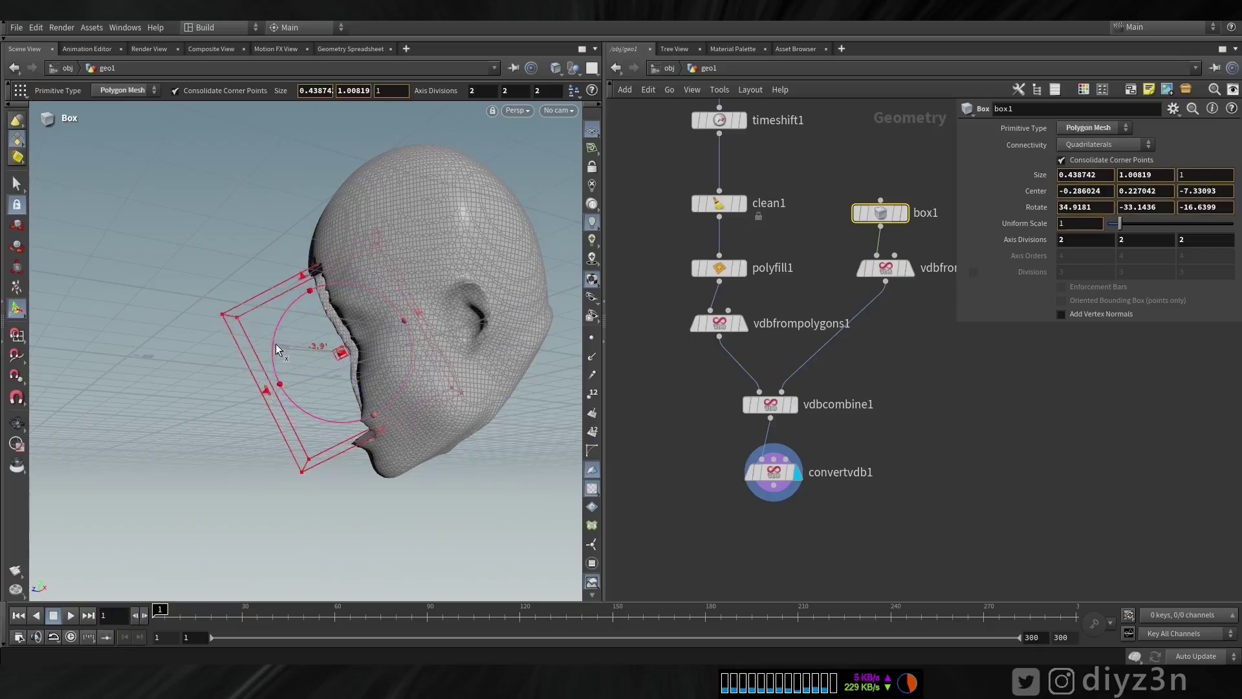
left_click_drag(317, 421, 436, 423, "alt")
right_click_drag(436, 422, 450, 418, "alt")
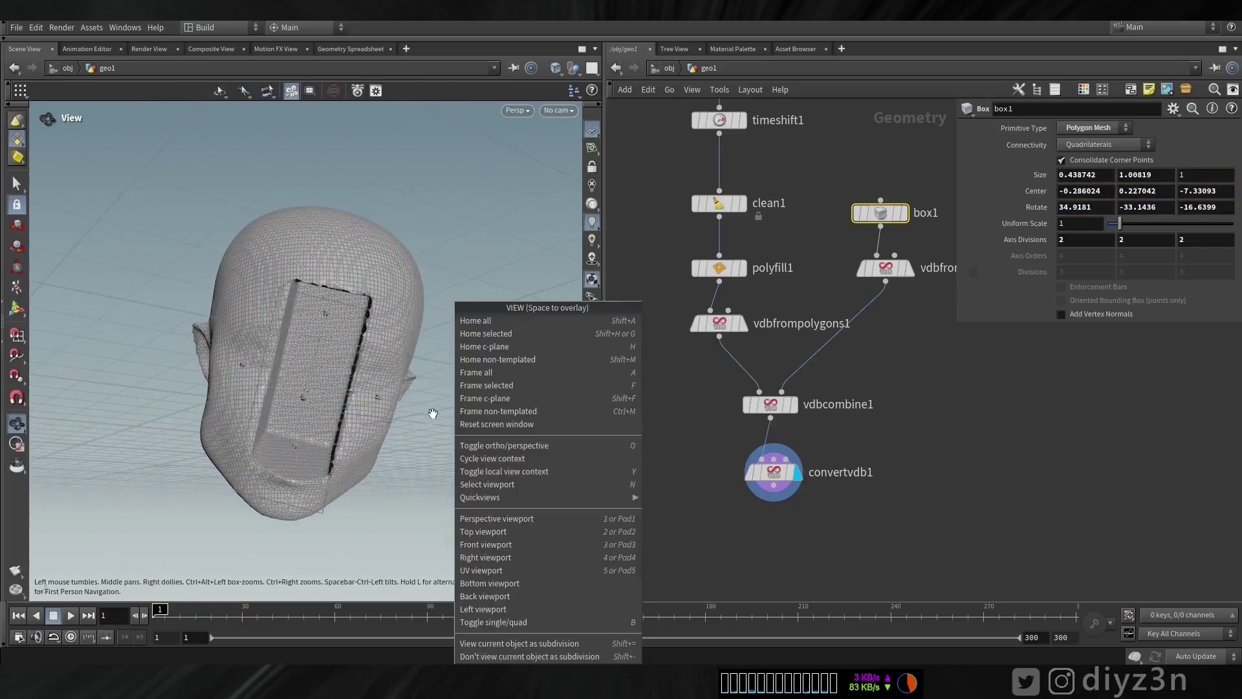
left_click(401, 480)
left_click_drag(399, 483, 343, 524, "alt")
- Check the cut head against the animated alembic1 head on the timeline and return the display to convertvdb1
left_click_drag(178, 616, 155, 615)
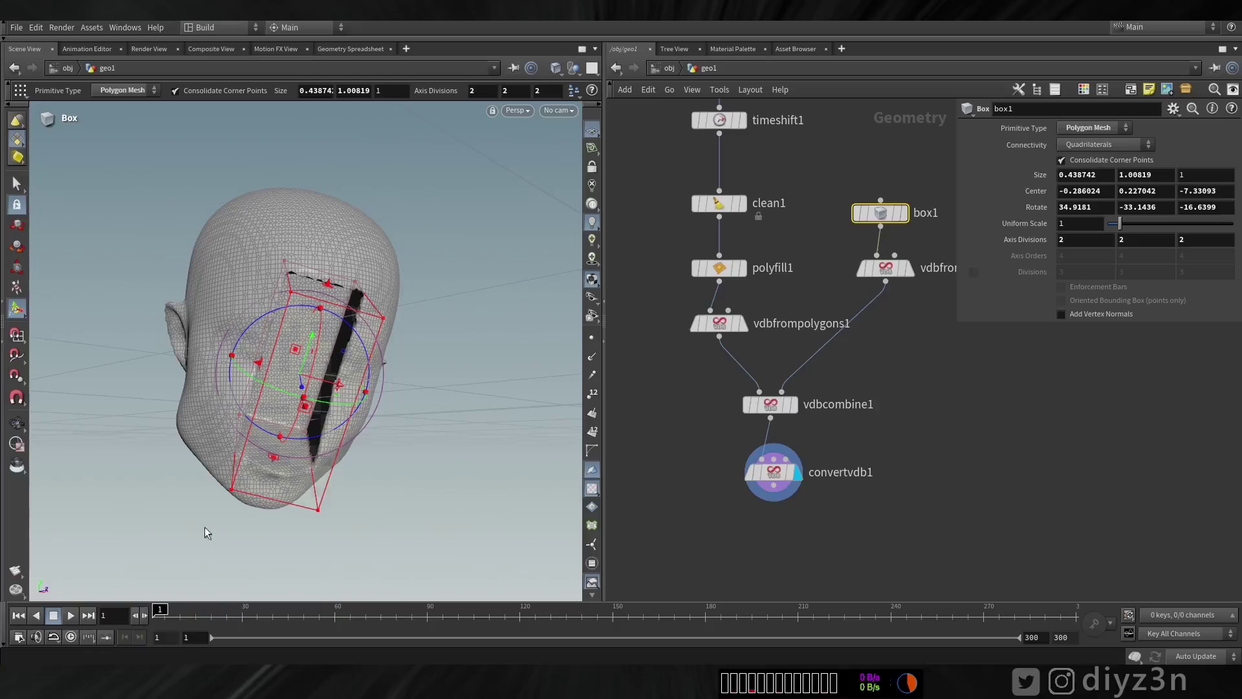
middle_click_drag(804, 228, 821, 293)
left_click(760, 121)
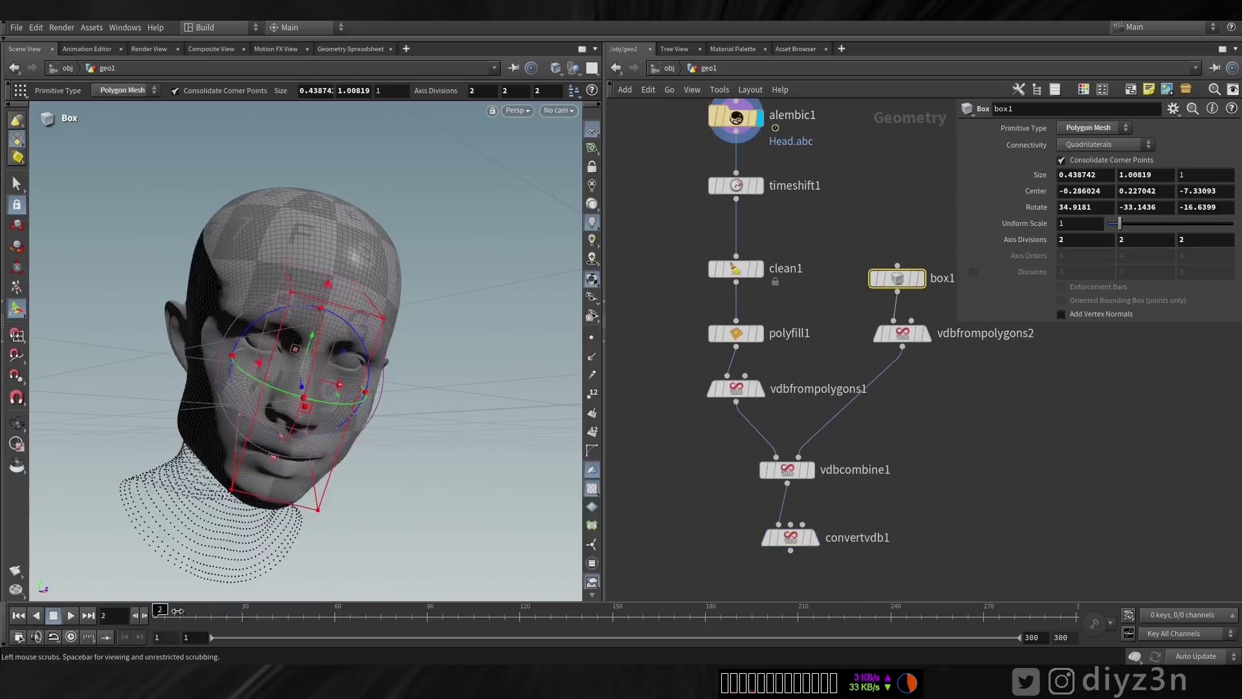
left_click(818, 542)
- Add a Point Deform node below convertvdb1
middle_click_drag(705, 567, 734, 451)
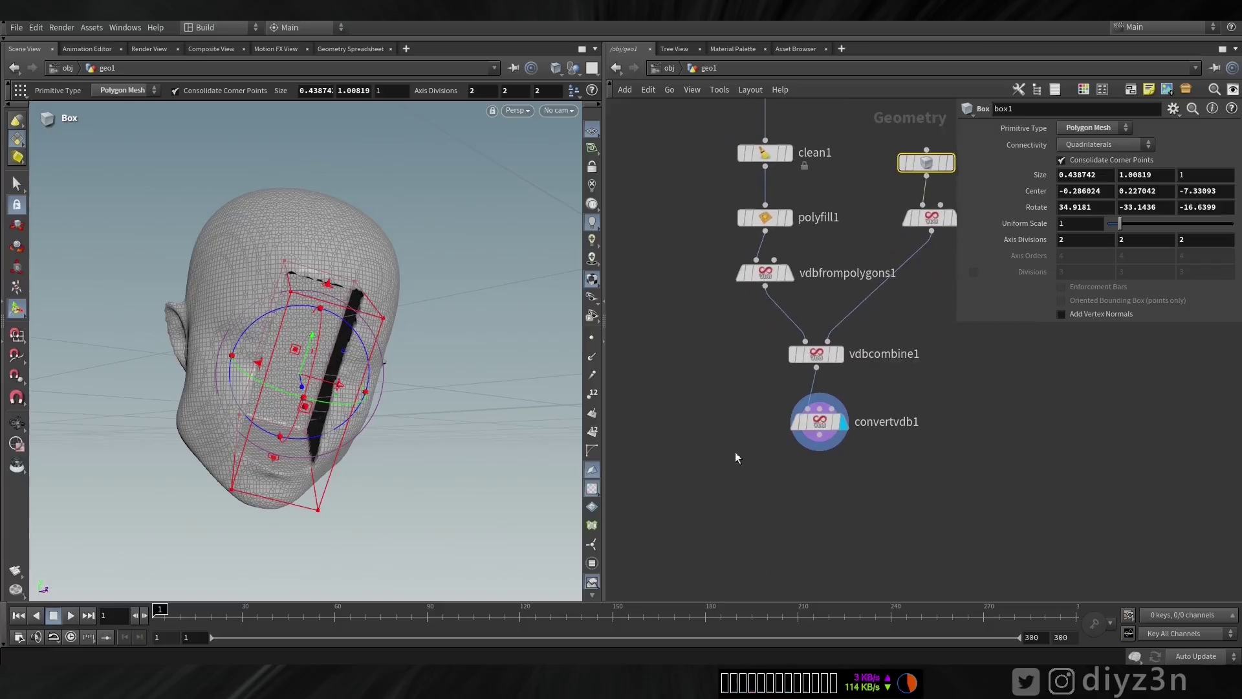
key("Tab")
type("def")
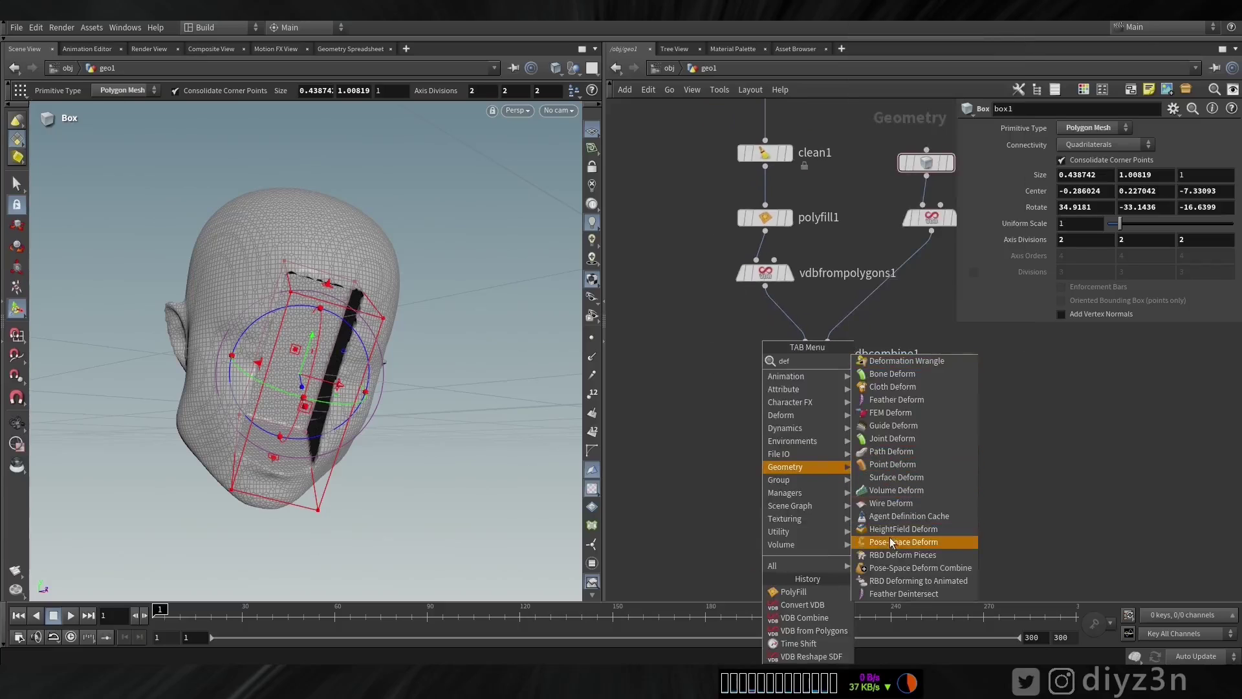
left_click(892, 464)
left_click(728, 491)
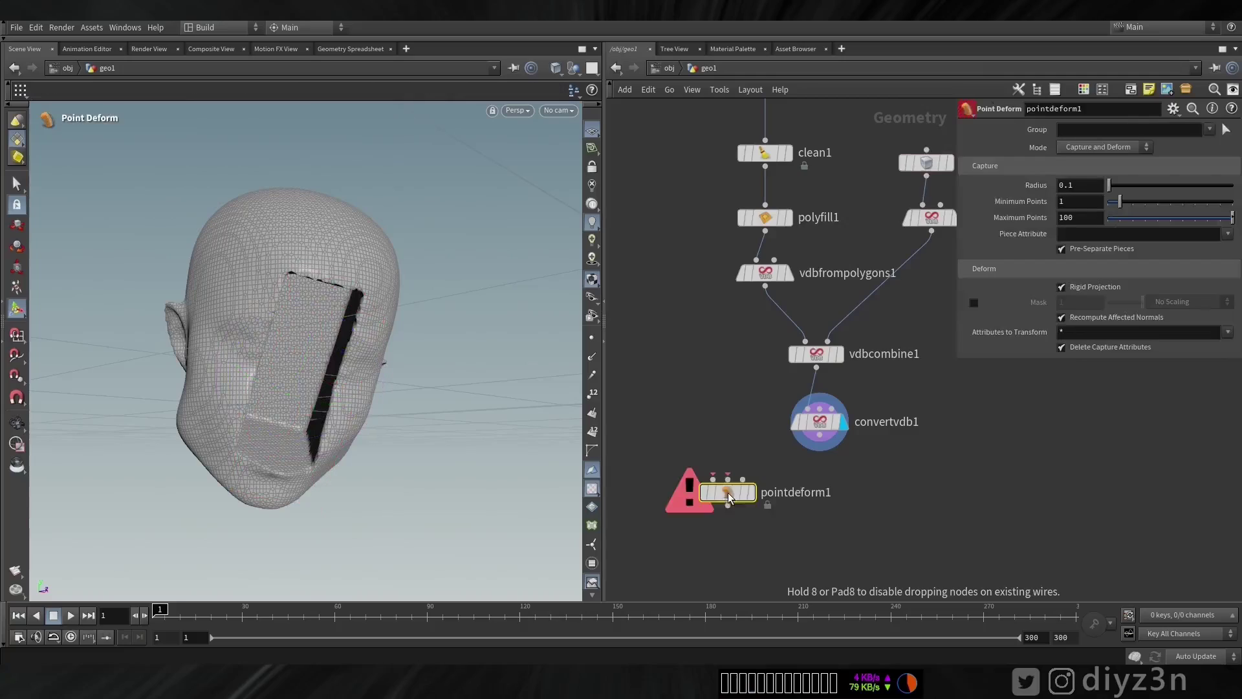
- Wire alembic1 into the third input of pointdeform1 and move alembic1 and timeshift1 aside
middle_click_drag(727, 138, 755, 295)
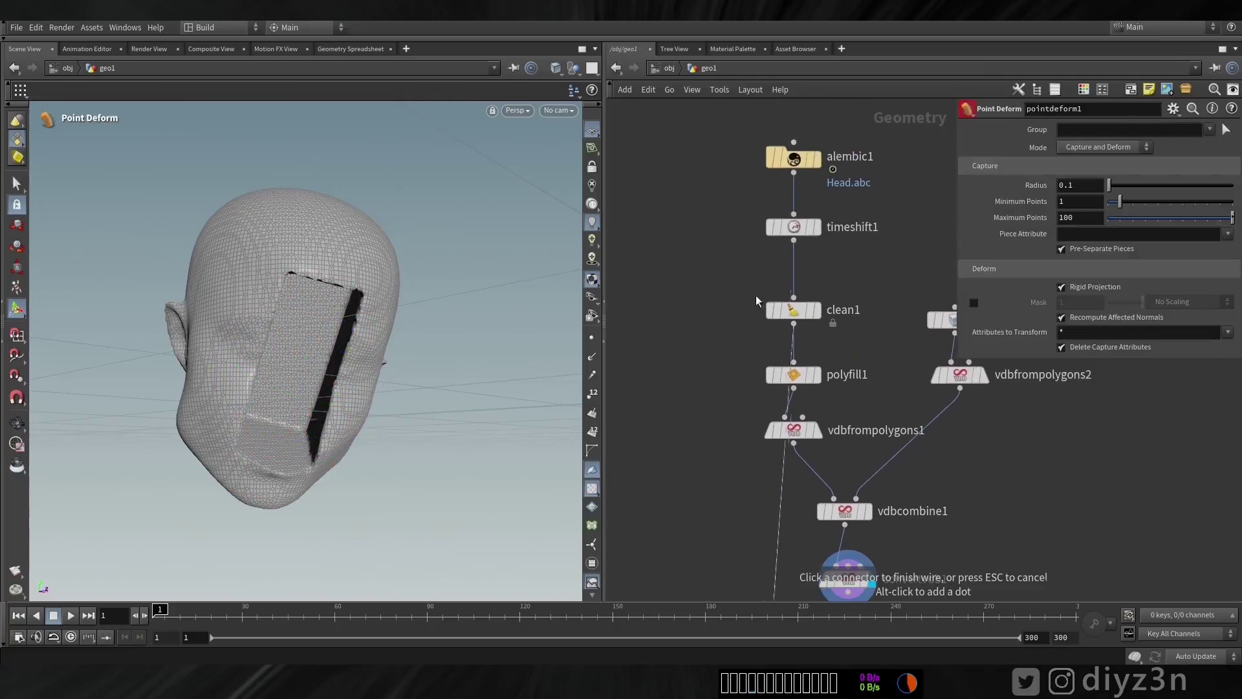
left_click(772, 185)
left_click_drag(798, 161, 652, 182)
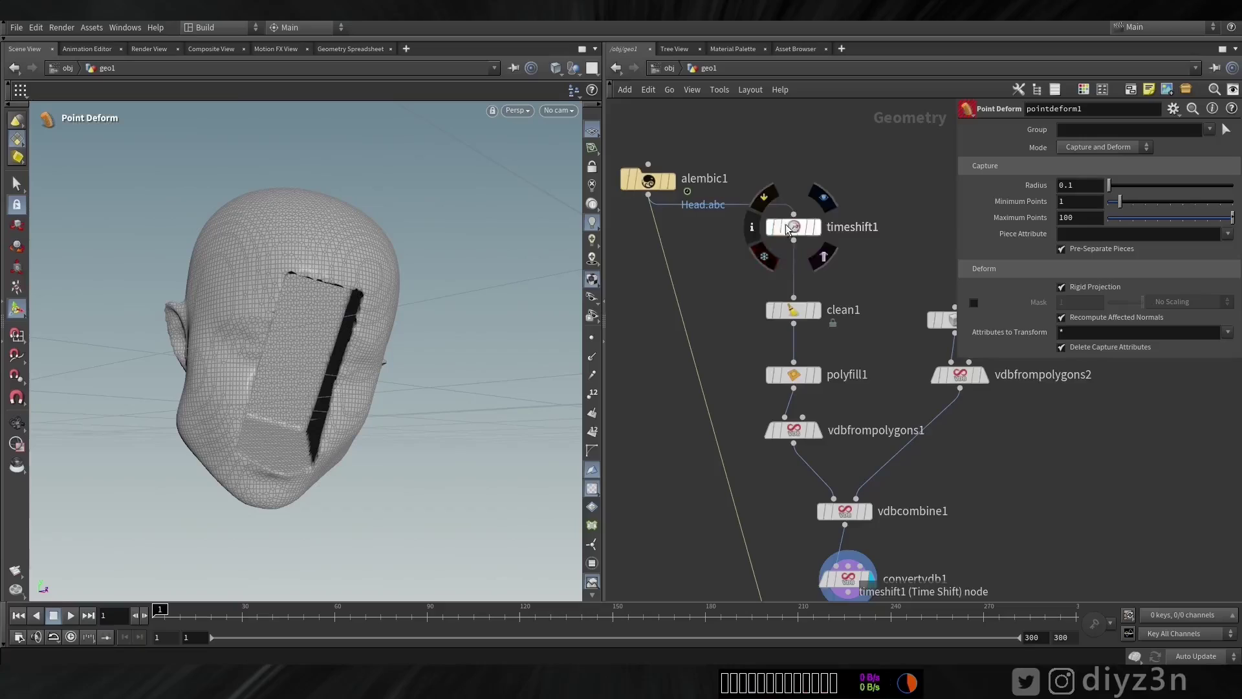
left_click_drag(787, 227, 723, 238)
middle_click_drag(719, 384, 704, 252)
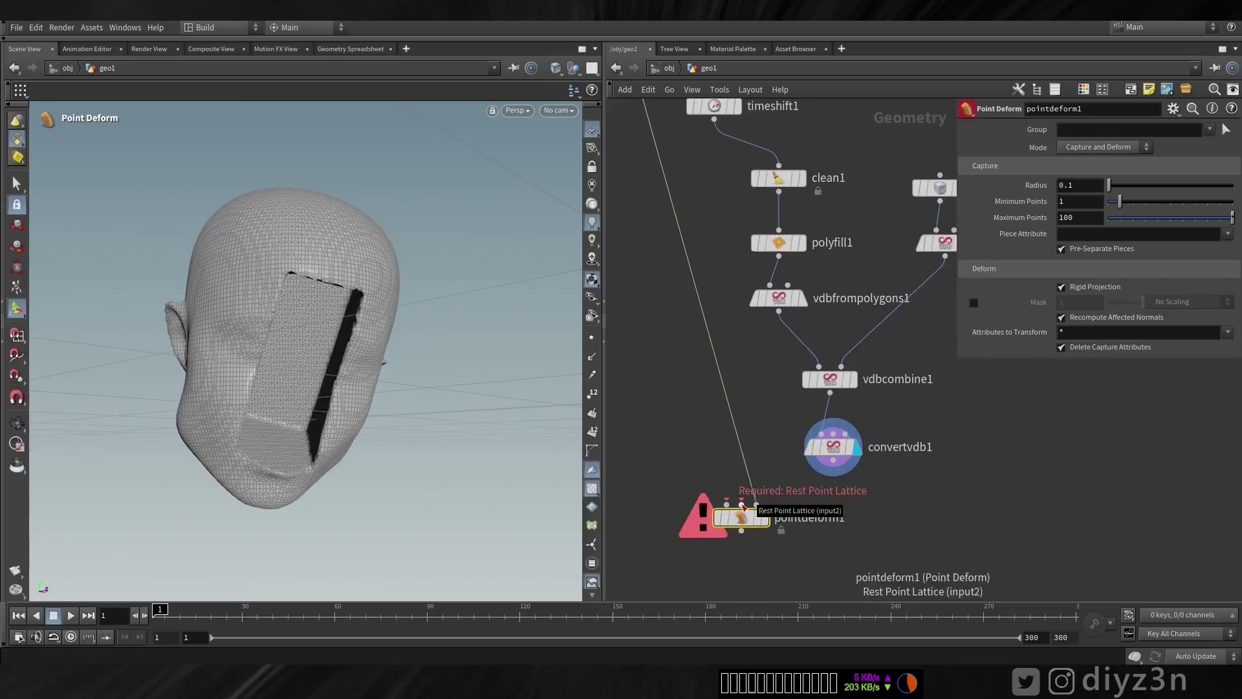
- Wire timeshift1 into pointdeform1 as the rest point lattice and convertvdb1 as the mesh to deform
middle_click_drag(712, 156, 712, 224)
left_click(714, 188)
middle_click_drag(724, 392, 709, 267)
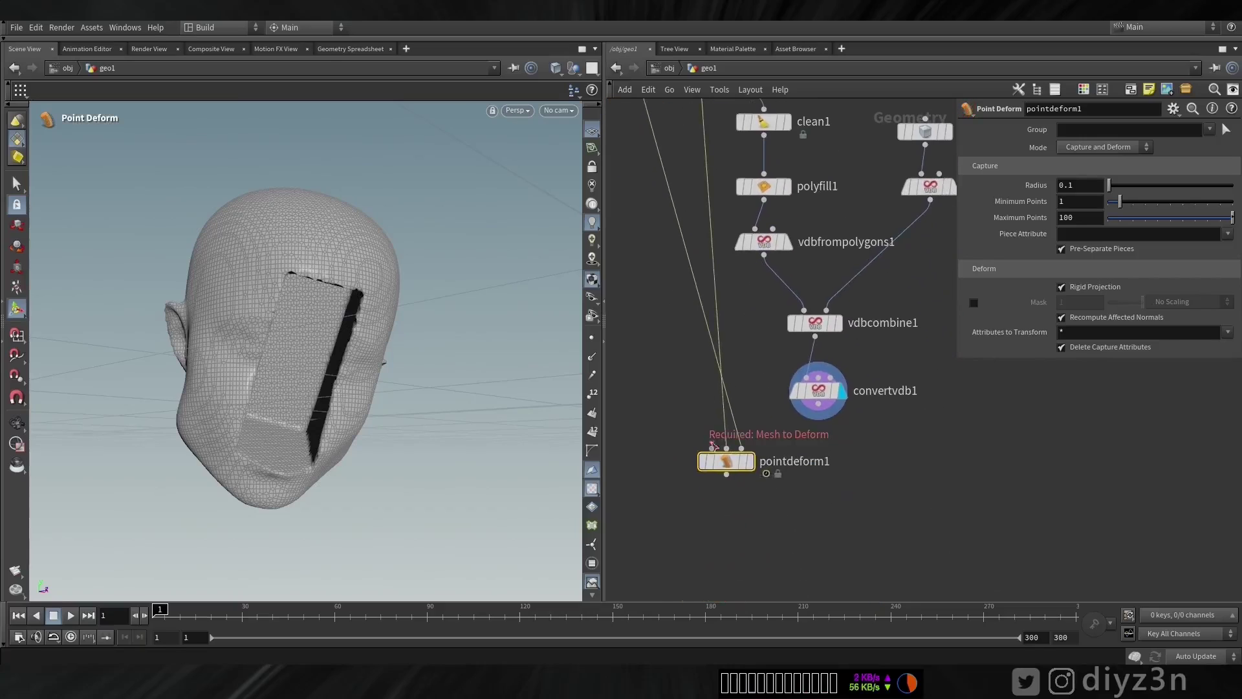
left_click(712, 448)
left_click(818, 404)
- Display pointdeform1, check the deformed cut head at frame 72, and move the node slightly aside
left_click(750, 461)
left_click_drag(175, 618, 371, 620)
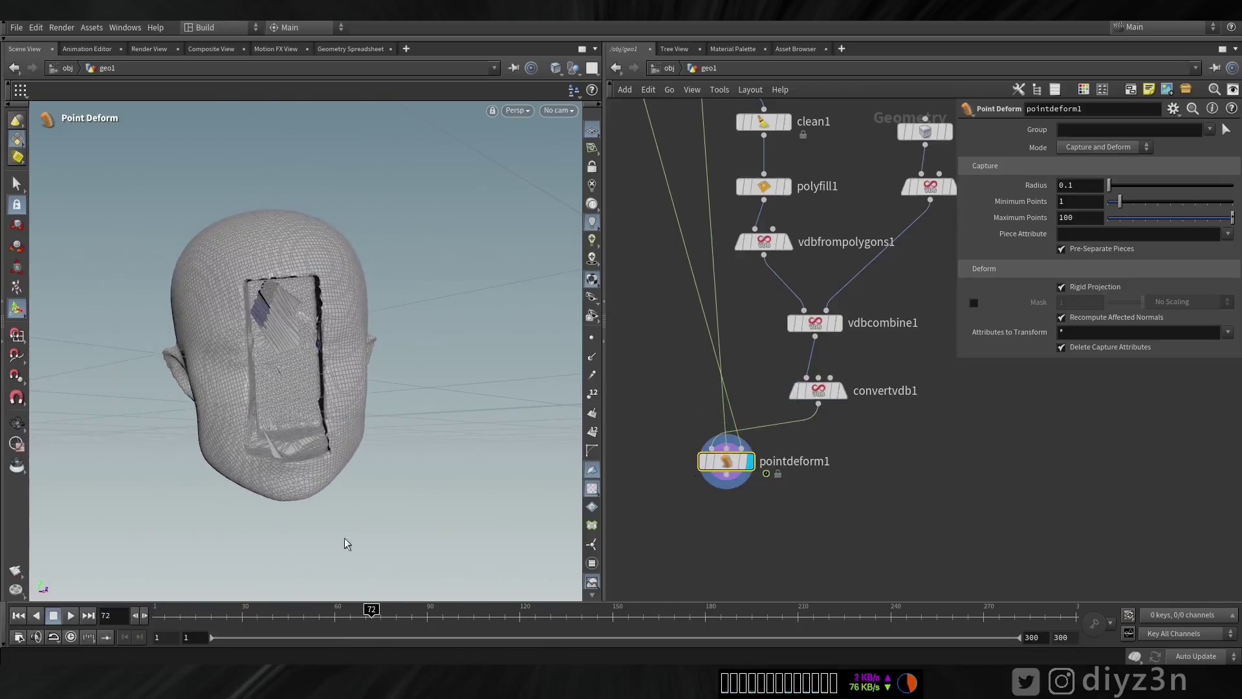
left_click_drag(327, 427, 314, 339, "alt")
key("Return")
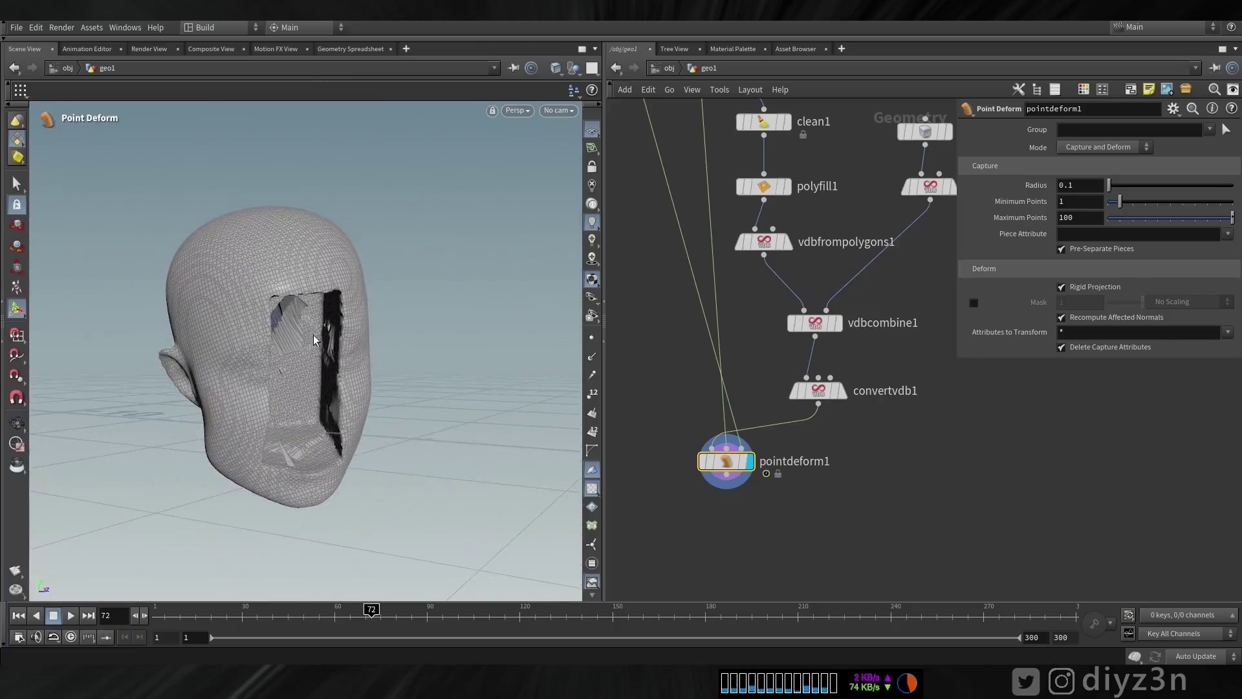
left_click_drag(734, 461, 692, 471)
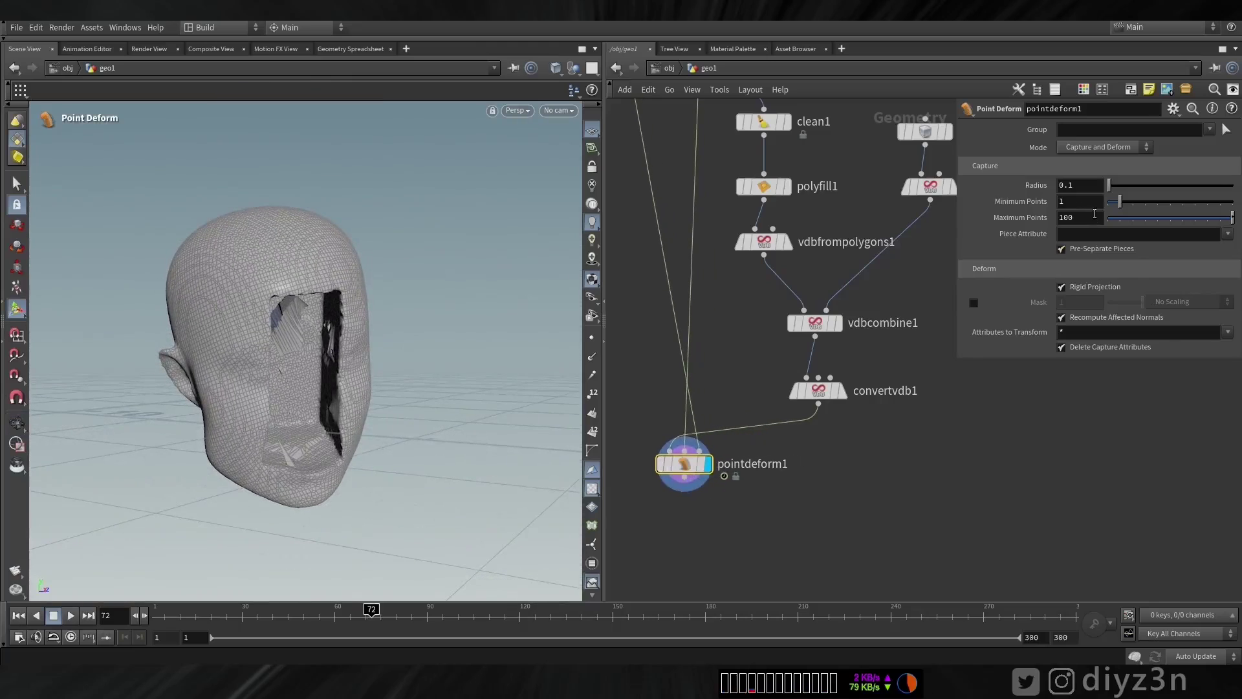
- Set pointdeform1's Maximum Points to 500 and its capture Radius to 10
type("500")
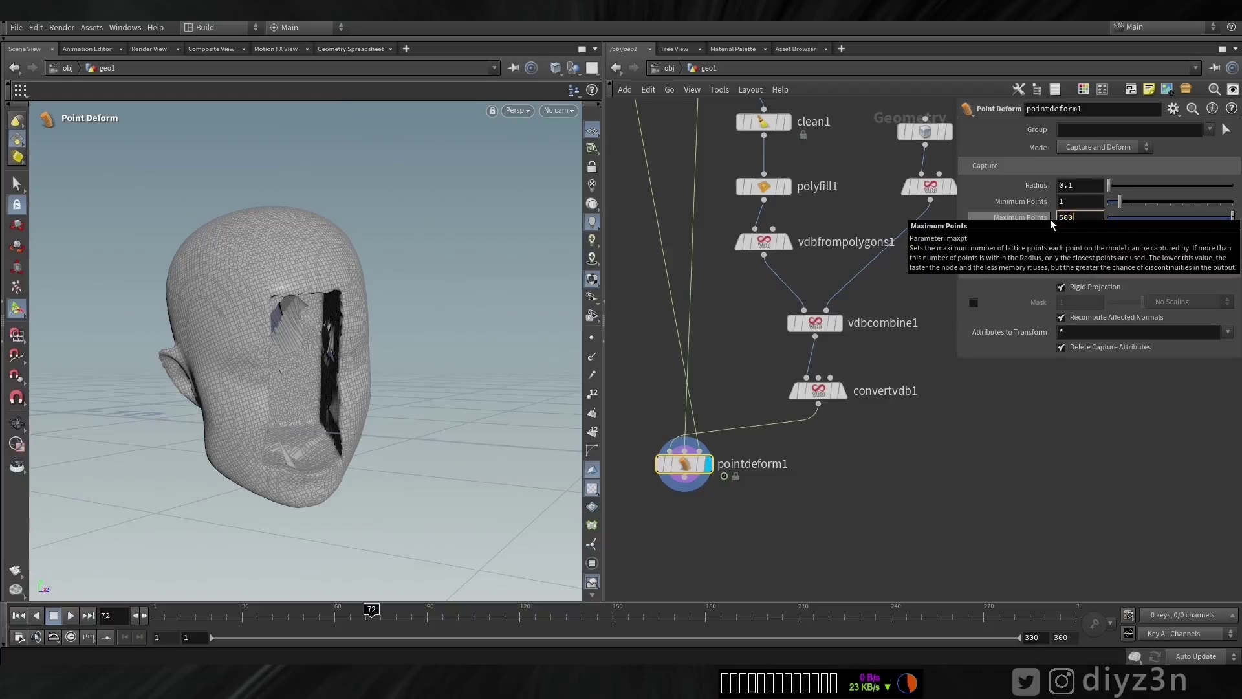
key("Return")
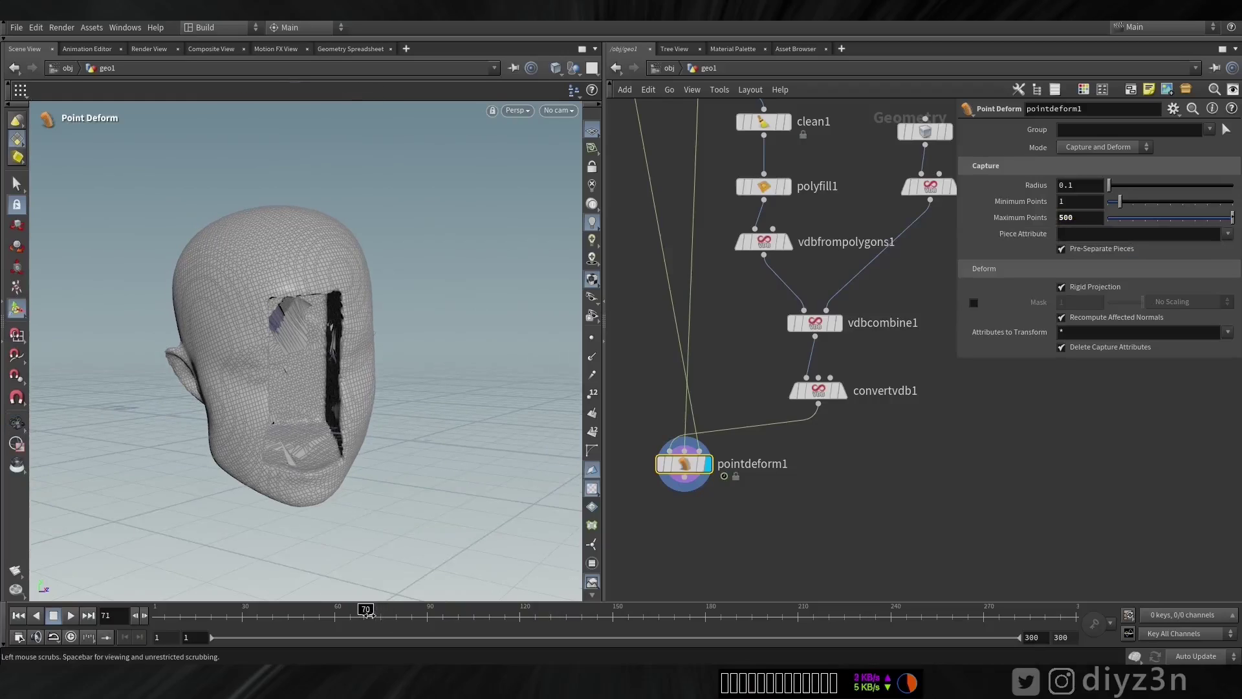
left_click_drag(367, 613, 331, 613)
left_click_drag(1190, 185, 1240, 186)
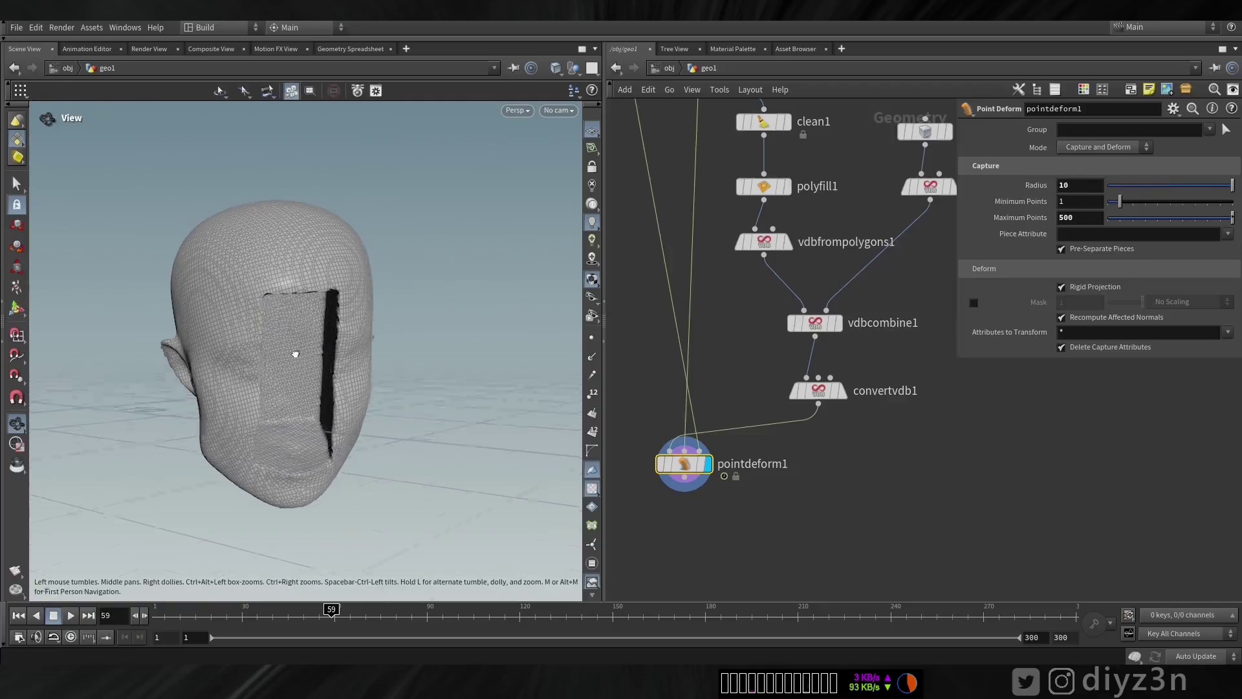
- Scrub the animation to frame 221 and examine the deformed cut head from several angles
left_click_drag(296, 354, 300, 323, "alt")
left_click_drag(331, 618, 424, 625)
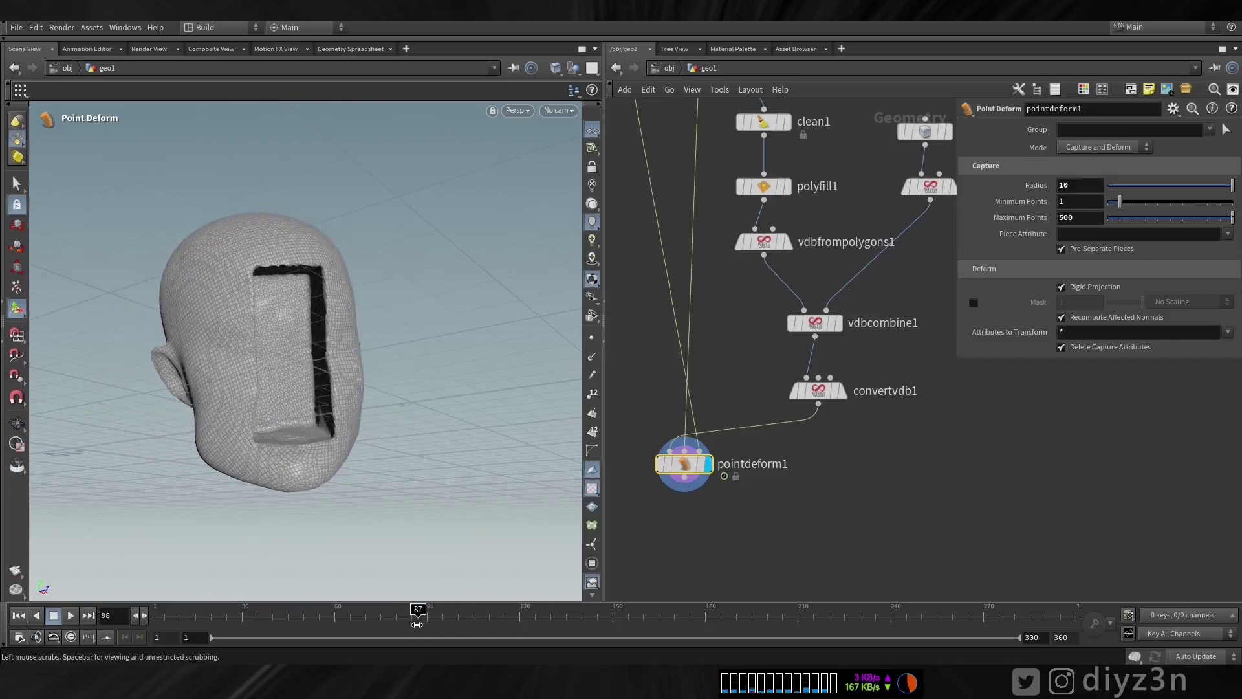
left_click_drag(388, 420, 371, 471, "alt")
left_click_drag(425, 620, 832, 622)
left_click_drag(244, 367, 201, 388, "alt")
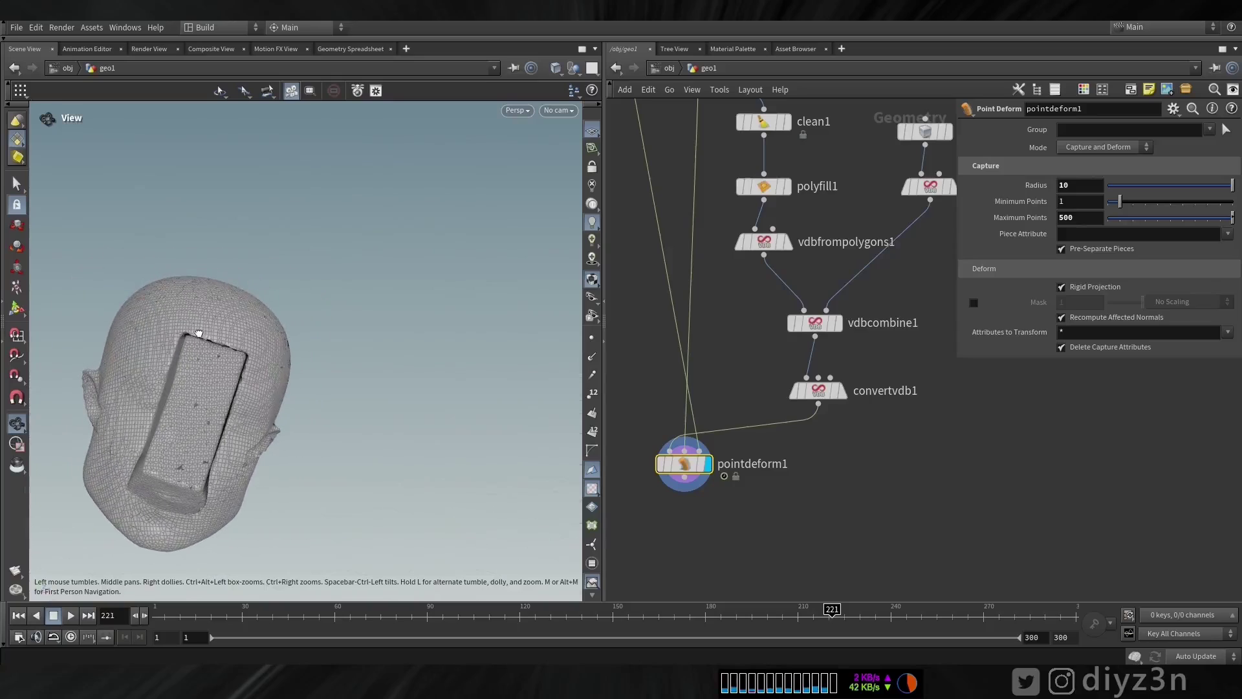
- Look at the original alembic1 head at frame 221, and return to pointdeform1 to compare the cut head
mouse_move(657, 204)
middle_mouse_down()
mouse_move(692, 353)
mouse_move(667, 196)
middle_mouse_up()
left_click(676, 148)
left_click(655, 141)
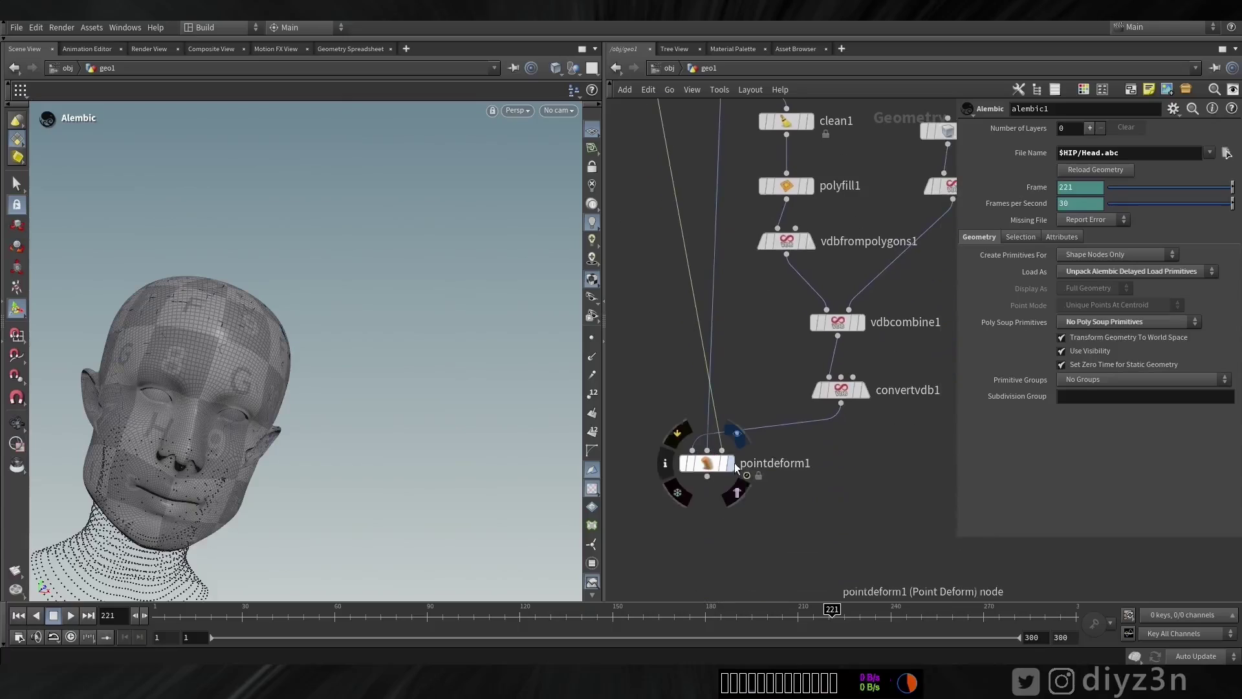
left_click(732, 464)
left_click(693, 464)
left_click_drag(201, 388, 241, 383, "alt")
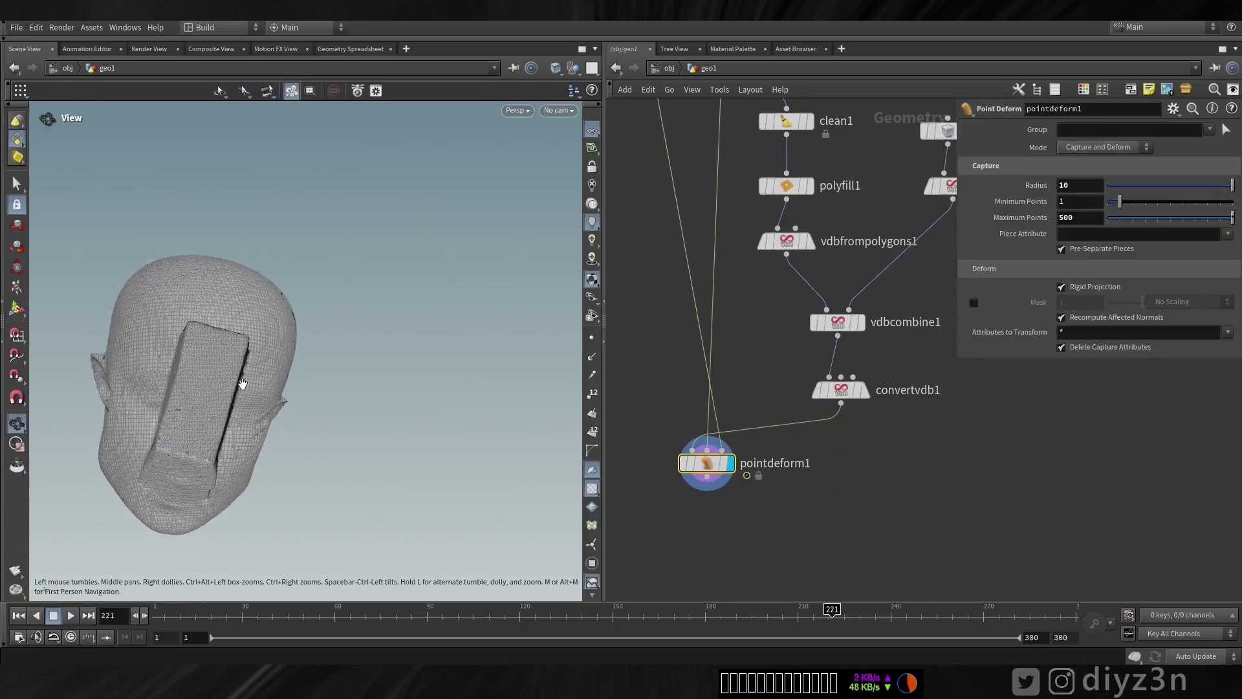
middle_click_drag(242, 382, 325, 337, "alt")
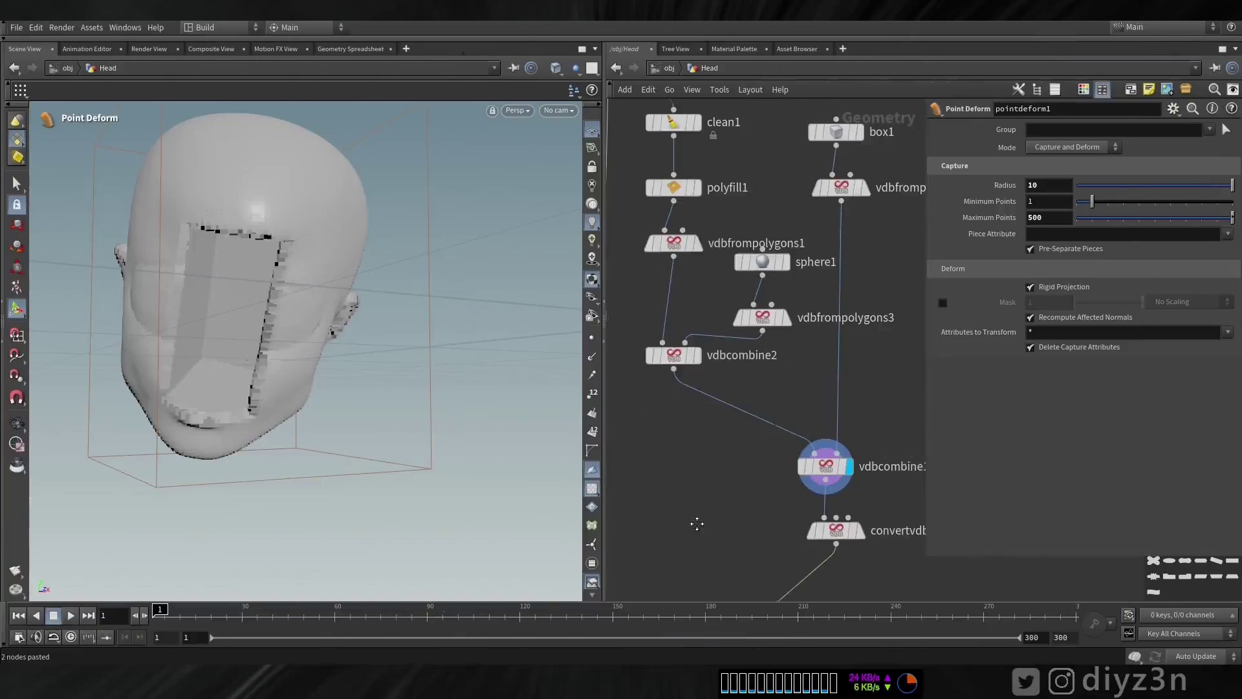
- Paste the phone model's file2 and transform2 nodes into the Head network, display transform2 and inspect the phone
key("ctrl+v")
left_click_drag(259, 625, 186, 629)
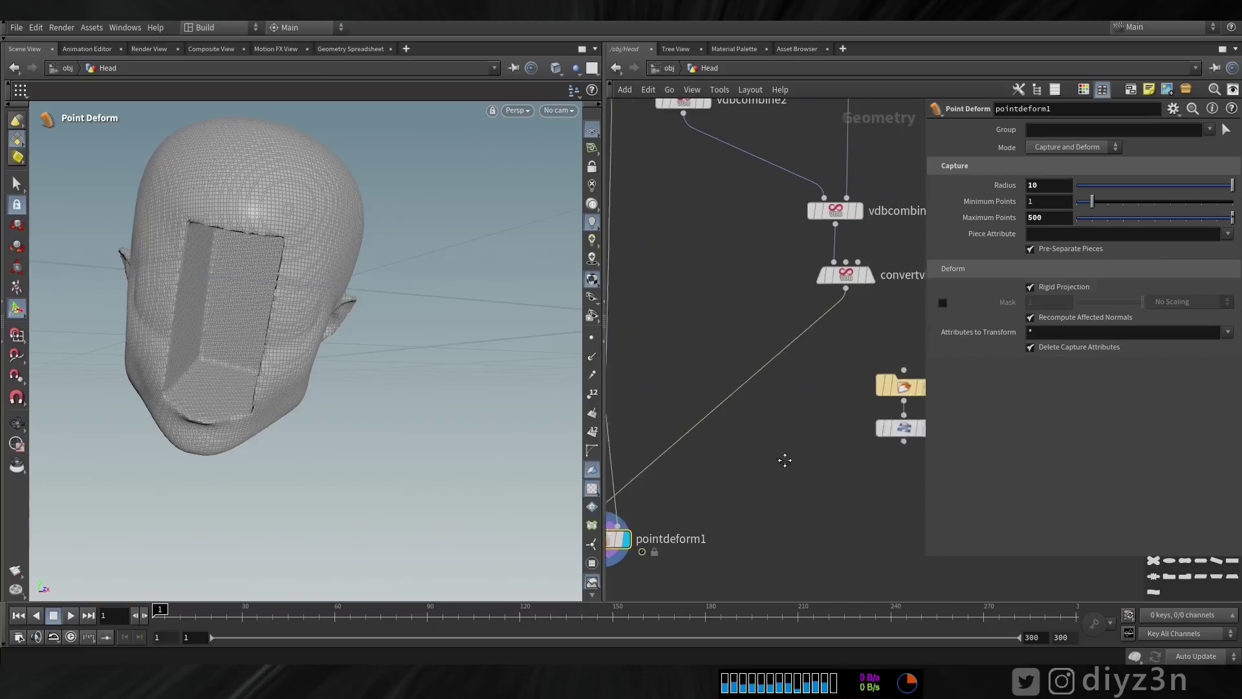
left_click(874, 420)
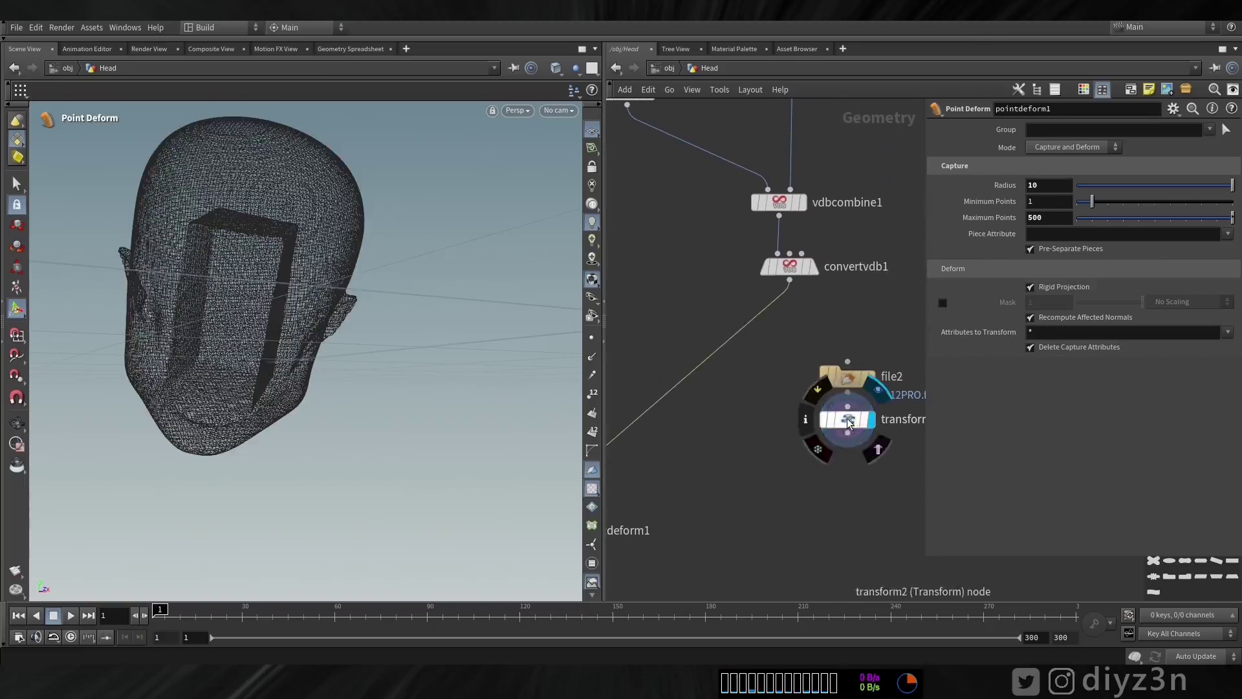
left_click(847, 419)
left_click(17, 424)
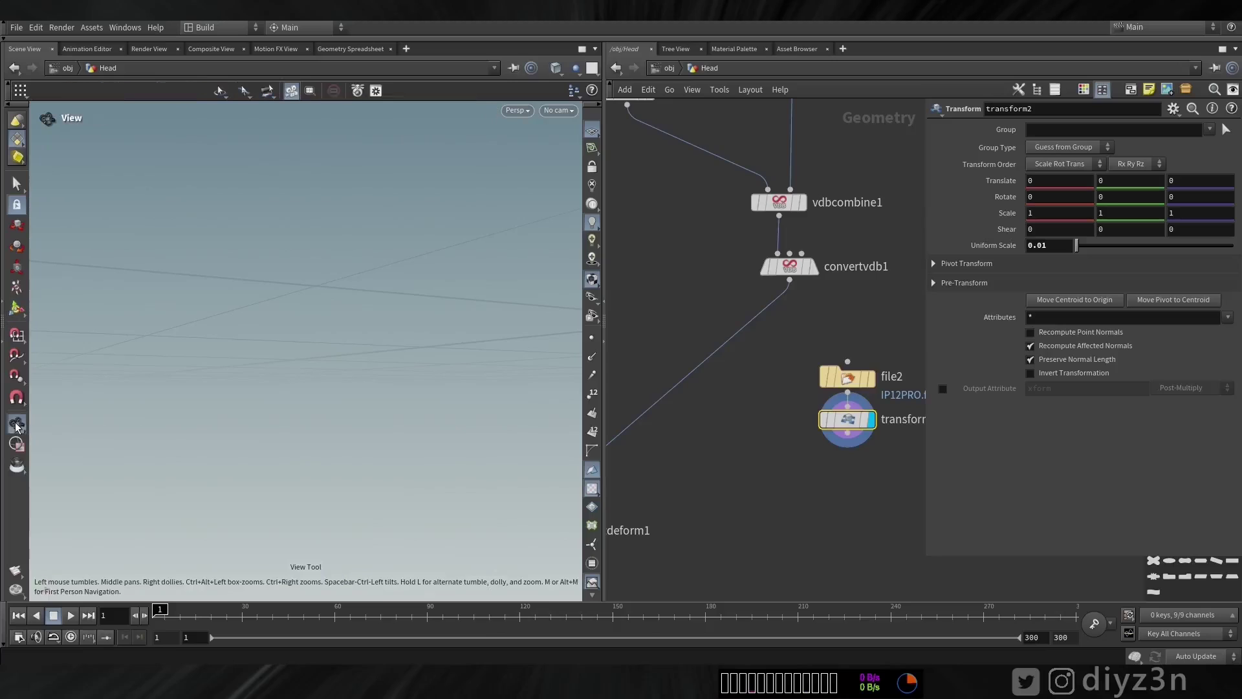
key("f")
left_click_drag(307, 362, 308, 304)
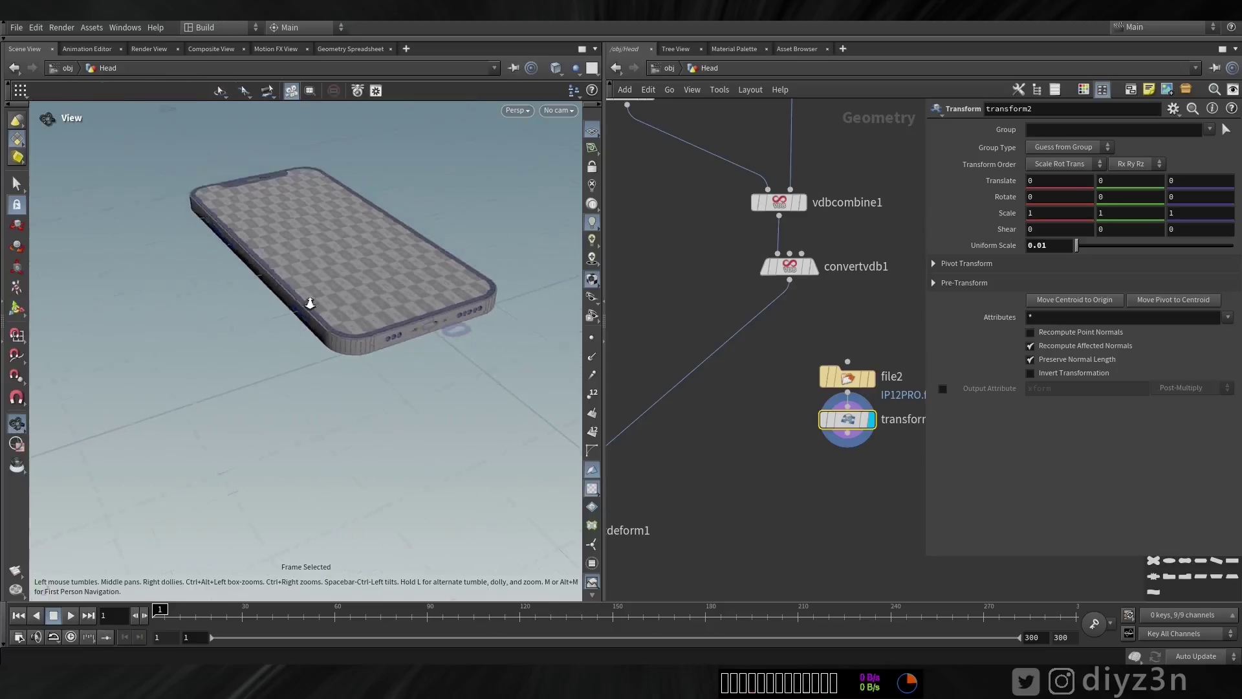
scroll(311, 294, "down", 4)
middle_click_drag(327, 259, 256, 323)
scroll(257, 323, "down", 4)
- Add a Merge node below pointdeform1
middle_click_drag(678, 553, 754, 468)
scroll(731, 477, "down", 3)
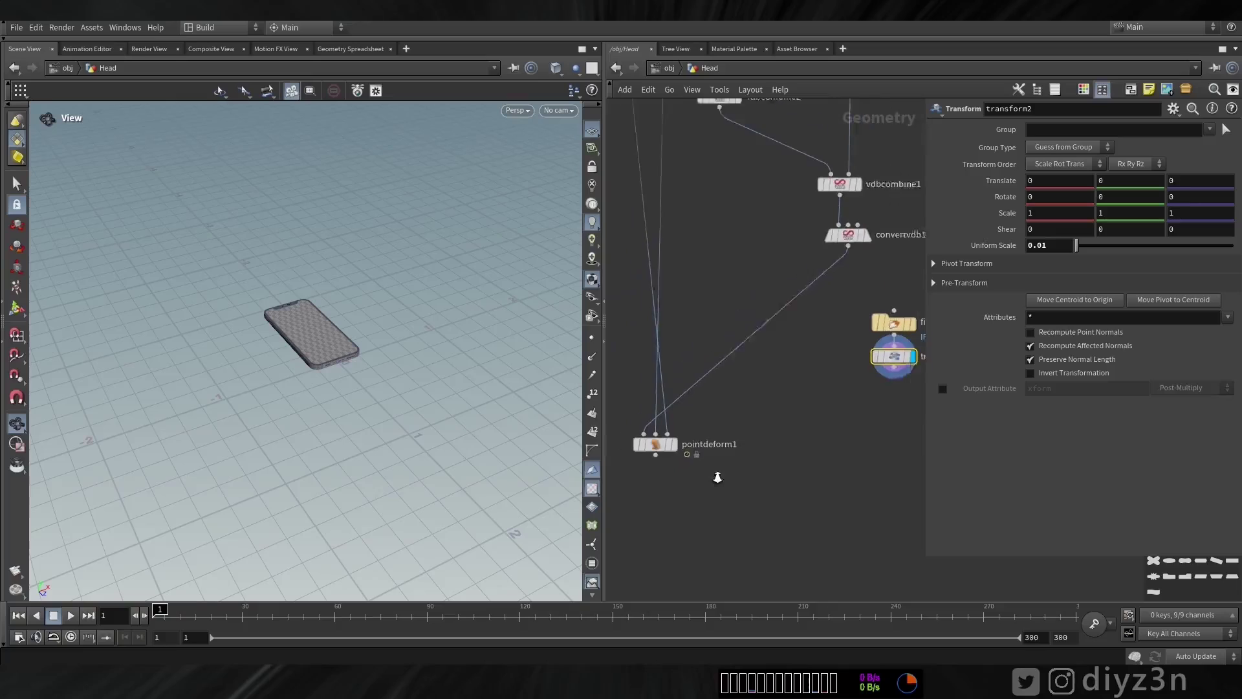
left_click(705, 507)
key("Tab")
type("mer")
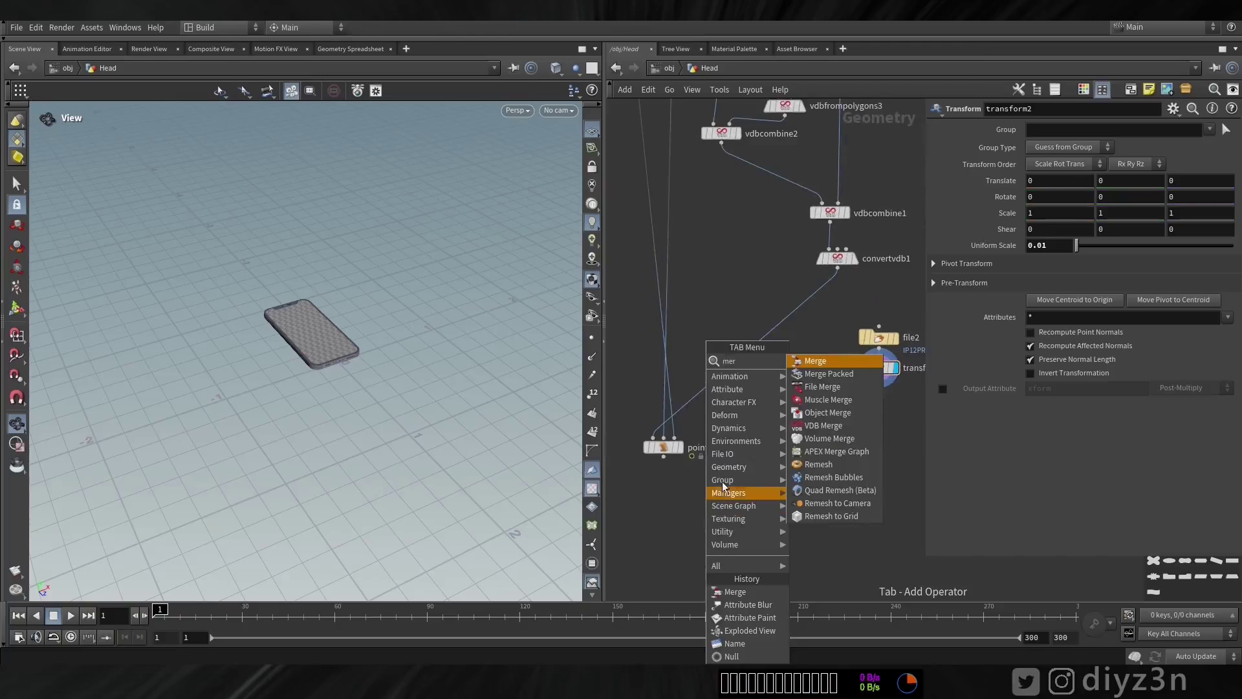
left_click(814, 361)
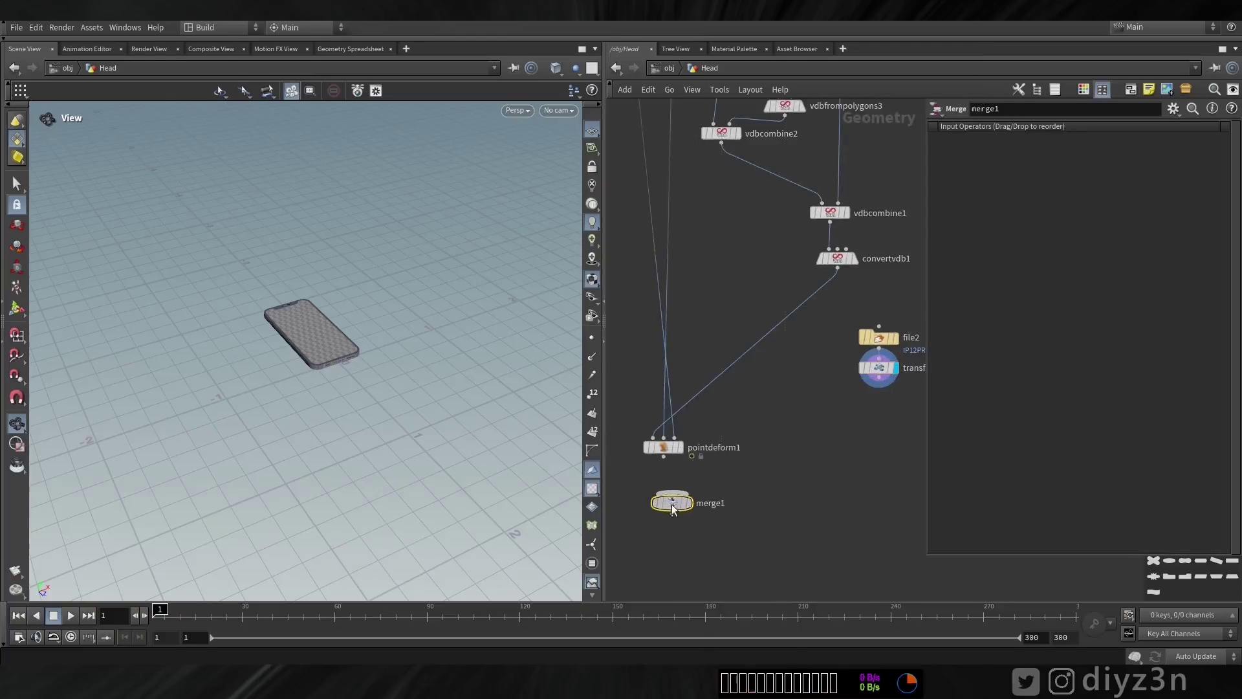
- Insert the Merge node between convertvdb1 and pointdeform1 and wire transform2 into it
left_click(674, 509)
left_click_drag(674, 509, 741, 360)
left_click(878, 382)
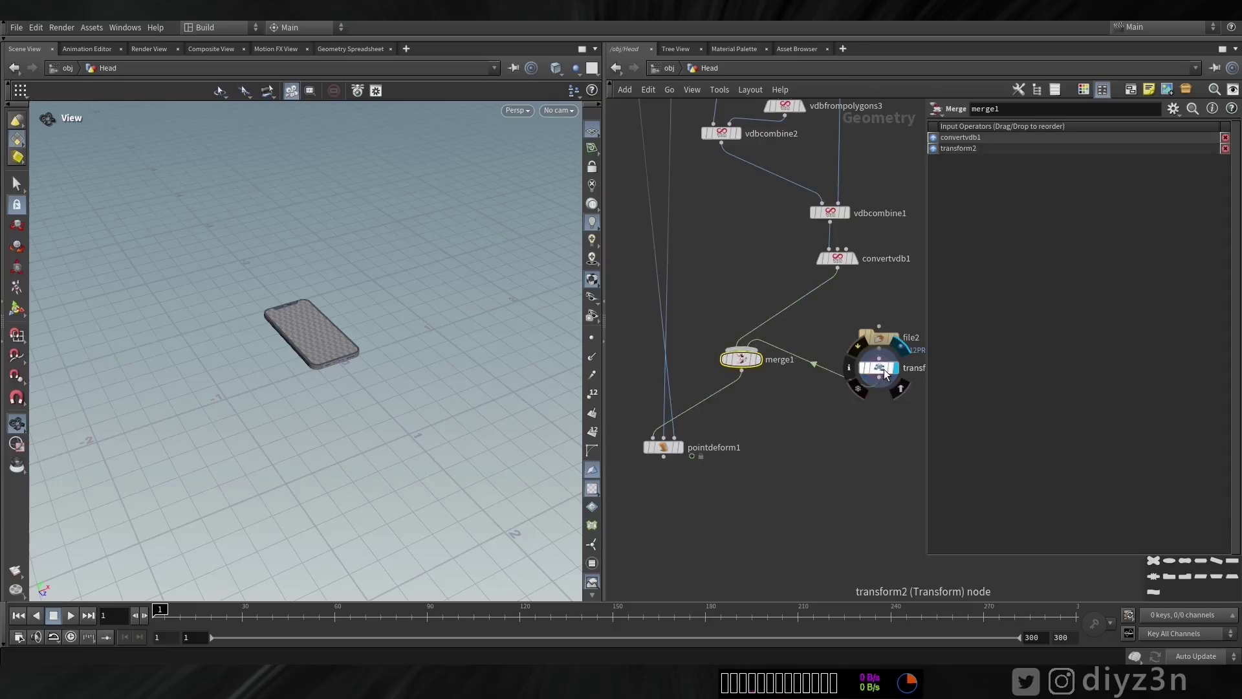
- Select transform2, display merge1 and activate the phone's transform handle in the viewport
left_click(885, 373)
right_click_drag(453, 278, 215, 280)
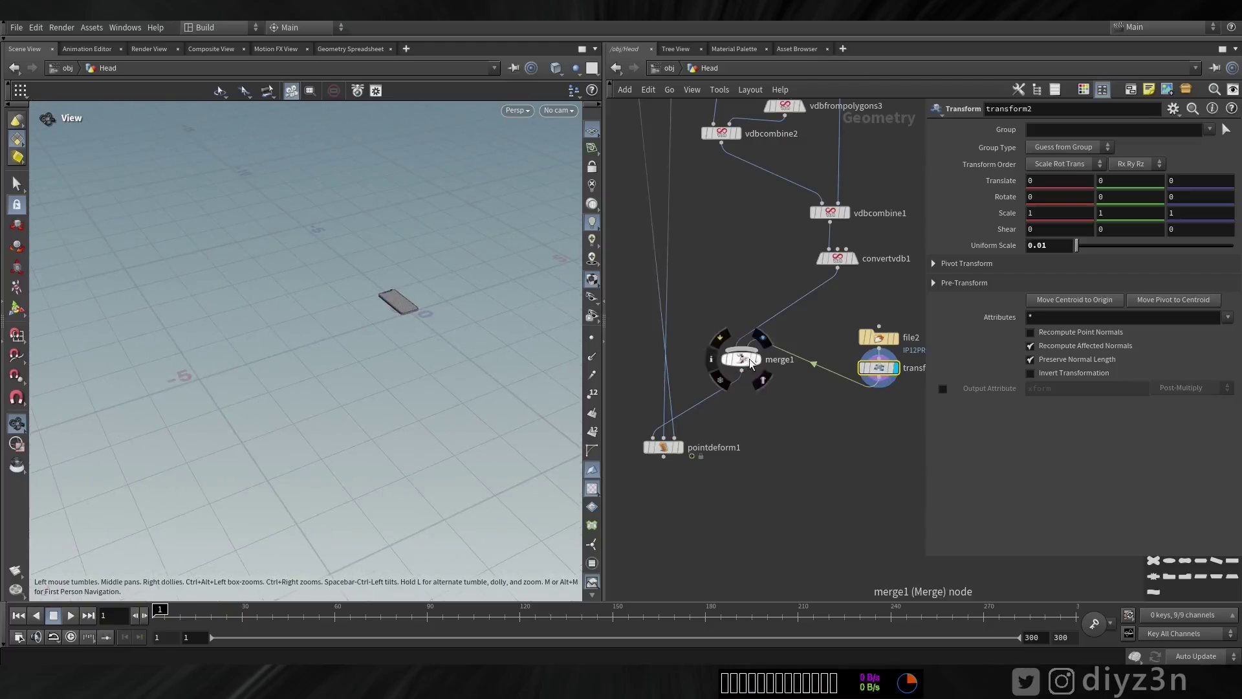
left_click(764, 338)
middle_click_drag(387, 317, 350, 395)
left_click(16, 309)
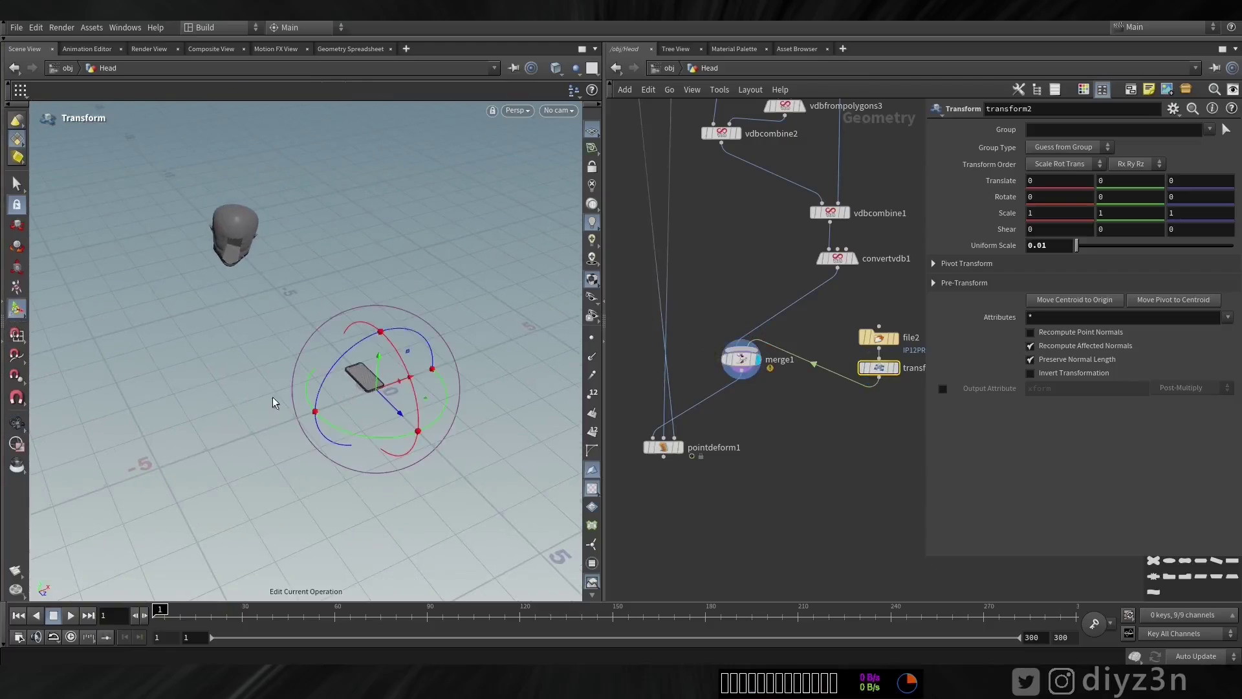
- Move and rotate the phone into the face cutout, at translate about -0.26, -0.22, -7.57 and rotate about 113, -31, -12
left_click_drag(401, 414, 277, 291)
right_click_drag(277, 291, 808, 304)
left_click_drag(360, 332, 381, 337)
left_click_drag(574, 458, 288, 256)
mouse_move(272, 282)
left_mouse_down()
mouse_move(220, 281)
mouse_move(285, 284)
left_mouse_up()
left_click_drag(196, 337, 84, 418)
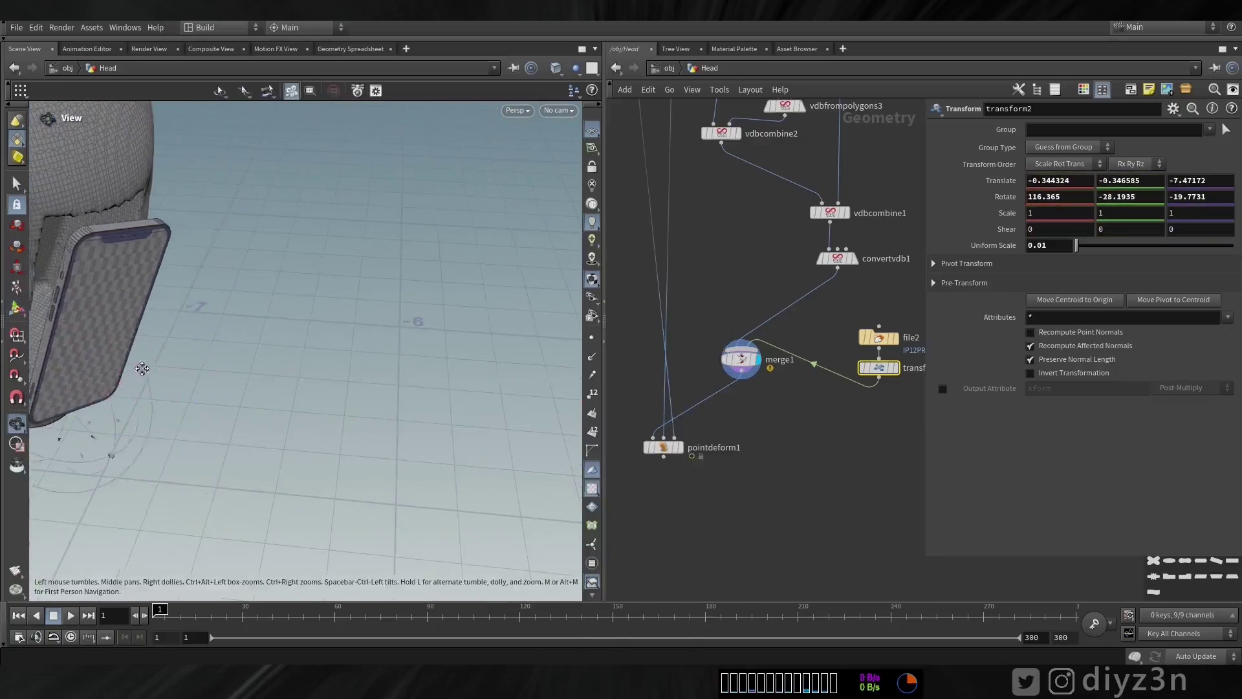
left_click_drag(142, 368, 213, 343)
left_click_drag(213, 414, 324, 414)
mouse_move(313, 430)
left_mouse_down()
mouse_move(298, 389)
mouse_move(313, 420)
mouse_move(304, 446)
left_mouse_up()
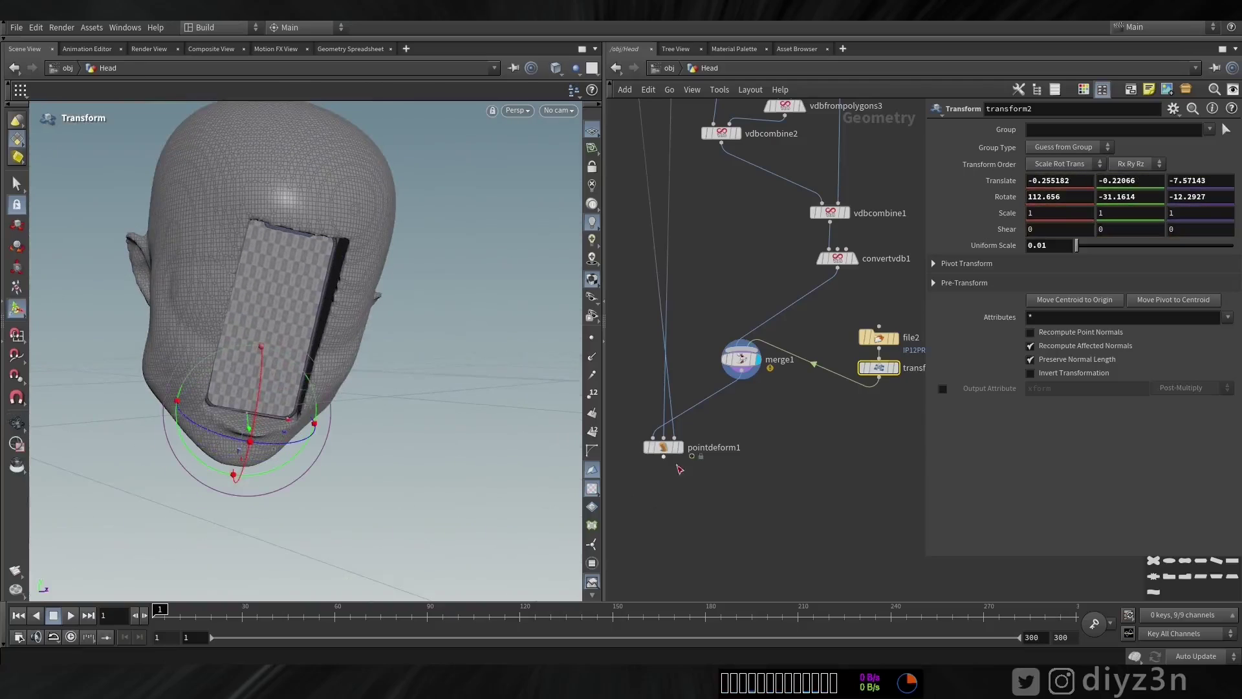
- Display pointdeform1, examine how the phone deforms with the head at frames 68 and 142, and return to frame 1
left_click_drag(184, 619, 359, 611)
left_click(670, 447)
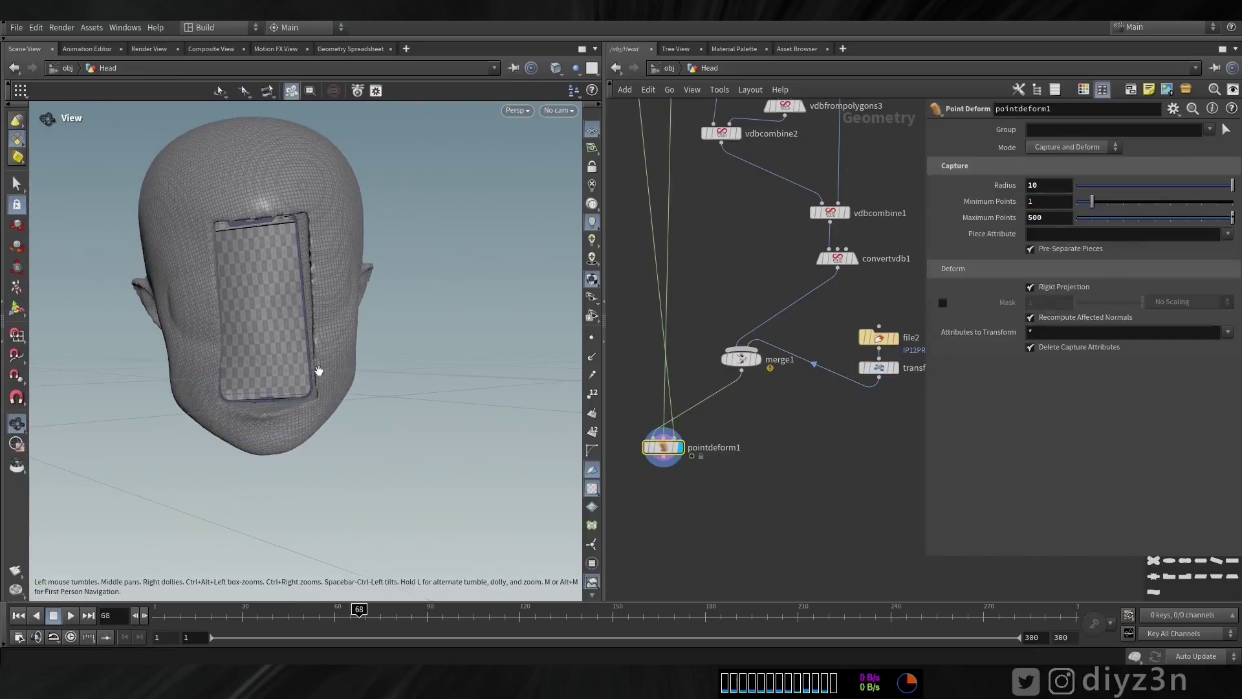
left_click_drag(317, 371, 360, 399, "alt")
key("Return")
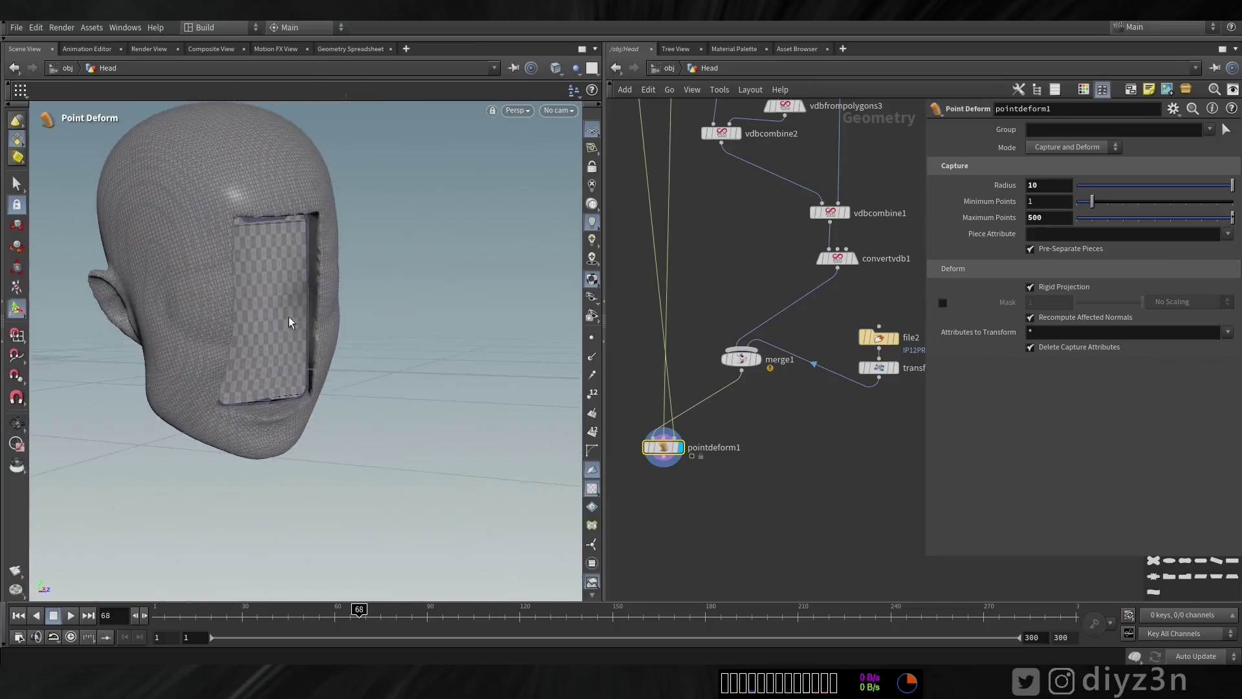
left_click_drag(441, 613, 588, 612)
left_click_drag(363, 394, 116, 388, "alt")
key("Return")
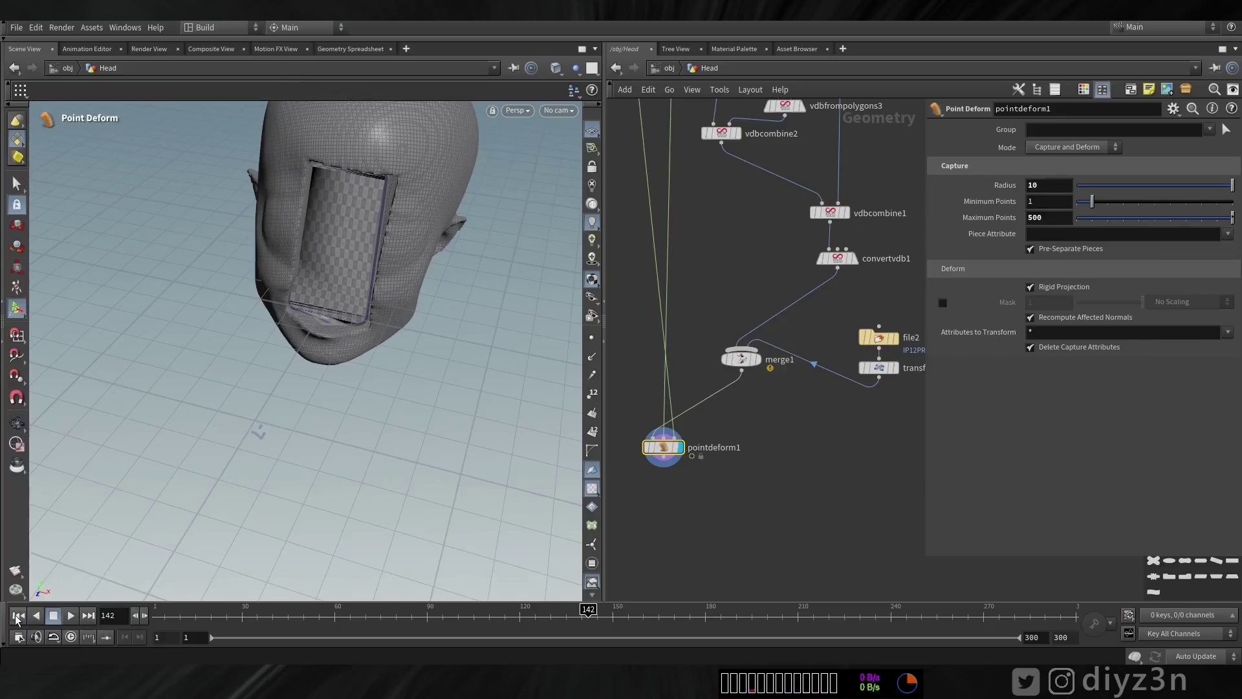
left_click(17, 619)
left_click_drag(306, 344, 269, 382, "alt")
right_click_drag(269, 382, 369, 408, "alt")
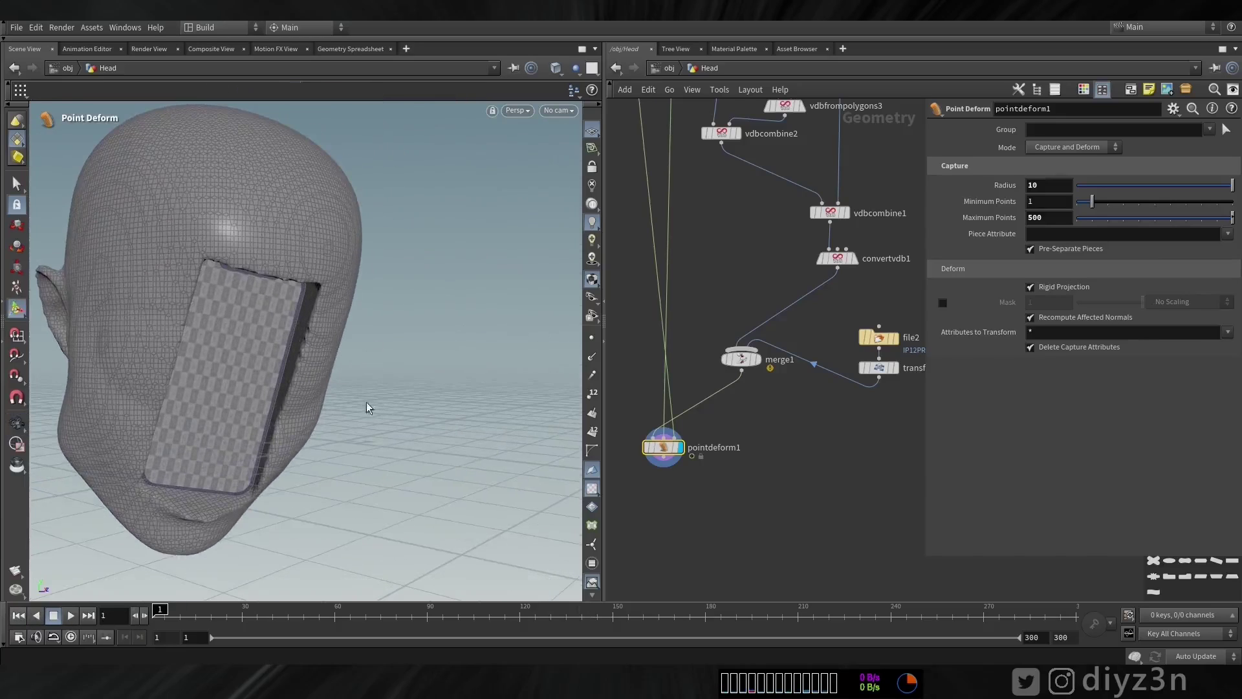
- Delete merge1 so that convertvdb1 feeds pointdeform1 directly
middle_click_drag(771, 421, 740, 412)
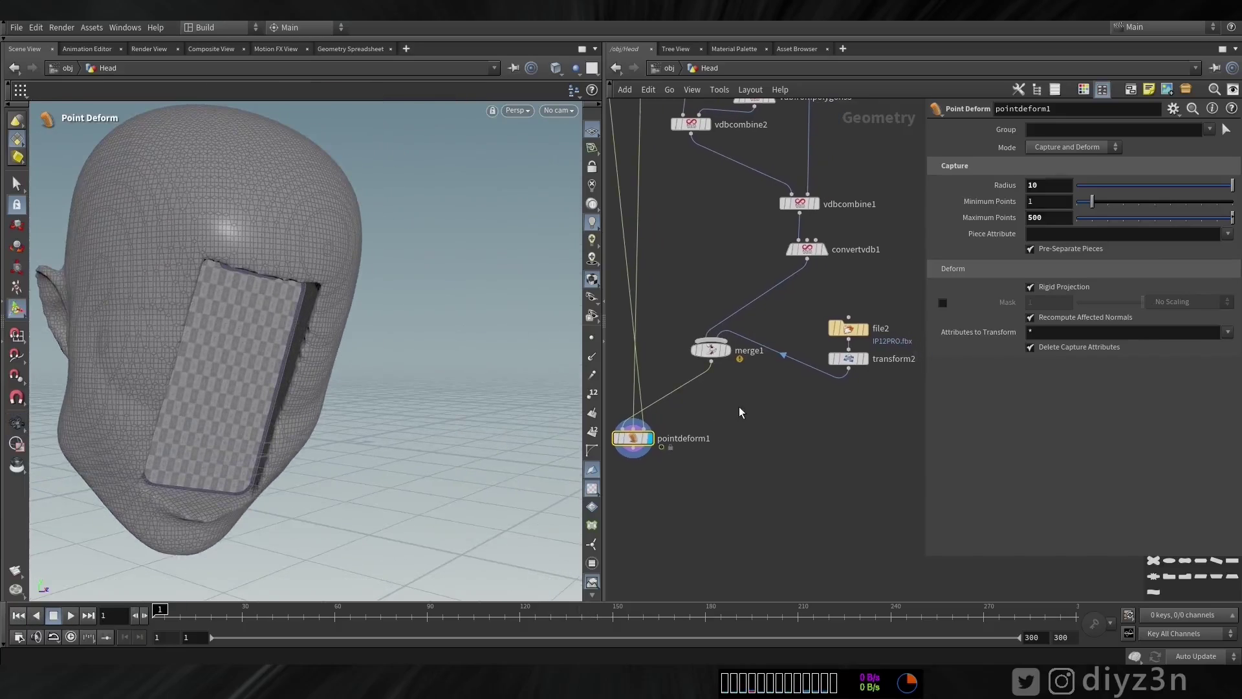
left_click(712, 347)
key("Delete")
- Duplicate alembic1 beside transform2 and display the copy at frame 1
middle_click_drag(840, 406, 818, 388)
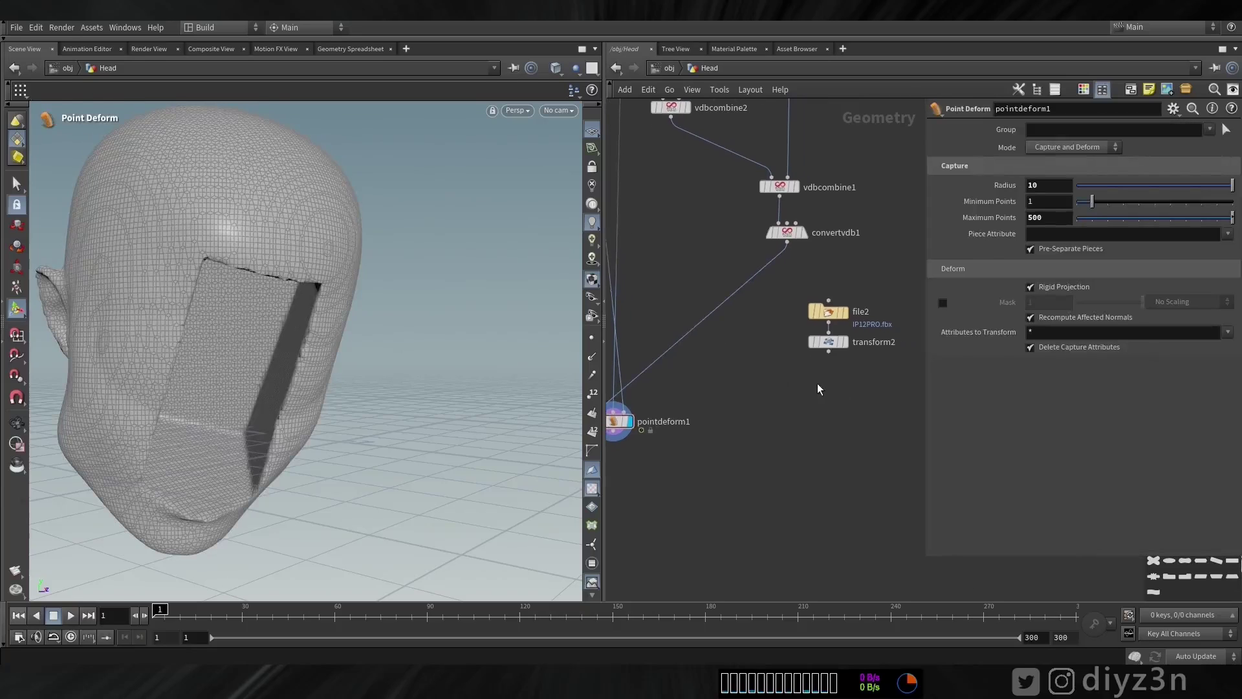
middle_click_drag(730, 116, 777, 462)
left_click(618, 197)
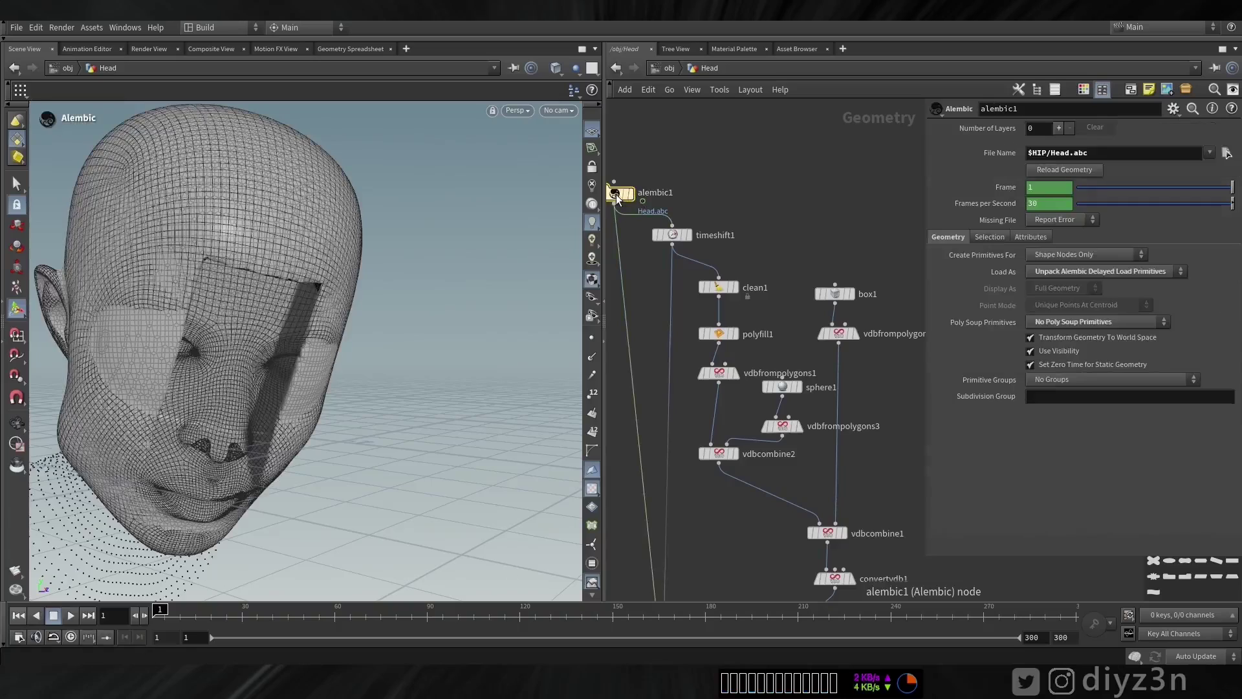
middle_click_drag(711, 401, 645, 98)
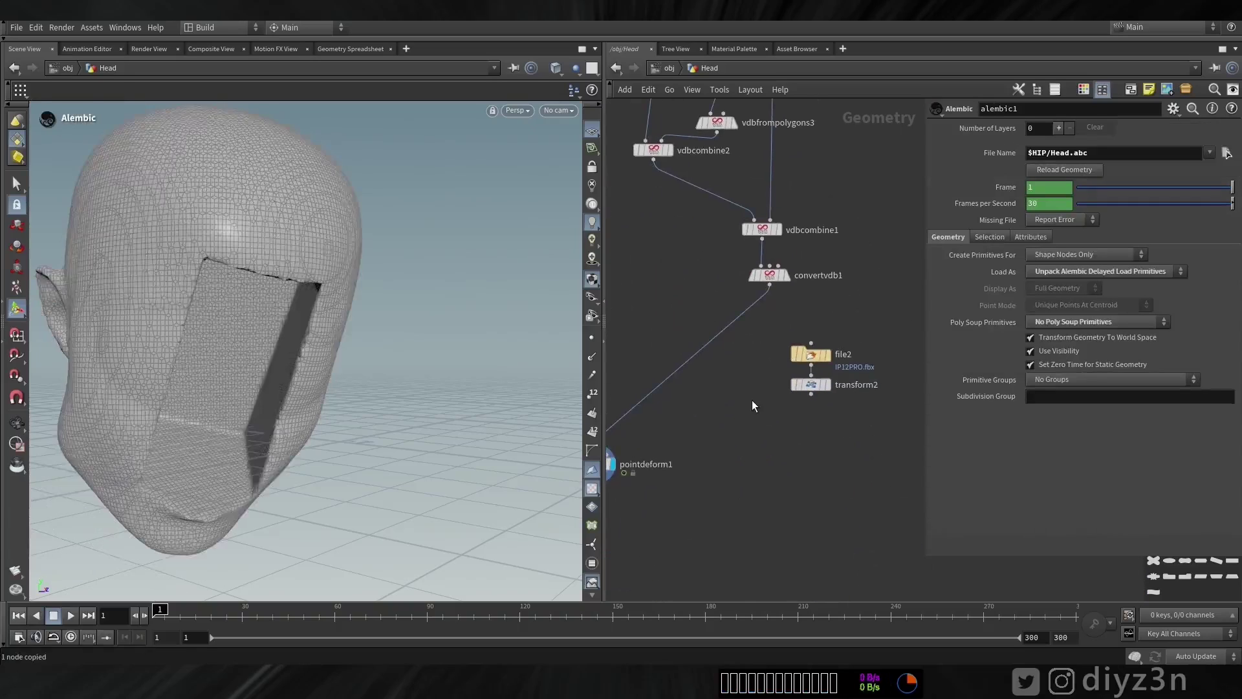
key("ctrl+v")
left_click_drag(238, 608, 102, 614)
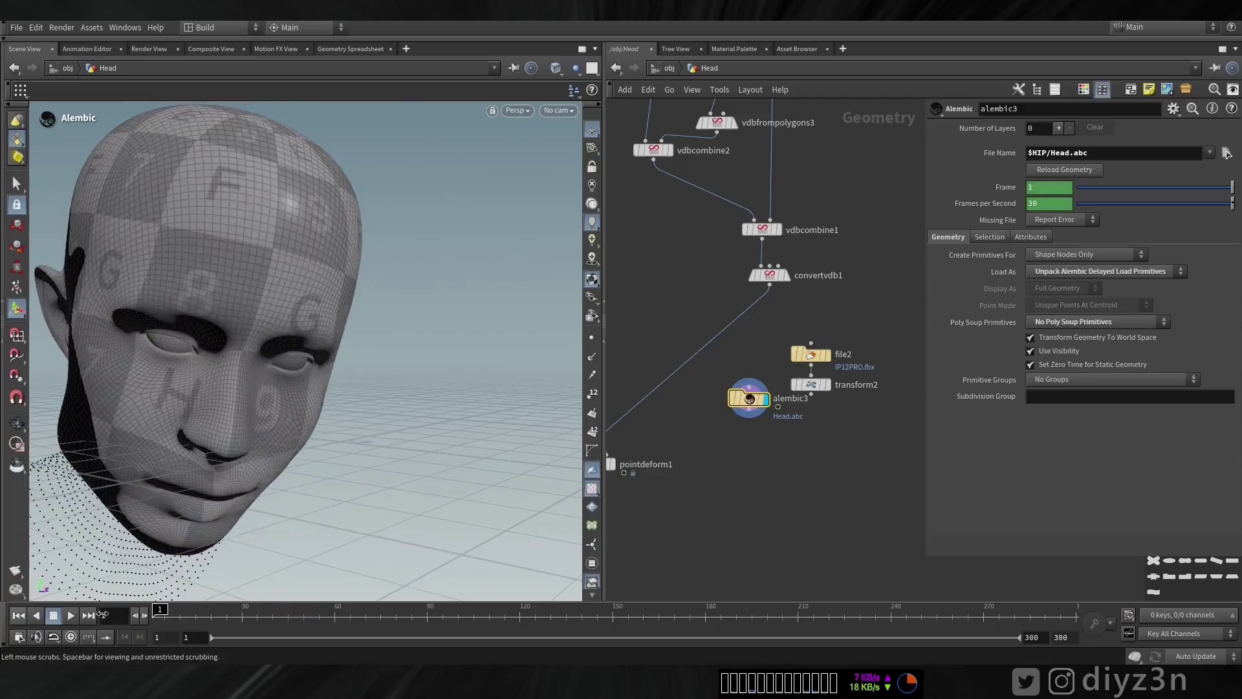
- Make the copied Alembic create primitives for Transform Nodes Only and set its Object Path to /Meshes/FaceTracker1/object0
left_click(1054, 293)
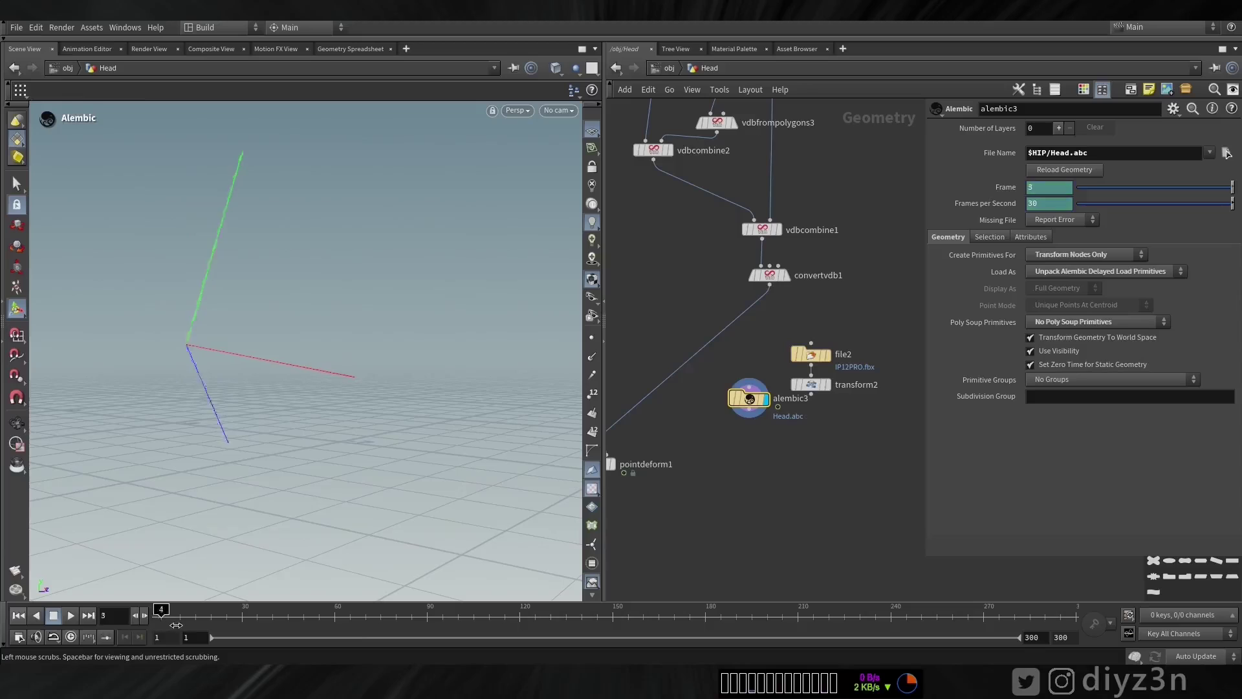
scroll(207, 430, "up", 4)
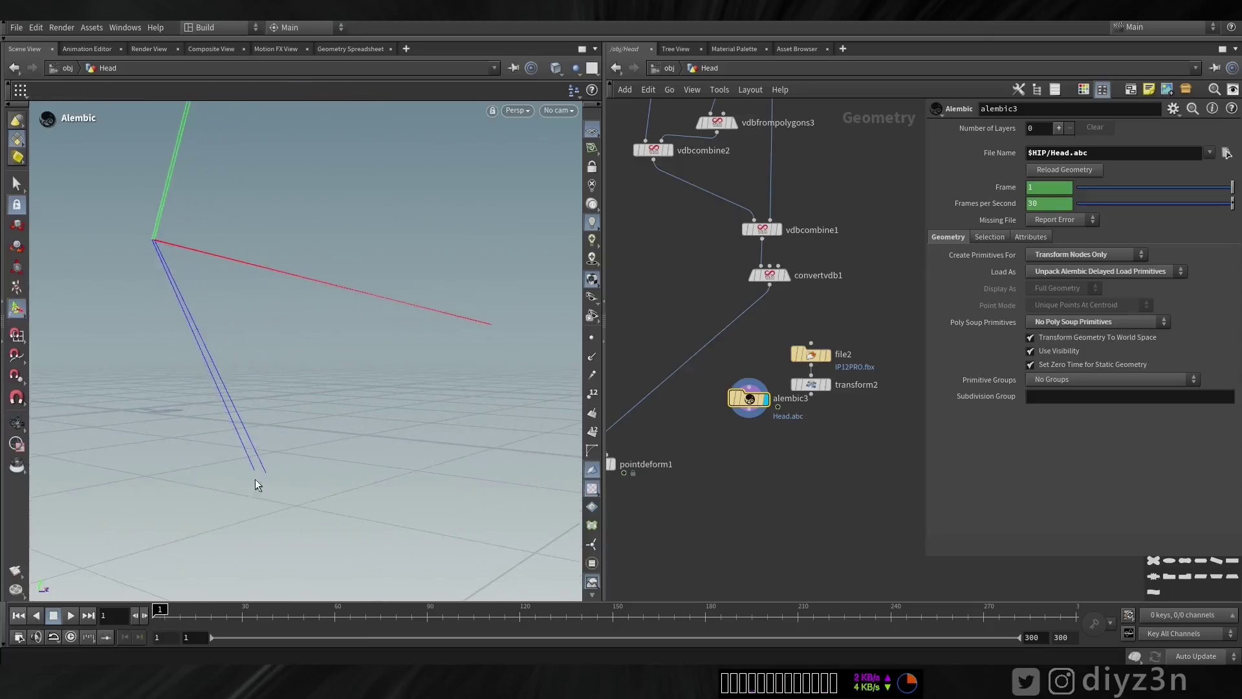
left_click(1002, 238)
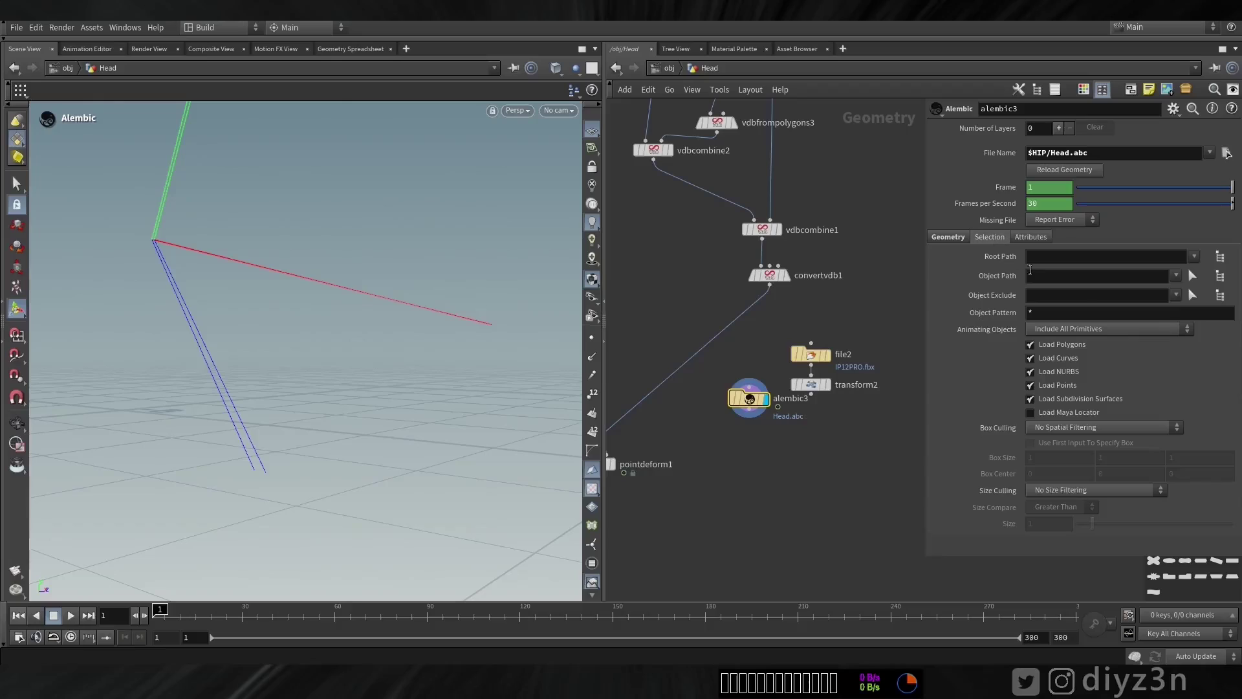
left_click(1176, 275)
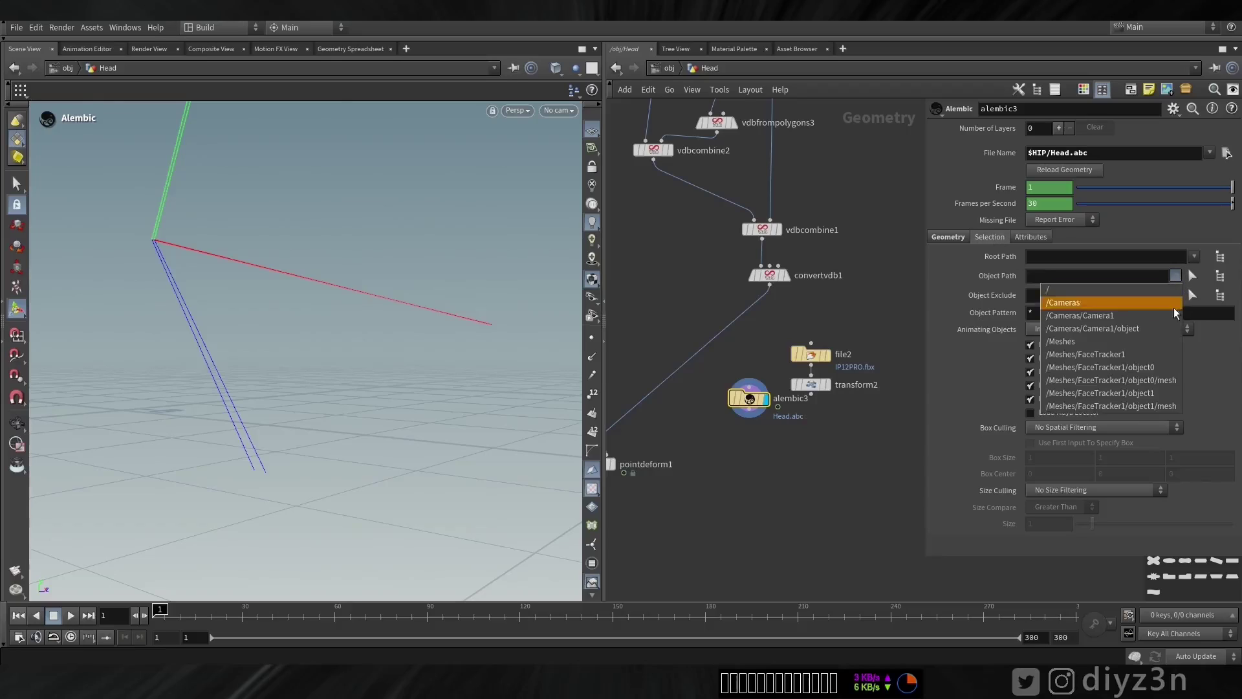
left_click(1163, 372)
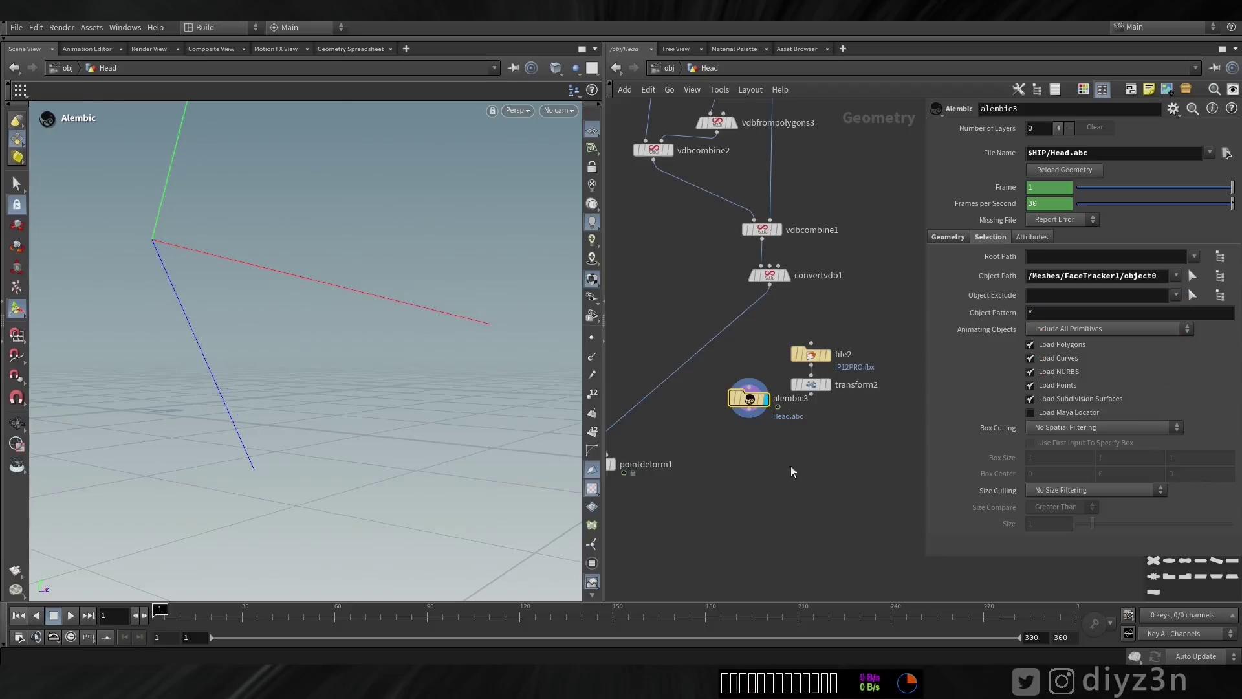
- Examine alembic3's point positions in the geometry spreadsheet while scrubbing the timeline, and return to the viewport at frame 1
key("Tab")
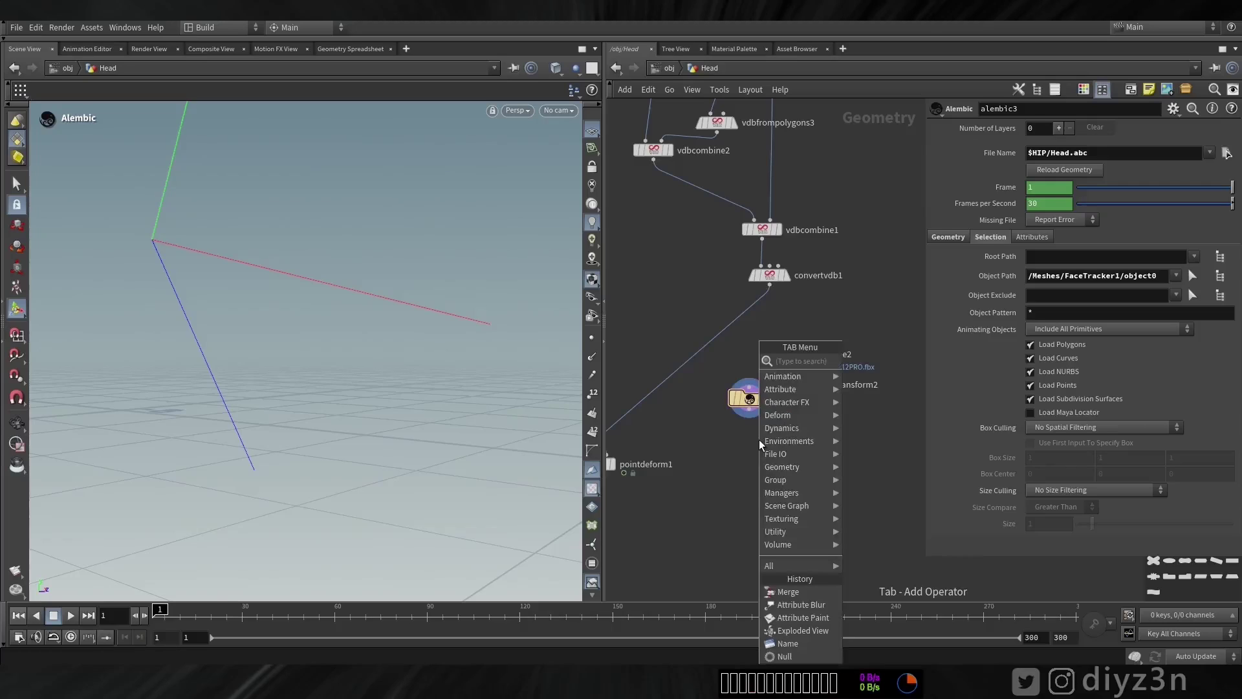
key("Escape")
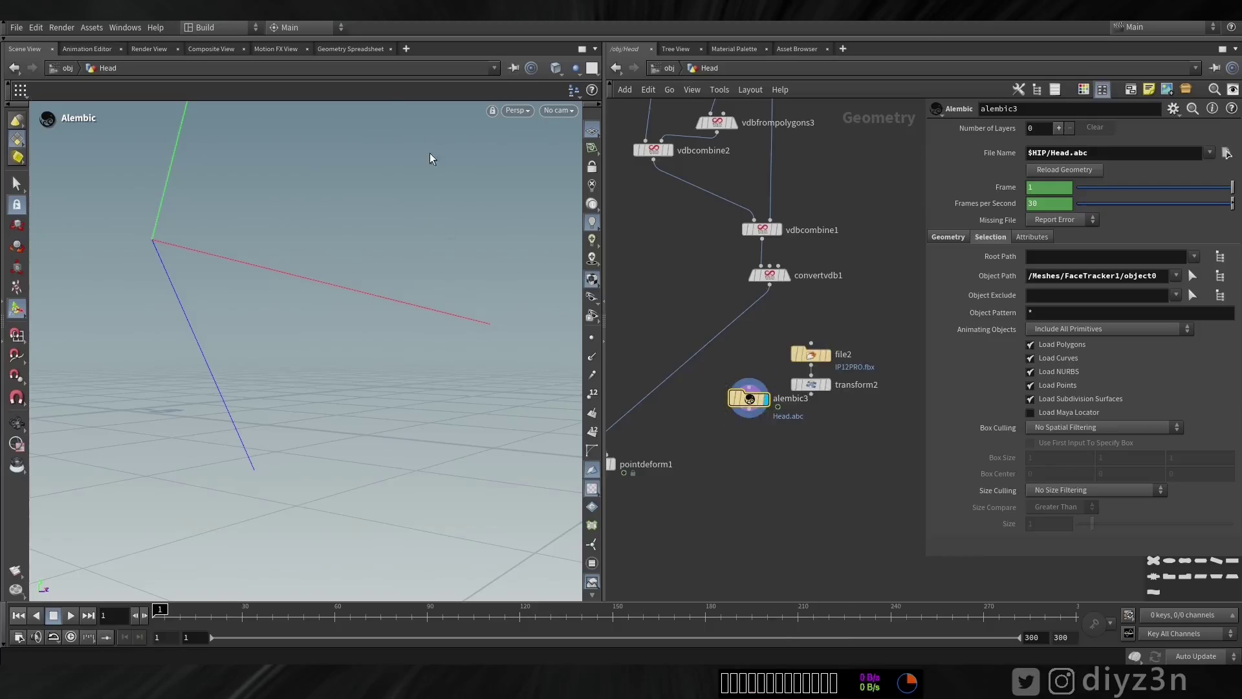
left_click(350, 49)
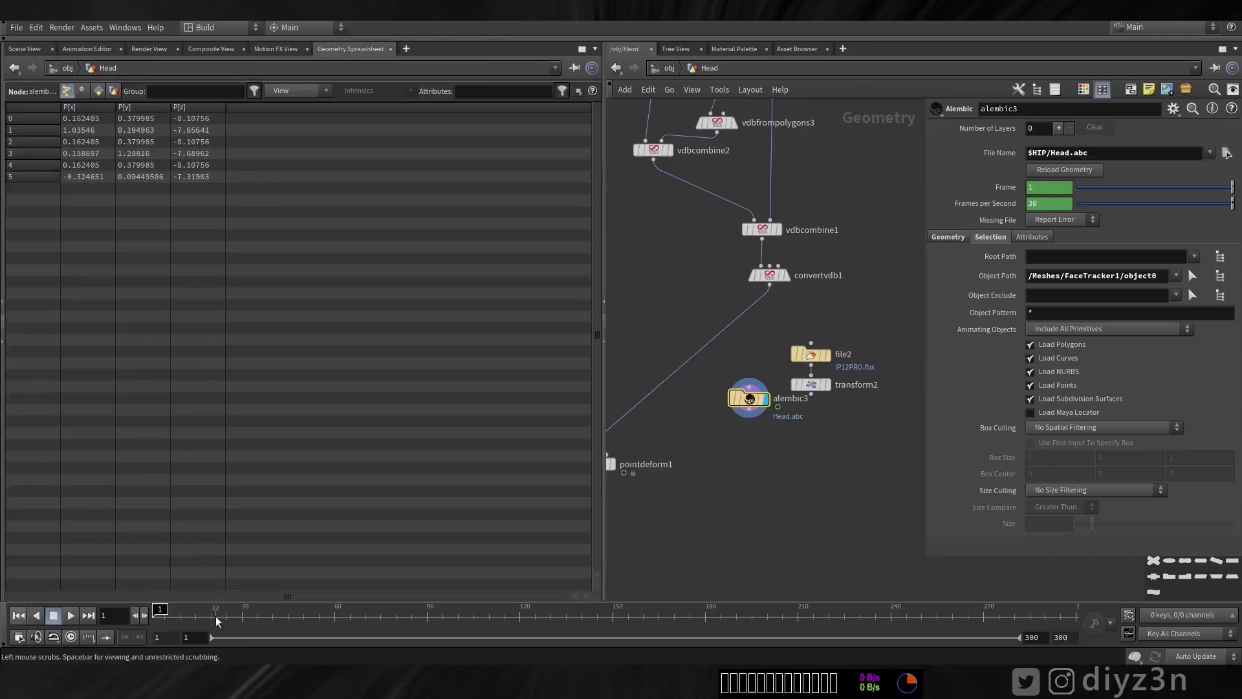
left_click_drag(335, 610, 155, 610)
left_click(24, 49)
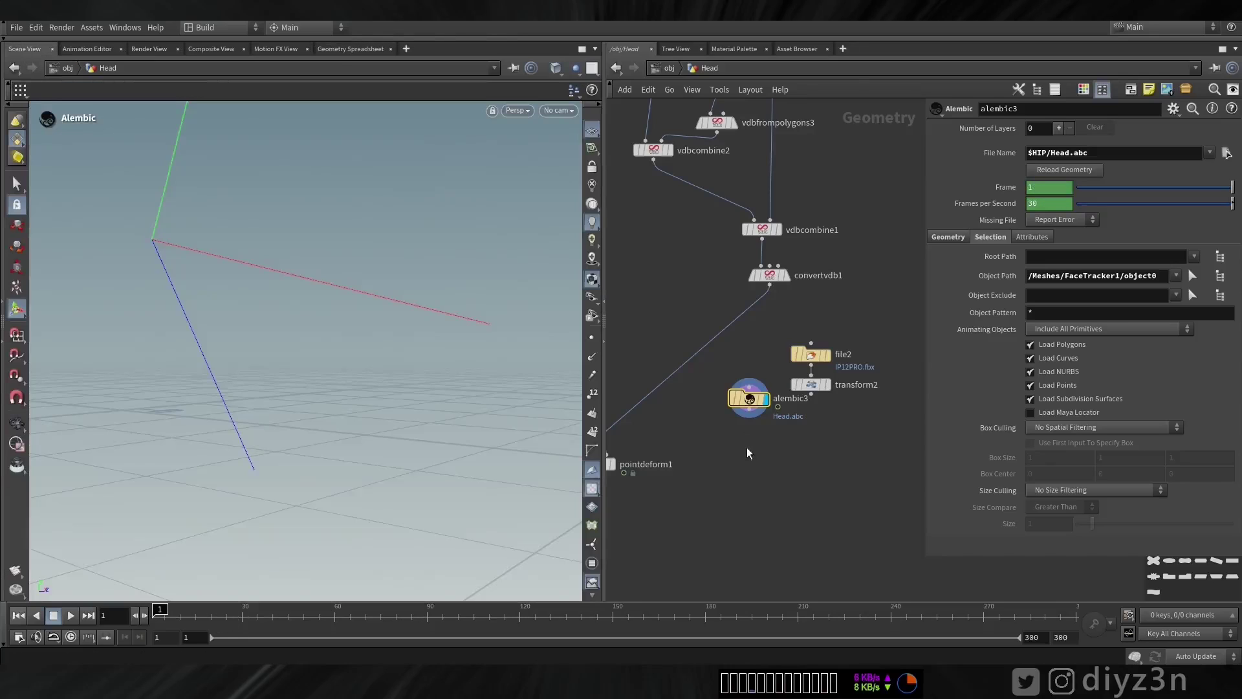
- Add an Extract Transform node below alembic3 and connect alembic3 to its first input
key("Tab")
type("extr")
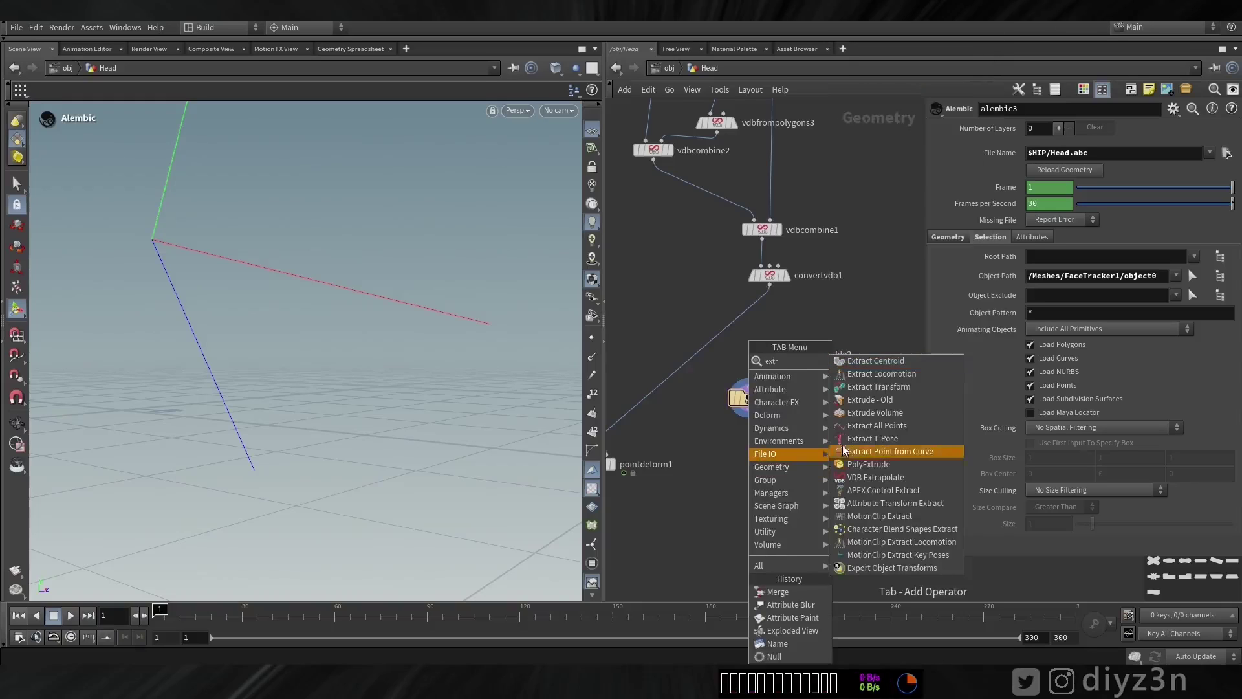
left_click(877, 390)
left_click(753, 417)
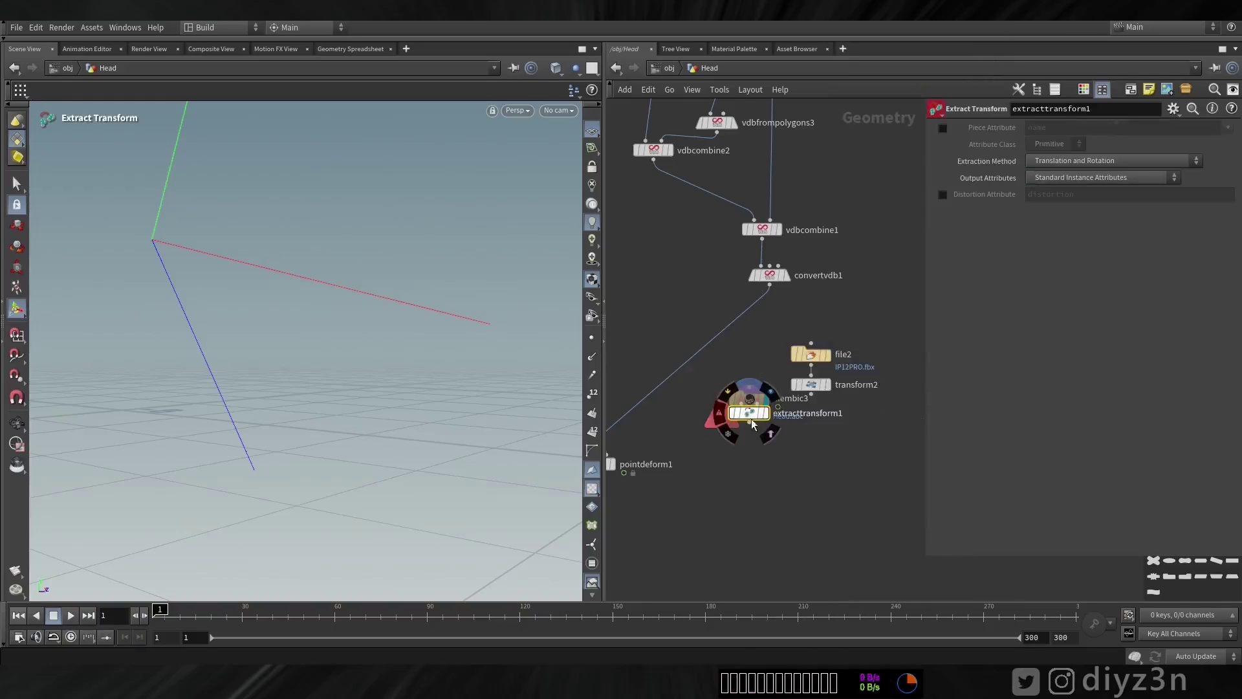
left_click_drag(749, 416, 749, 466)
scroll(749, 506, "up", 3)
left_click_drag(748, 359, 737, 429)
left_click_drag(749, 444, 749, 471)
- Insert a Time Shift between alembic3 and extracttransform1's second input, and delete its Frame channel so it holds frame 1
key("Tab")
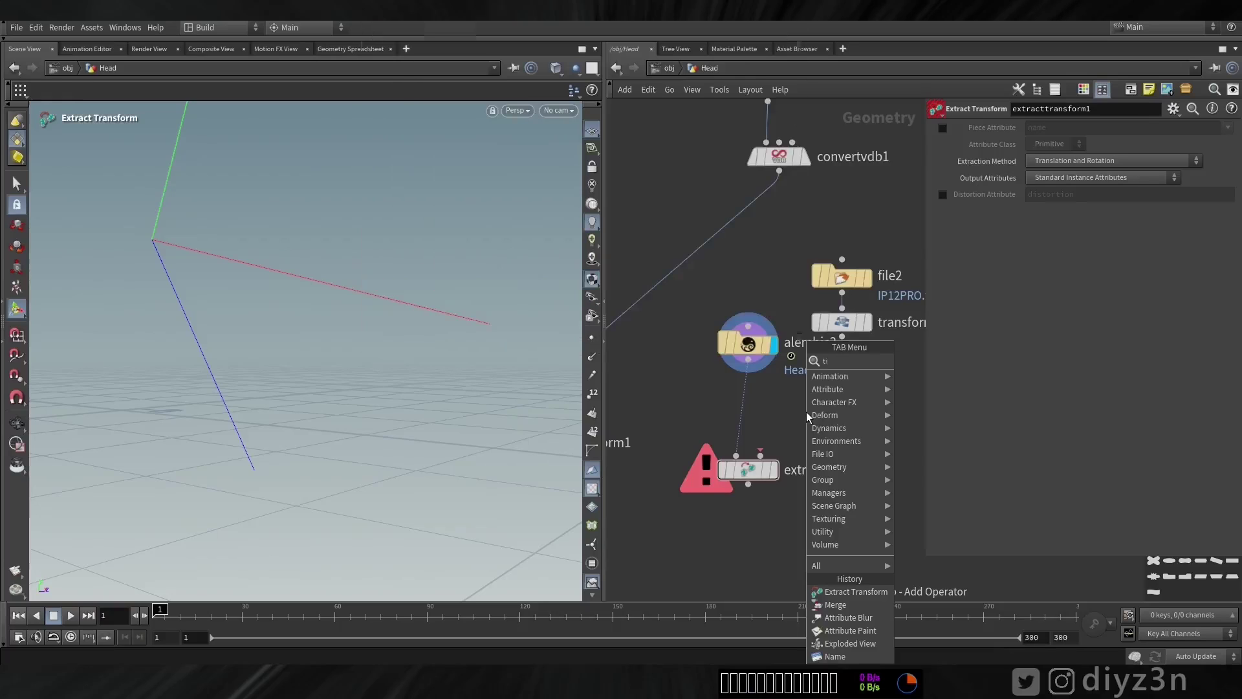
type("tim")
left_click(927, 373)
left_click(800, 415)
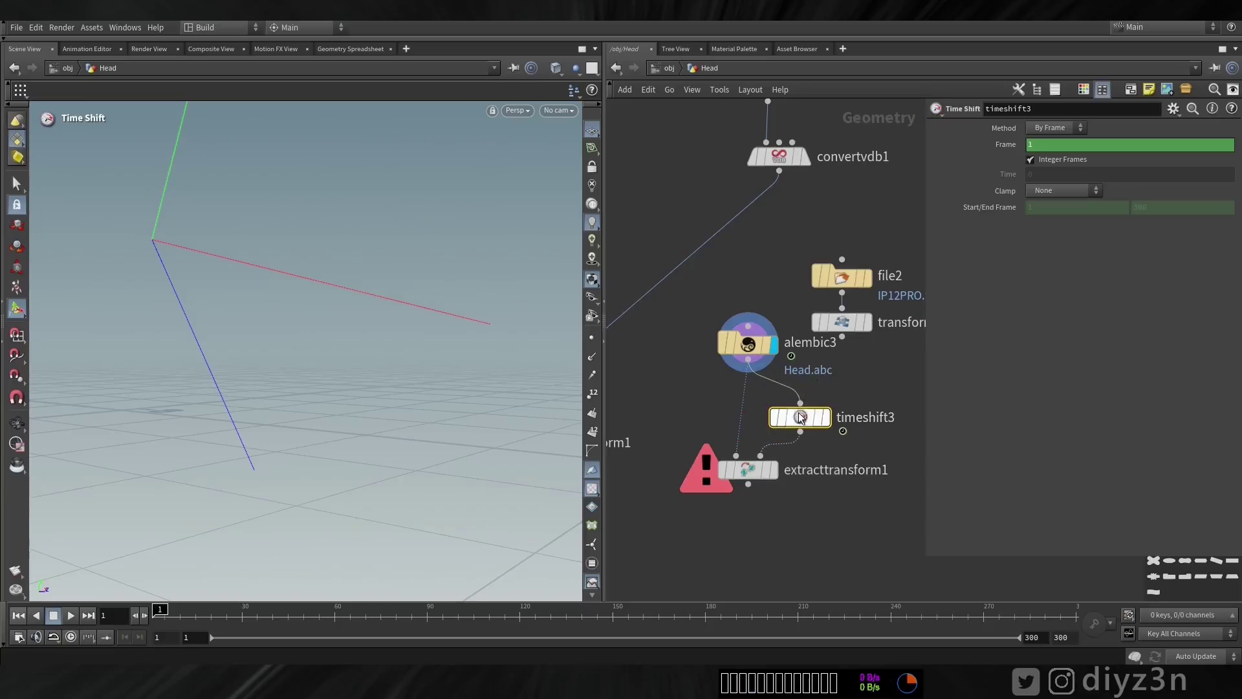
right_click(1010, 149)
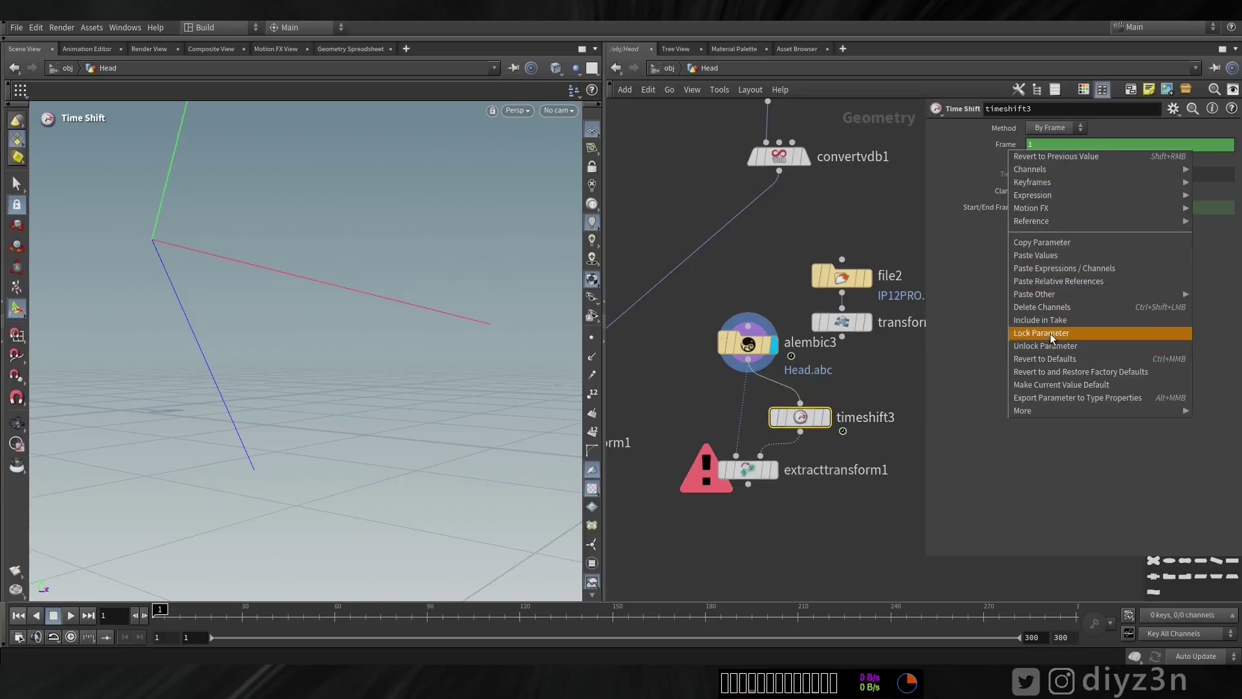
left_click(1049, 308)
- Display extracttransform1, examine its point attributes in the spreadsheet, frame its point in the viewport, and scrub to frame 67
left_click(774, 469)
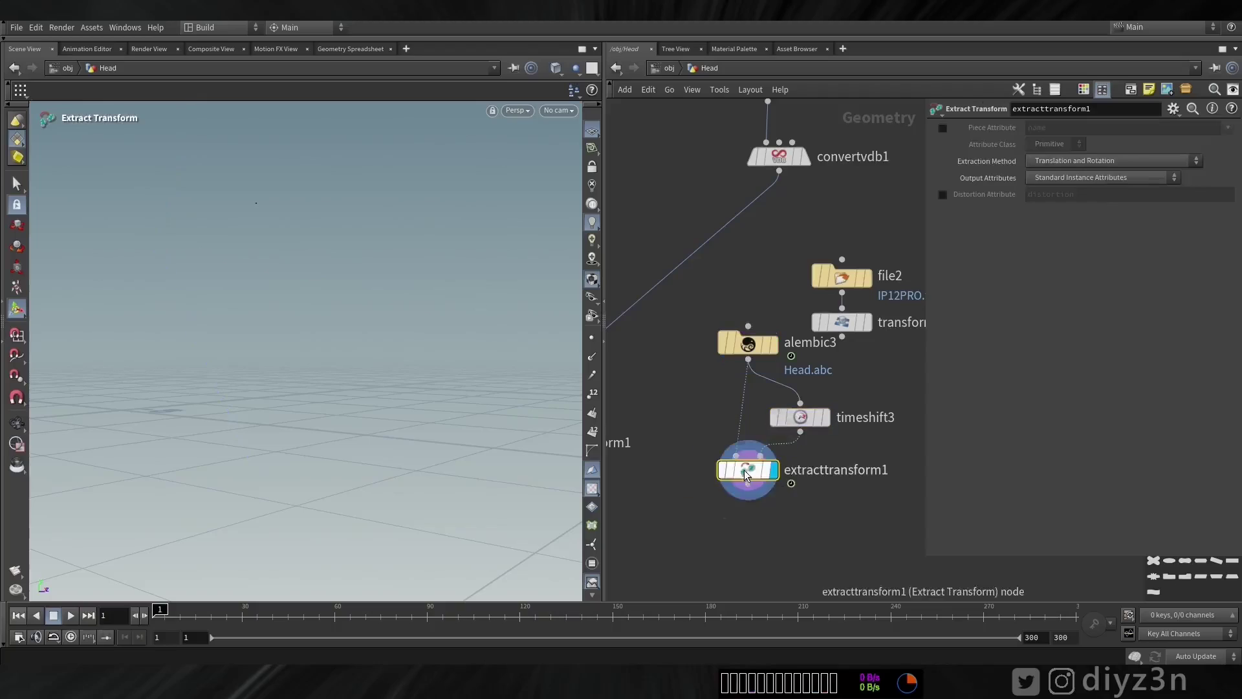
left_click(350, 48)
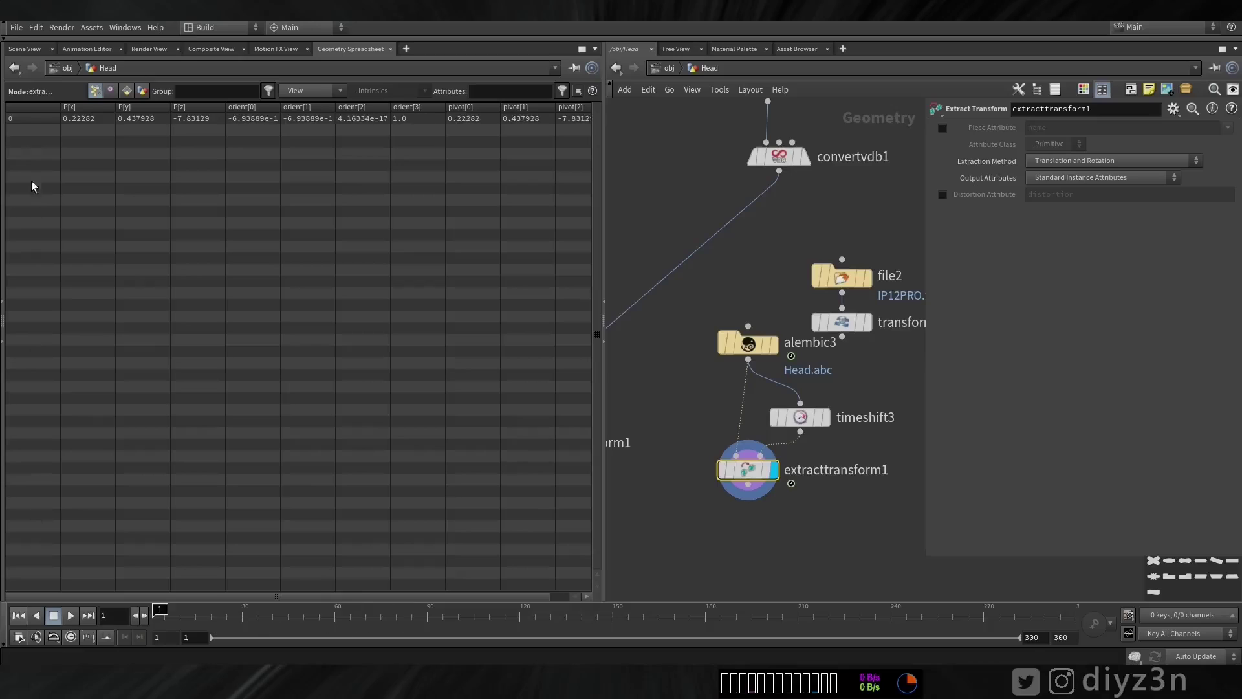
left_click(25, 49)
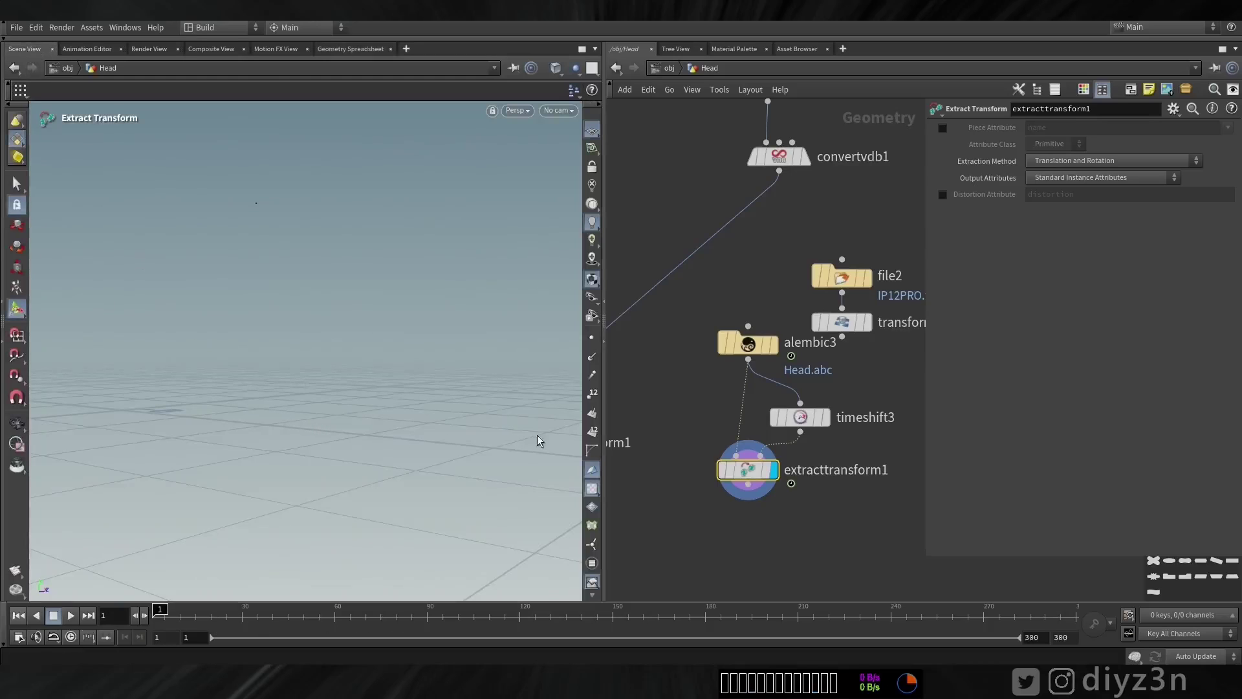
left_click(17, 422)
key("f")
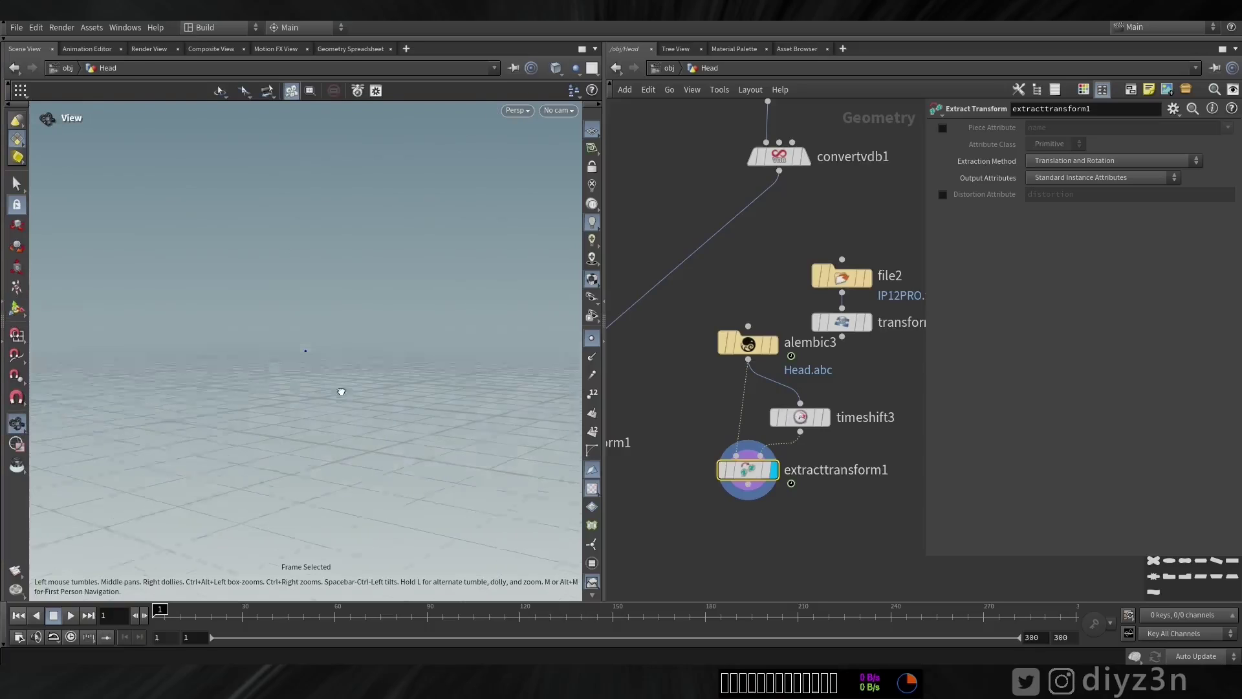
left_click_drag(268, 613, 356, 614)
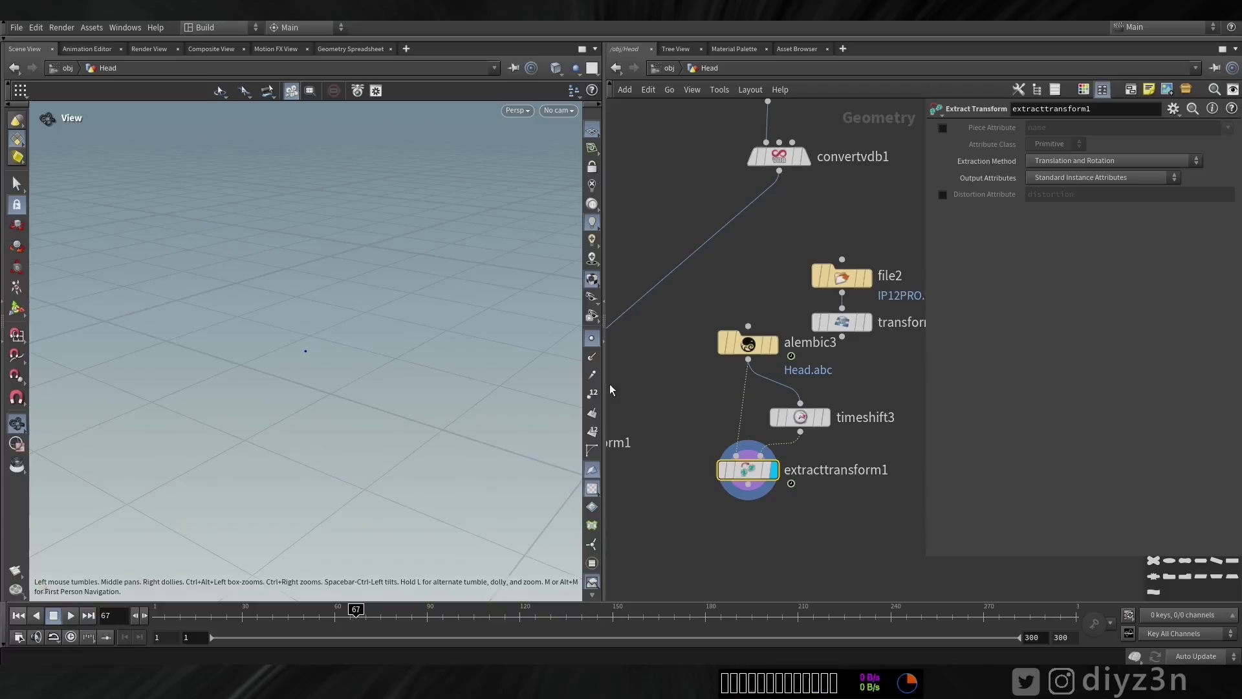
- Move file2 and transform2 together to the free area below extracttransform1
middle_click_drag(755, 511, 705, 454)
left_click_drag(814, 254, 658, 470)
left_click(786, 518)
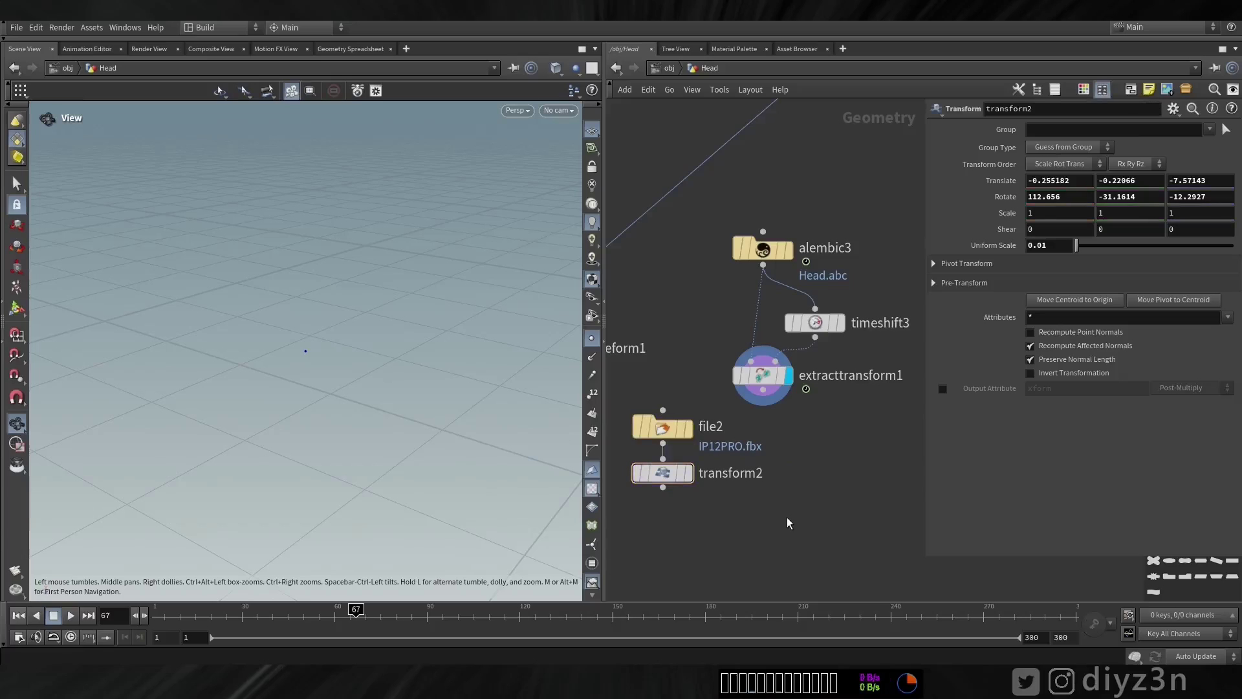
- Add a Transform Pieces node below transform2 in the Head network
key("Tab")
type("rt")
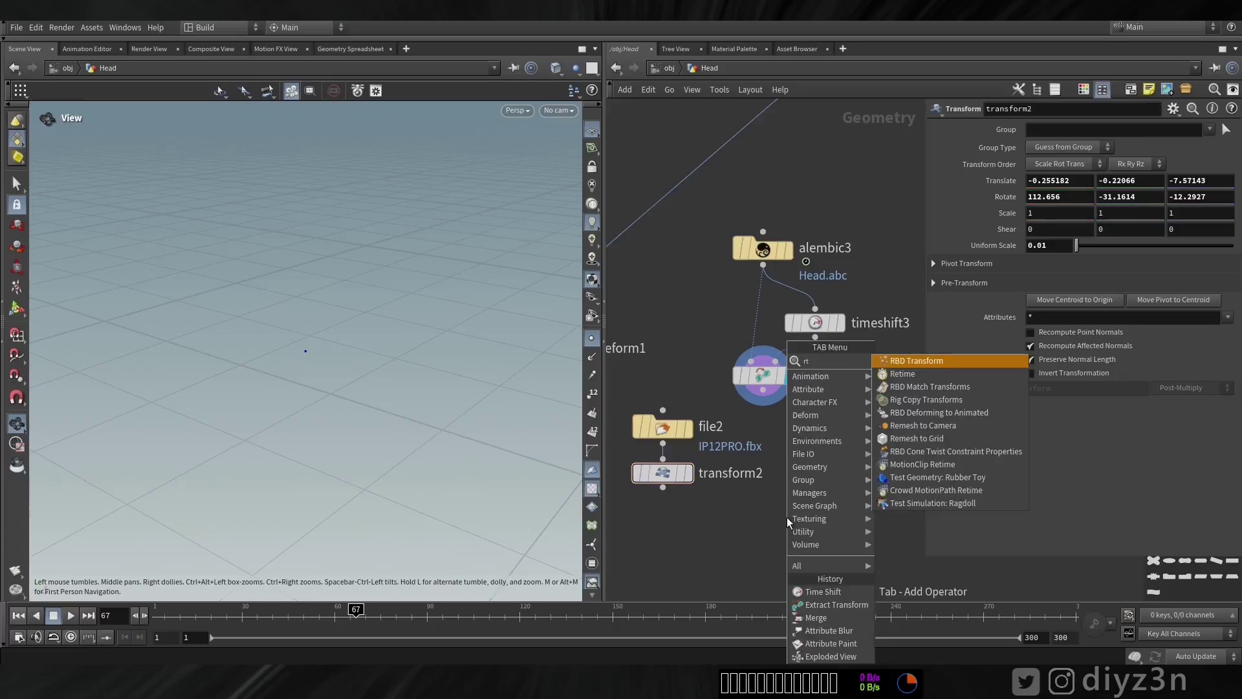
key("BackSpace")
key("BackSpace")
type("tr")
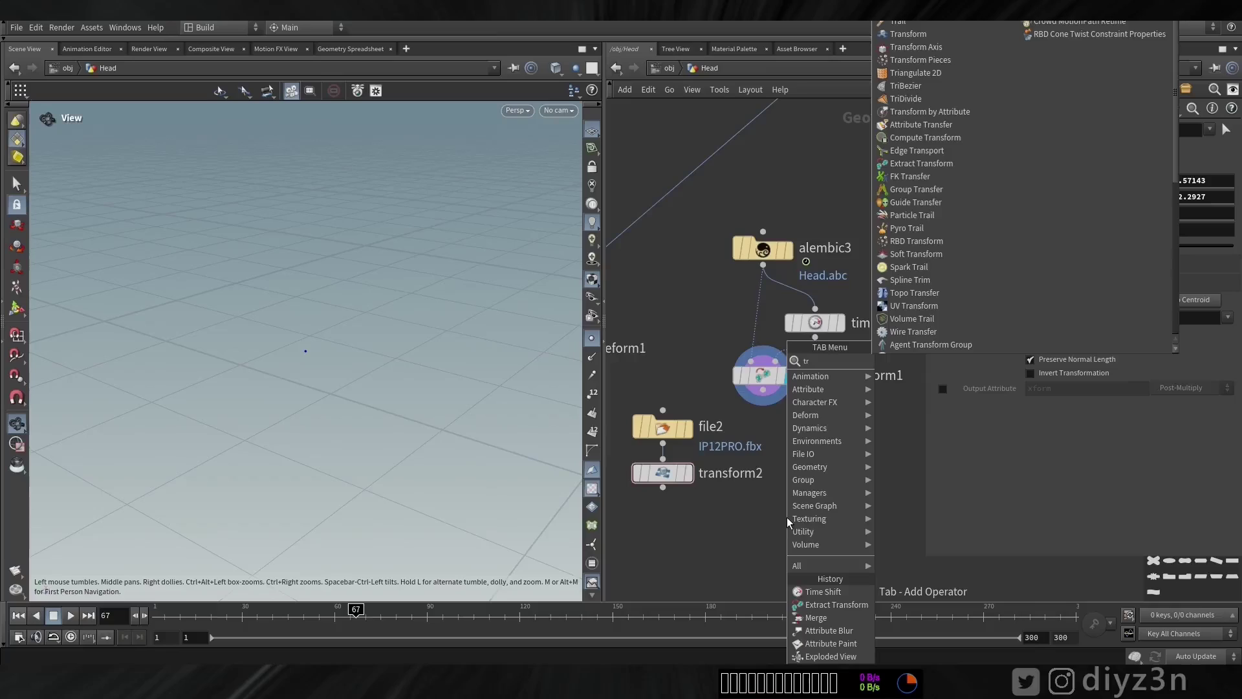
type("af")
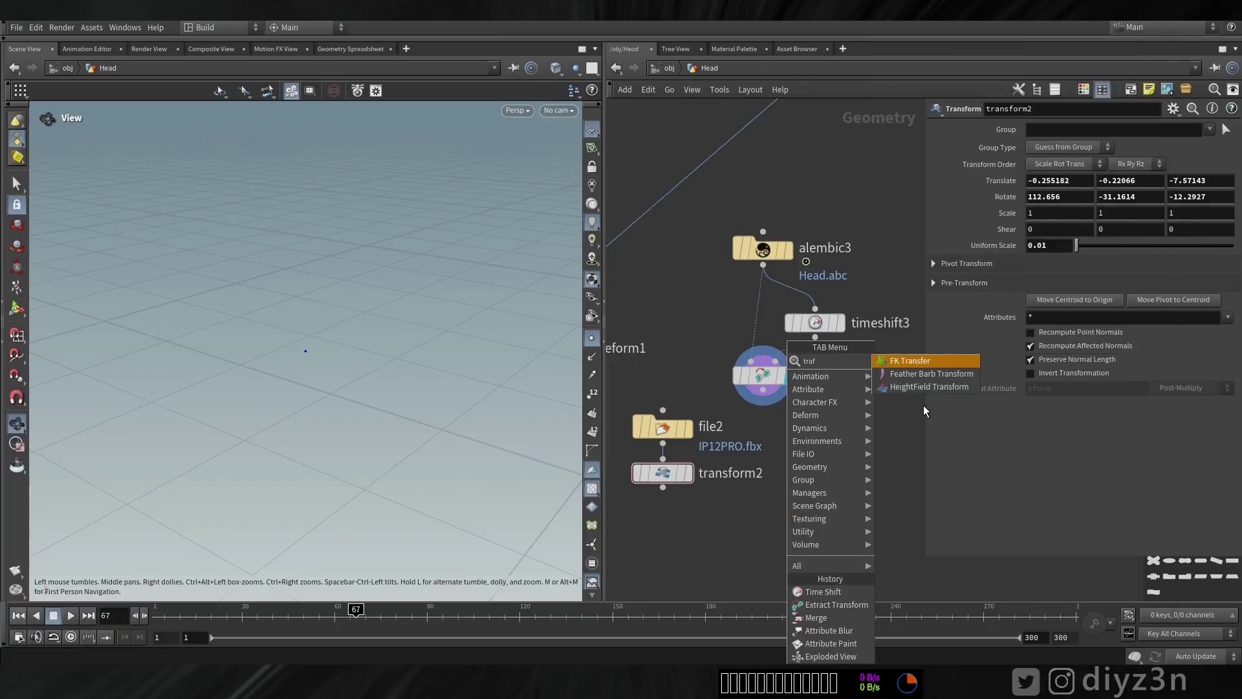
key("BackSpace")
left_click(943, 67)
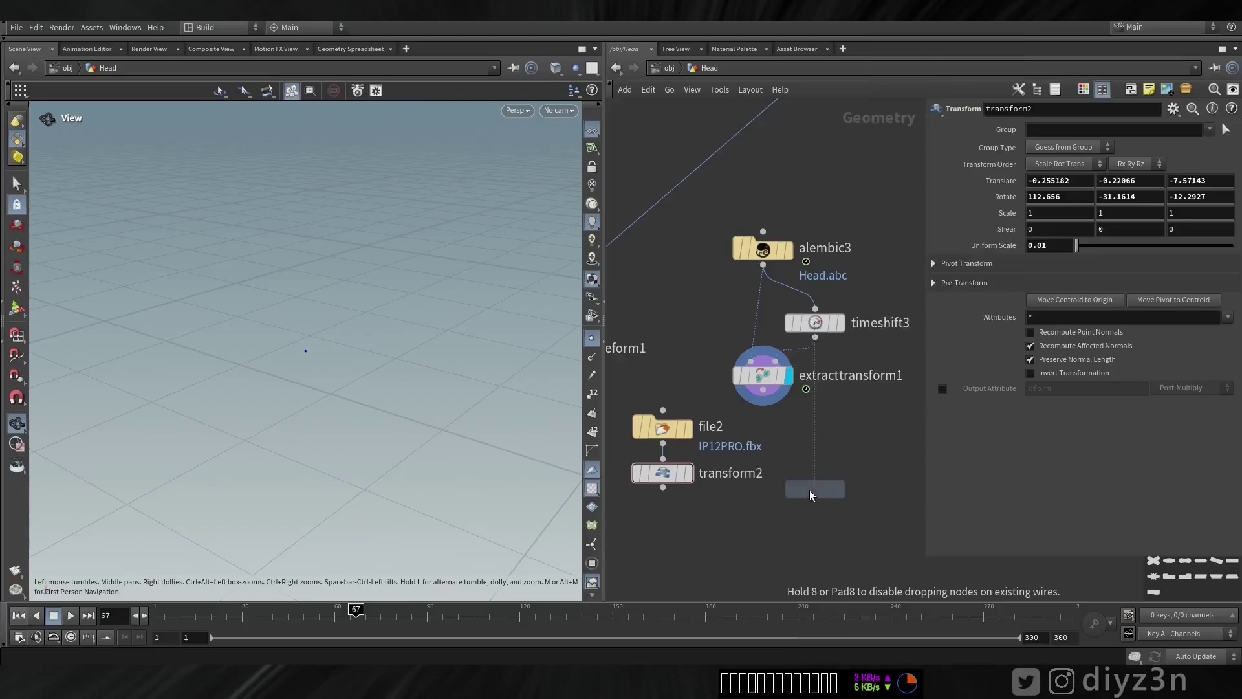
left_click(728, 534)
- Connect transform2 to transformpieces2's first input and extracttransform1 to its second, and display transformpieces2
left_click(715, 515)
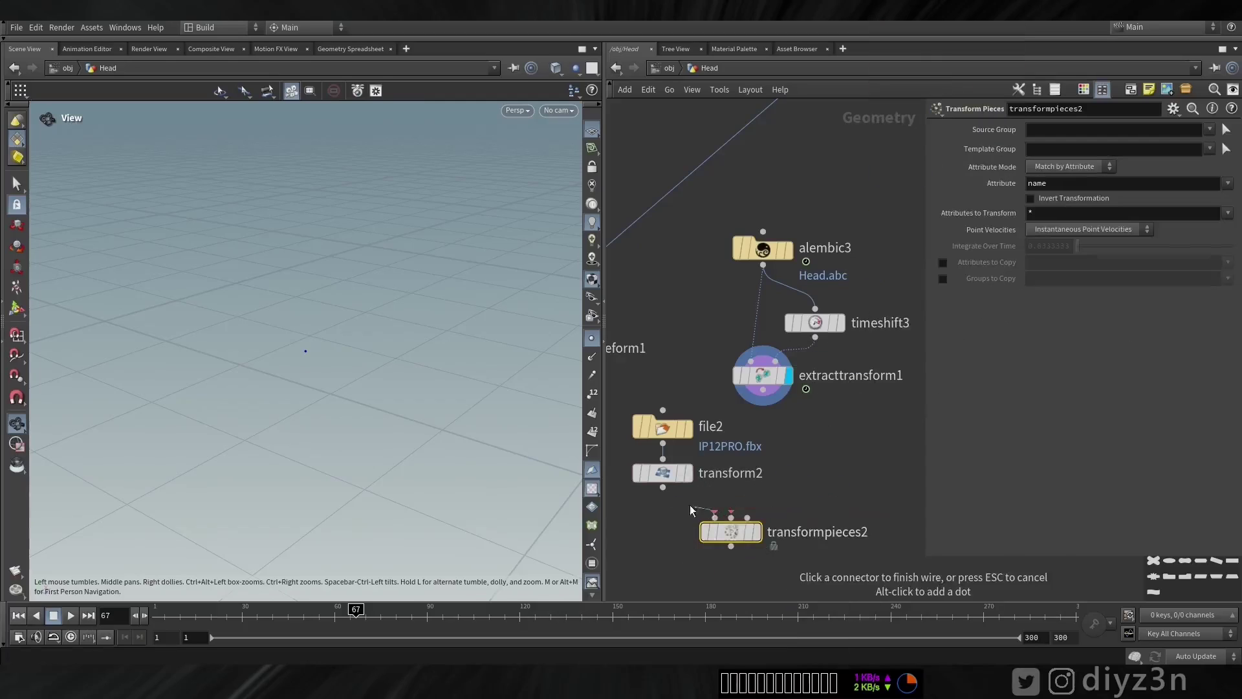
left_click(662, 487)
left_click(731, 517)
left_click(763, 390)
left_click(760, 534)
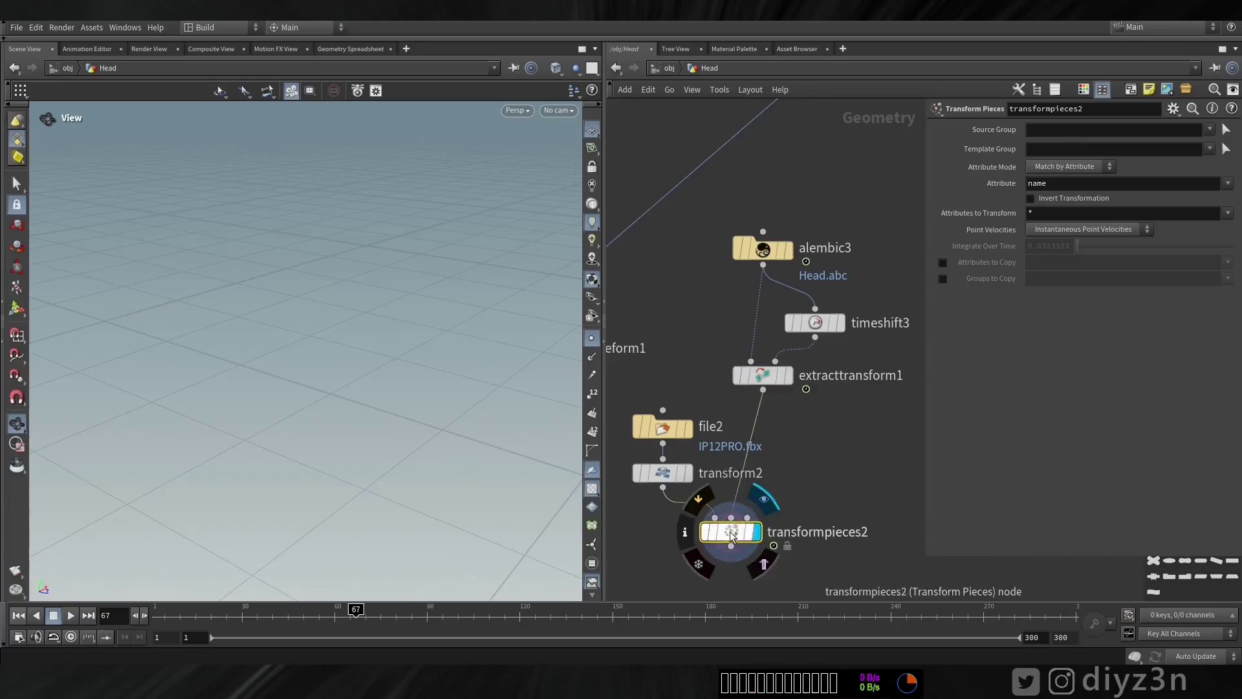
- Frame the transformed phone, examine it from the side, and scrub the animation to frame 71
key("space+g")
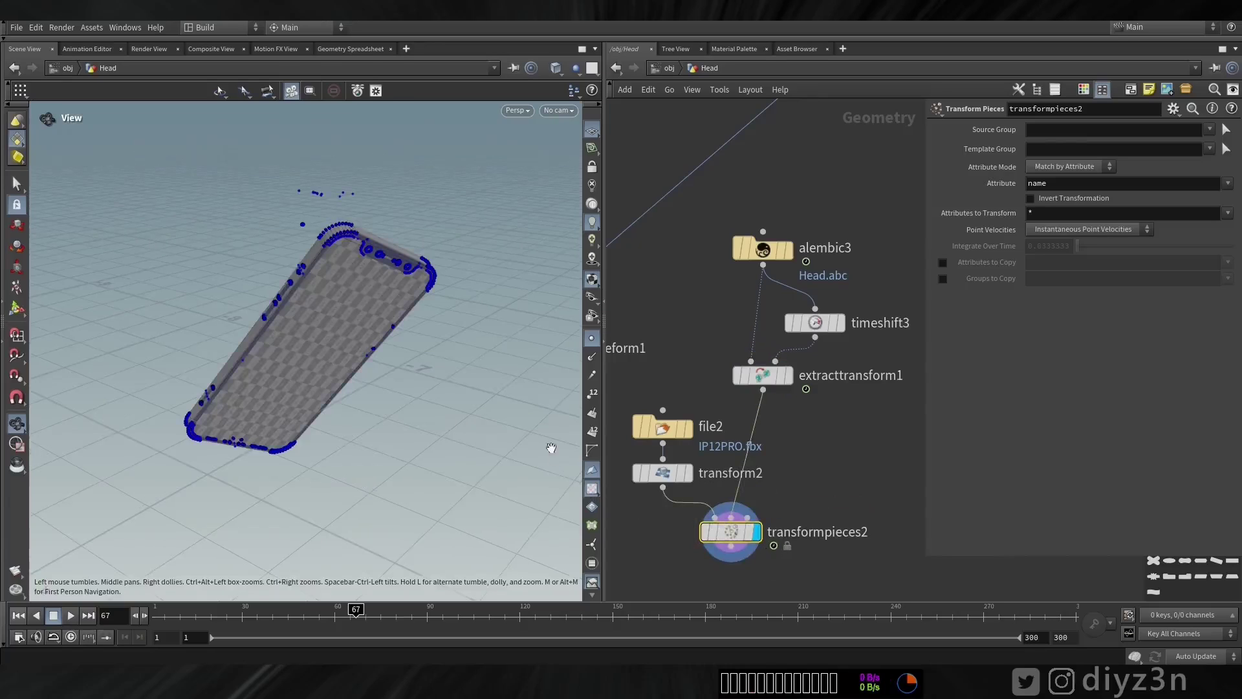
right_click(426, 348)
left_click(270, 338)
left_click_drag(410, 344, 417, 292)
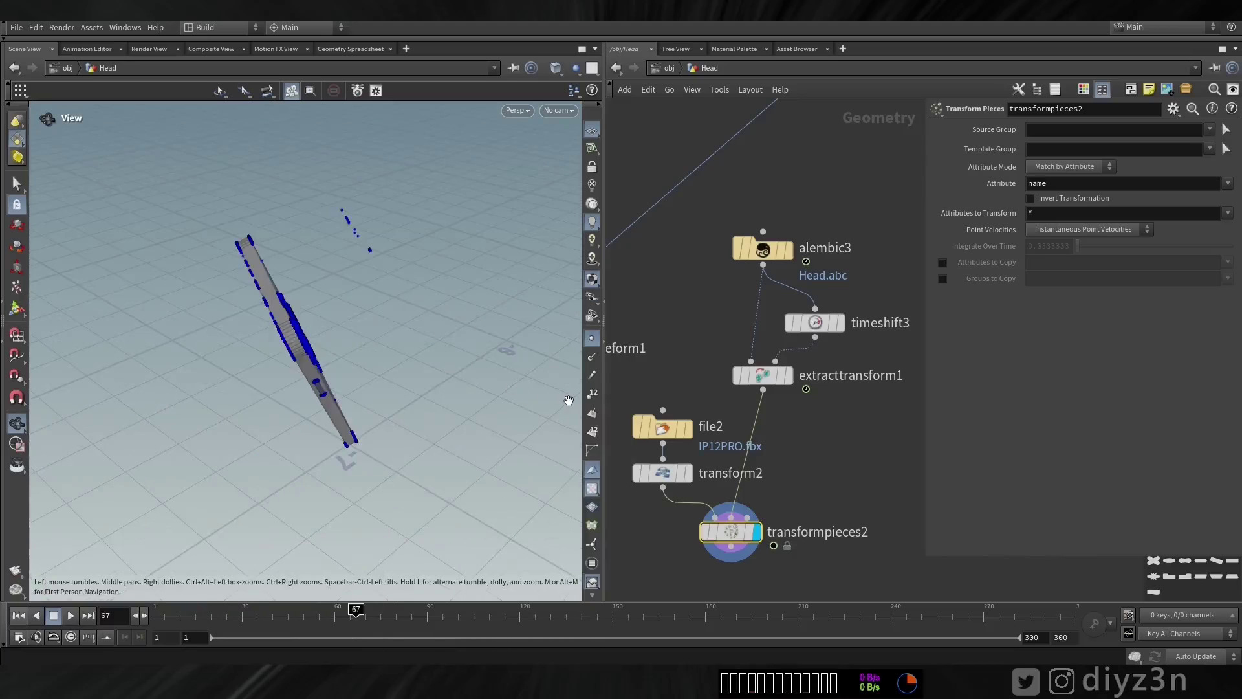
left_click_drag(260, 615, 368, 616)
- Add a Merge node combining pointdeform1 with transformpieces2 and display it
middle_click_drag(660, 560, 762, 482)
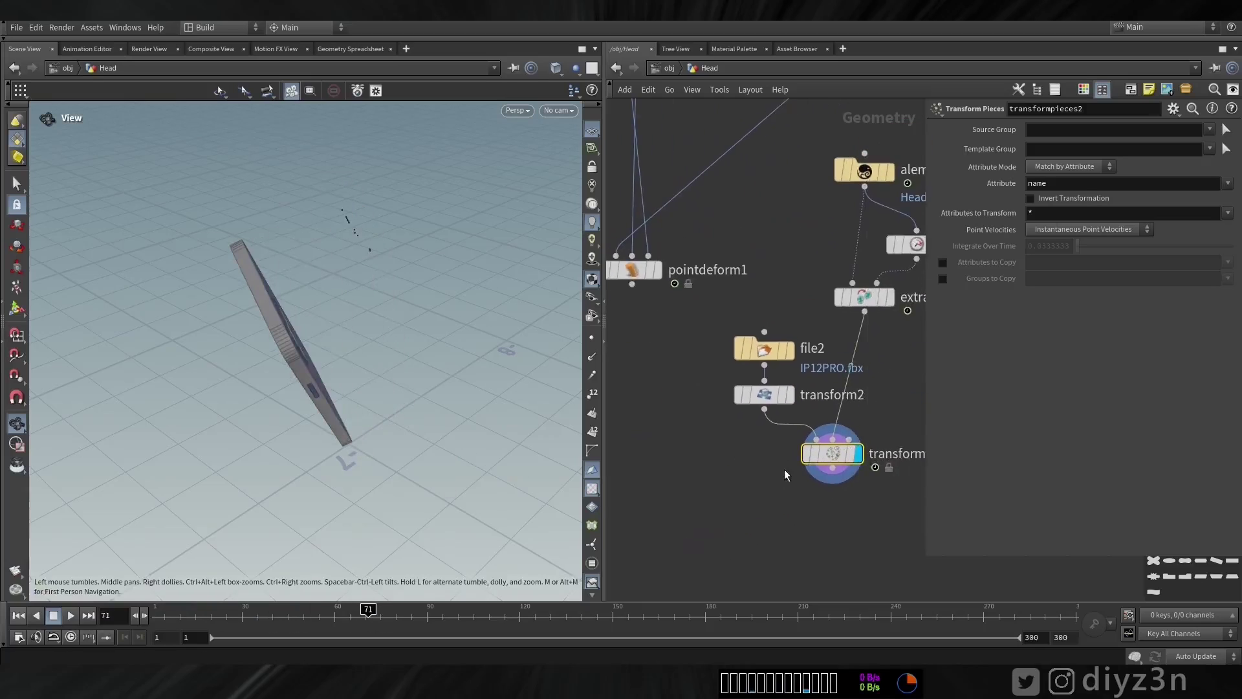
key("Tab")
type("mer")
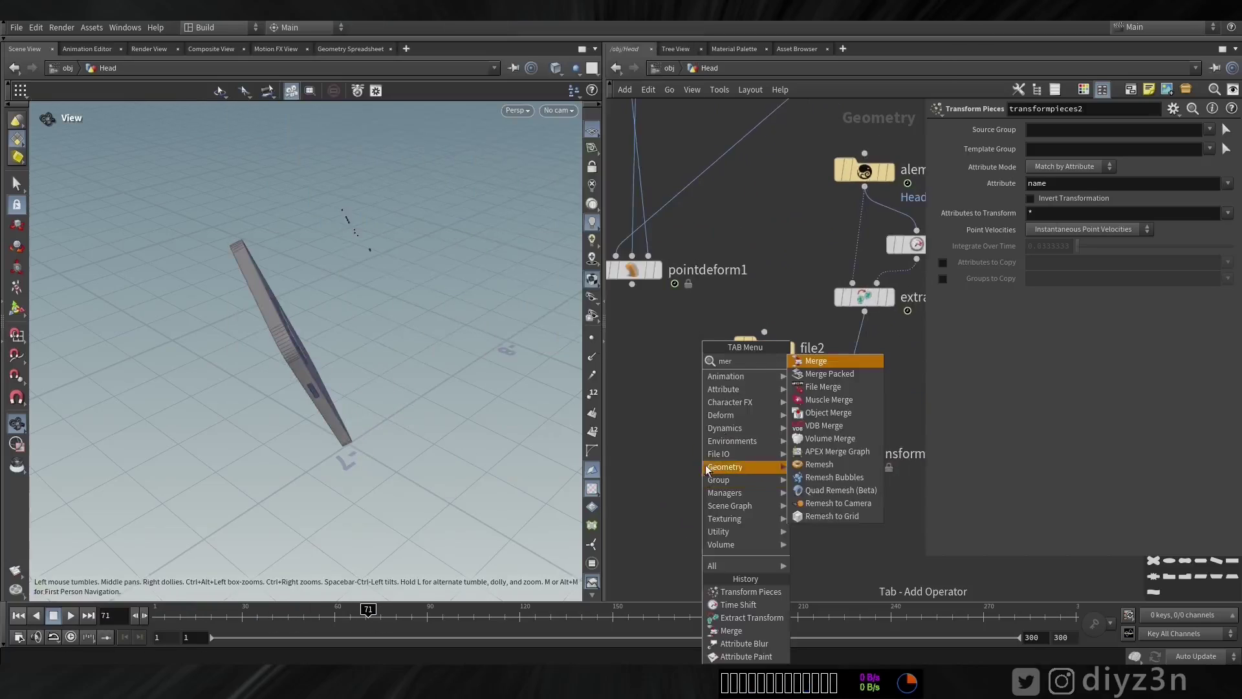
left_click(808, 363)
left_click(638, 475)
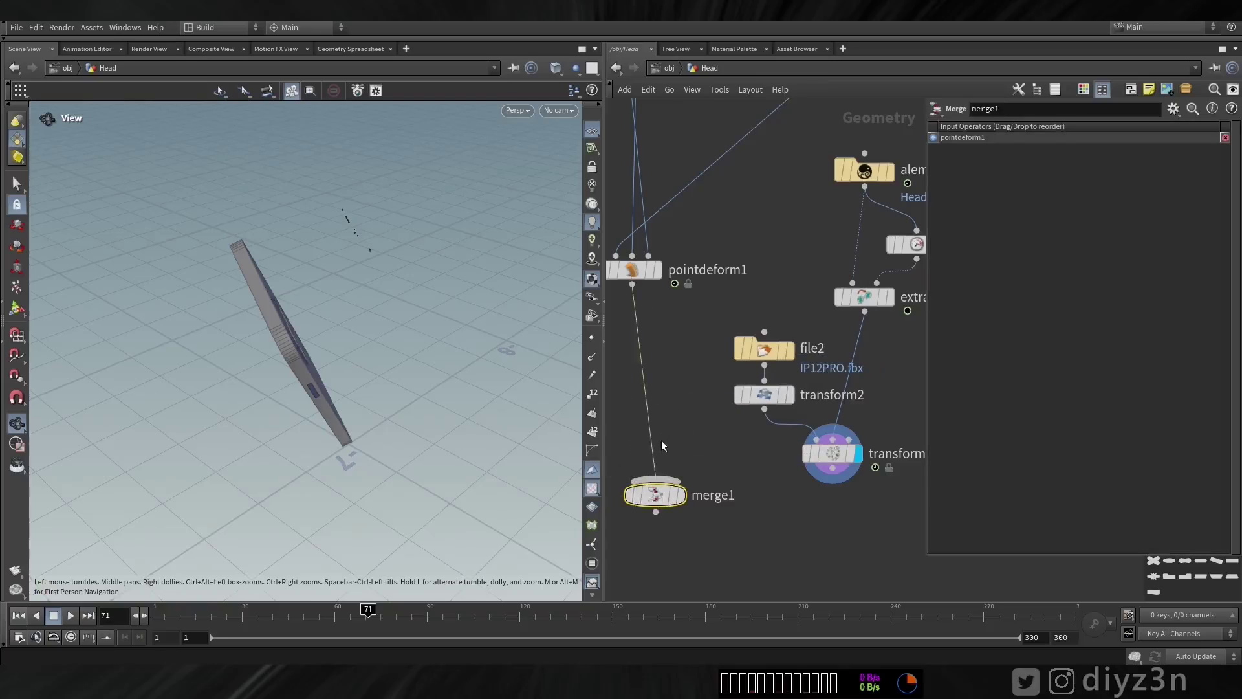
left_click(683, 497)
- Examine the phone's position relative to the head's cutout from the front, scrubbing to frame 82
right_click_drag(458, 419, 424, 408)
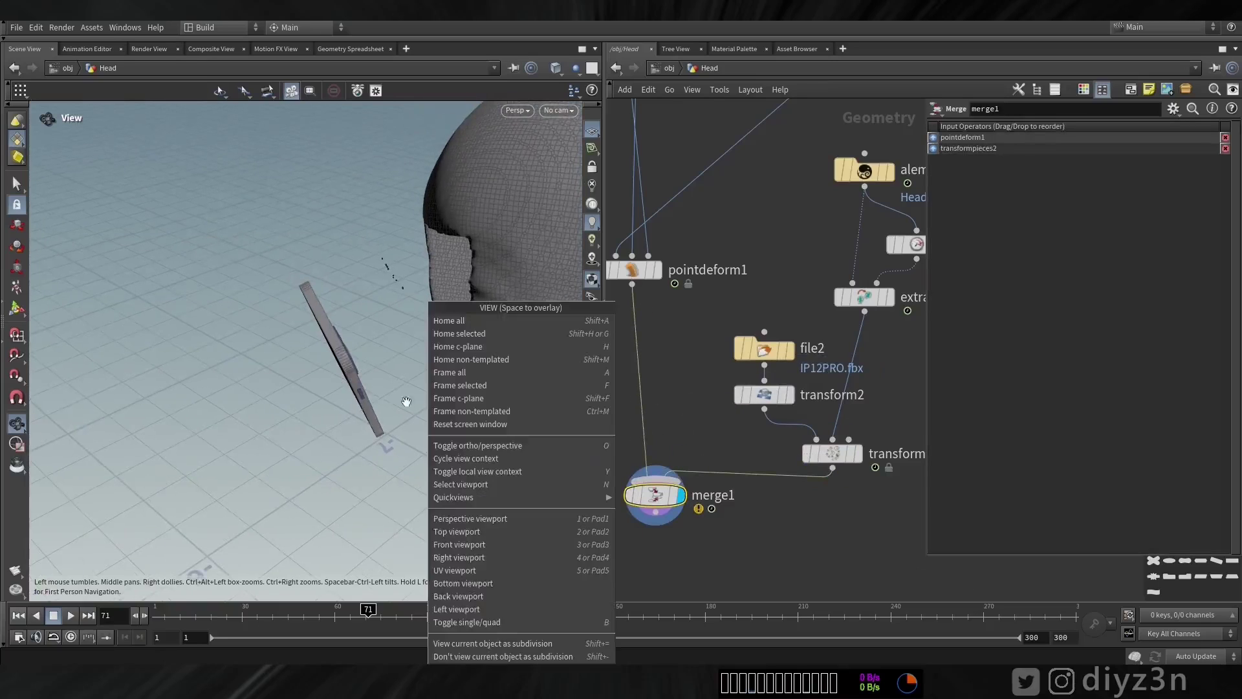
left_click(346, 394)
left_click_drag(342, 393, 481, 407)
left_click_drag(317, 614, 402, 617)
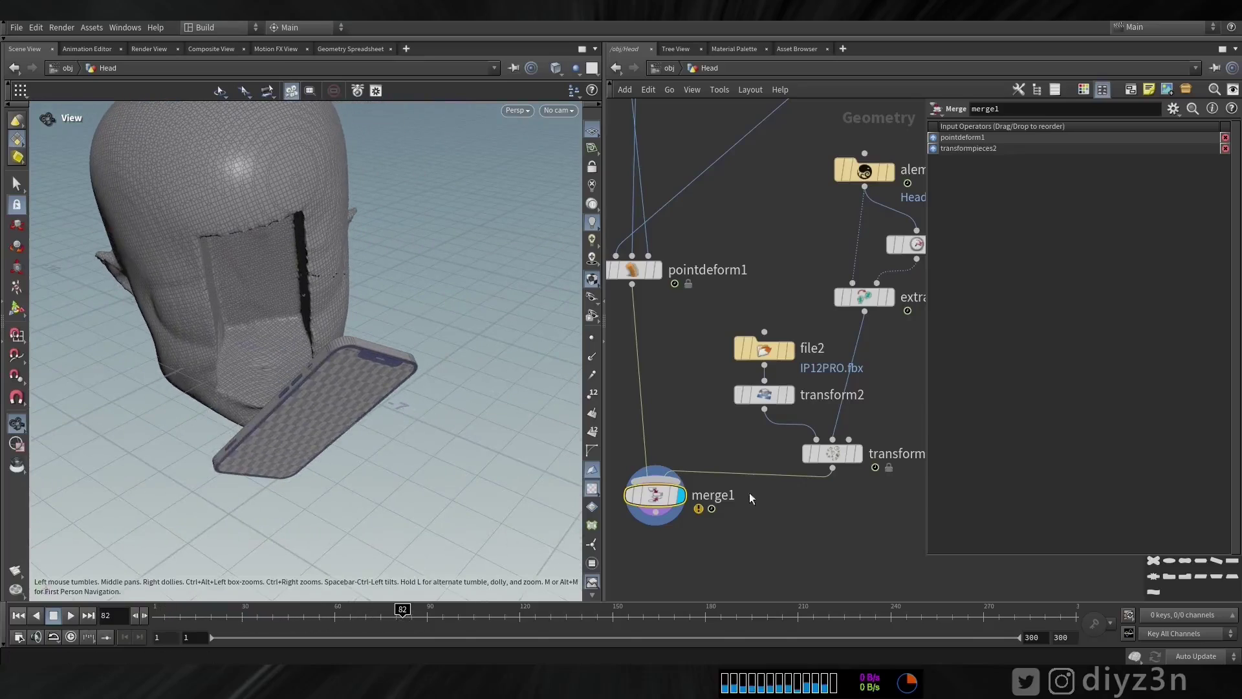
- Enable Invert Transformation on transformpieces2 and scrub the animation to check that the phone follows the head
left_click(838, 453)
left_click(1049, 200)
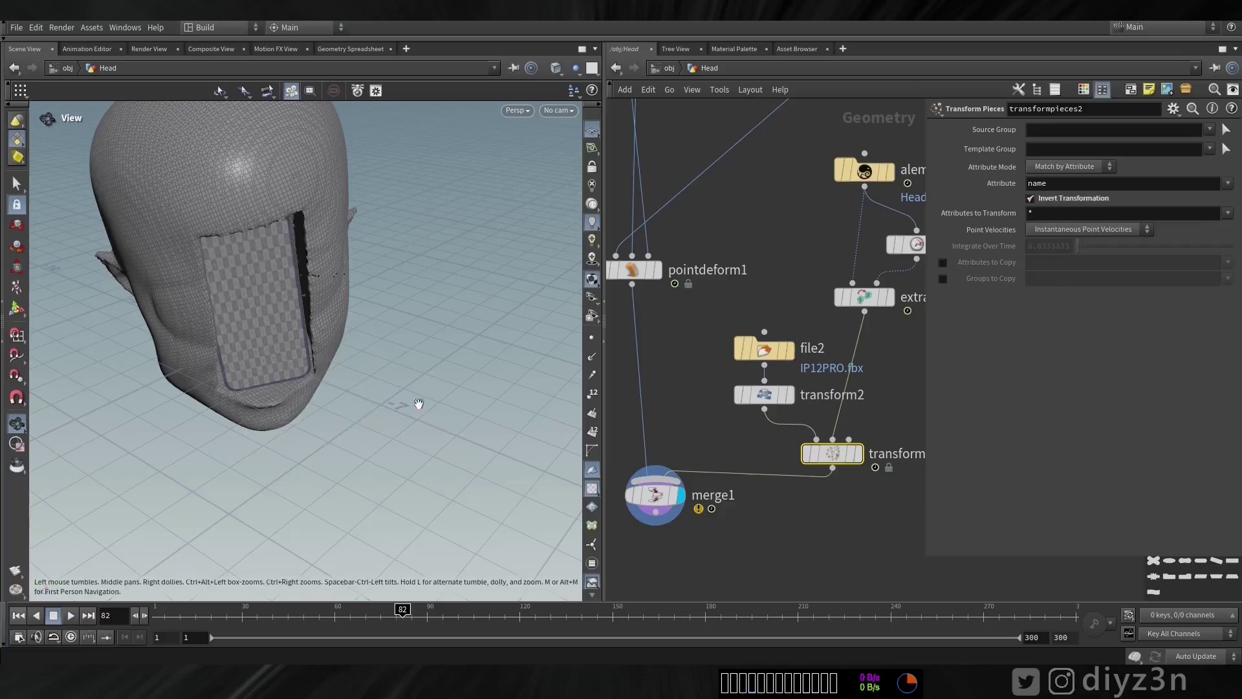
left_click_drag(187, 617, 539, 627)
left_click_drag(261, 394, 223, 324)
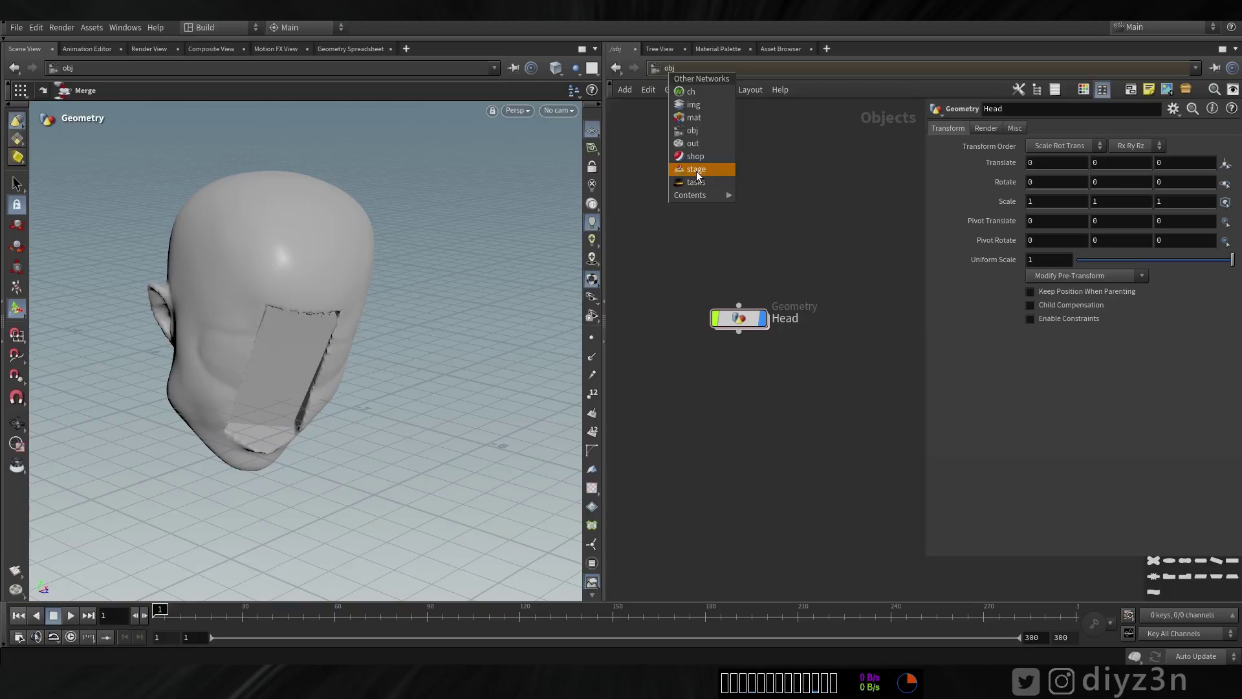
- Switch the network from the object level to the Solaris stage context
left_click(696, 170)
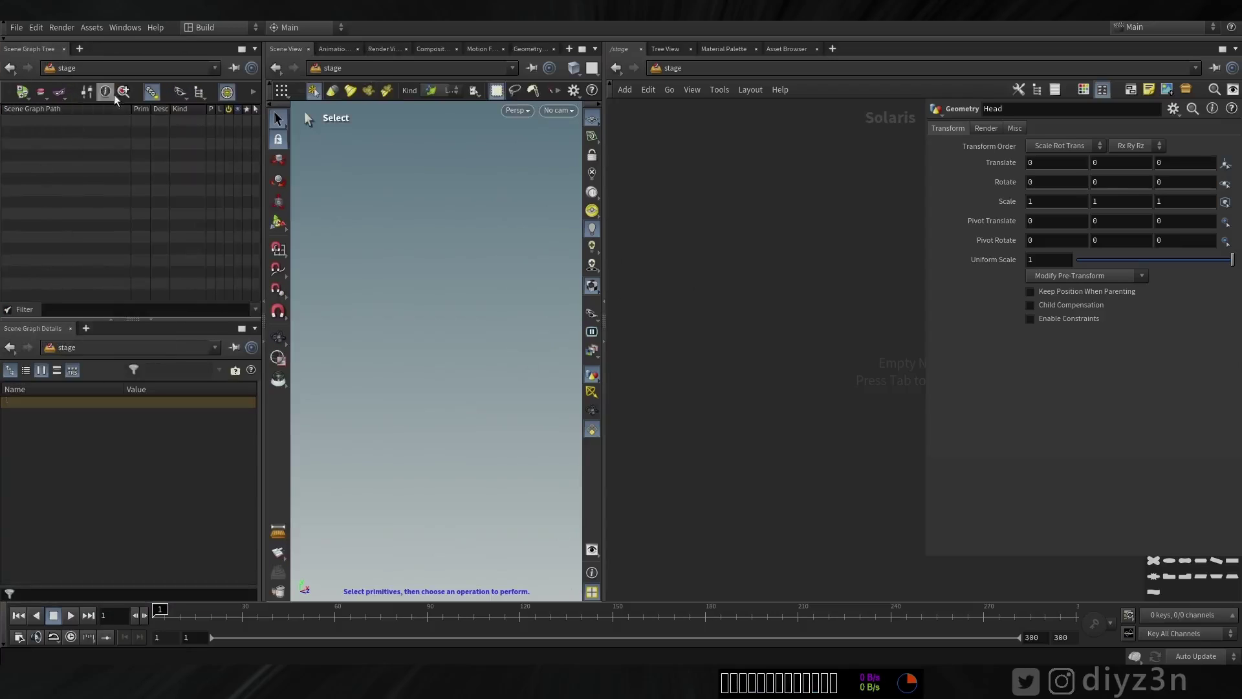
left_click(80, 48)
mouse_move(91, 238)
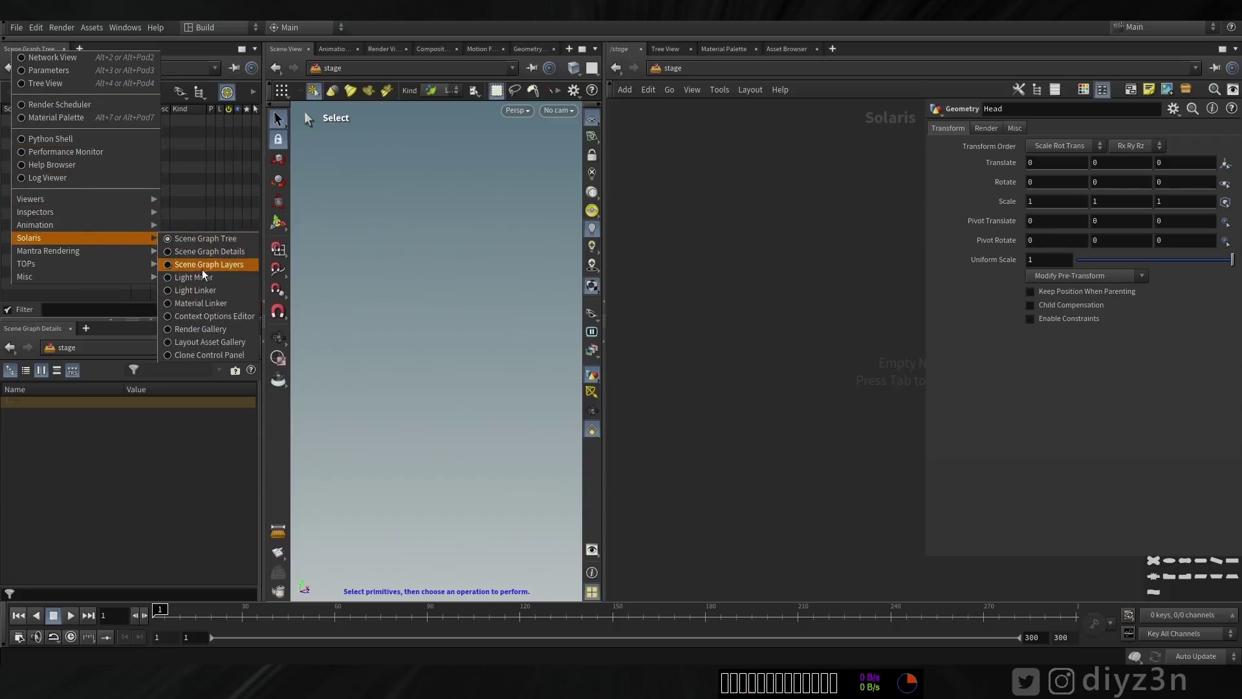
left_click(656, 292)
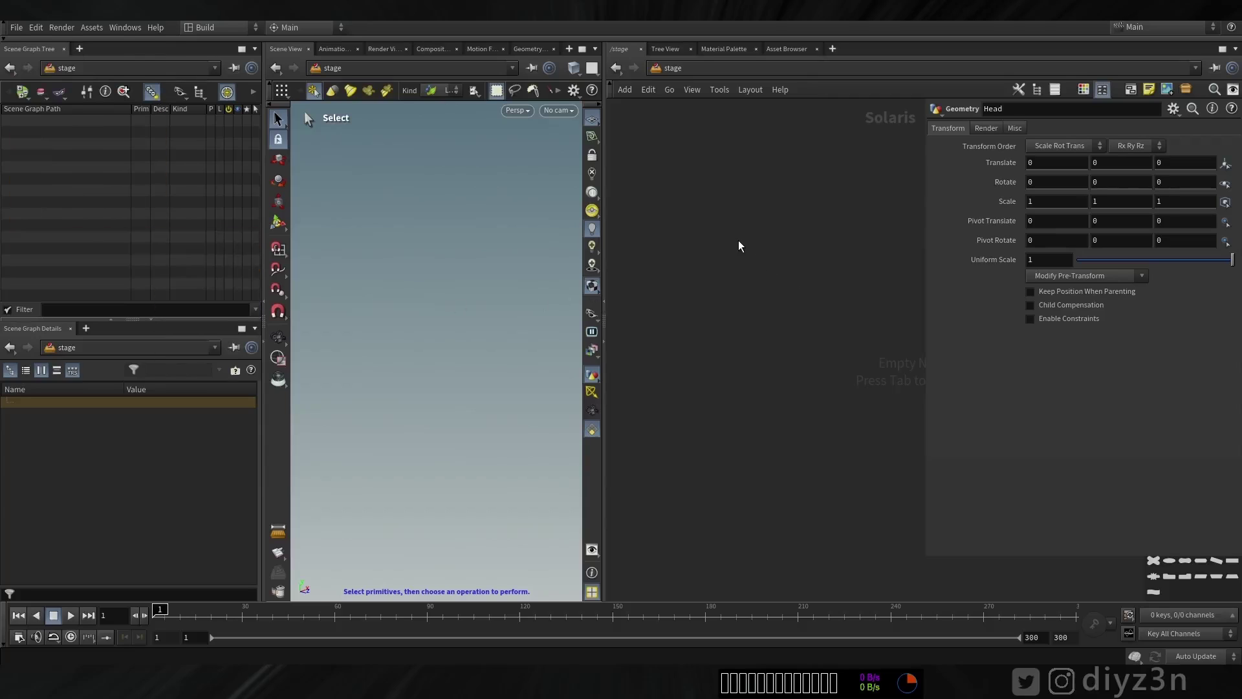
- Add a SOP Import node to the stage network
key("Tab")
type("sop")
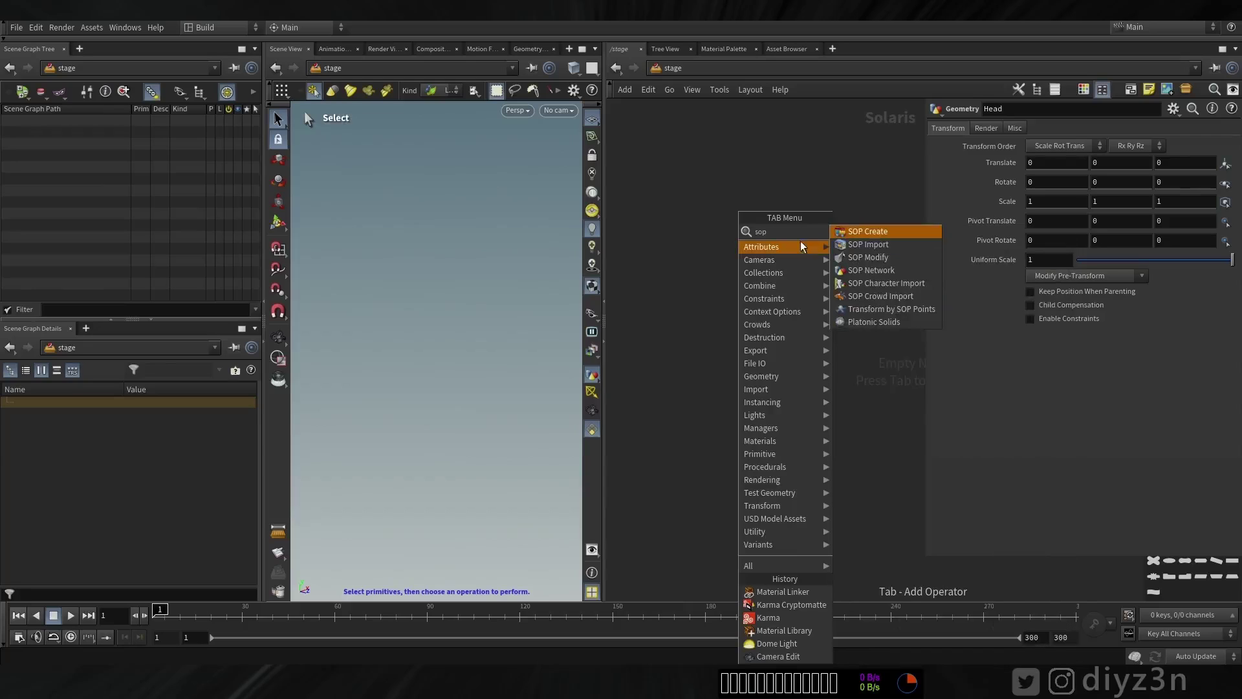
left_click(870, 244)
left_click(711, 223)
right_click_drag(759, 255, 782, 254)
right_click(781, 254)
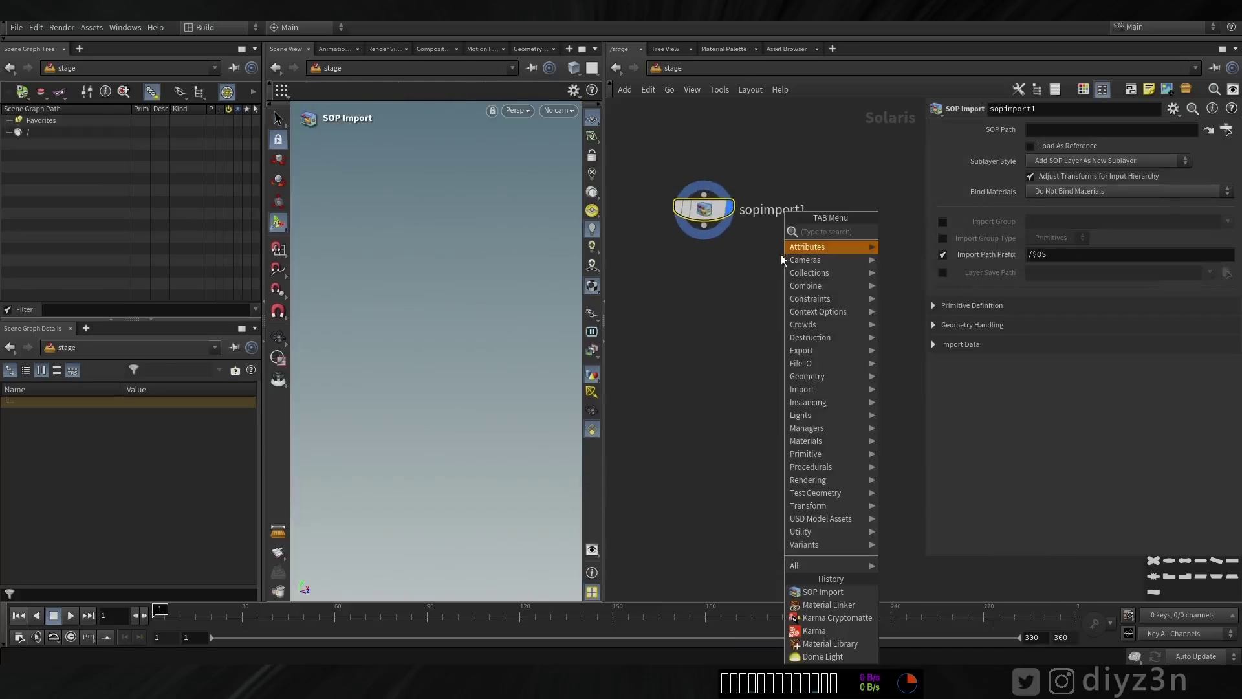
- Return to the Head geometry network, delete the merge1 node and display pointdeform1
left_click(707, 271)
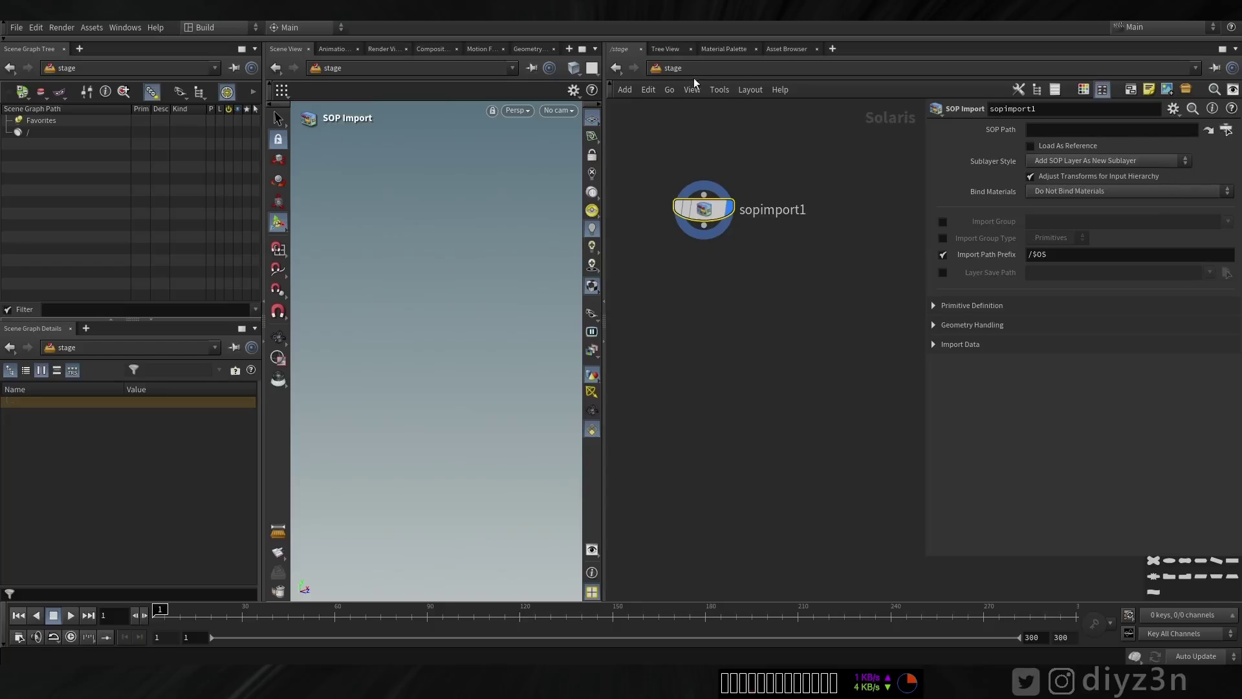
left_click(674, 68)
left_click(680, 91)
double_click(742, 315)
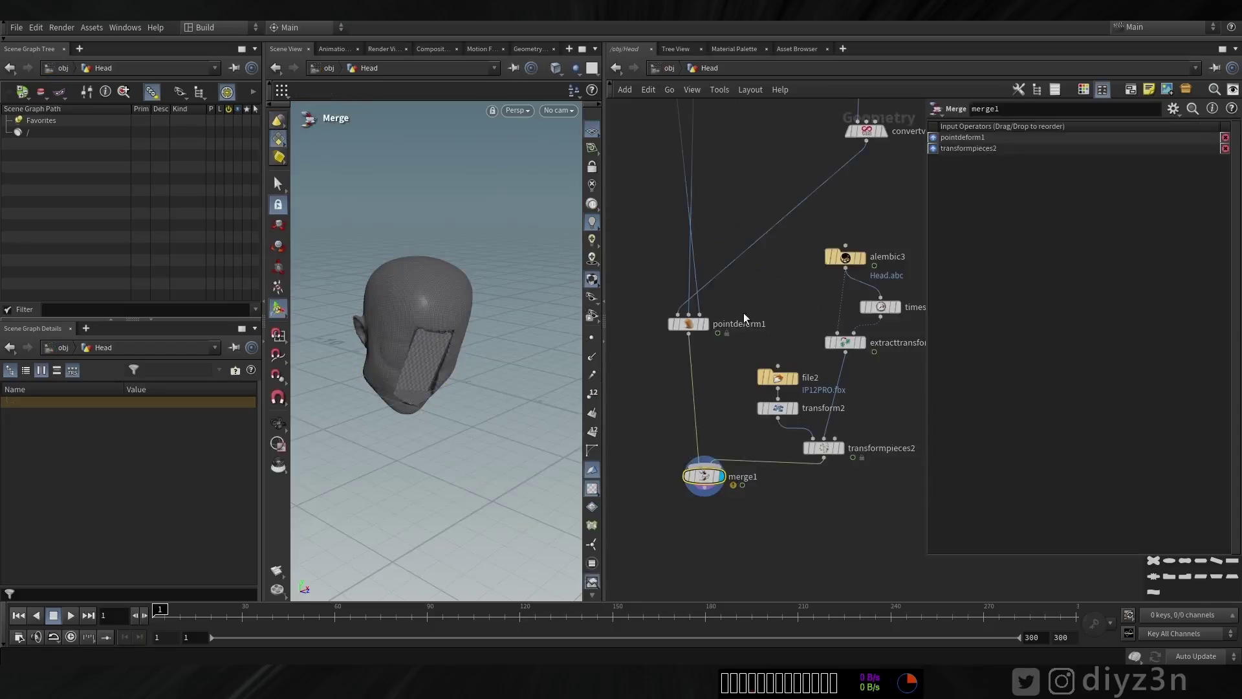
middle_click_drag(726, 395, 728, 283)
right_click_drag(728, 283, 734, 308)
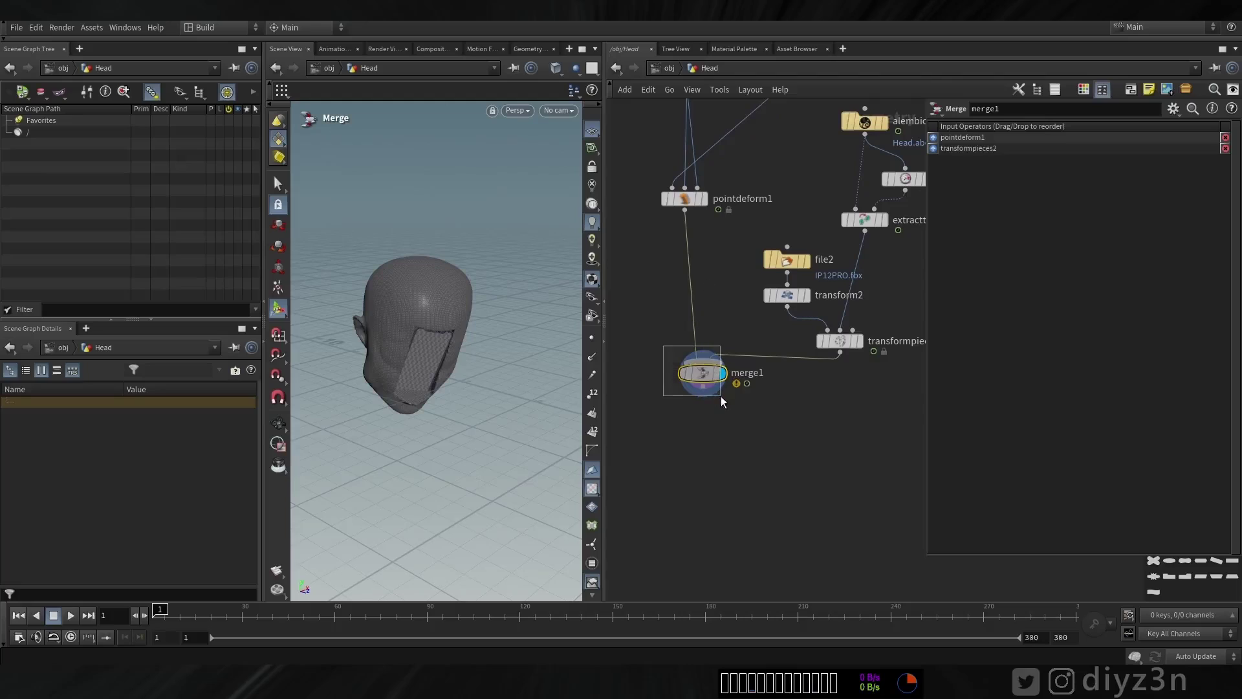
left_click(703, 199)
- Add a Null node below pointdeform1, connect it to that node and name it Head
key("Tab")
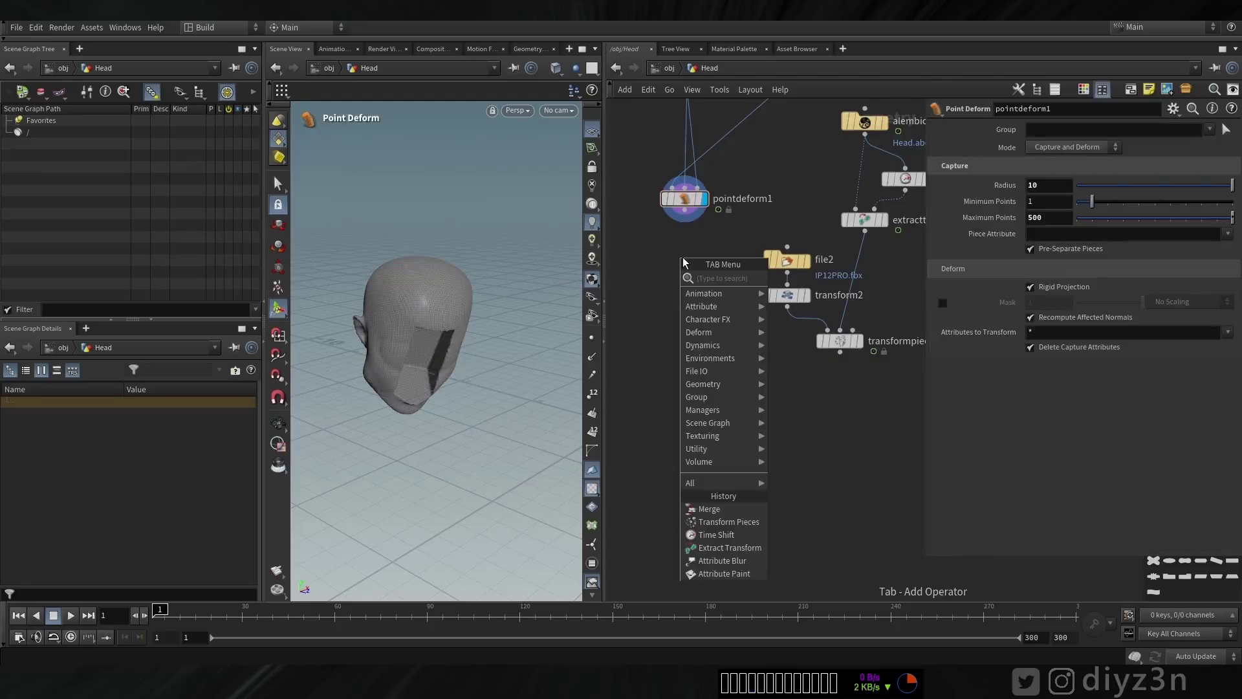
type("nu")
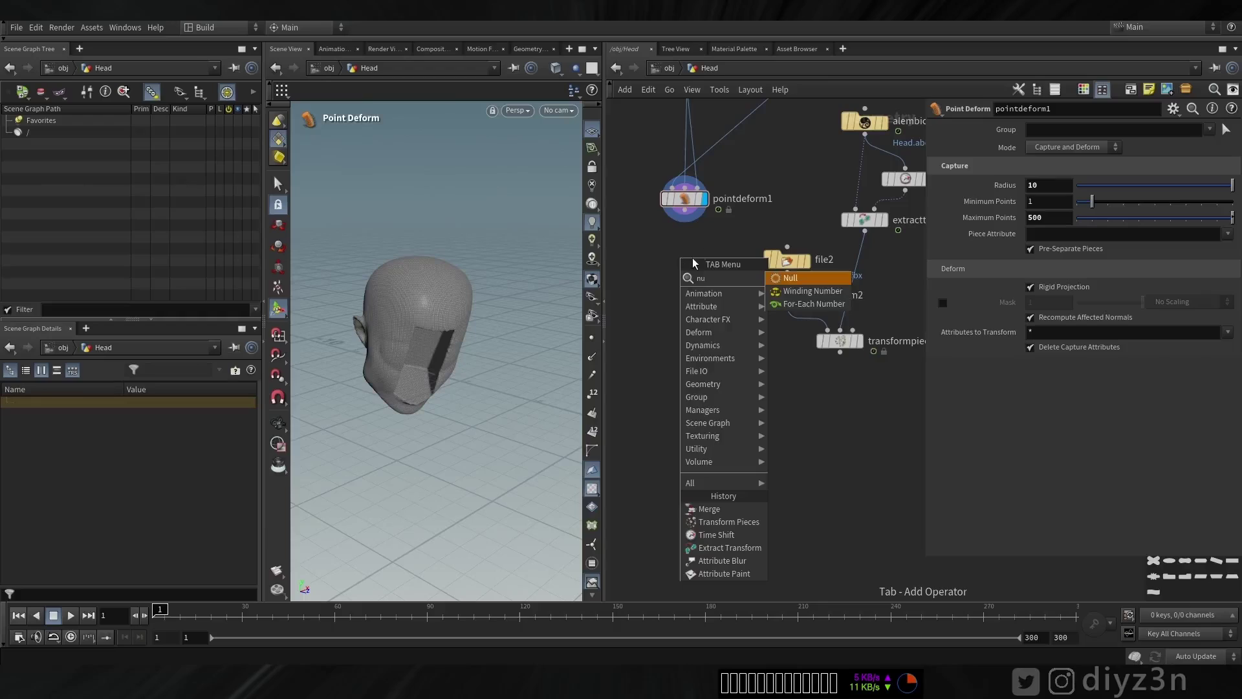
left_click(809, 279)
left_click(684, 313)
double_click(717, 314)
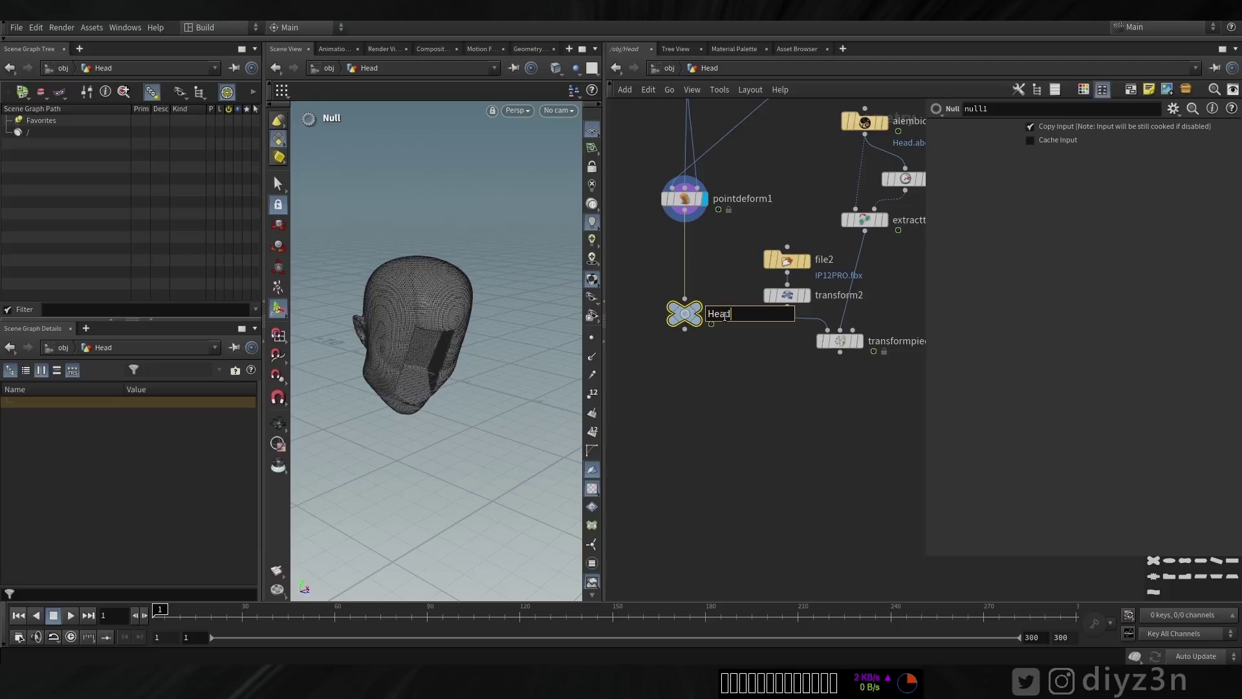
type("Head")
key("Return")
left_click_drag(709, 321, 698, 379)
- Duplicate the Head null, connect the copy to transformpieces2's output and rename it Mobile
key("ctrl+c")
key("ctrl+v")
left_click(809, 401)
left_click(840, 351)
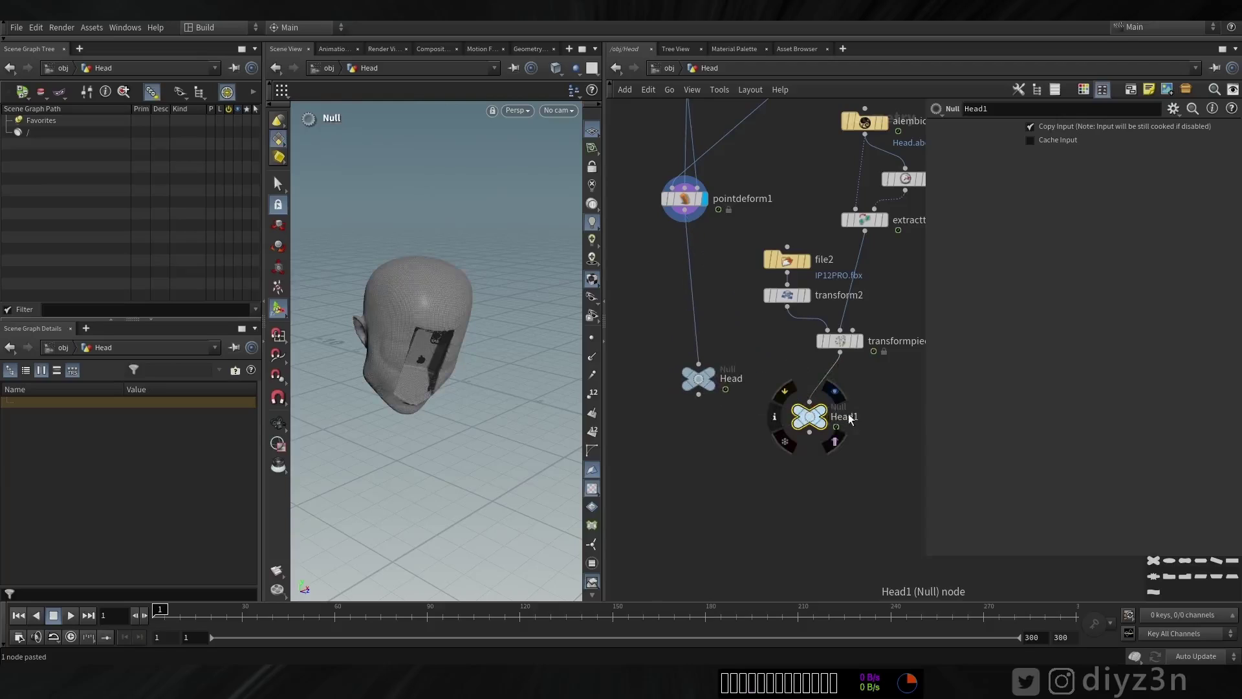
double_click(858, 416)
type("M")
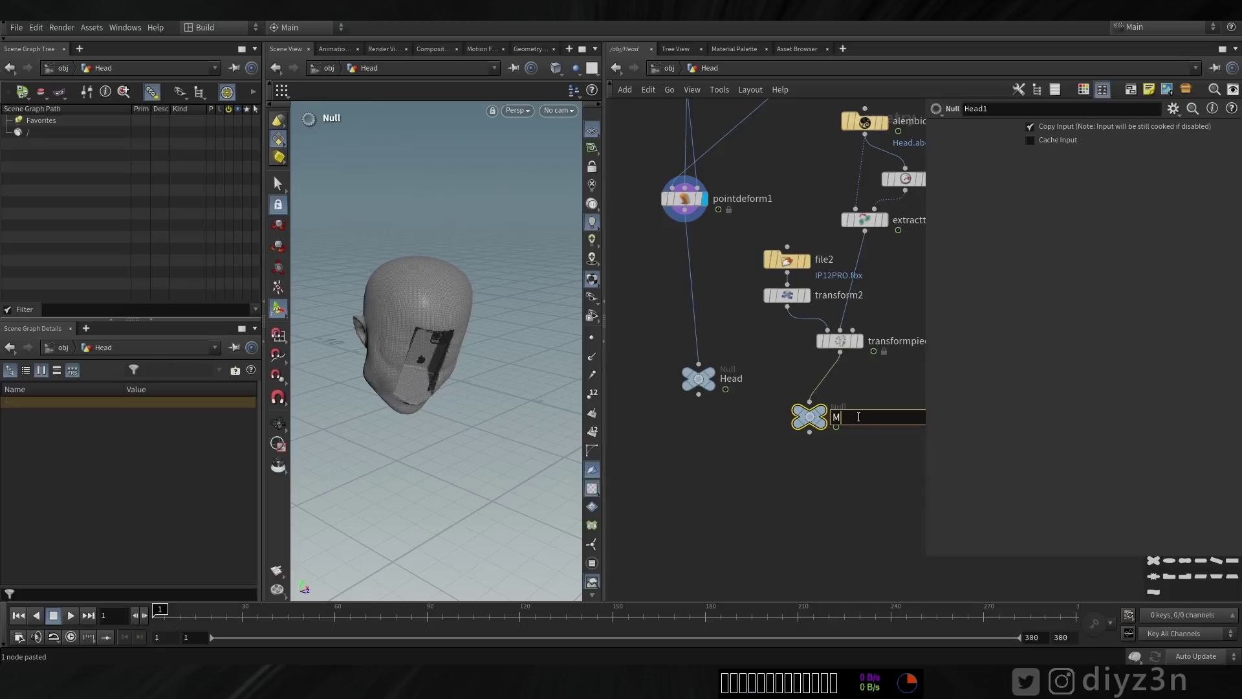
type("obile")
key("Return")
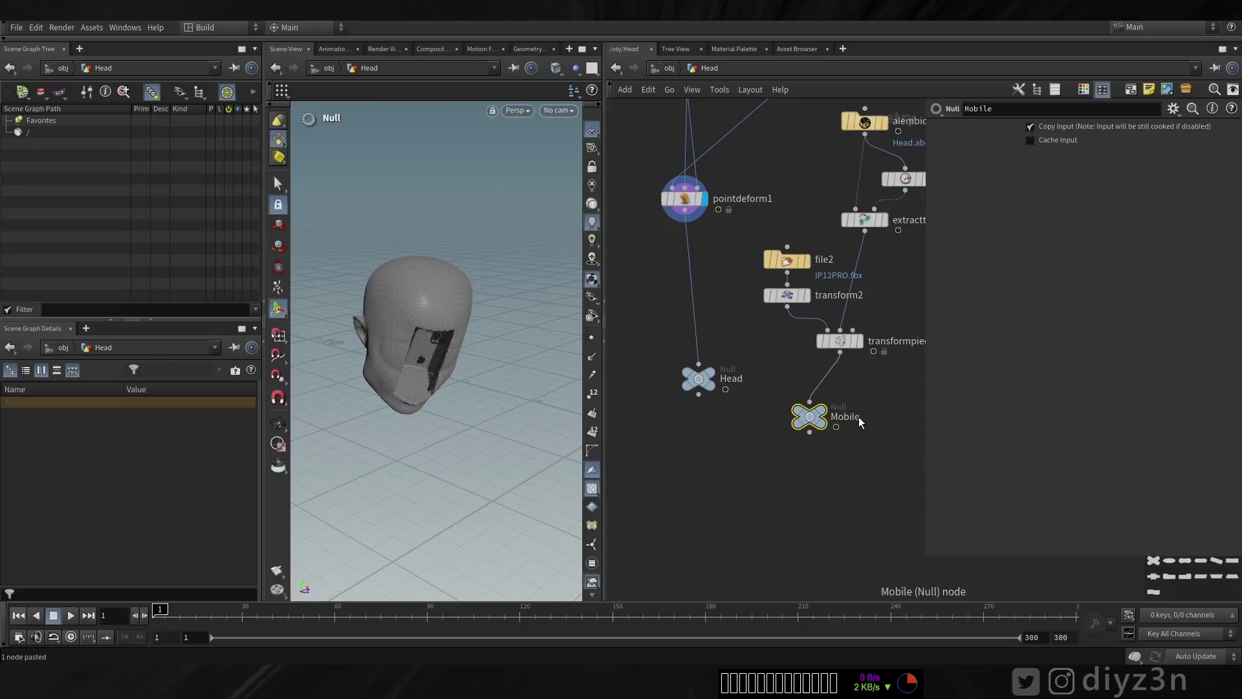
- Set the display flag on the Head null and align the Mobile null beneath transformpieces2
left_click(835, 393)
left_click(711, 379)
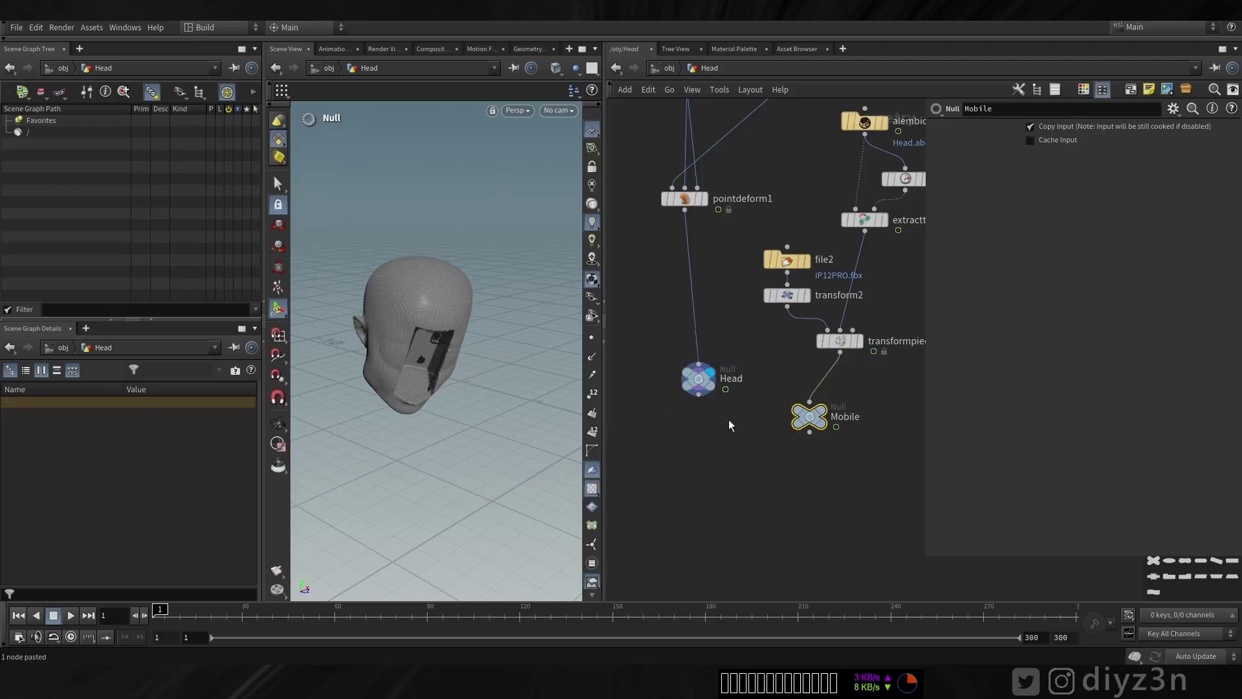
left_click_drag(813, 421, 842, 409)
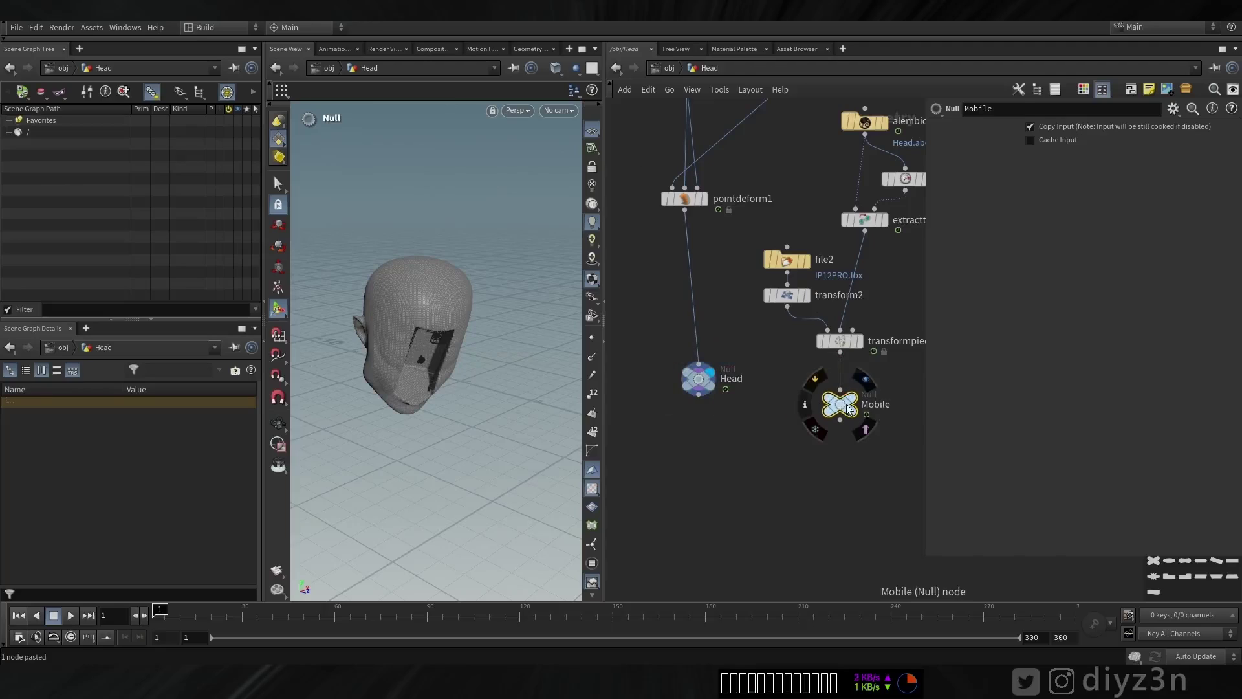
- Return to the stage network and set the SOP Import node's SOP Path to /obj/Head/Head
left_click(657, 68)
left_click(697, 173)
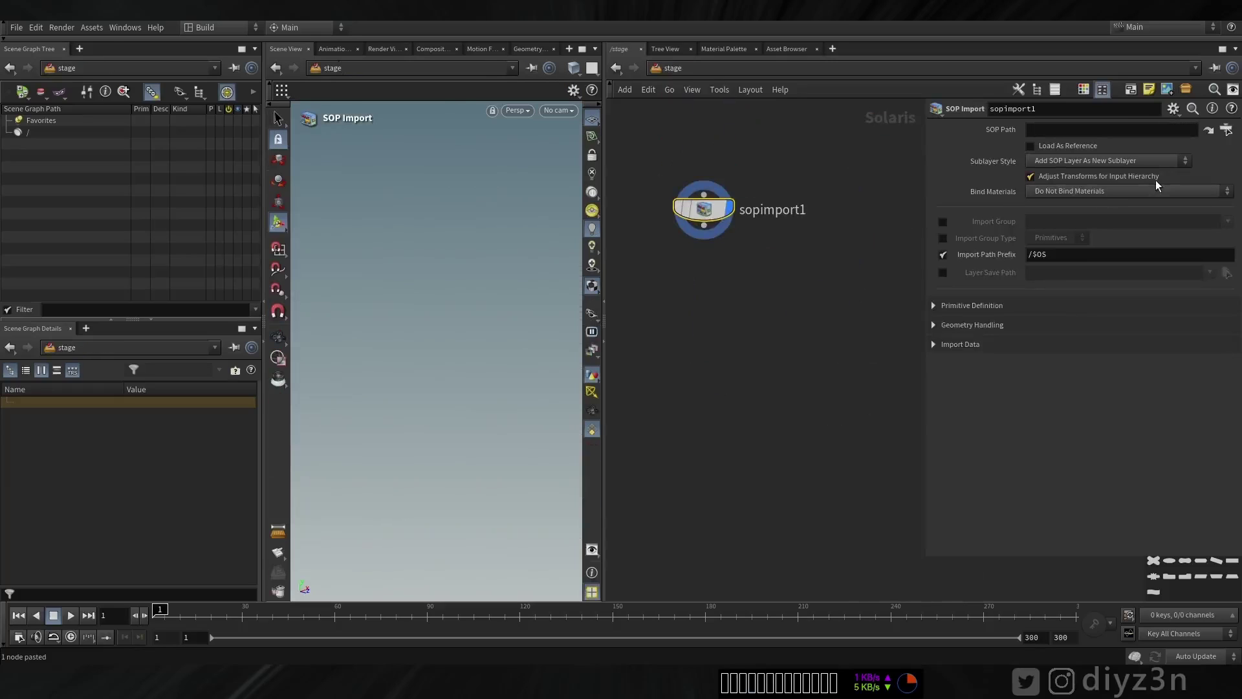
left_click(1227, 130)
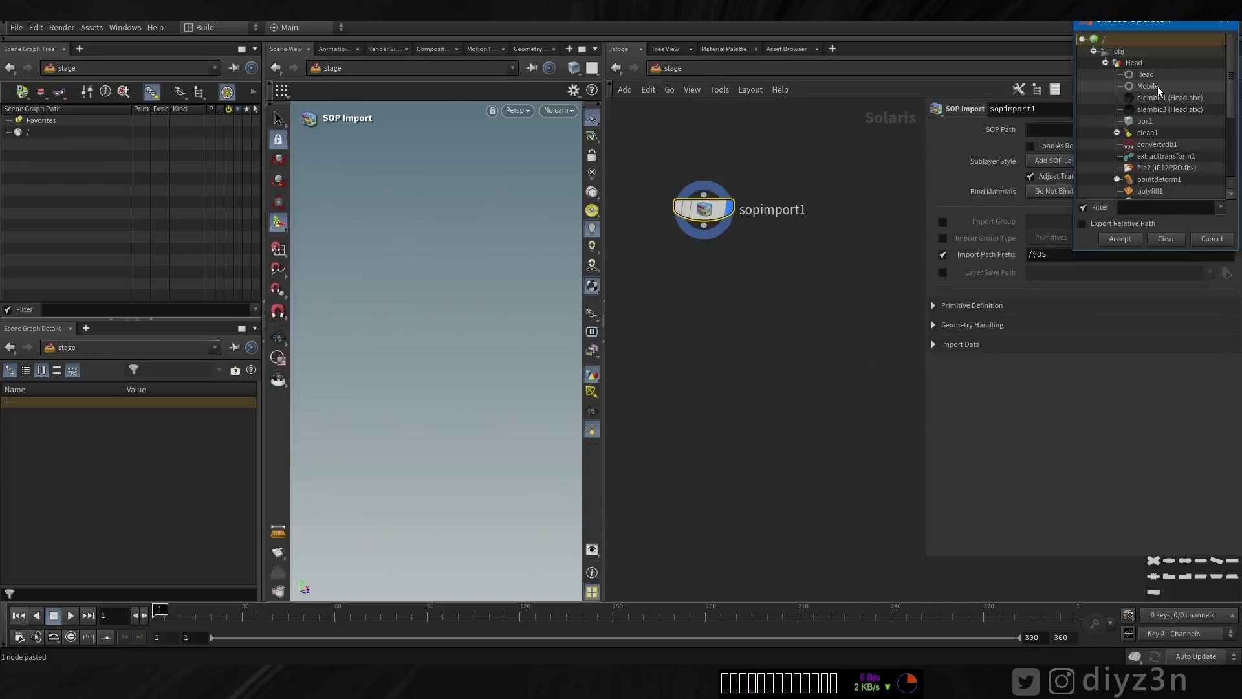
double_click(1156, 79)
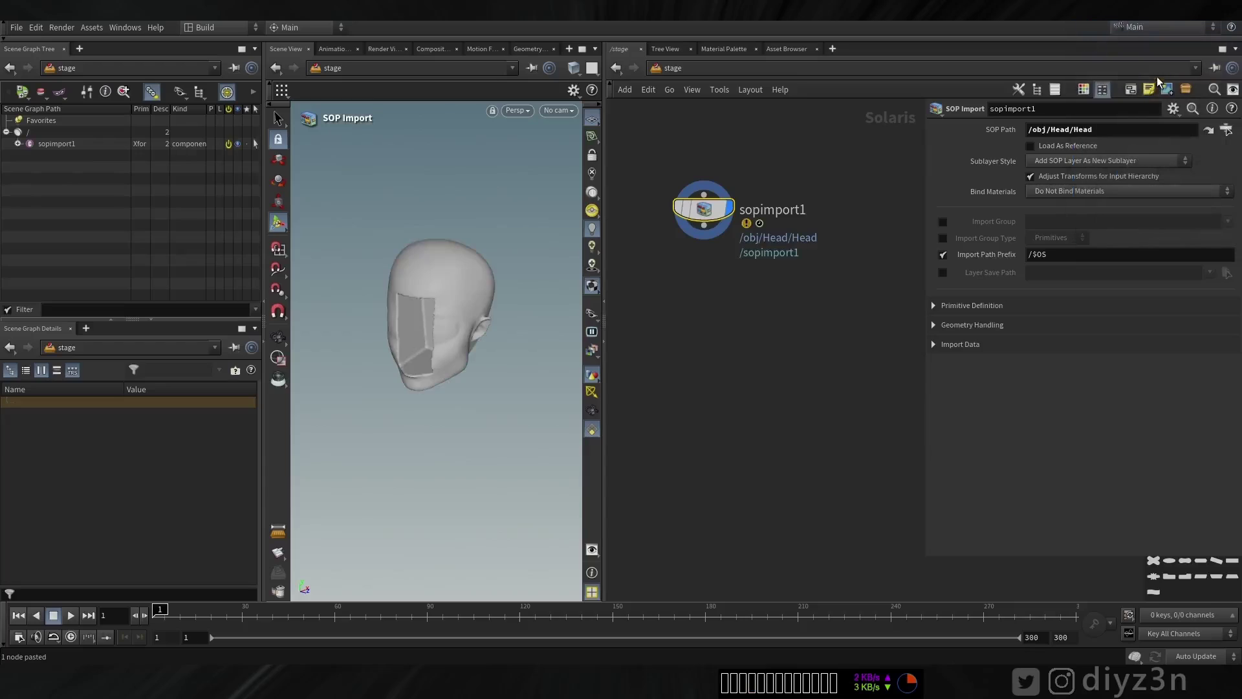
- Expand the imported primitive in the scene graph and rename the SOP Import node Head
left_click(18, 143)
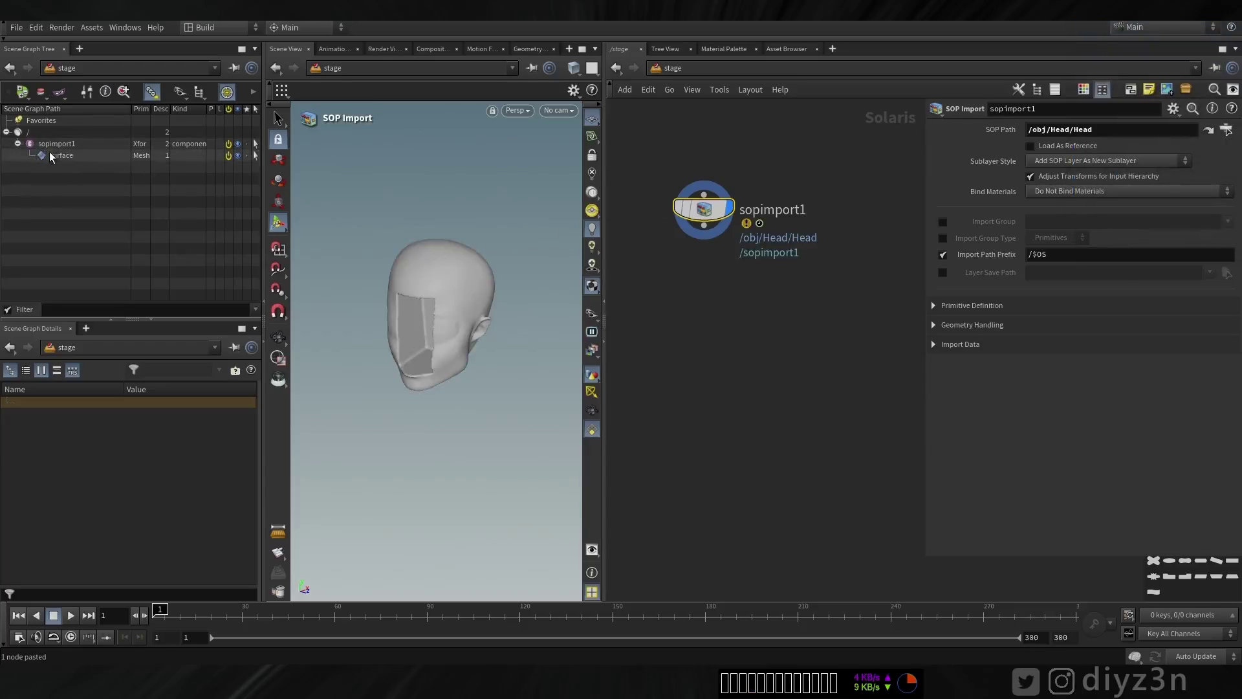
double_click(775, 224)
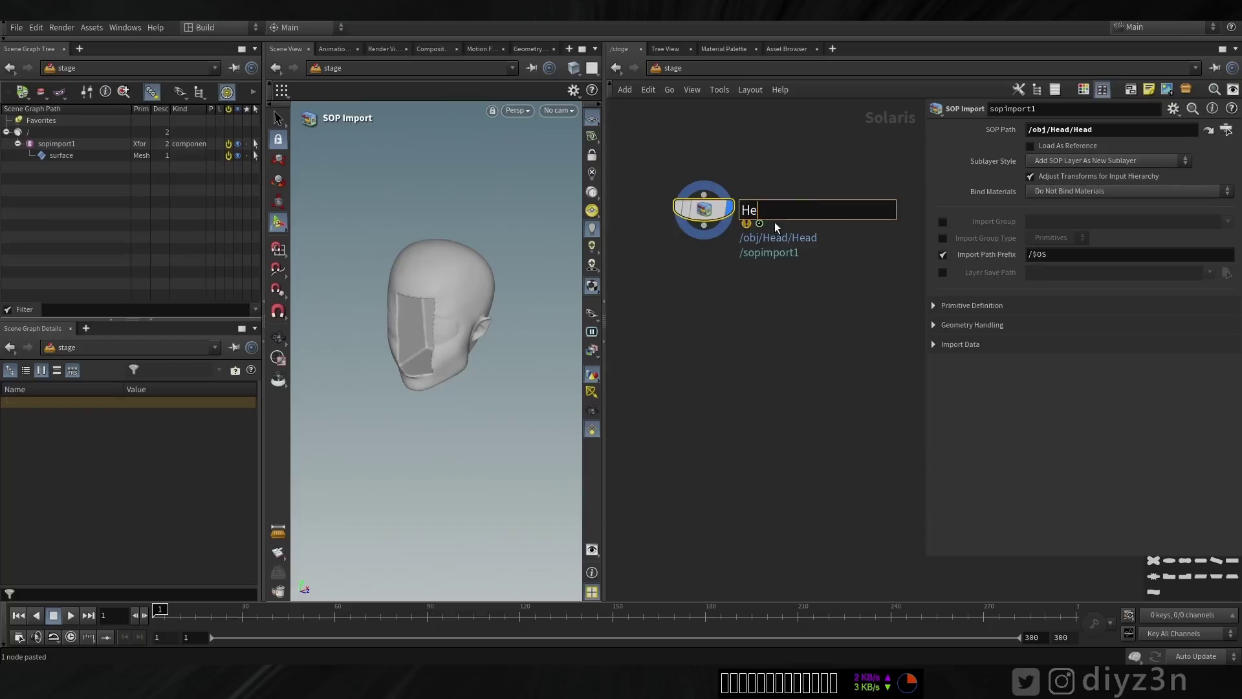
type("Head")
key("Return")
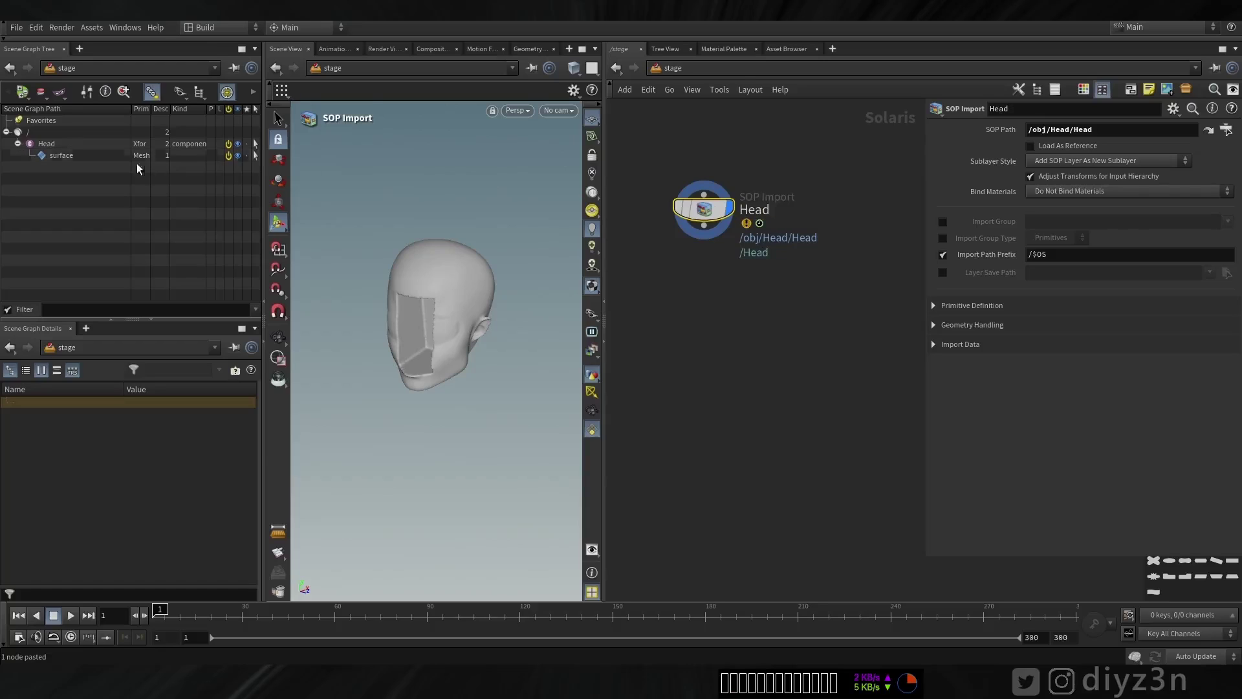
left_click_drag(703, 210, 719, 211)
- Check the Head import node's warning and set its Sublayer Style to Merge SOP Layer Into Existing Active Layer
left_click(677, 211)
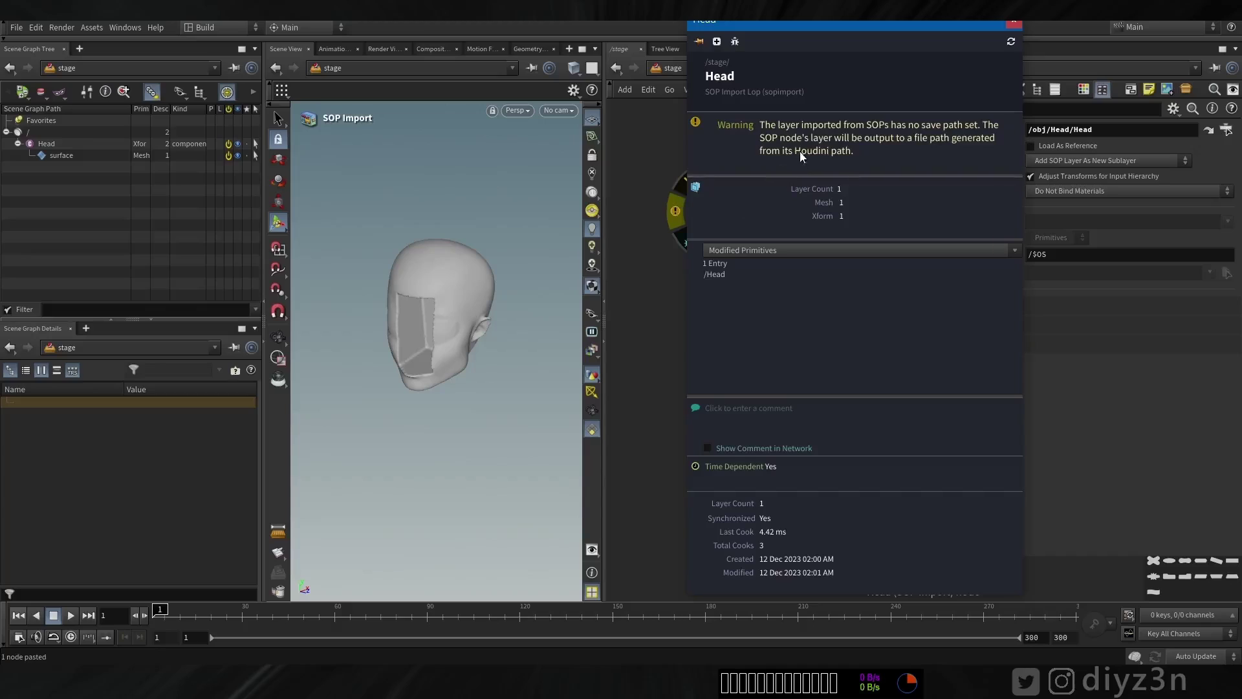
left_click(1011, 23)
left_click(1065, 146)
left_click(1064, 151)
left_click(1062, 161)
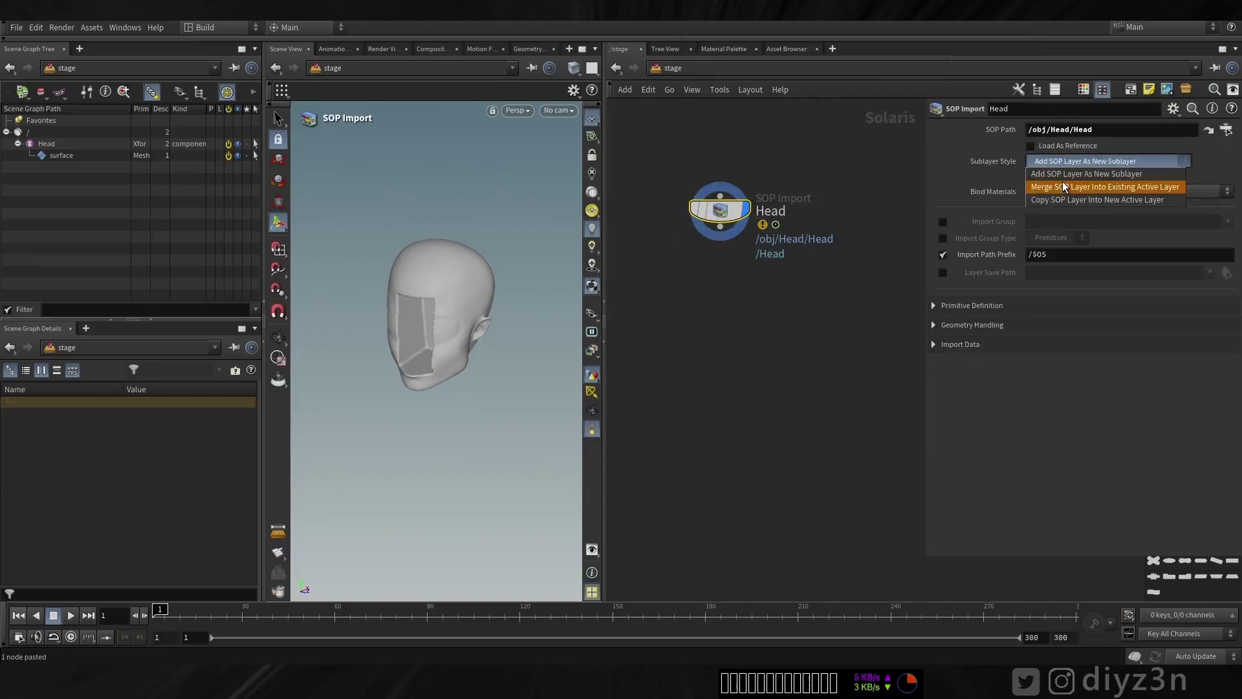
left_click(1063, 187)
- Go to the imported SOP network, insert a Name node between pointdeform1 and the Head null, and set its name to Face
left_click(45, 158)
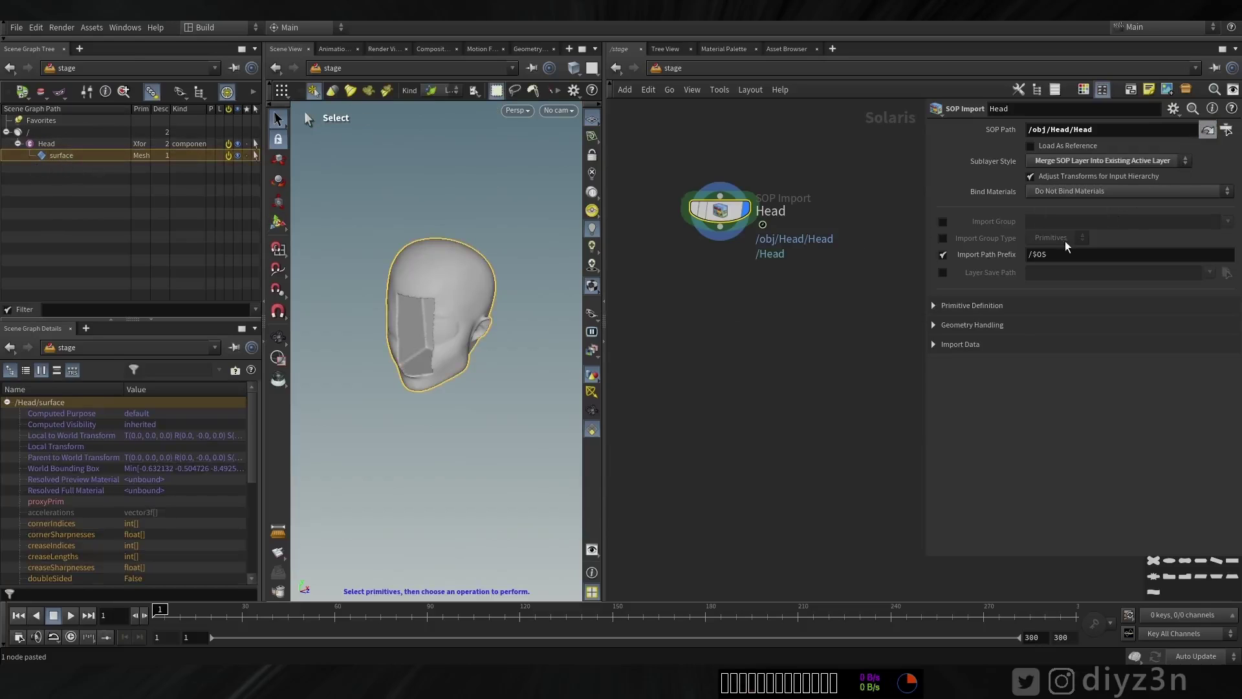
left_click(1208, 130)
key("Tab")
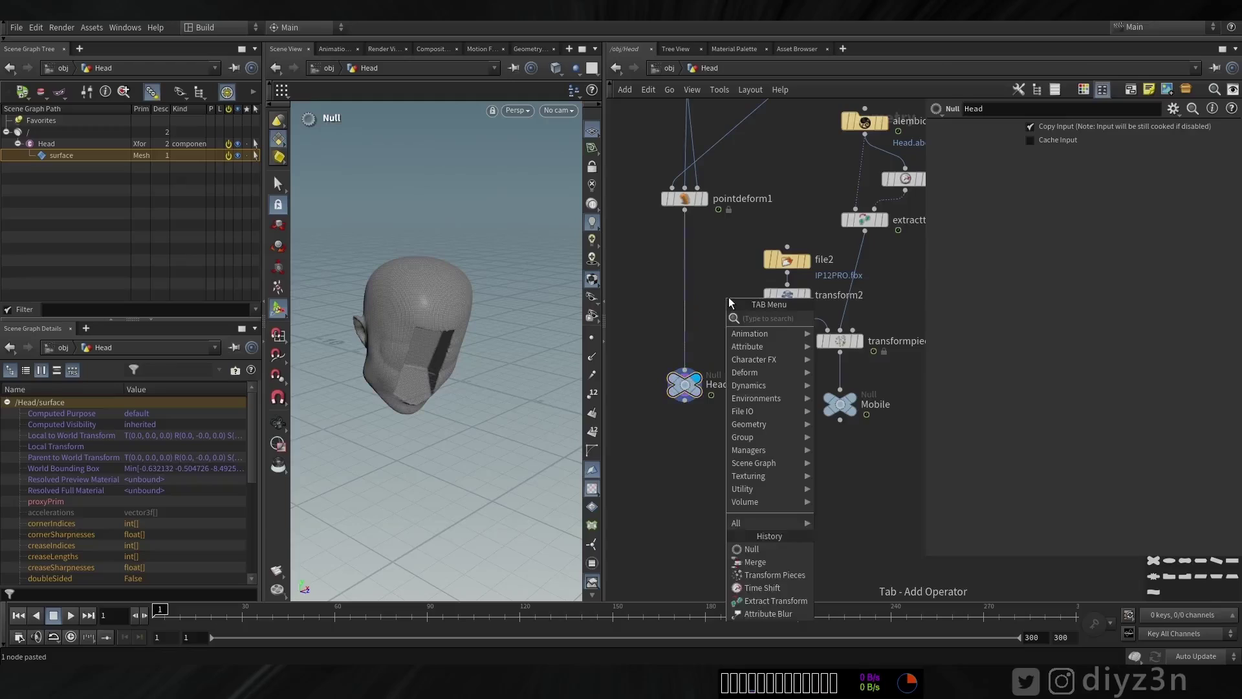
type("name")
left_click(854, 317)
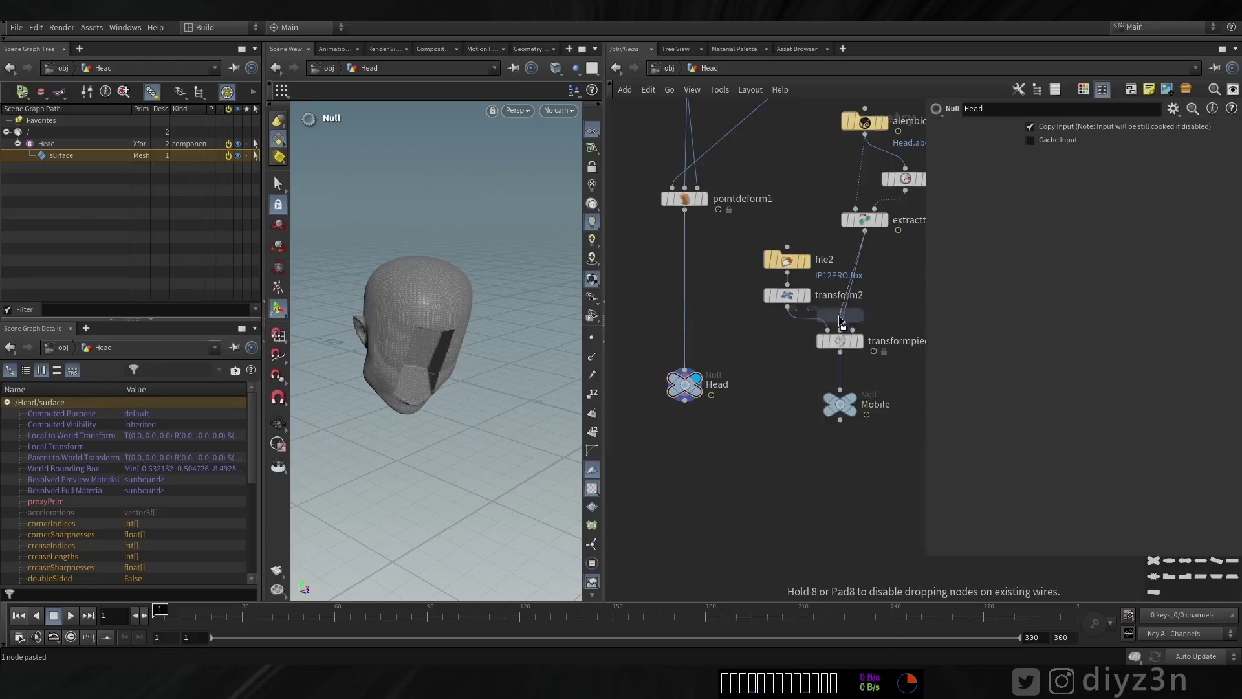
left_click(697, 328)
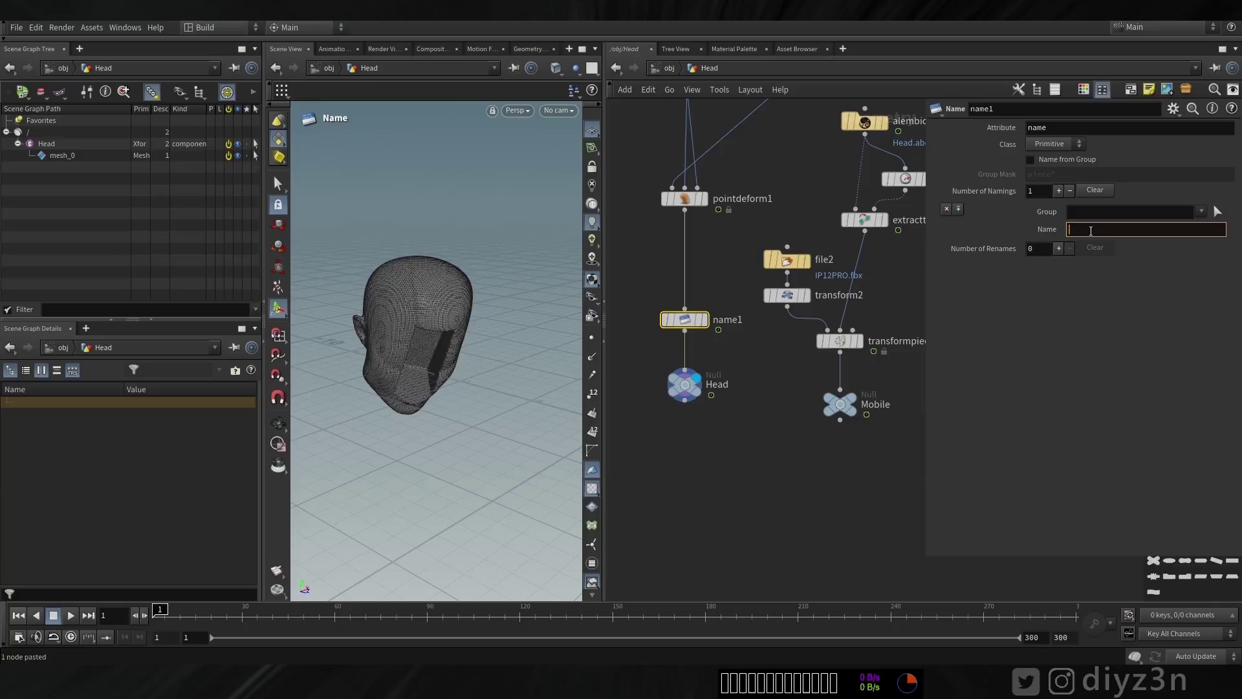
left_click(1091, 231)
type("Face")
key("Return")
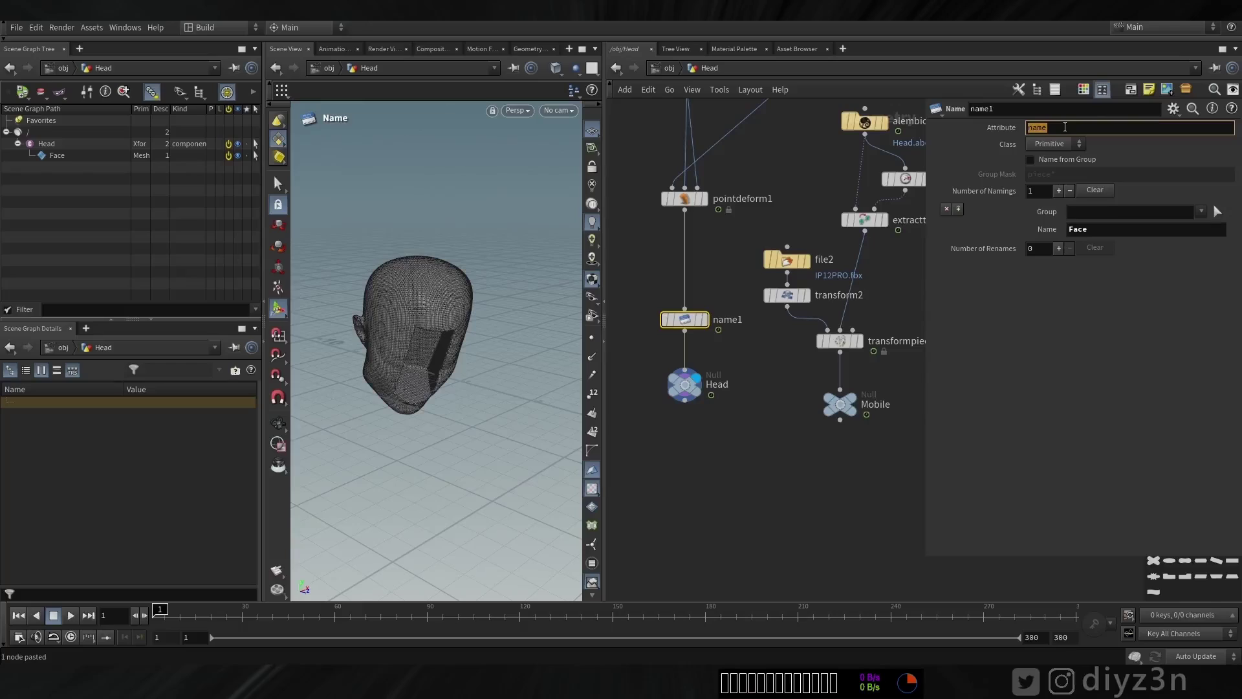
- Try a different attribute, pat, on name1 and set the attribute back to name
type("th")
key("Return")
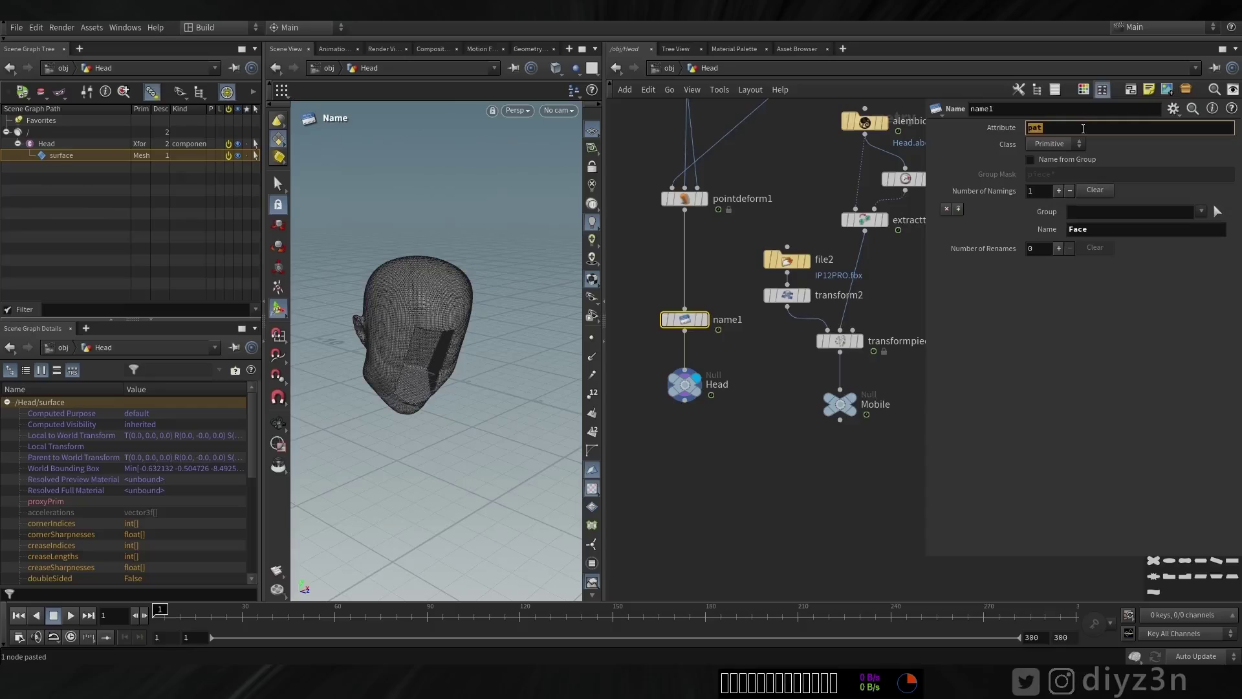
type("name")
key("Return")
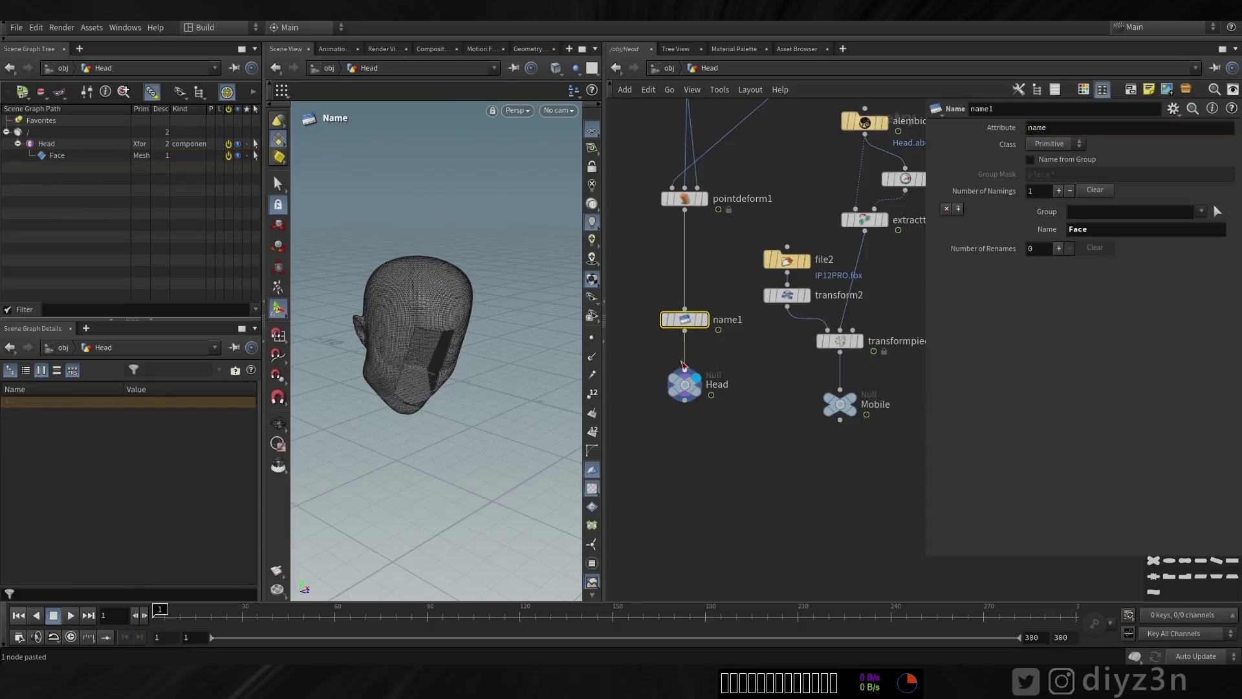
- Try a copy of name1 between transformpieces2 and the Mobile null, inspect its attributes and delete it
left_click_drag(687, 322, 687, 333)
key("ctrl+c")
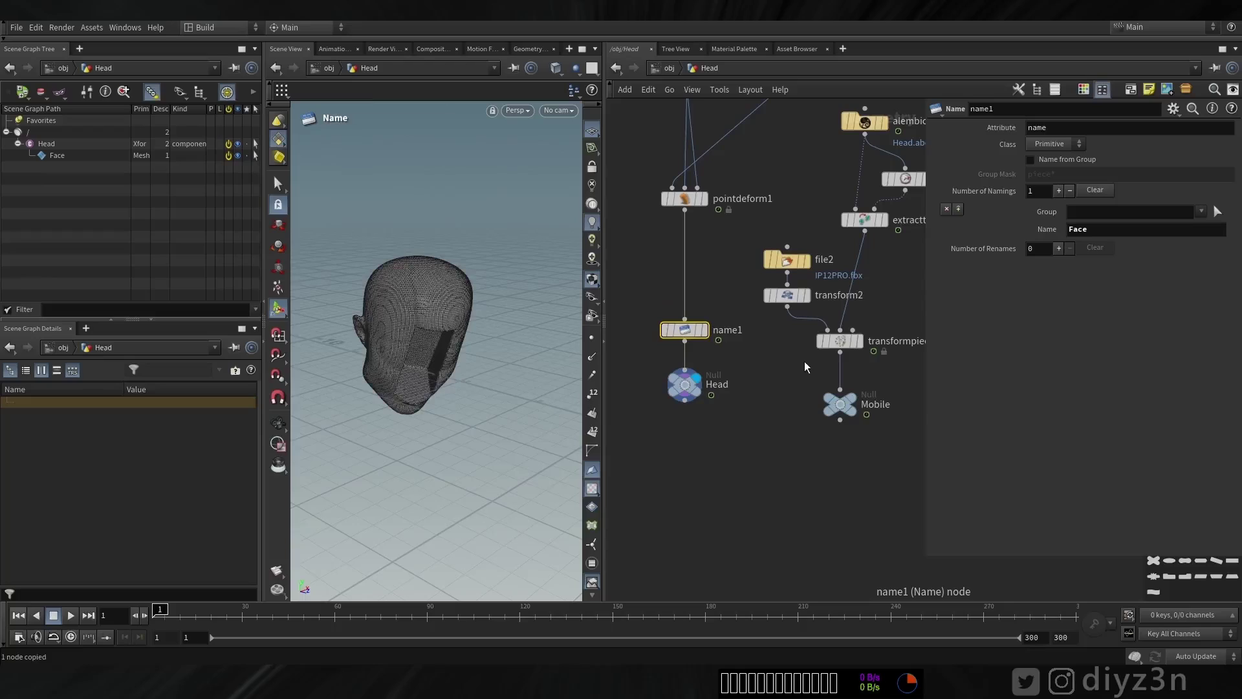
key("ctrl+v")
left_click_drag(799, 363, 842, 388)
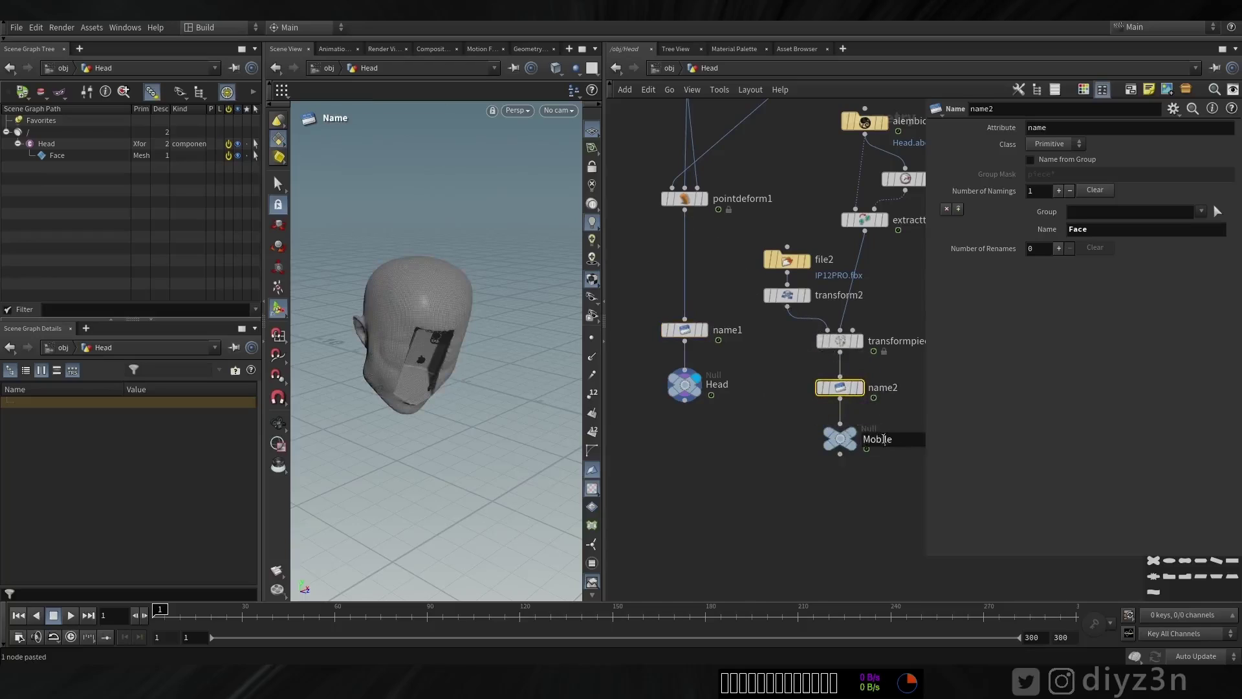
left_click(897, 375)
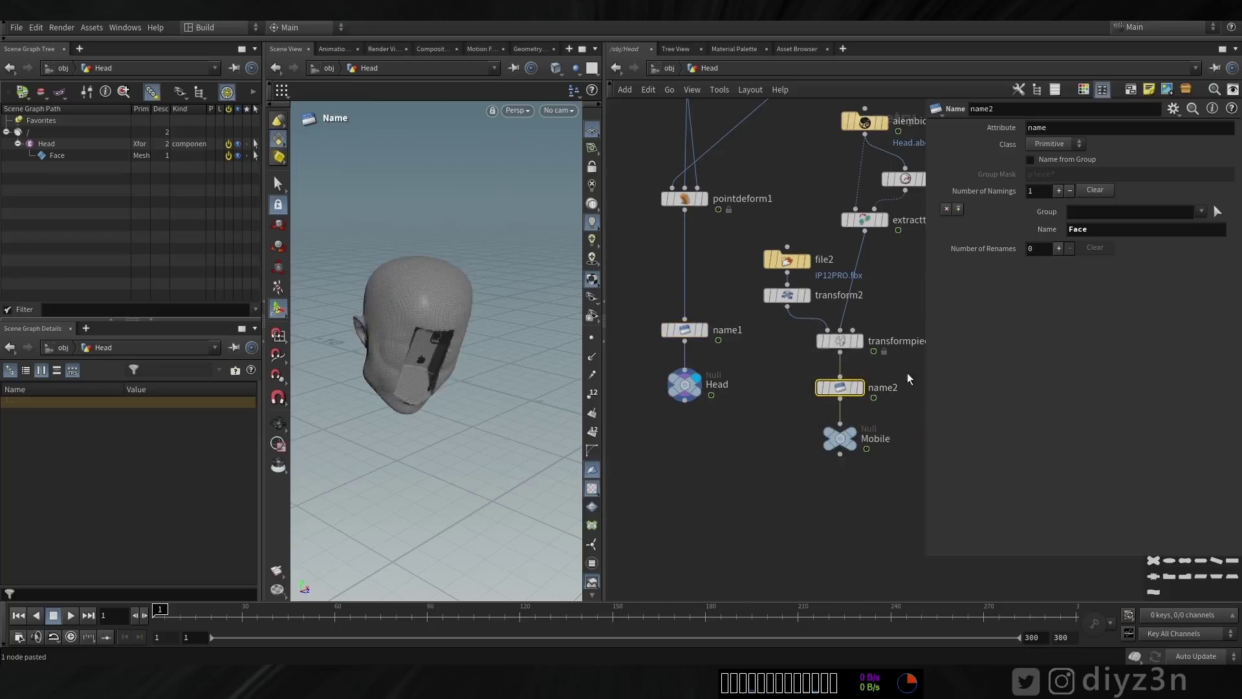
left_click(841, 389)
middle_click(842, 390)
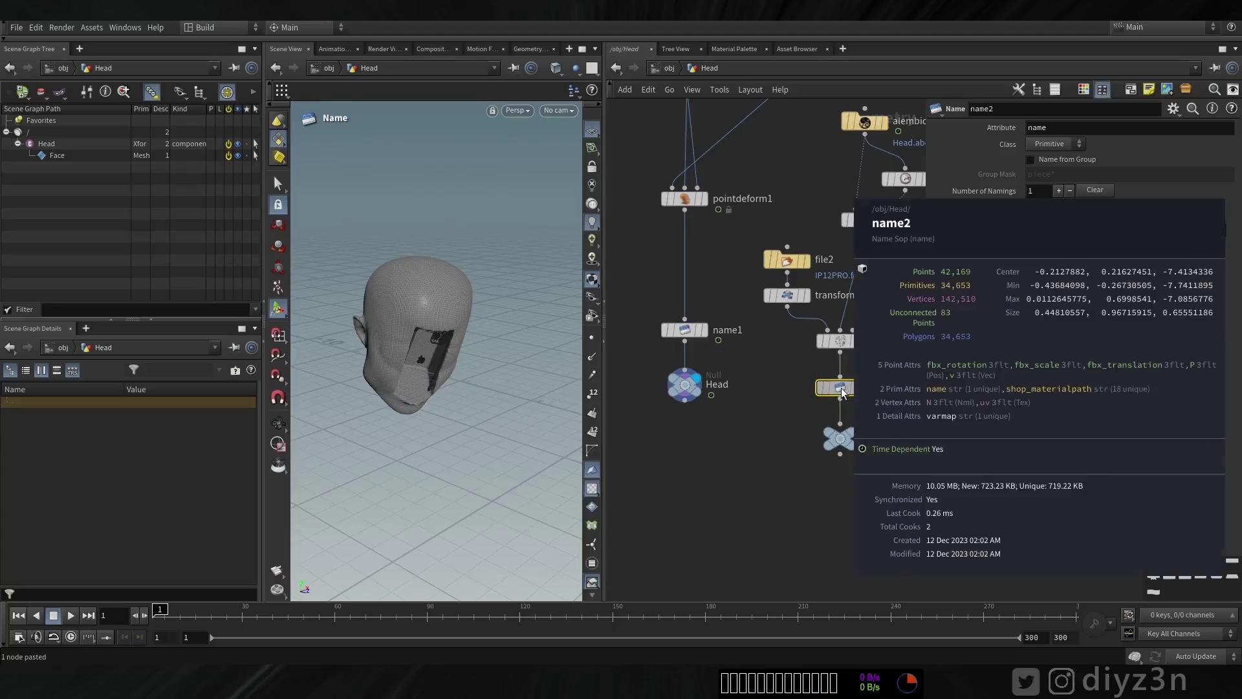
key("Delete")
- Examine the phone's named pieces with a temporary Exploded View at a uniform scale of 3.65 and delete that node
middle_click(840, 341)
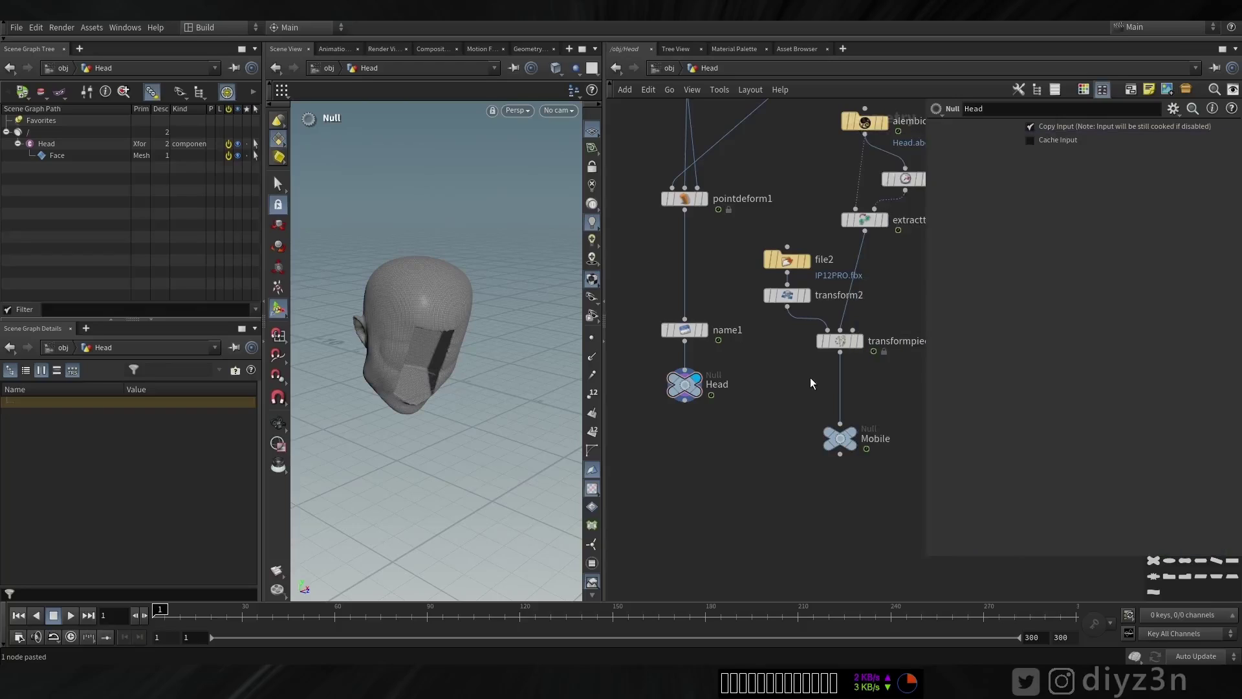
key("Tab")
type("expl")
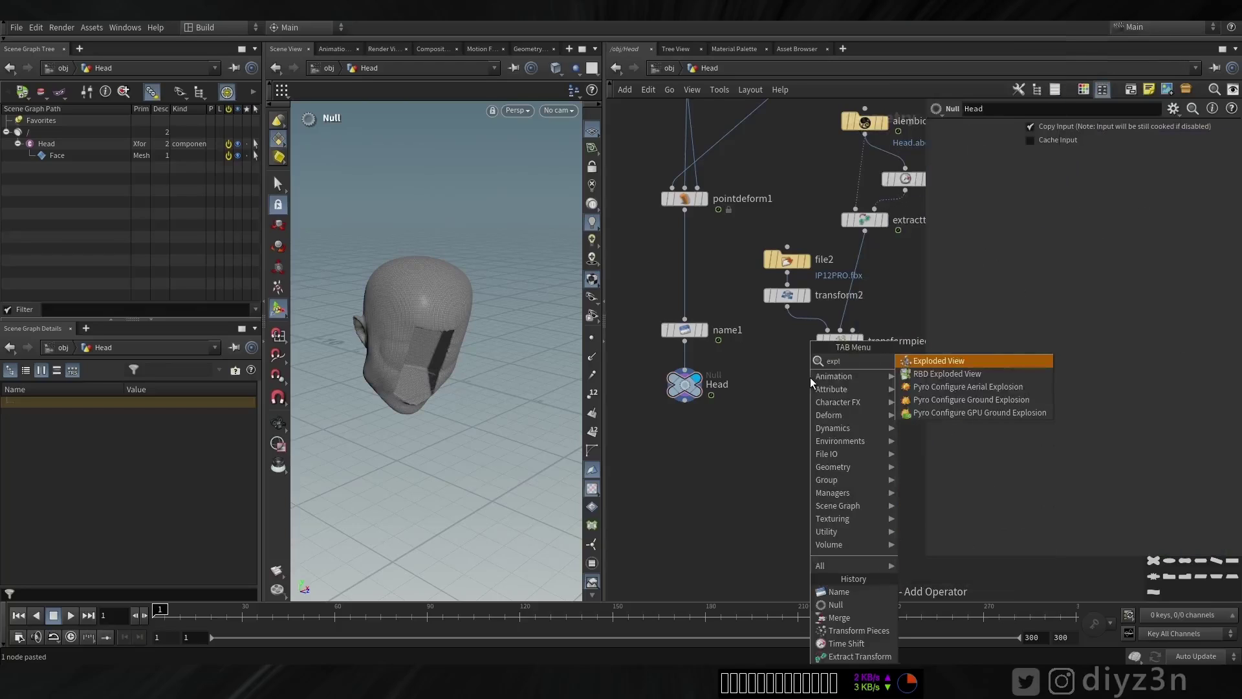
left_click(911, 360)
left_click(776, 391)
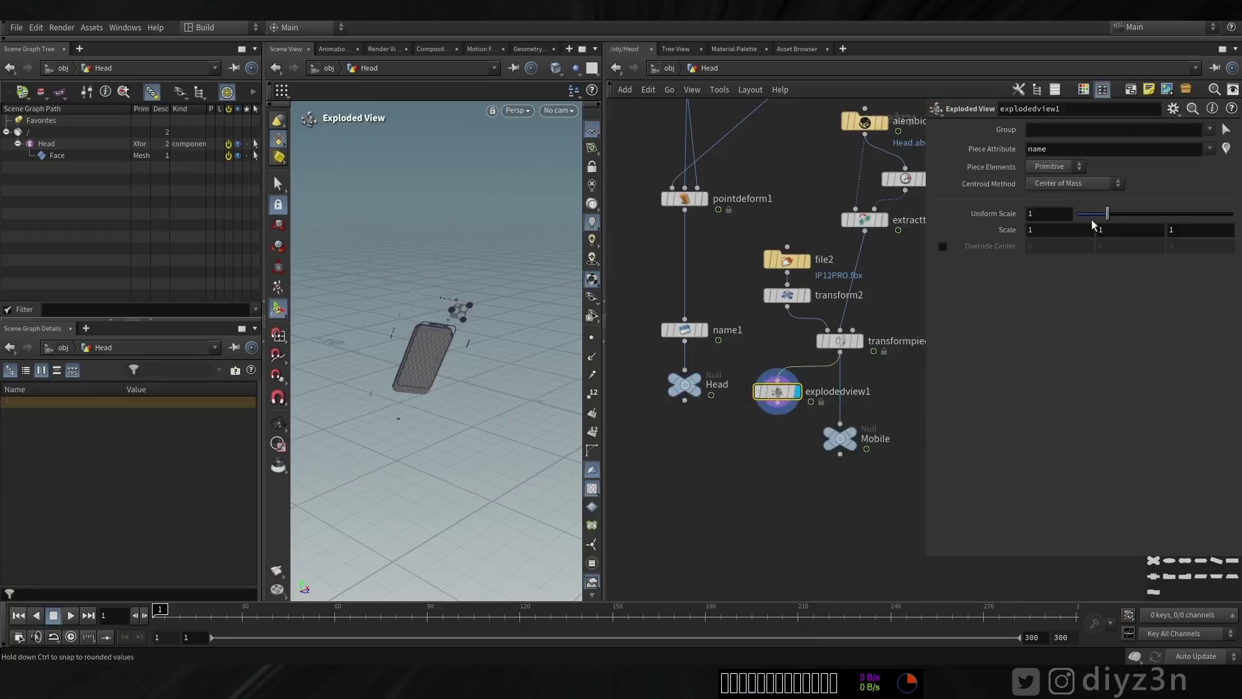
left_click_drag(1107, 215, 1190, 214)
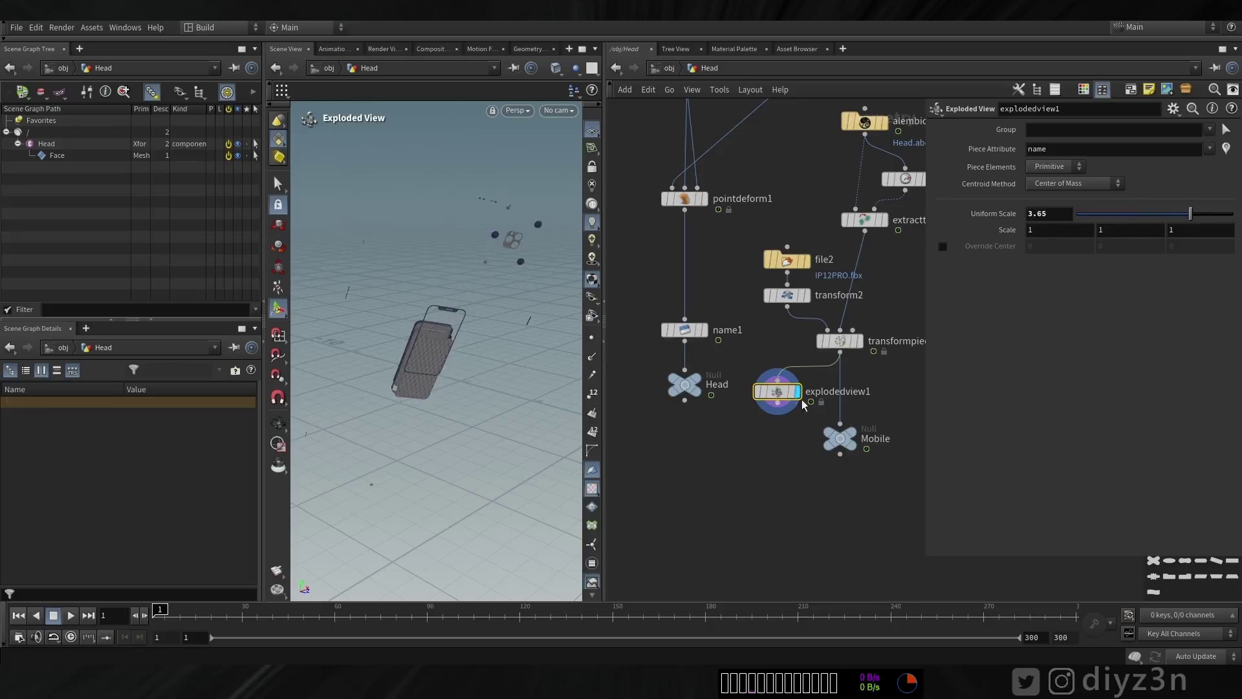
key("Delete")
- Return to the stage network, duplicate the Head SOP Import node and name the copy Mobile
left_click(666, 67)
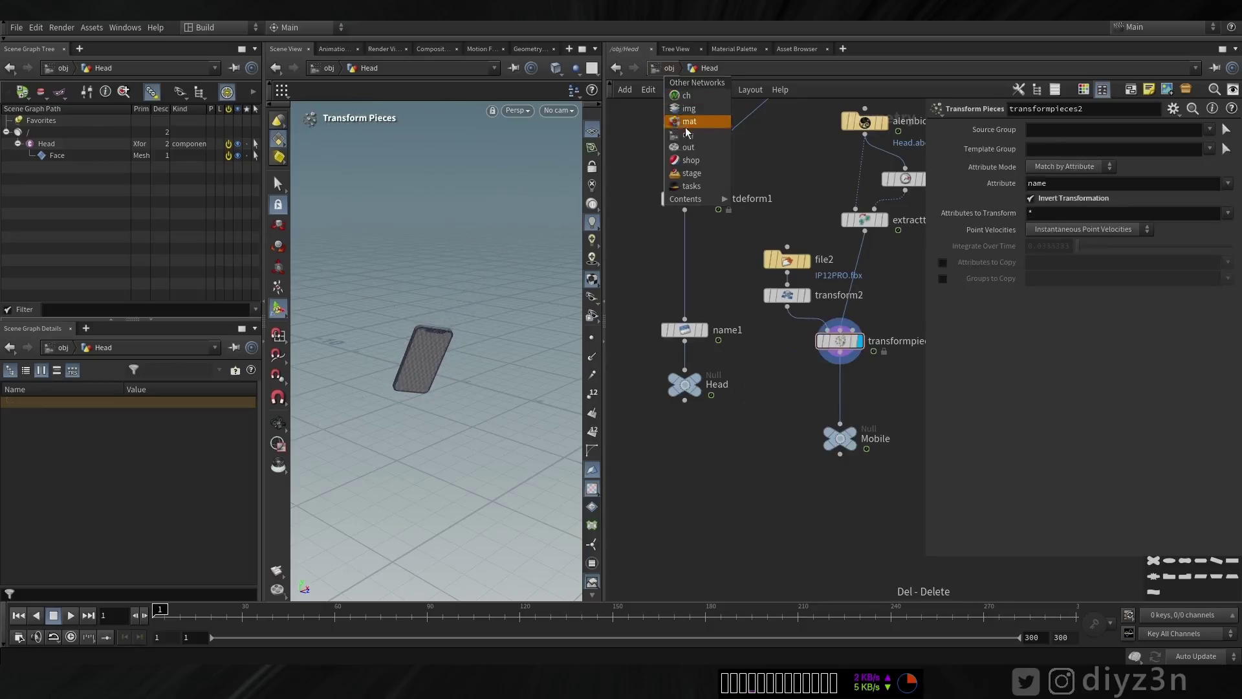
left_click(685, 167)
left_click_drag(710, 222, 683, 221)
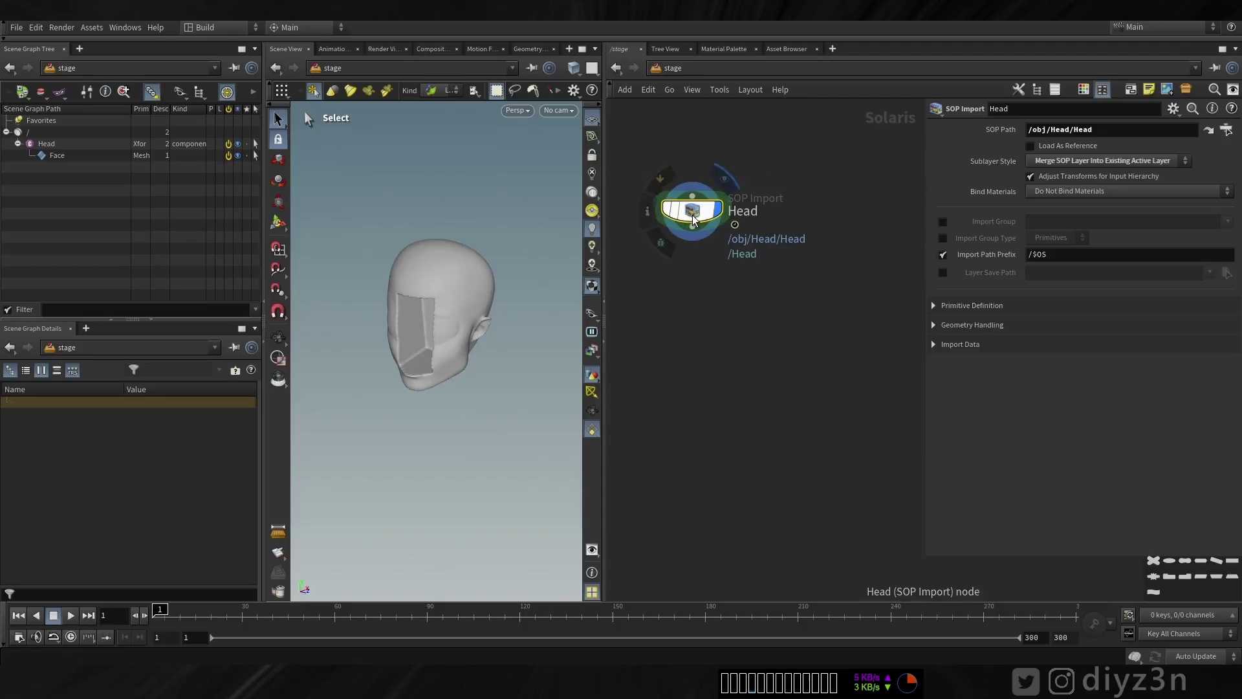
key("ctrl+c")
key("ctrl+v")
left_click_drag(817, 227, 835, 223)
double_click(875, 220)
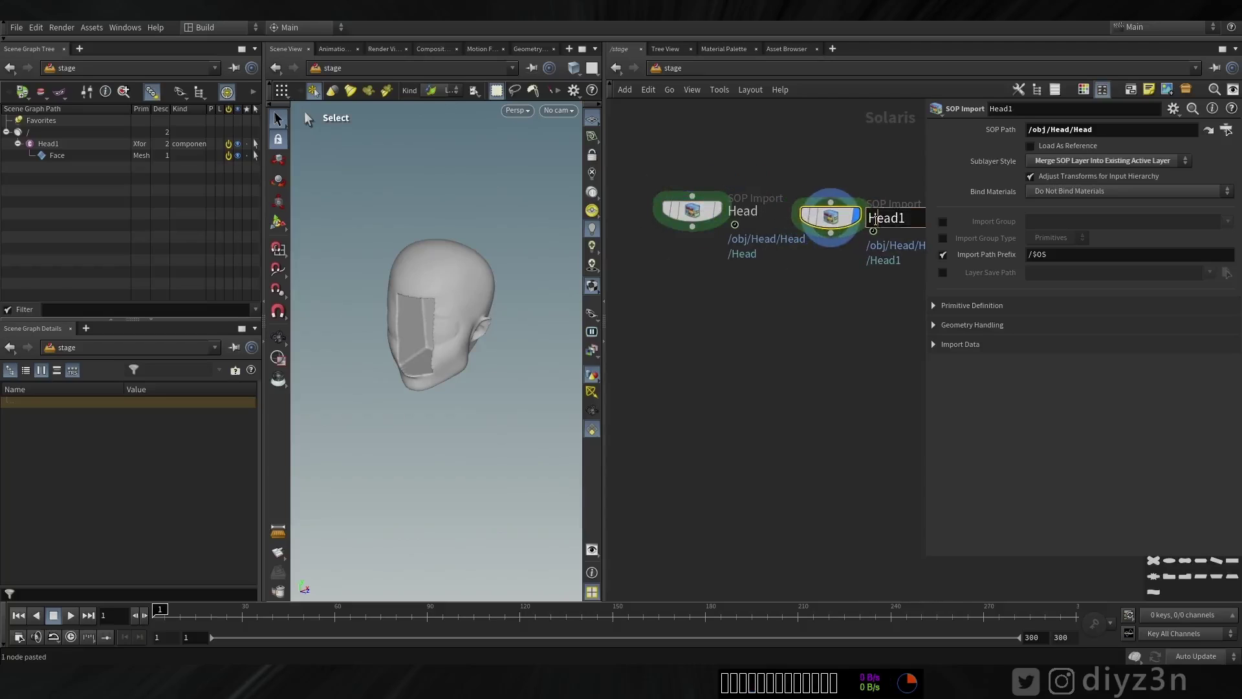
type("Mobile")
key("Return")
- Set the Mobile import's SOP path to /obj/Head/Mobile and inspect its phone hierarchy in the scene graph
left_click(1226, 131)
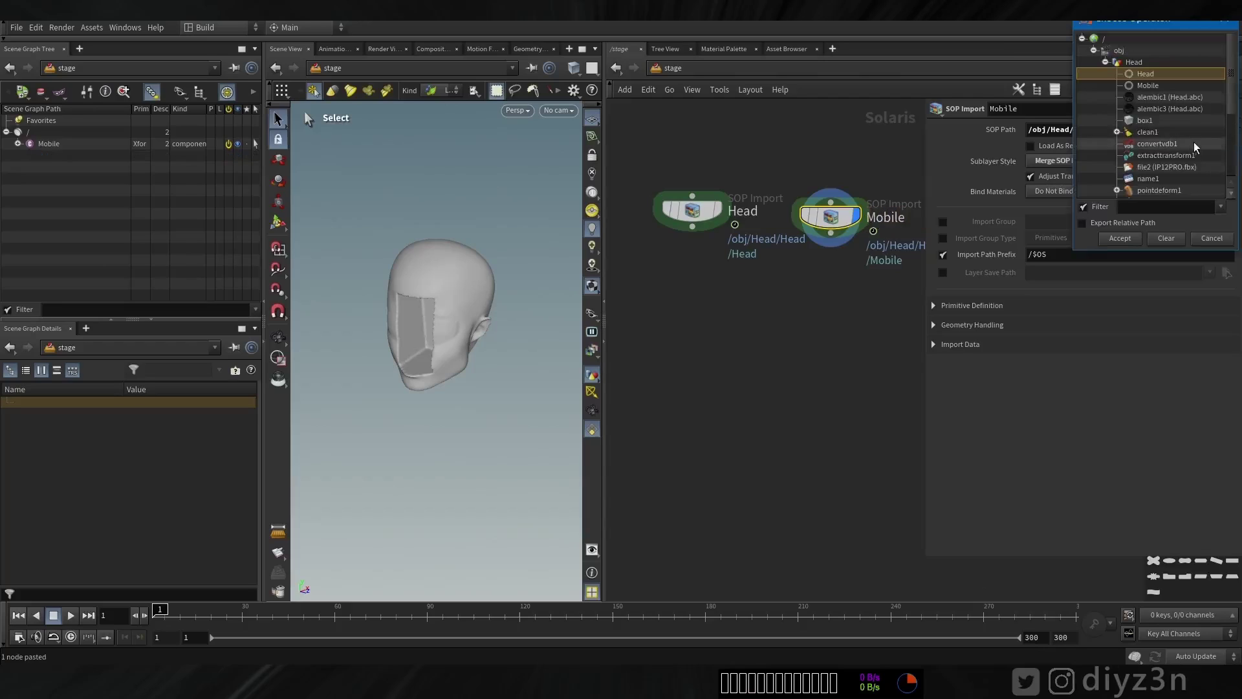
double_click(1161, 87)
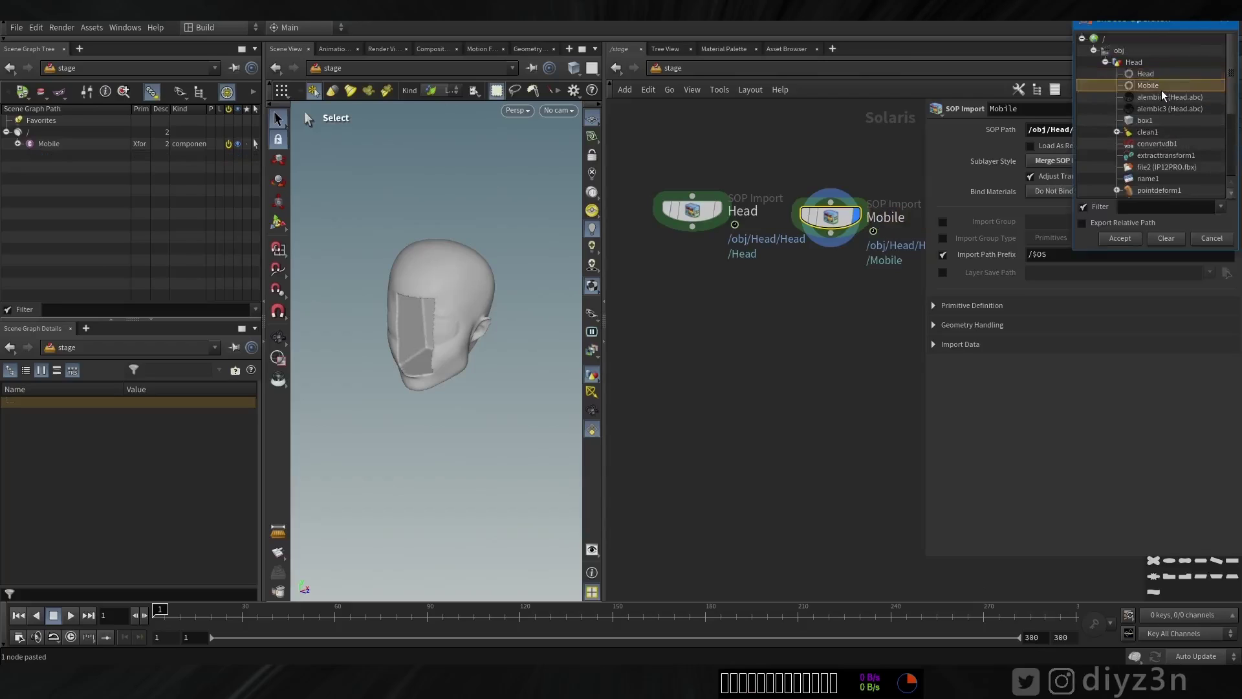
left_click(17, 143)
left_click(29, 155)
left_click(41, 225)
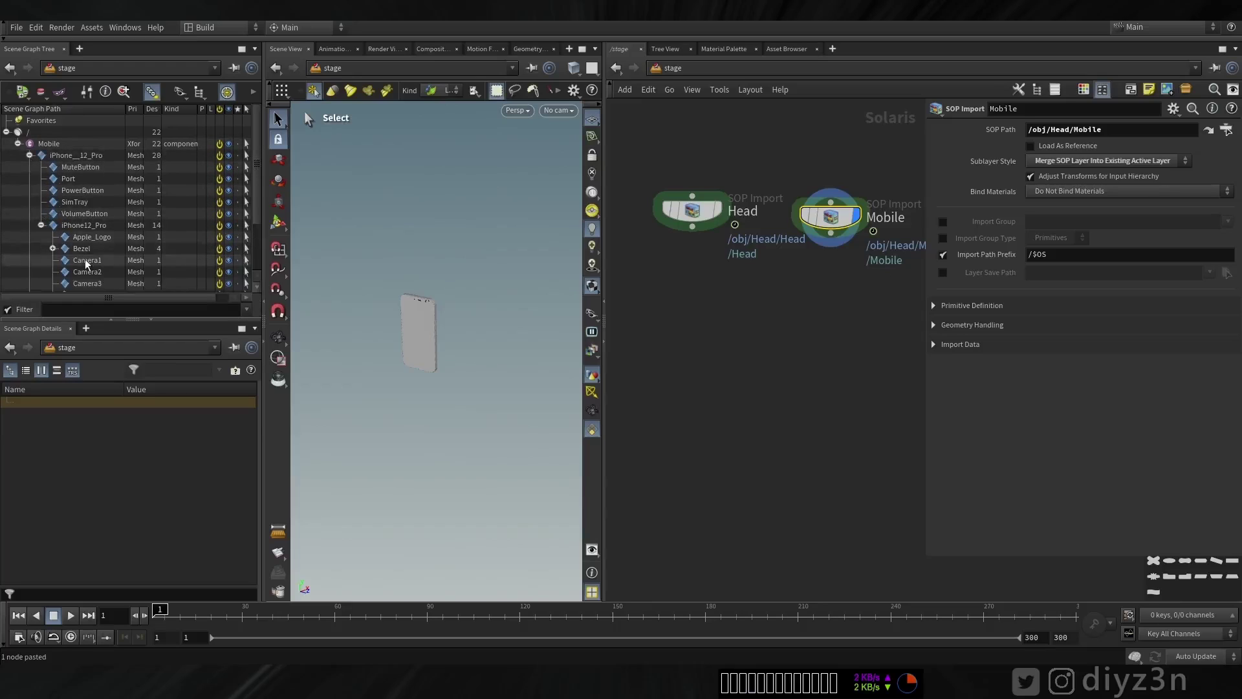
left_click(18, 144)
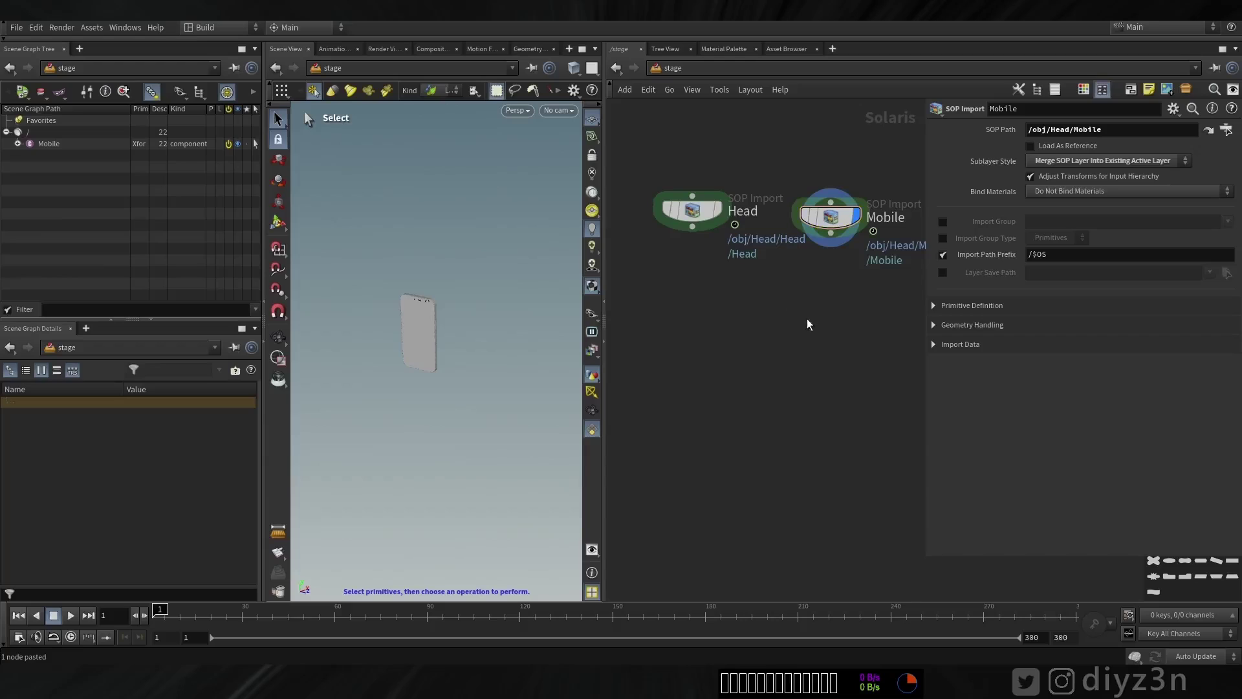
- Combine the Head and Mobile imports in a Merge node, display it and check the result along the timeline
key("Tab")
type("mer")
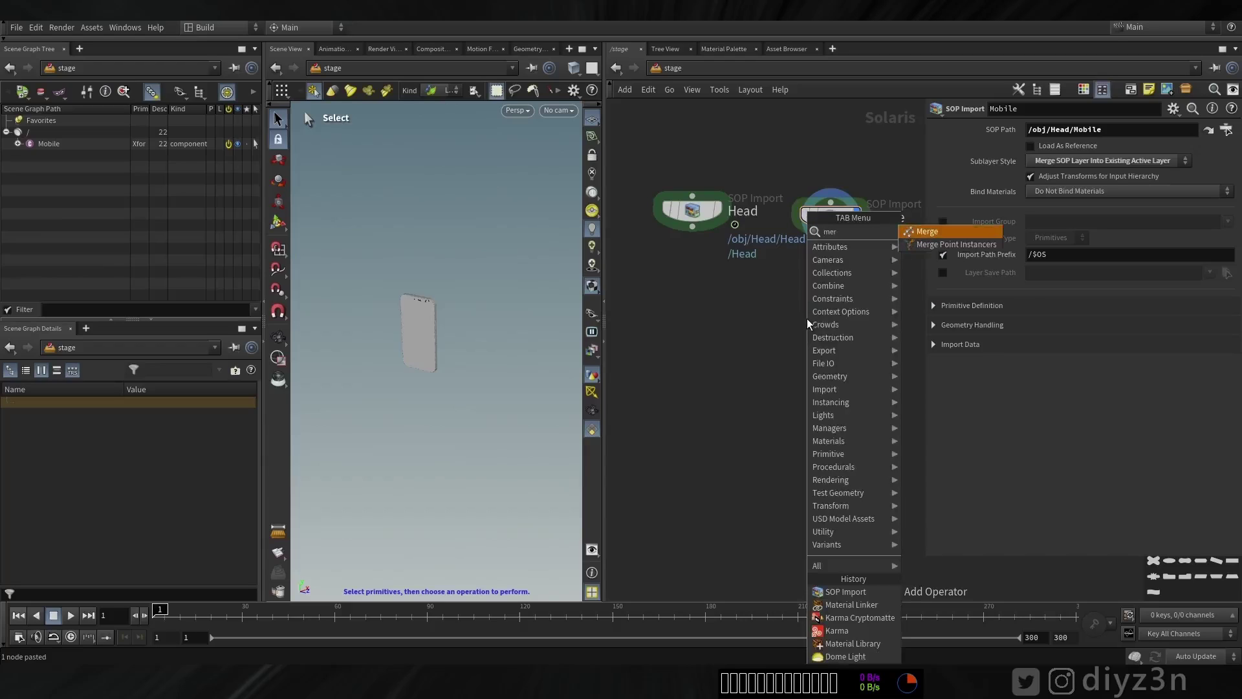
left_click(926, 232)
left_click(758, 347)
left_click_drag(692, 227, 755, 331)
left_click_drag(831, 233, 773, 332)
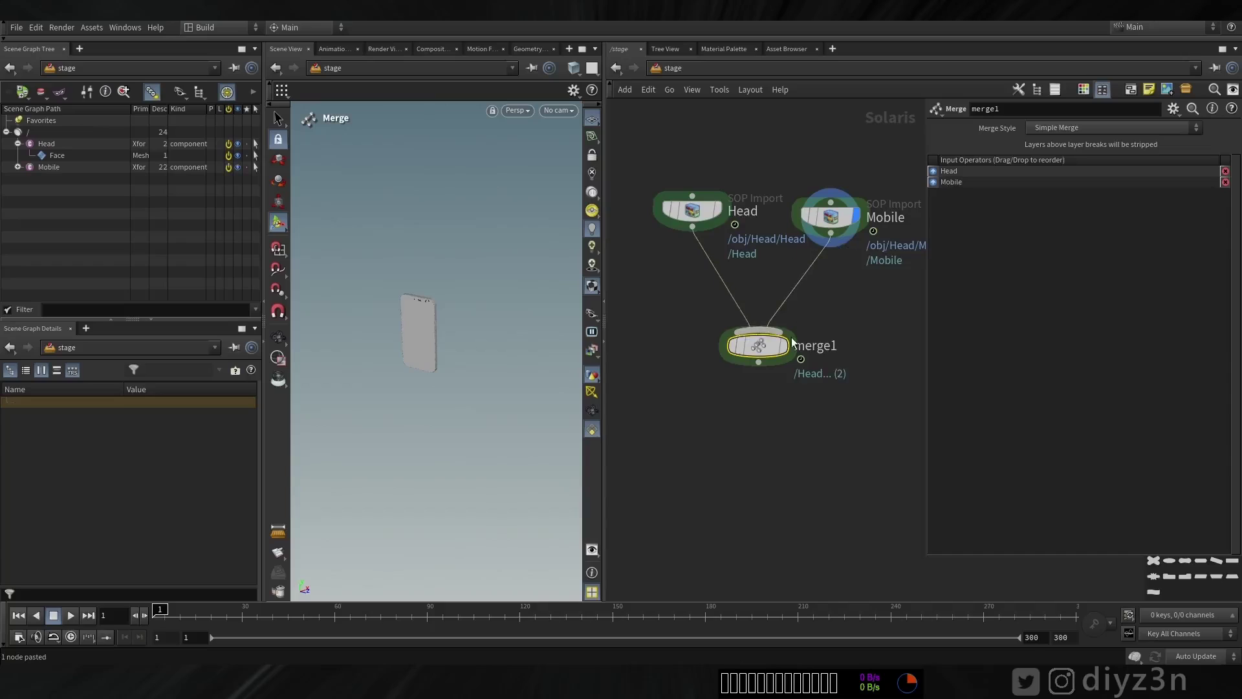
left_click(787, 344)
left_click(18, 167)
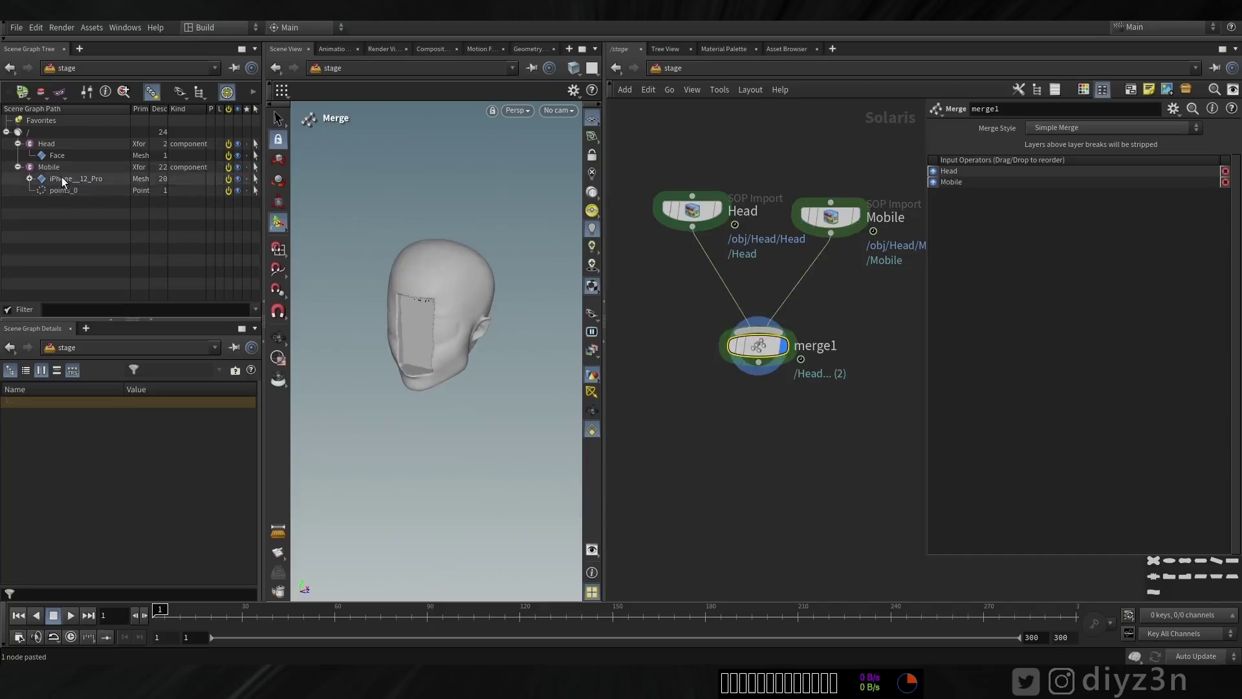
left_click_drag(243, 615, 75, 629)
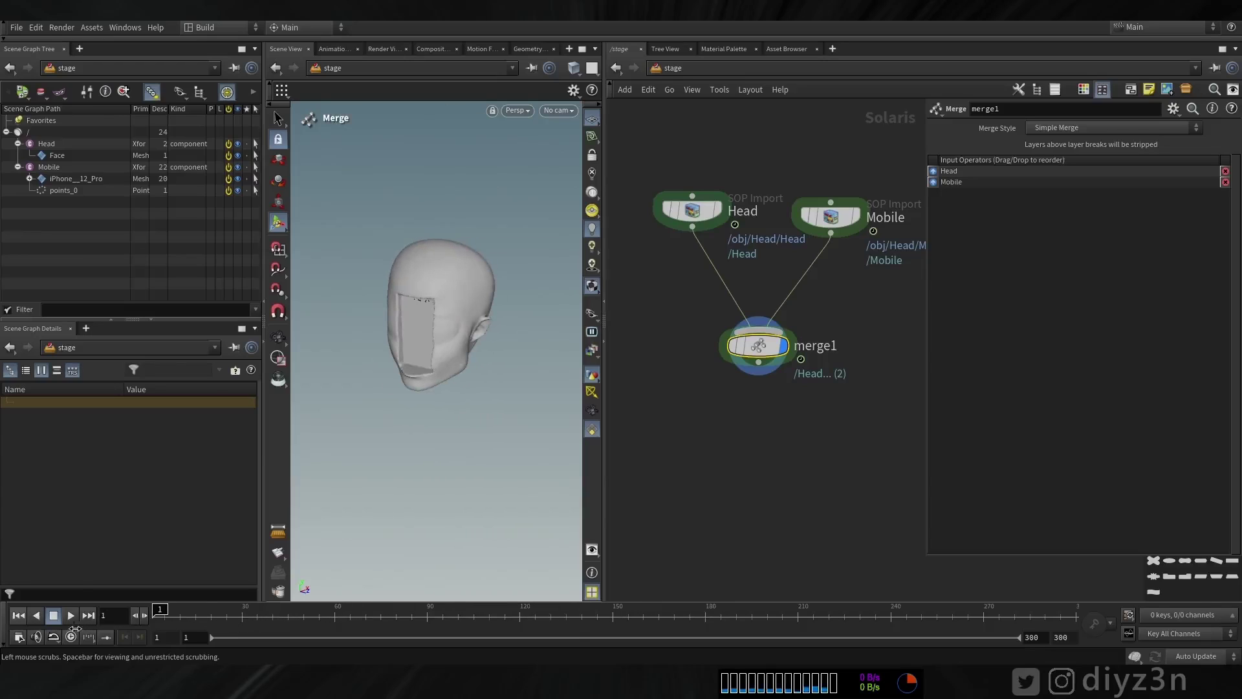
- Add a Sublayer node beside the imports, load $HIP/Head.abc into it using the *.abc file filter, and display it
middle_click_drag(739, 378, 782, 385)
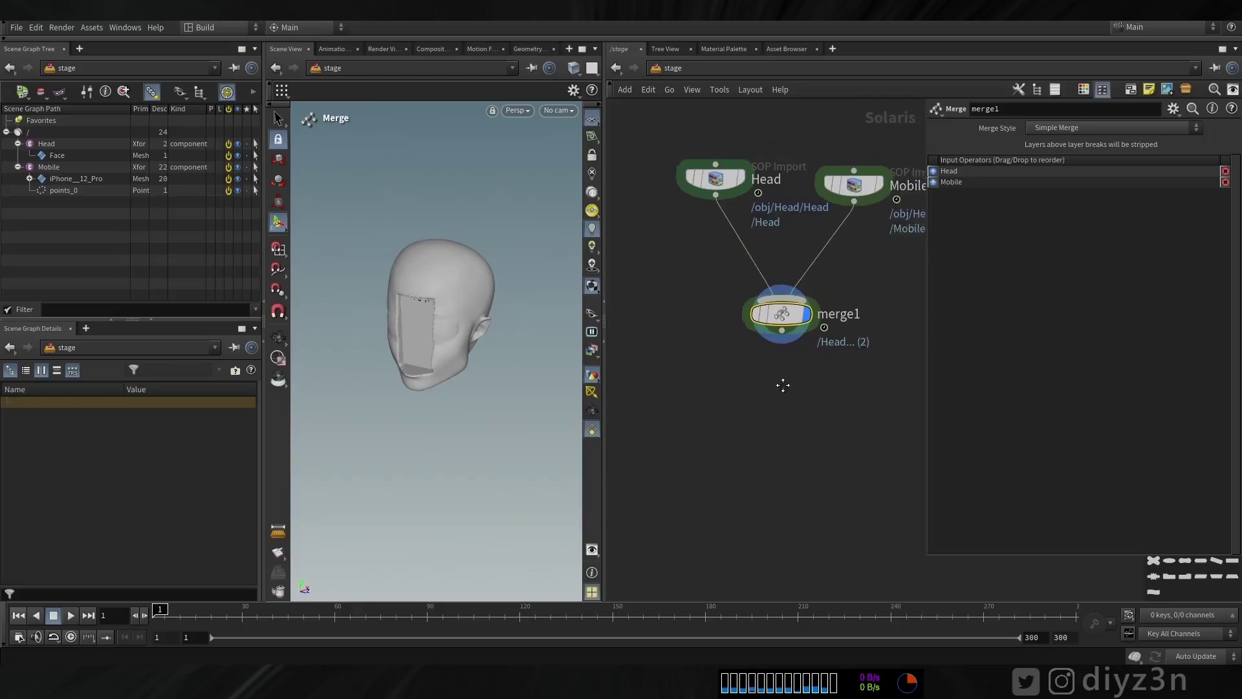
key("Tab")
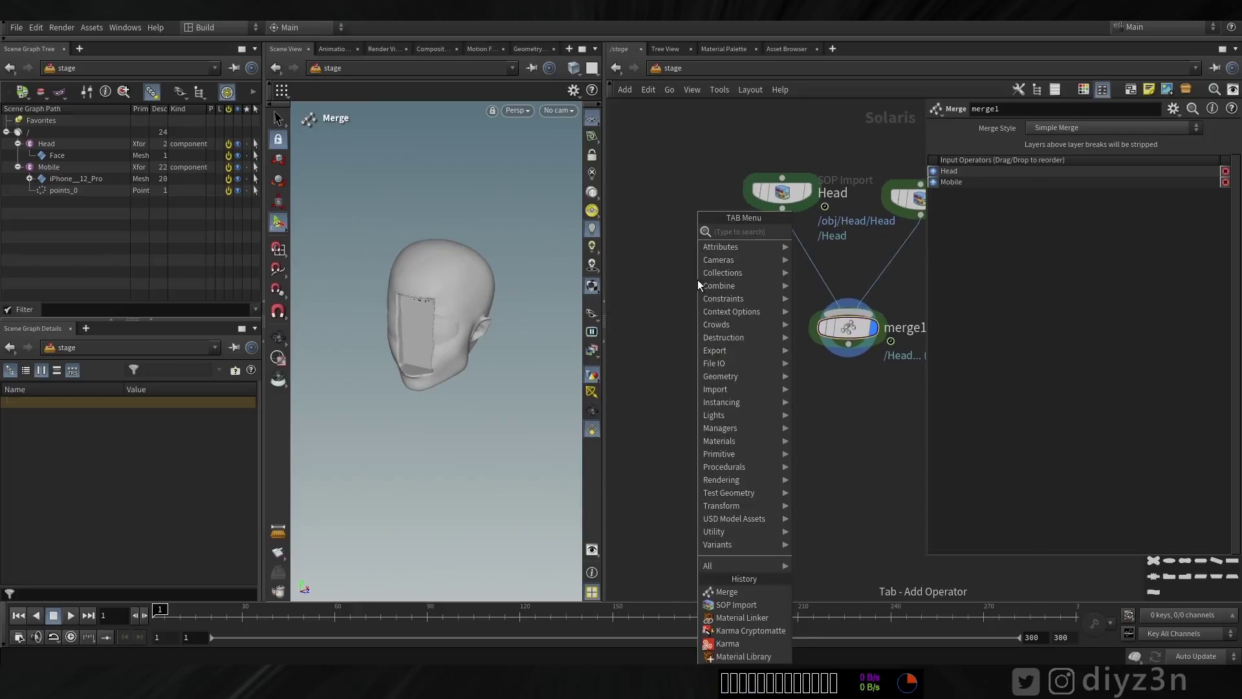
type("sub")
left_click(826, 231)
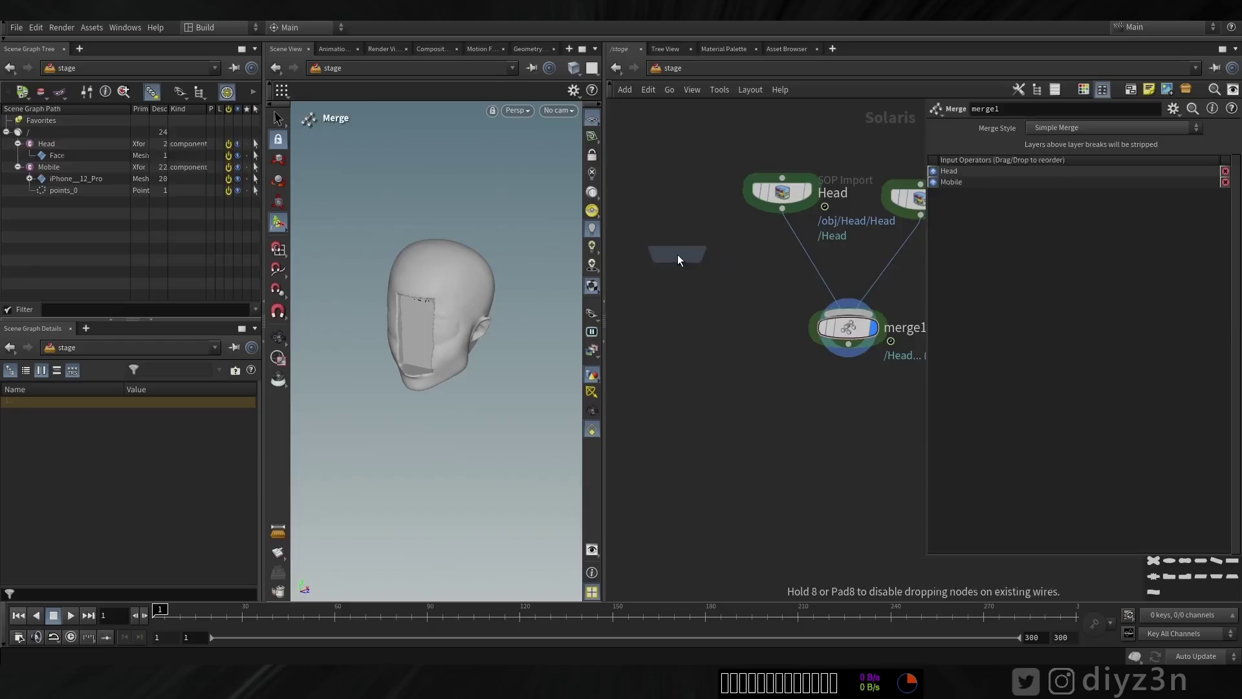
left_click(678, 254)
left_click(1006, 162)
left_click(794, 228)
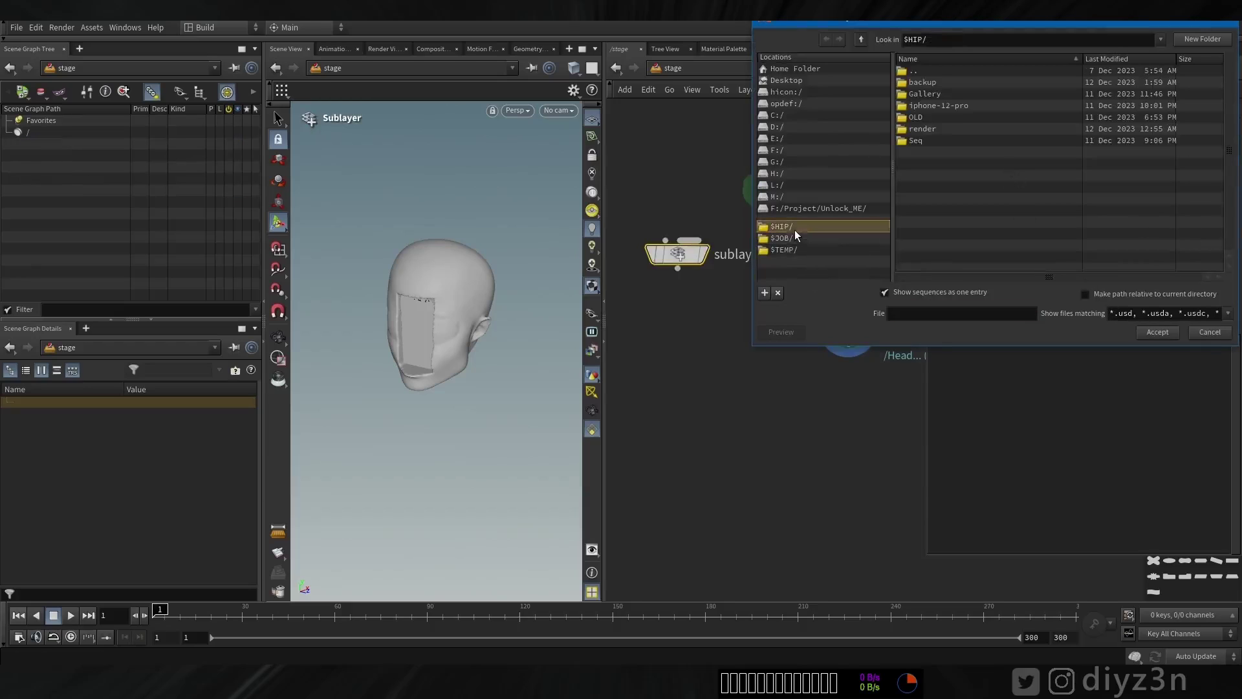
left_click(1227, 313)
left_click(1155, 341)
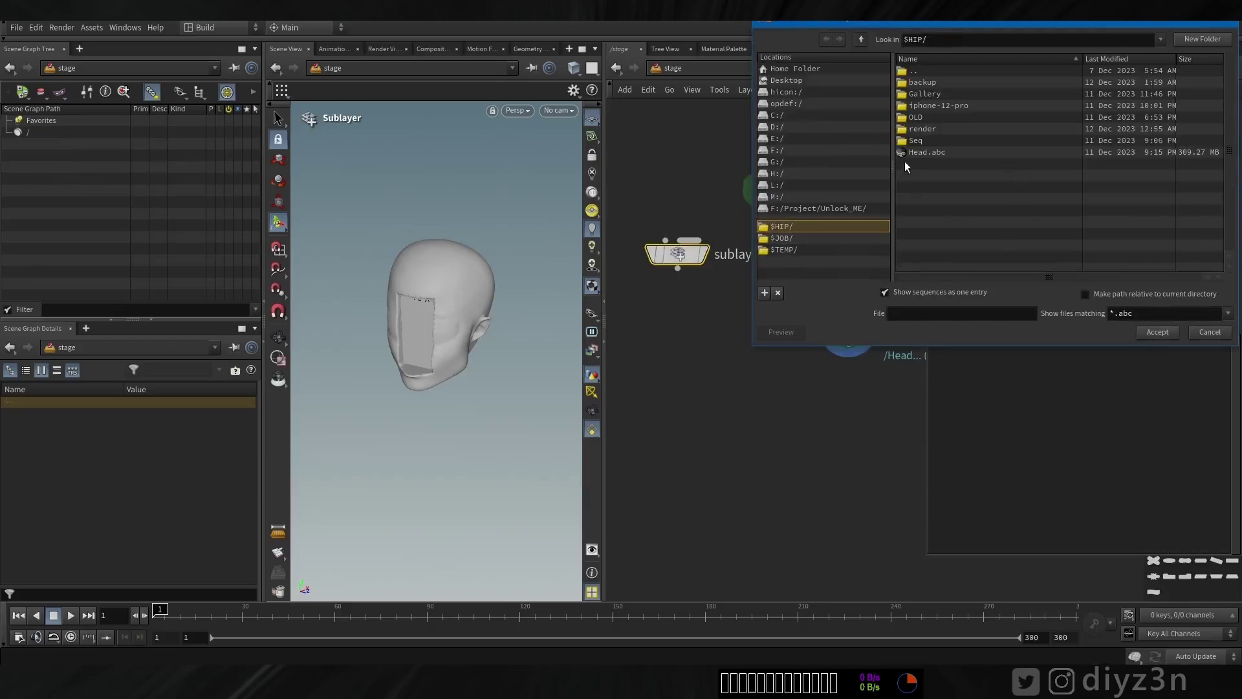
double_click(909, 153)
left_click(711, 223)
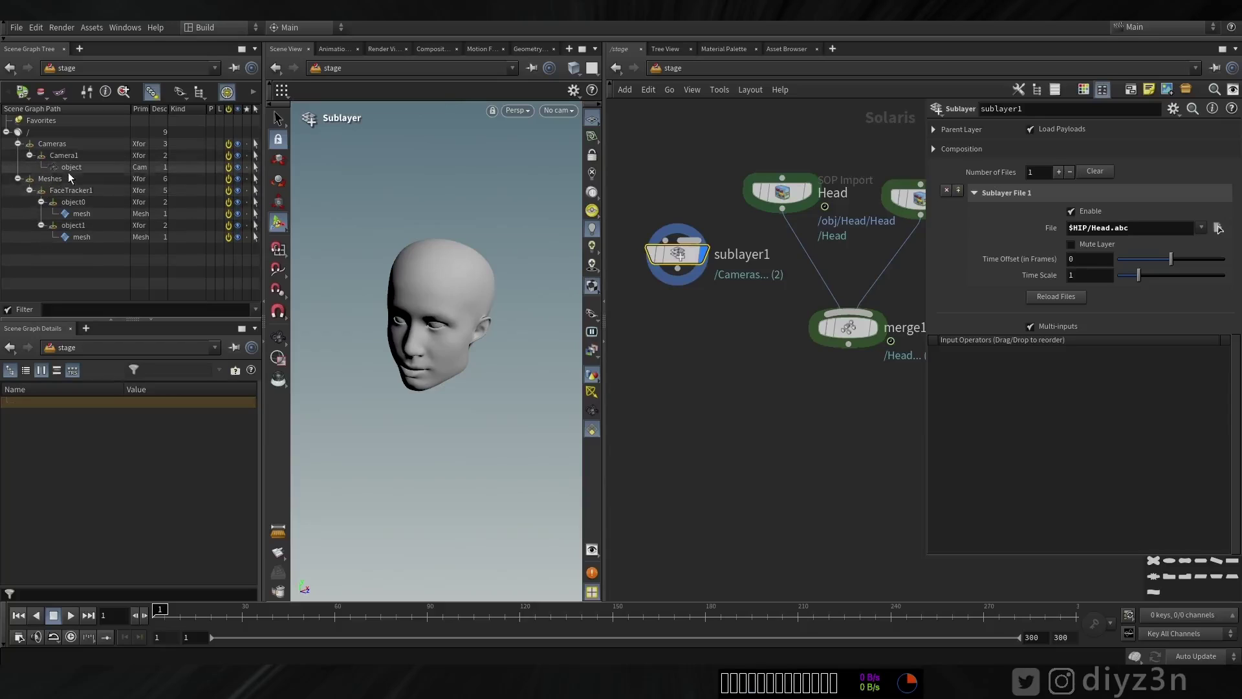
- Add a Stage Manager node below sublayer1
left_click(677, 283)
key("Tab")
type("s")
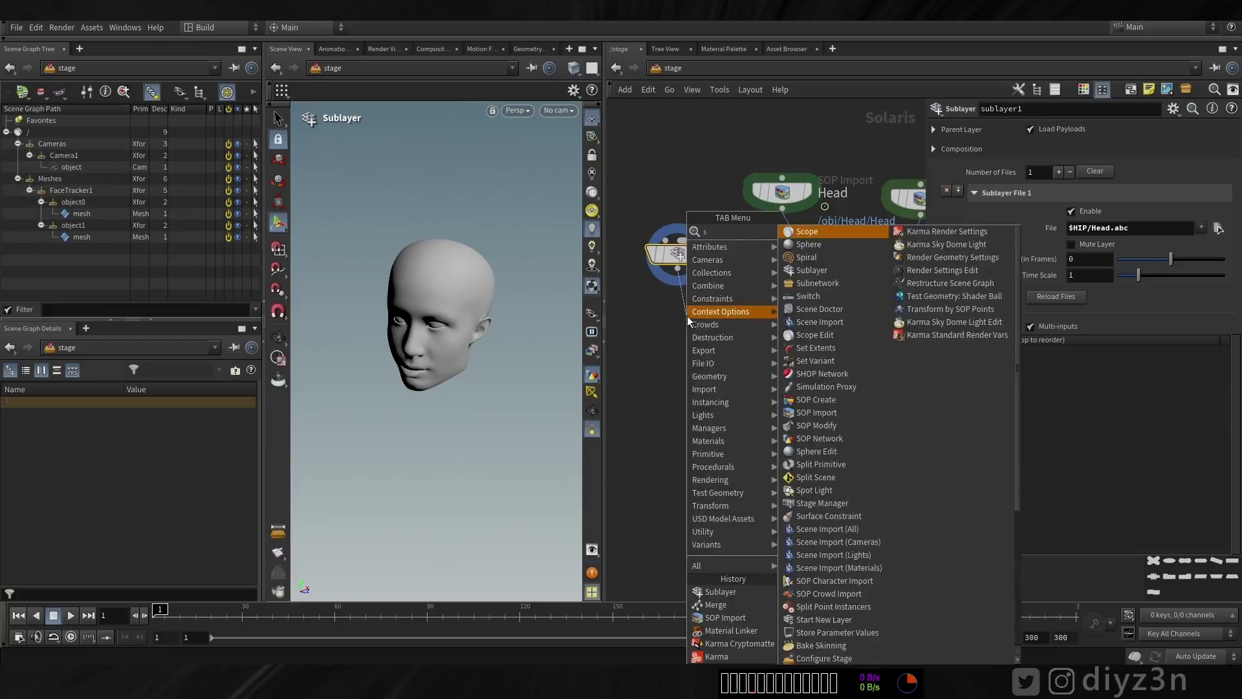
type("rt")
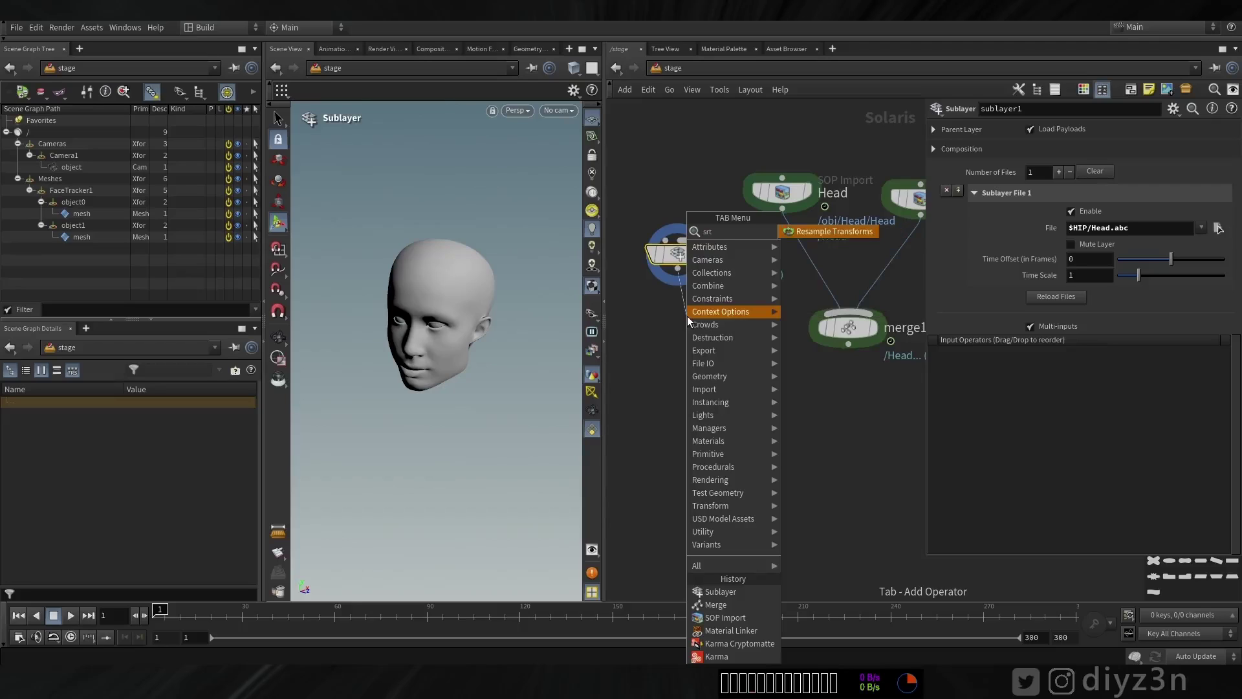
key("BackSpace")
key("BackSpace")
type("t")
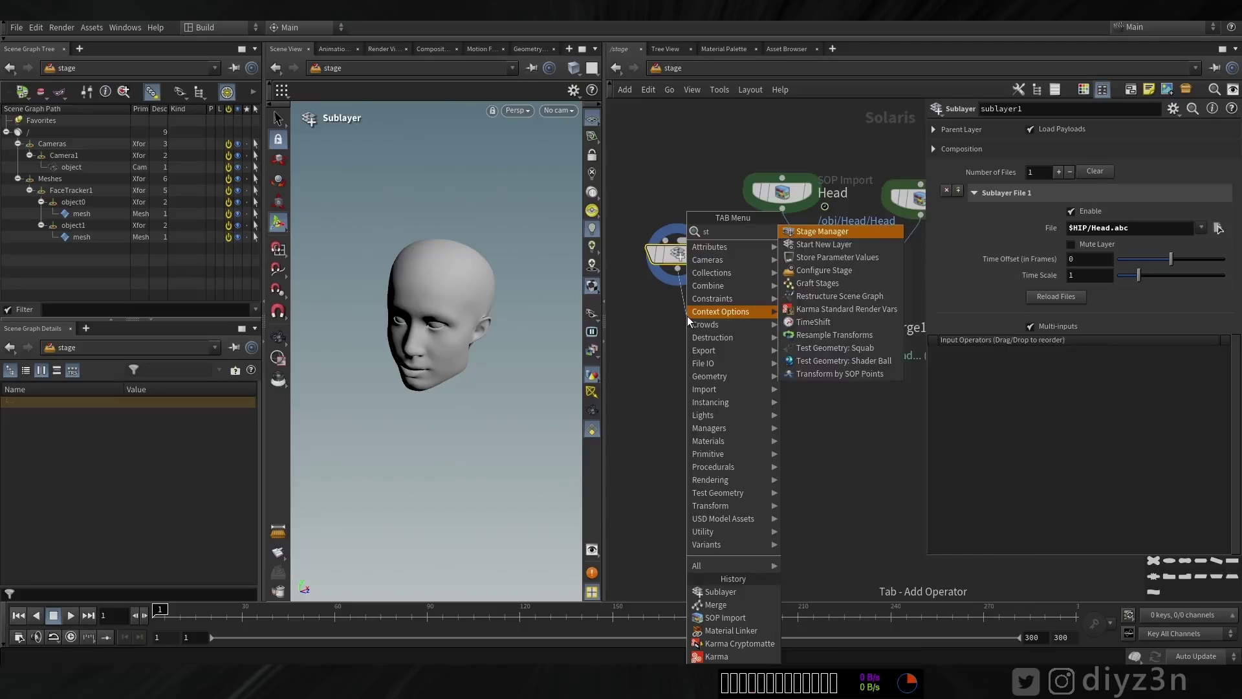
left_click(825, 232)
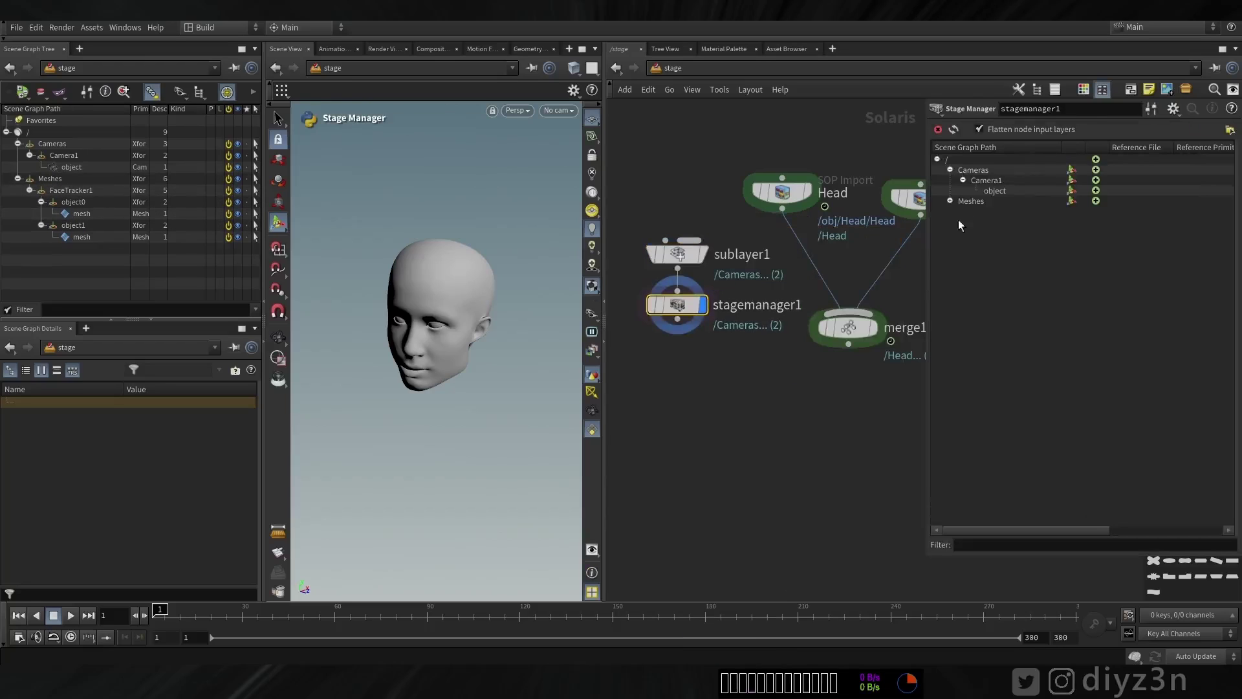
- Delete the Meshes branch in the Stage Manager and rename the camera primitive under Camera1 to CAM
left_click(950, 201)
left_click(970, 201)
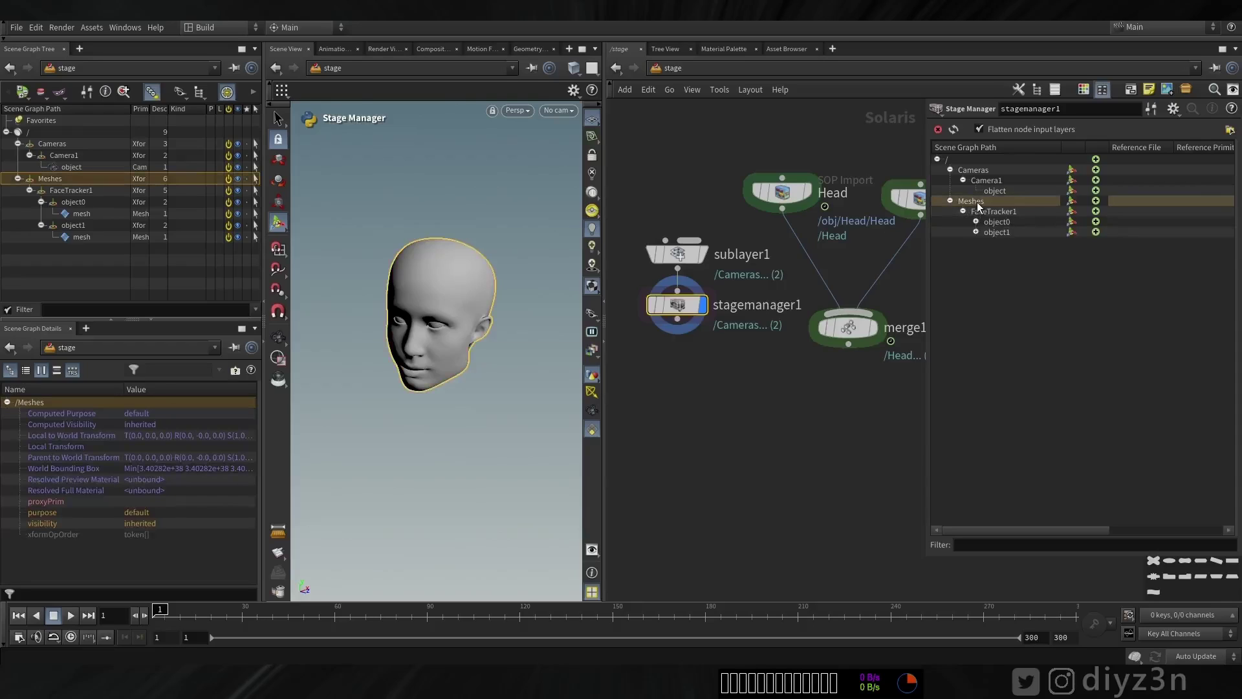
key("Delete")
double_click(994, 191)
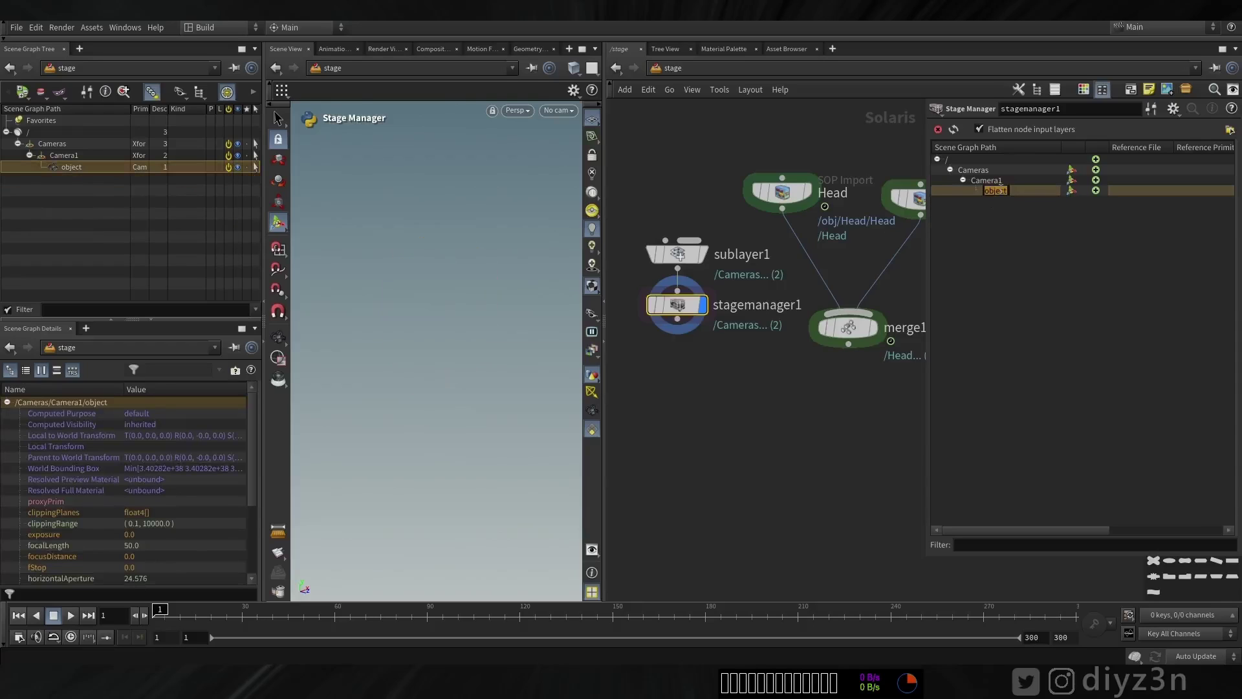
type("CAM")
key("Return")
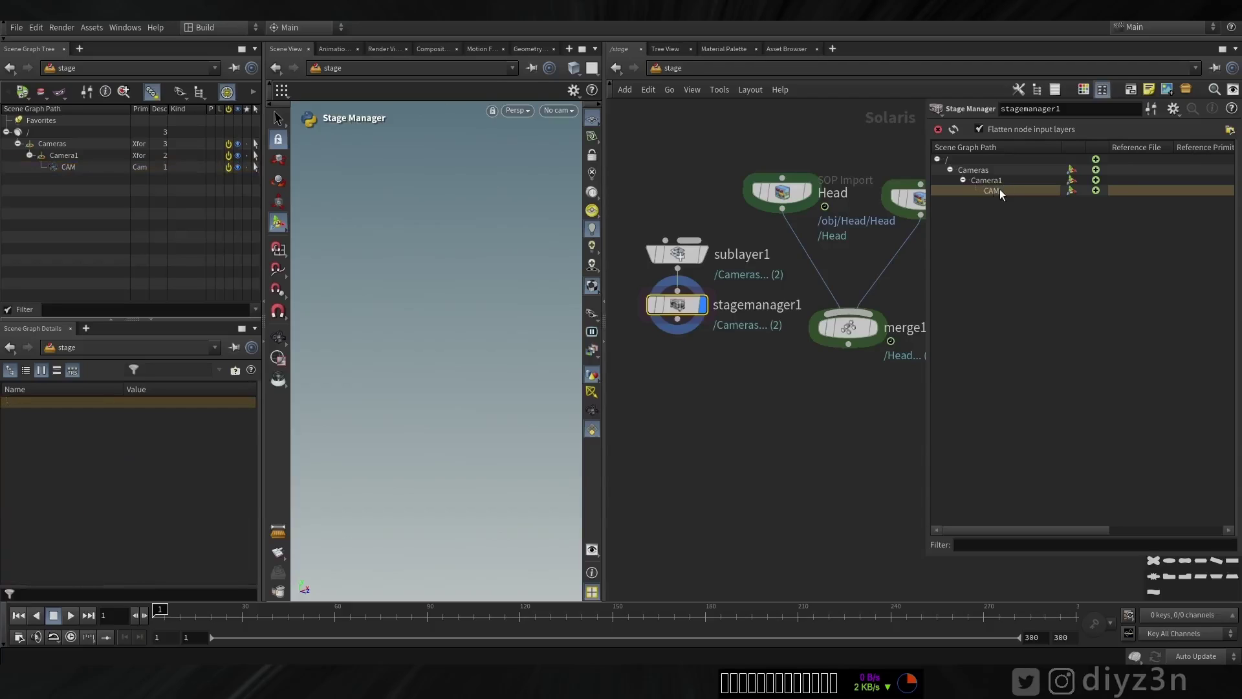
- Add a second Merge node combining stagemanager1 with merge1, and display it
key("Tab")
type("mer")
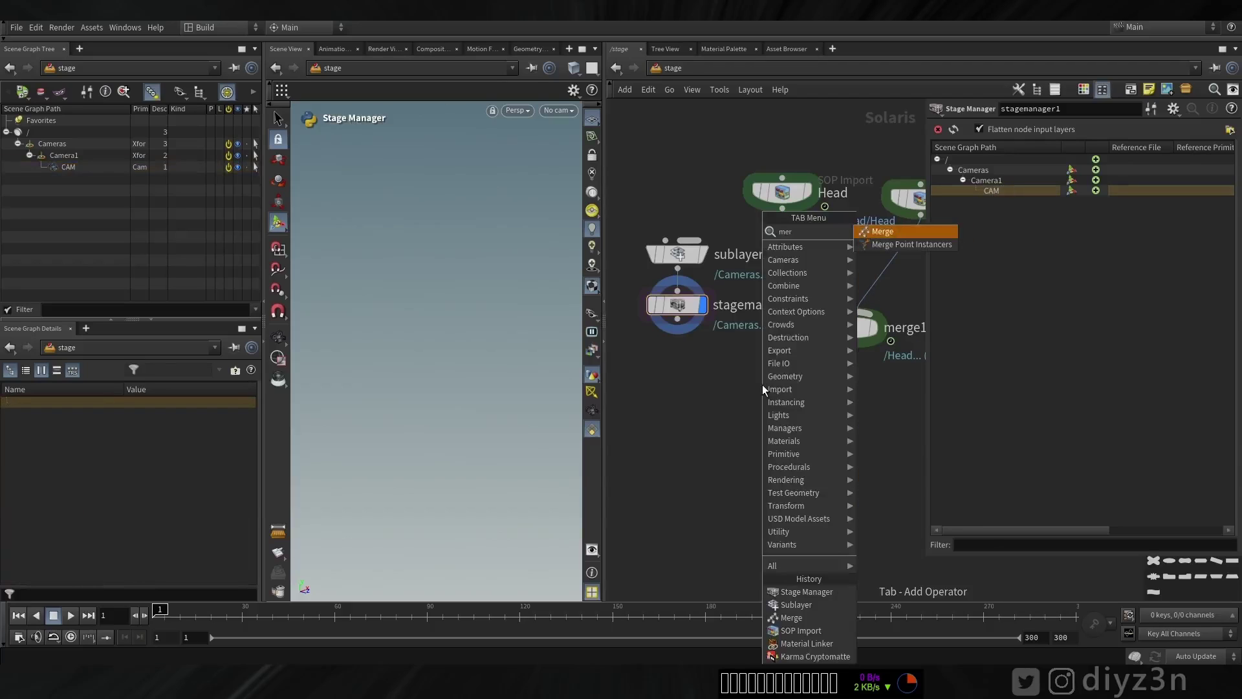
left_click(883, 232)
left_click(766, 423)
left_click_drag(766, 408, 848, 344)
left_click(798, 391)
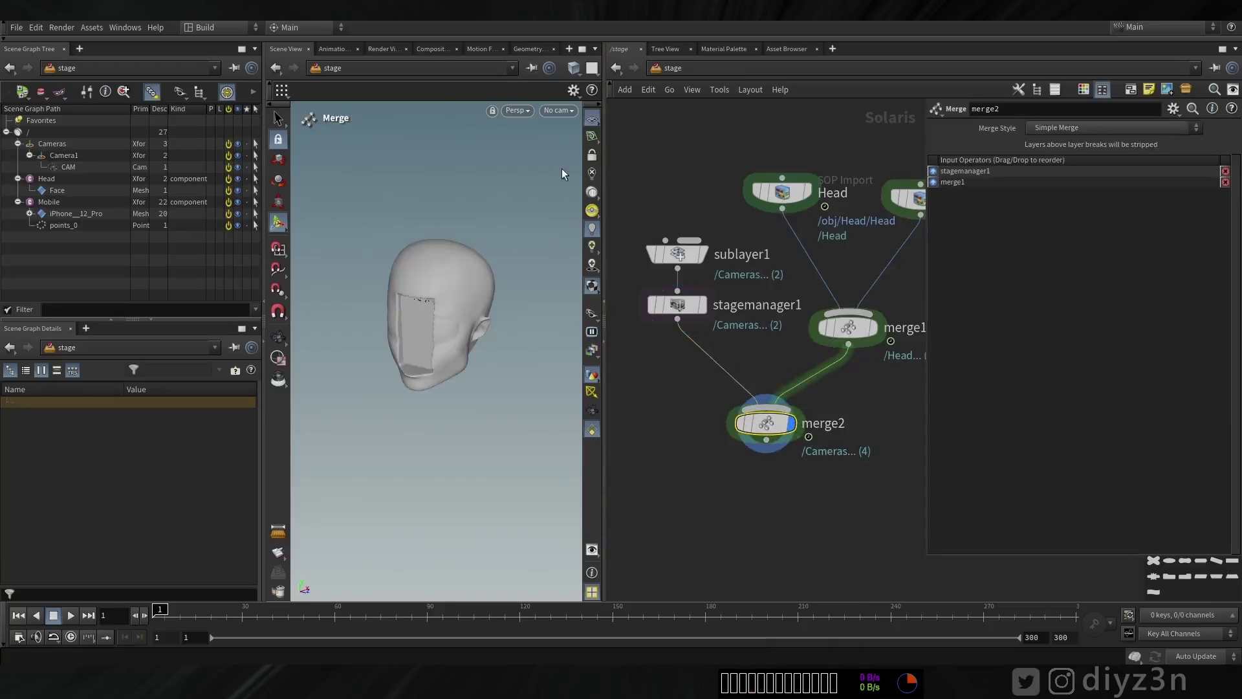
- Look through the CAM camera in the viewport and scrub the timeline to frame 79
left_click(558, 110)
left_click(561, 128)
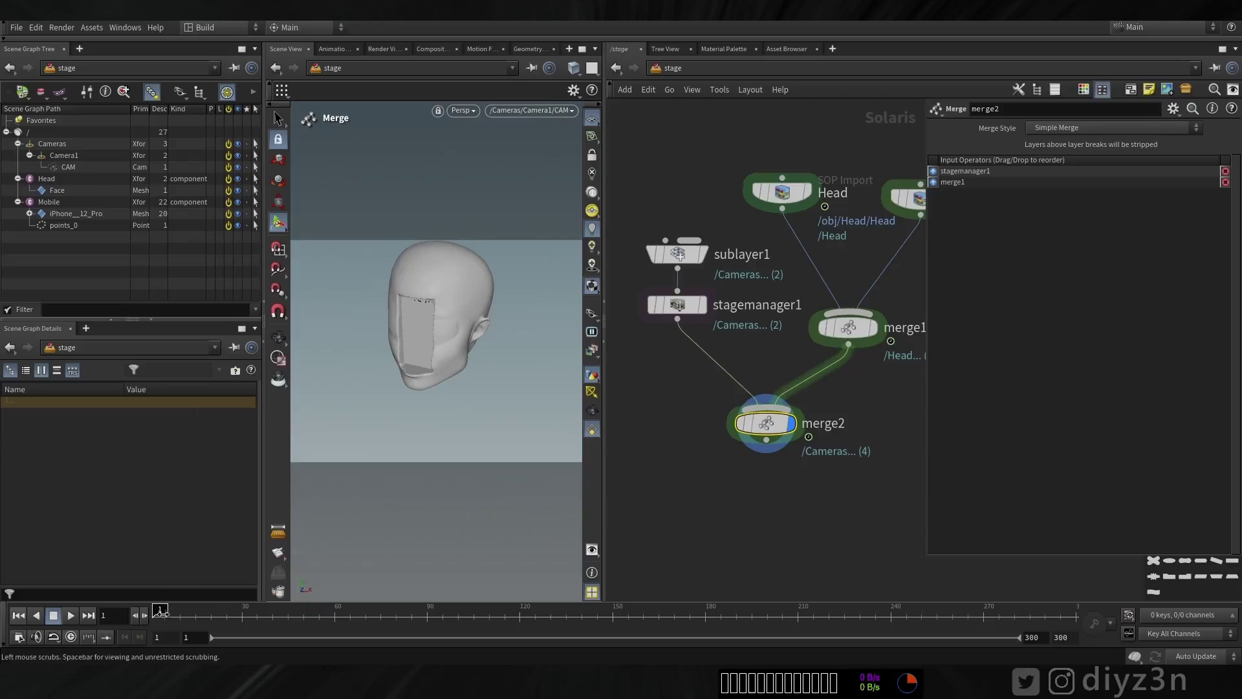
left_click_drag(160, 613, 394, 611)
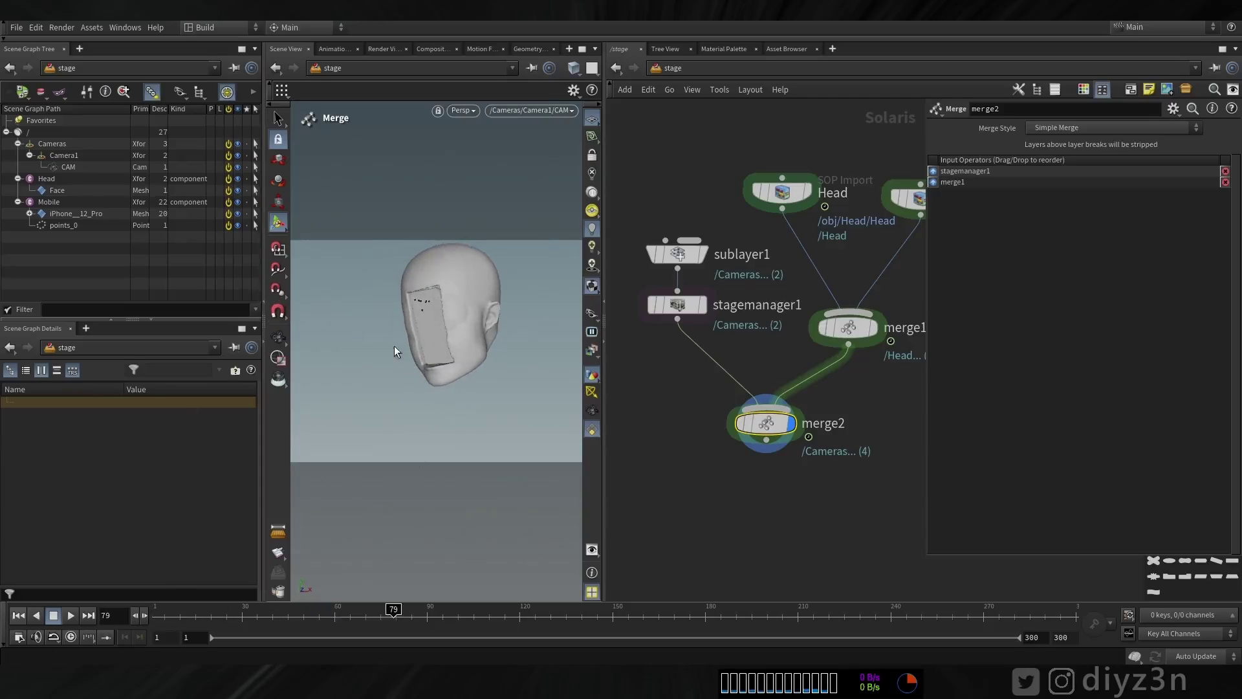
- Insert a Camera edit node between stagemanager1 and merge2, and target it at /Cameras/Camera1/CAM
middle_click_drag(678, 407, 690, 352)
key("Tab")
type("cam")
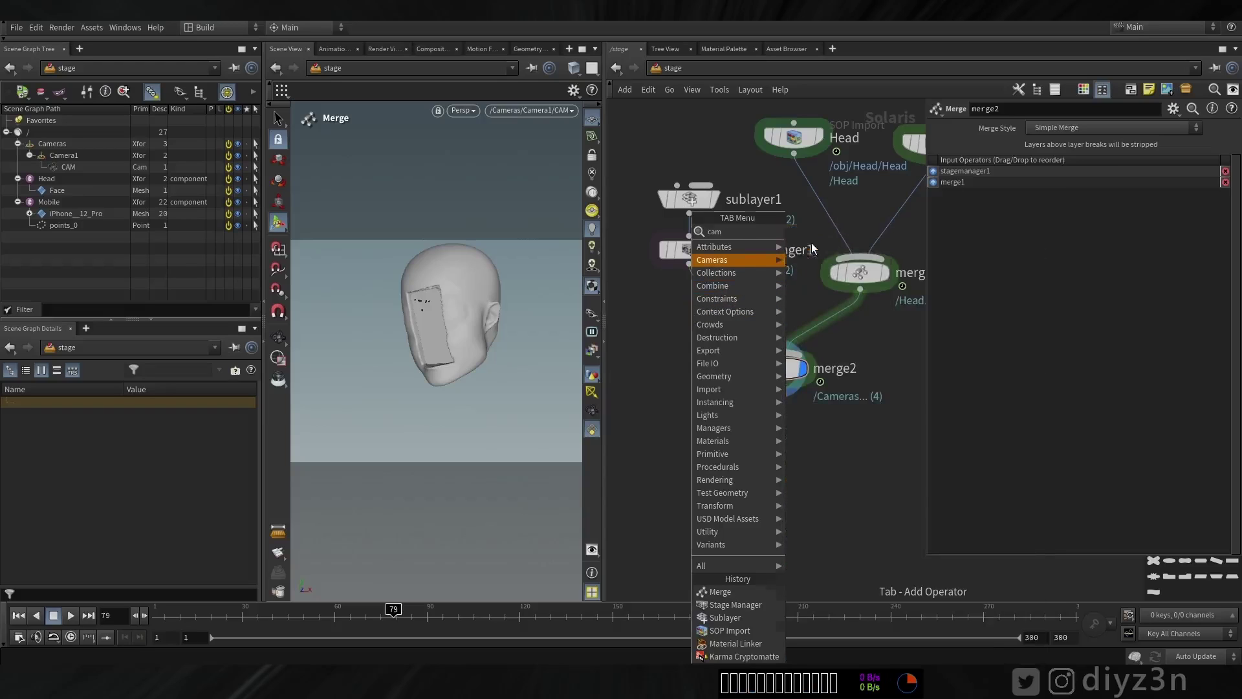
key("Return")
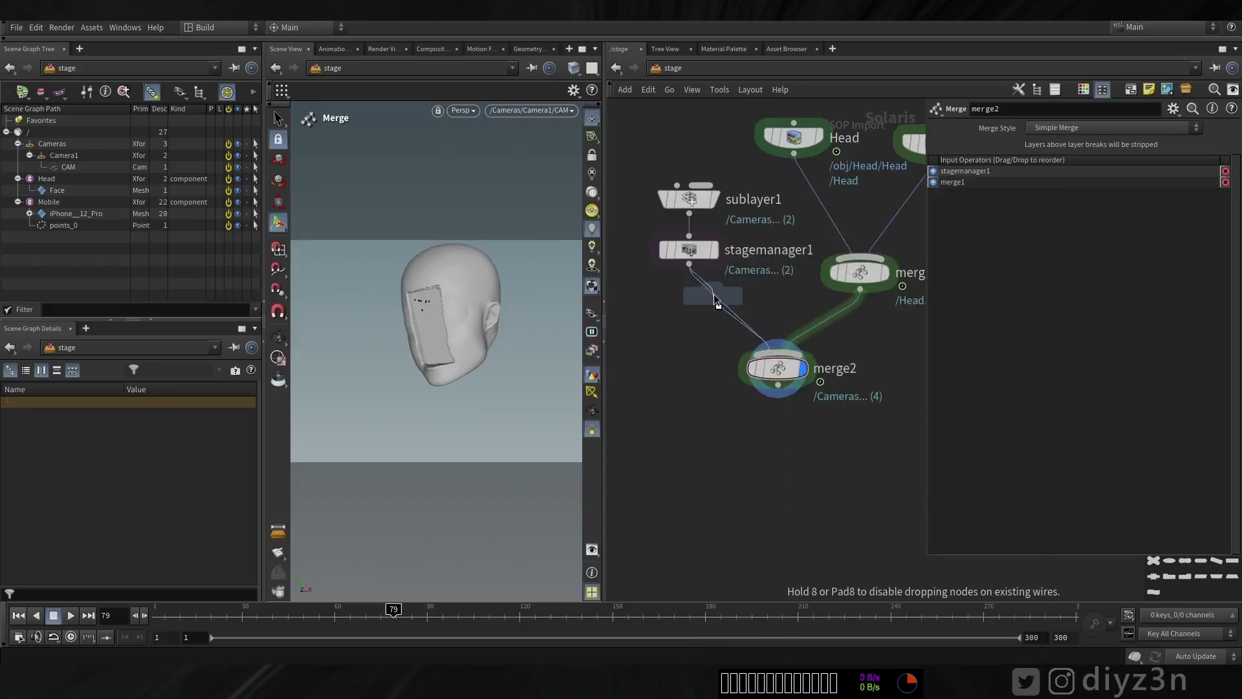
left_click(690, 299)
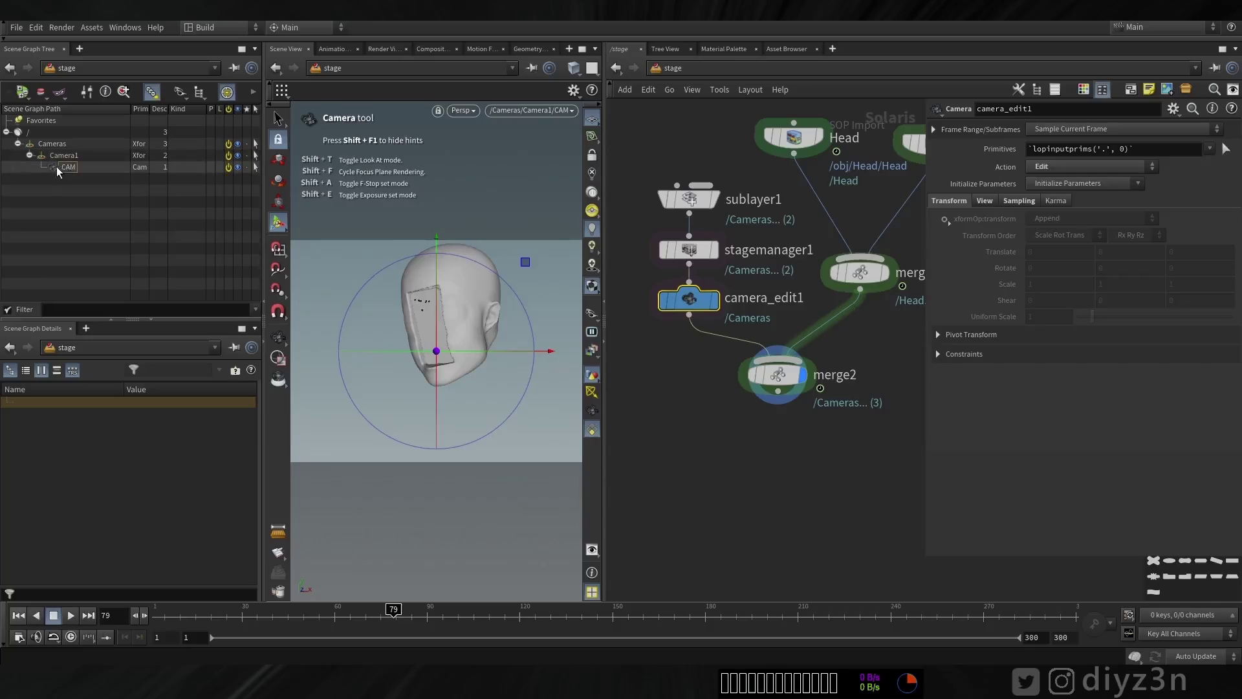
left_click_drag(1046, 155, 1046, 151)
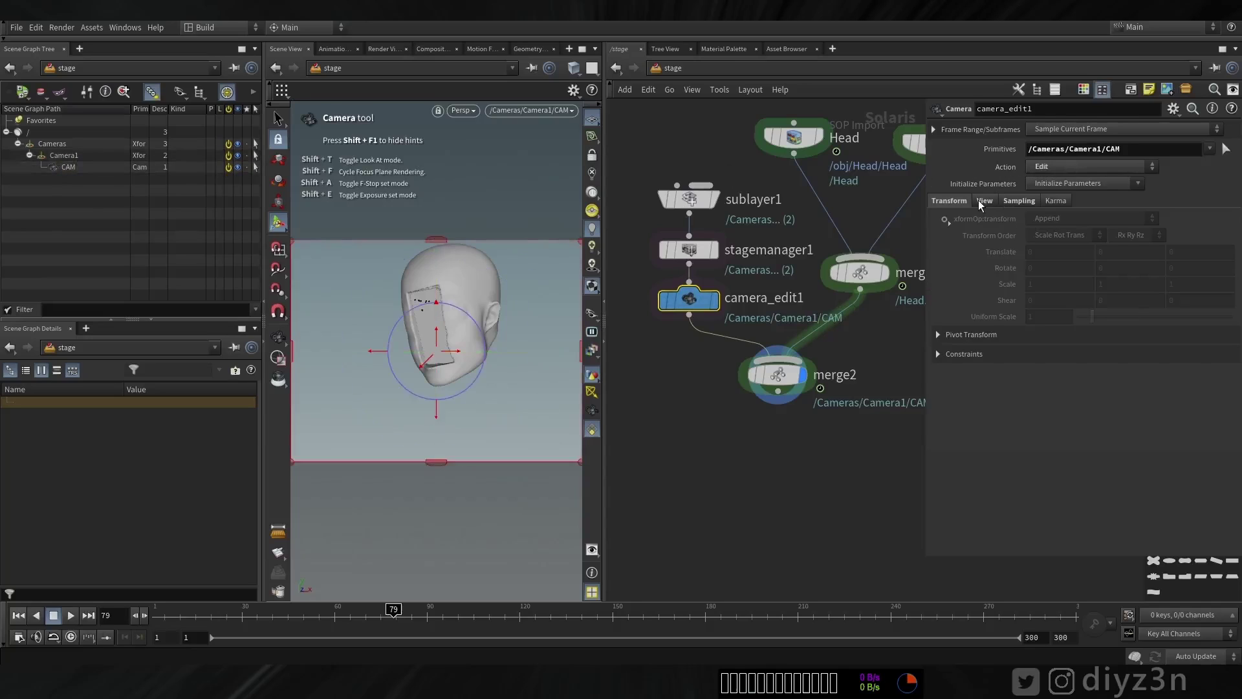
- Set the camera's background image to the sequence $HIP/Seq/Face_$F3.png
left_click(980, 201)
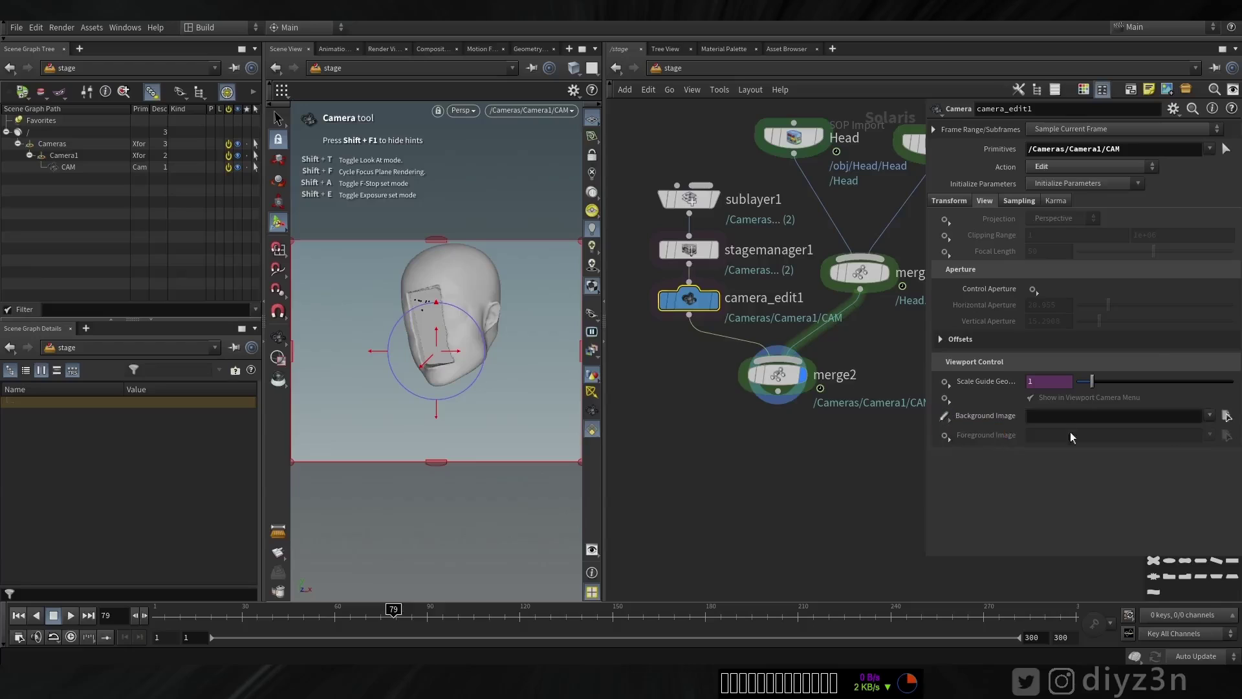
left_click(1226, 416)
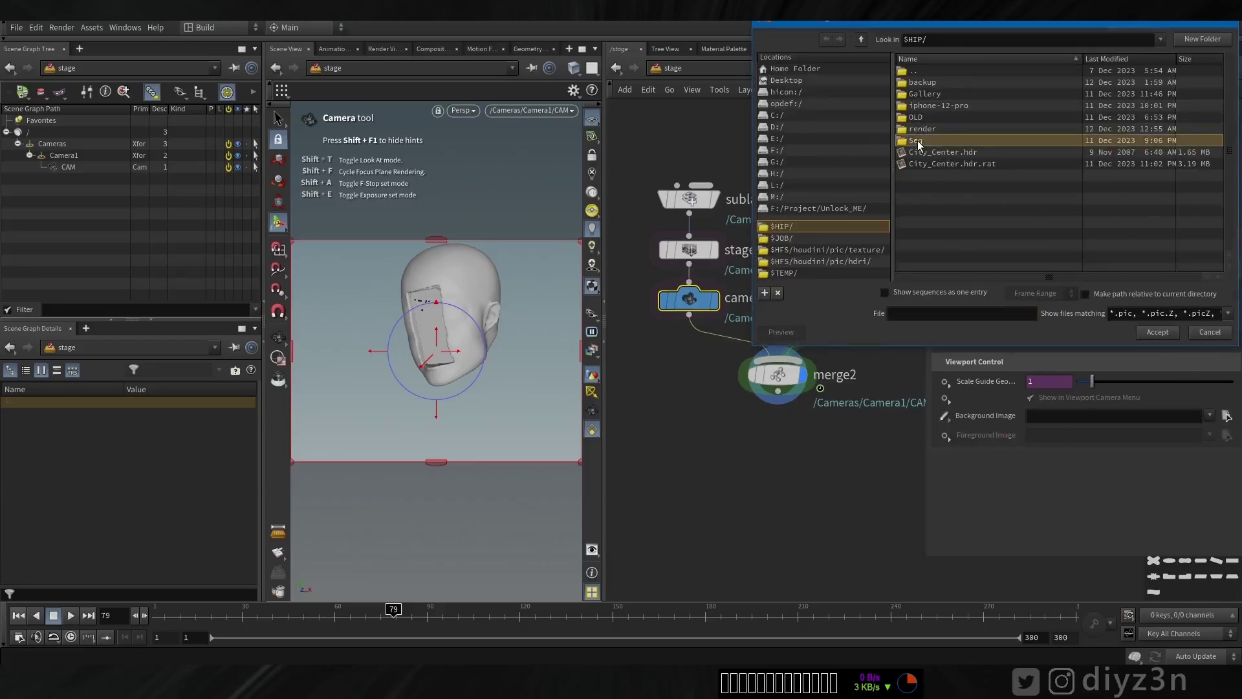
double_click(932, 134)
left_click(938, 293)
double_click(930, 79)
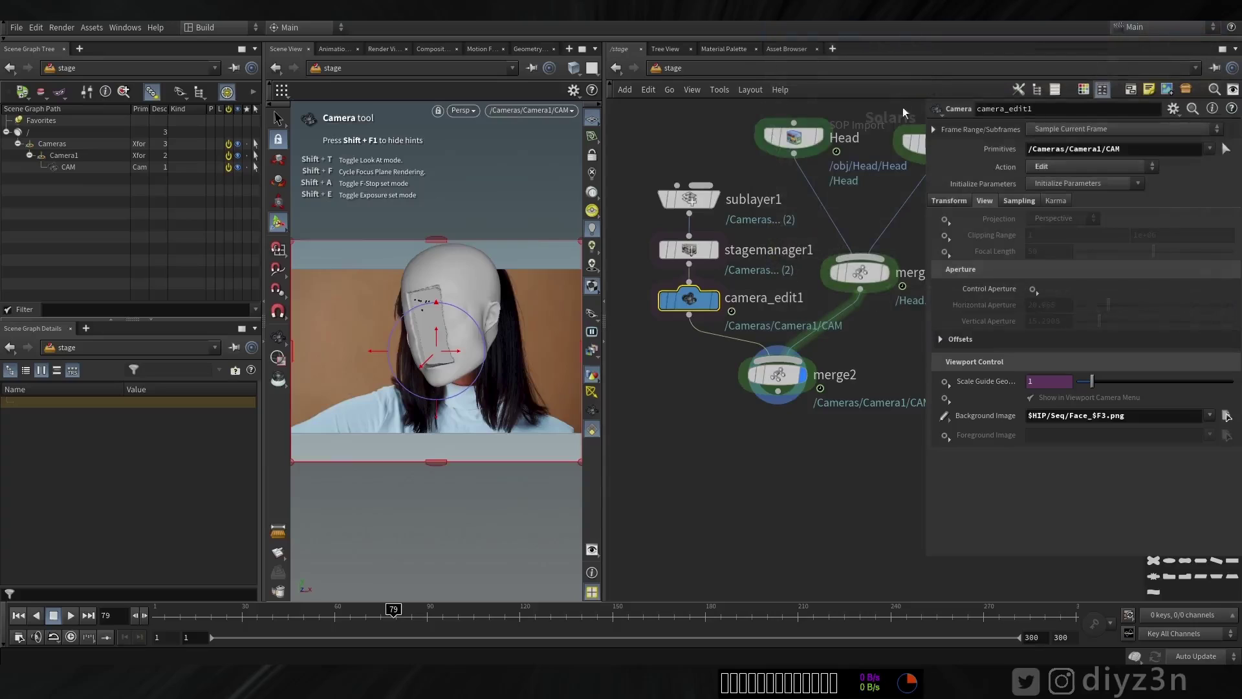
- Enlarge the viewport and scrub the timeline to check the head and phone against the background footage
left_click(261, 304)
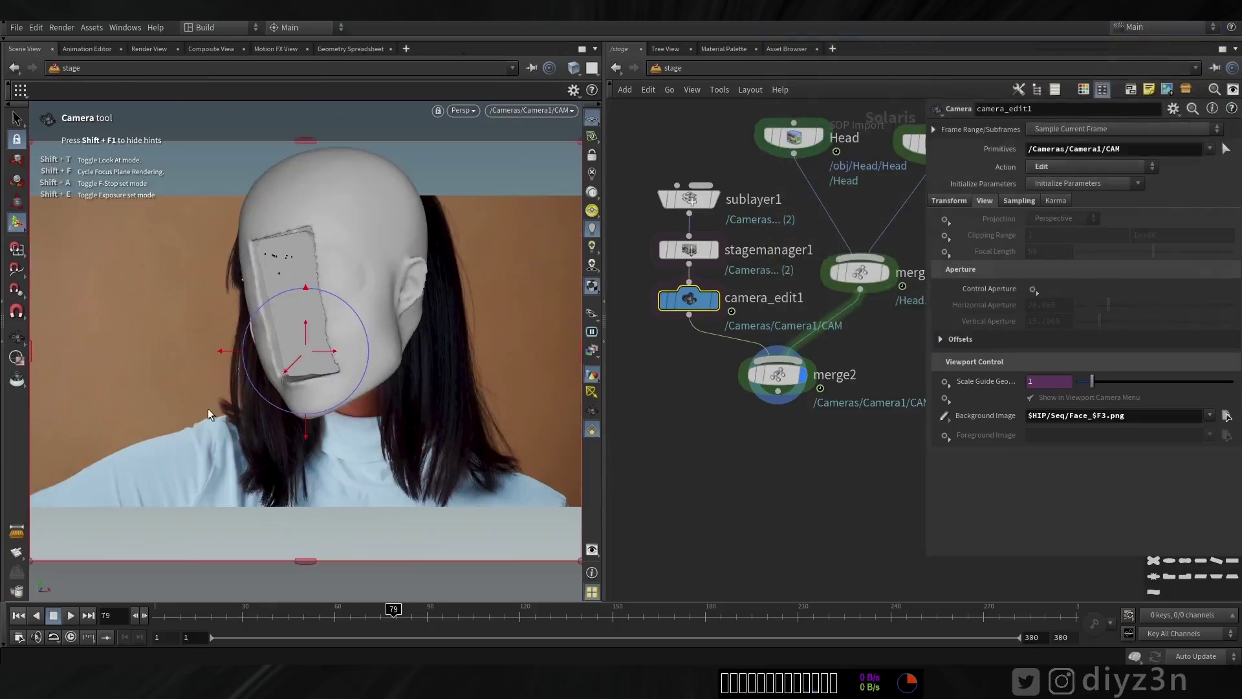
left_click(167, 615)
left_click_drag(169, 616, 518, 615)
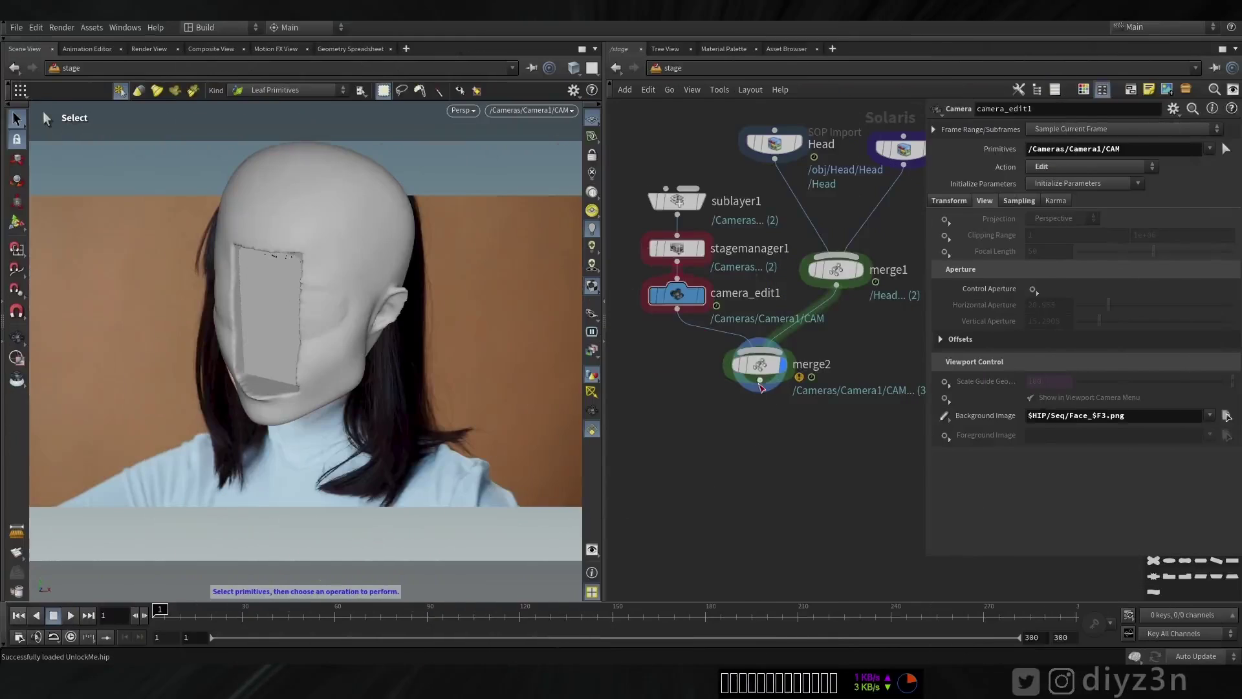
- Add Karma render nodes below merge2 and connect them to its output
key("Tab")
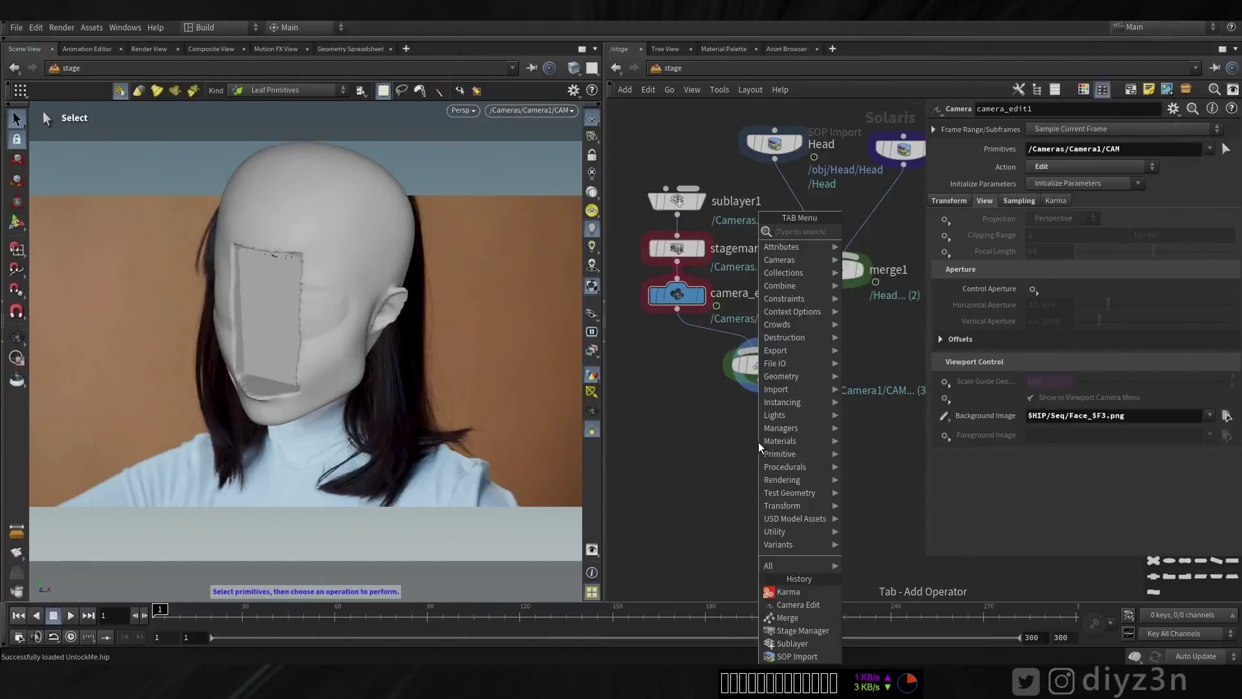
type("kar")
key("Return")
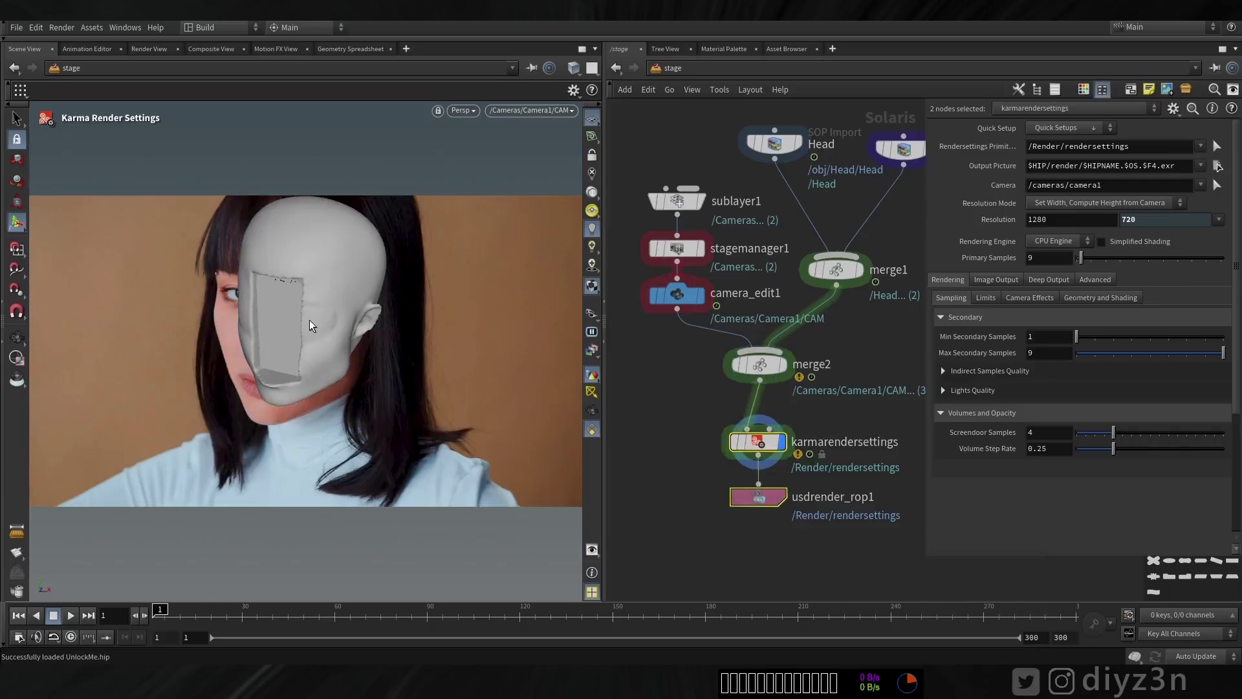
- Set the camera of karmarendersettings to the /Cameras/Camera1/CAM primitive
left_click(754, 442)
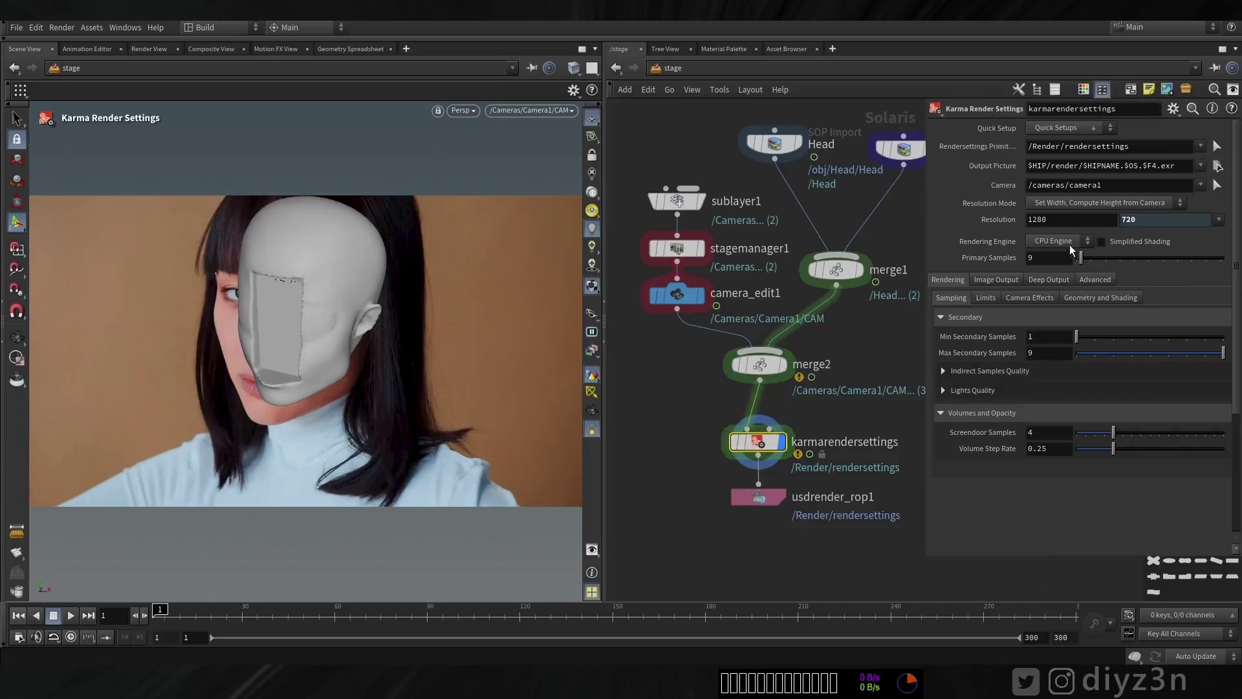
left_click(1119, 205)
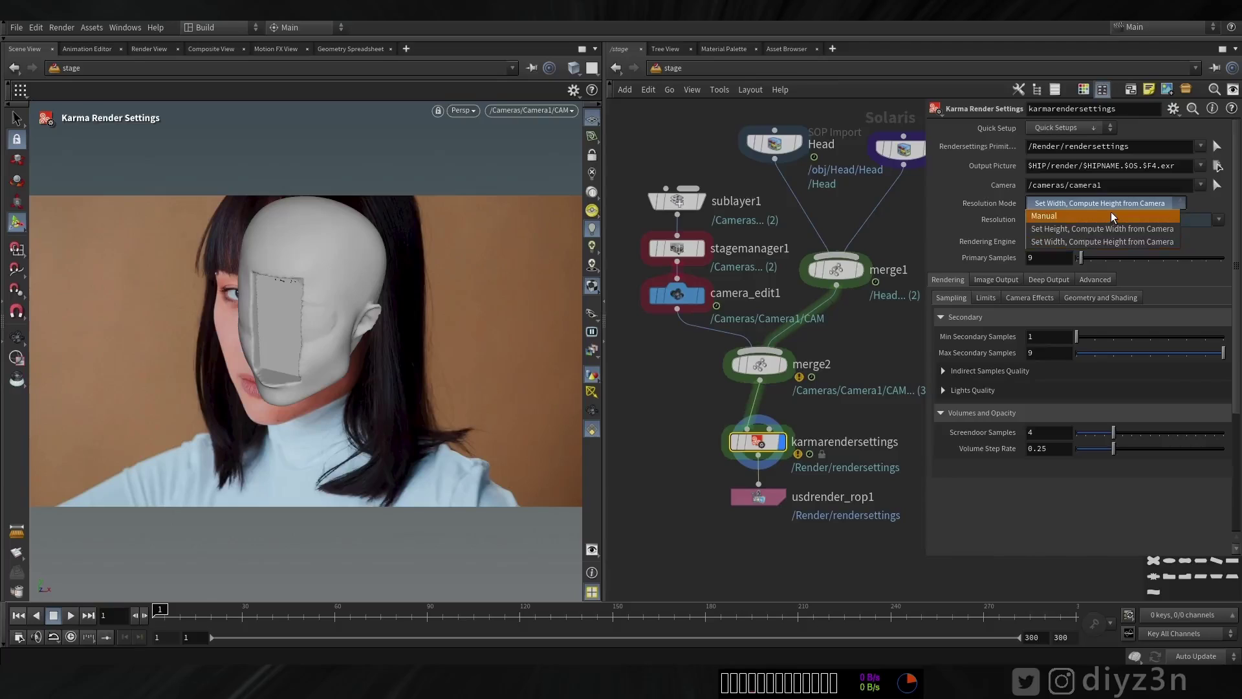
key("Escape")
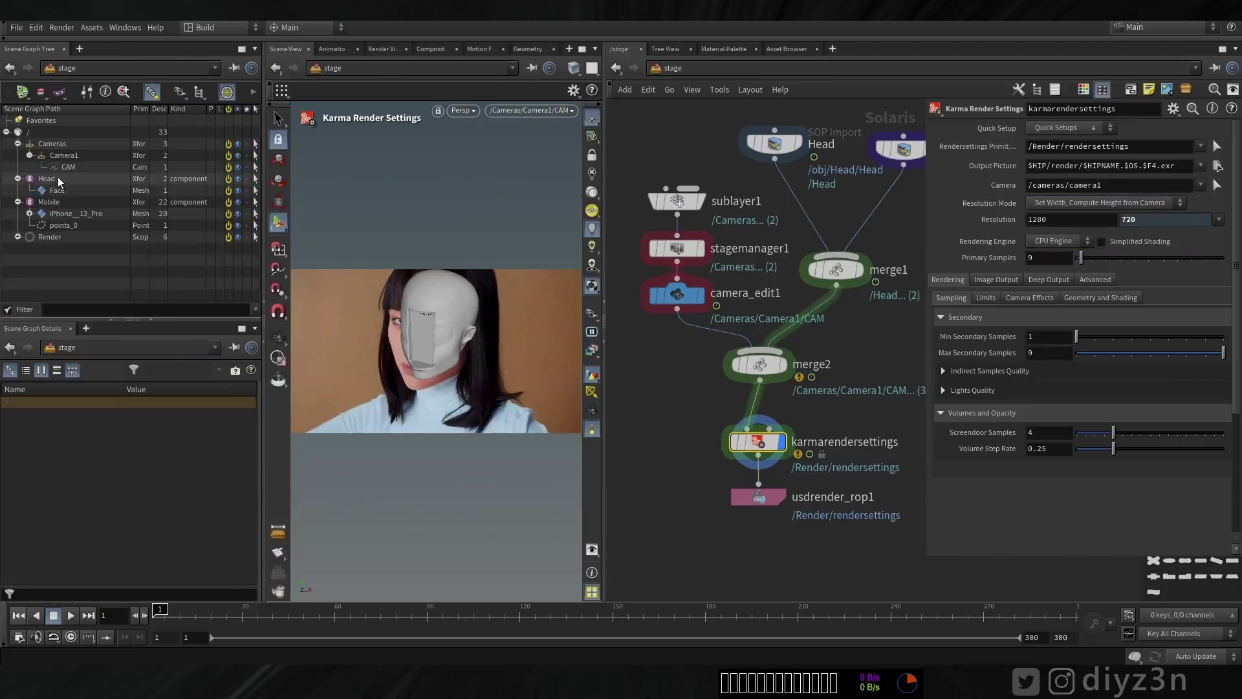
left_click(68, 167)
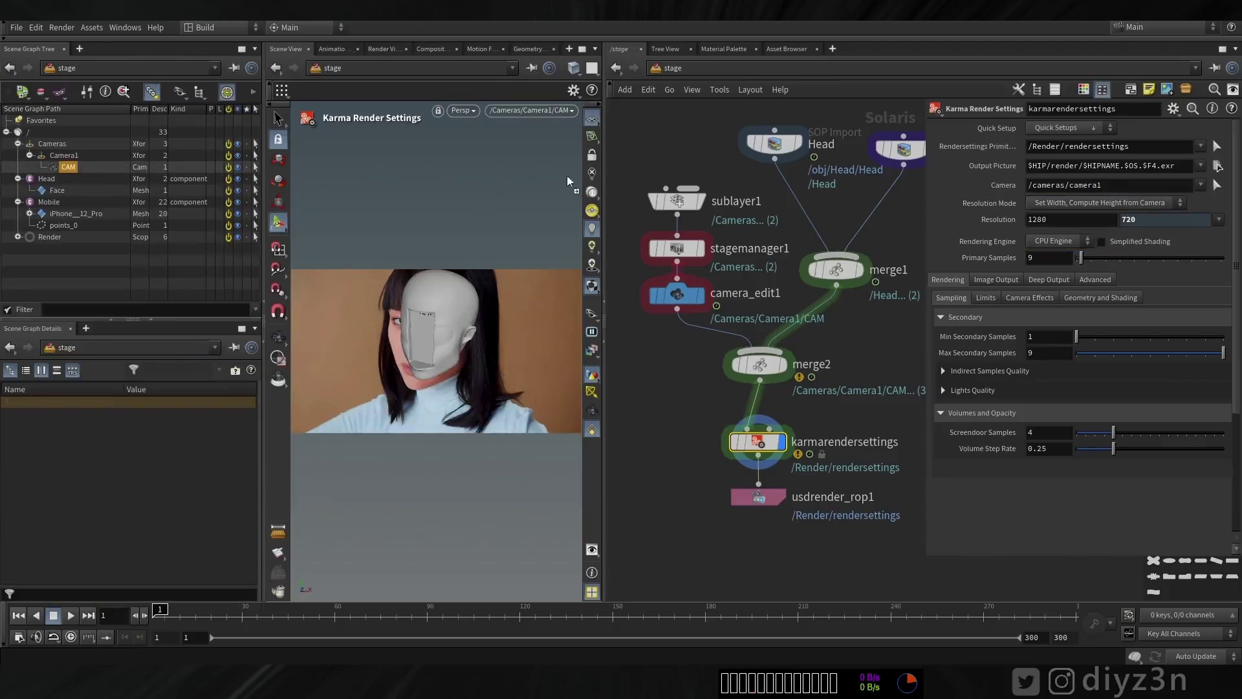
left_click_drag(1078, 190, 1077, 186)
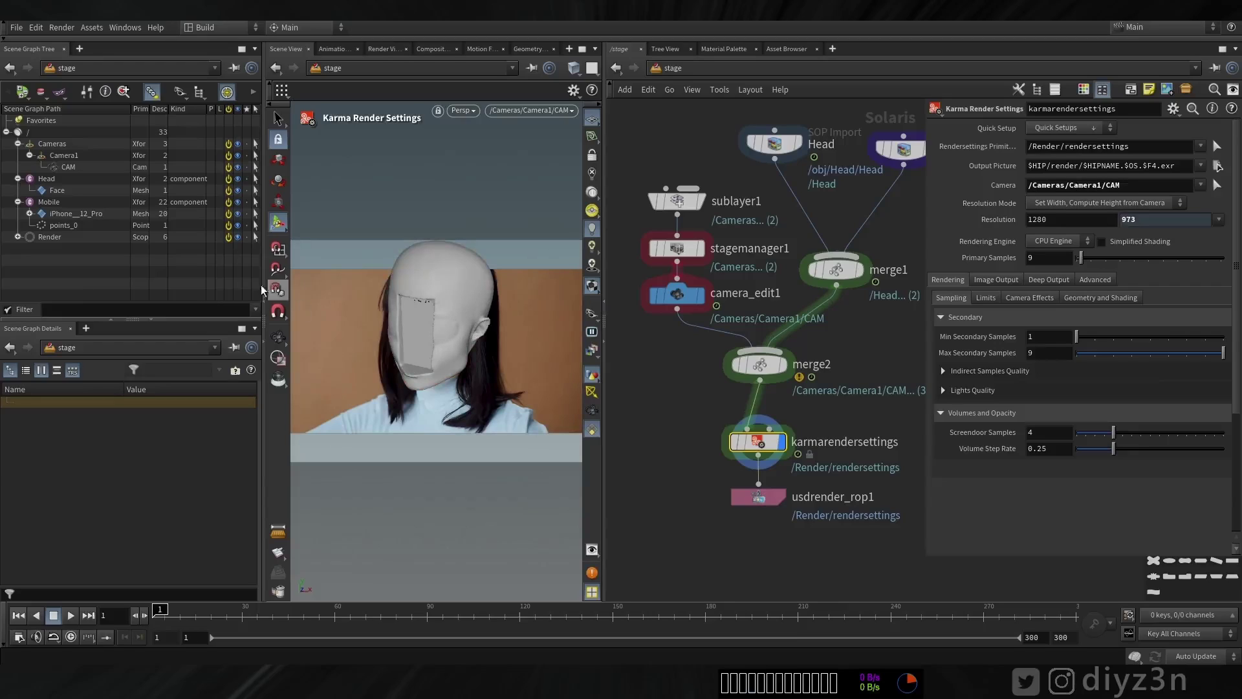
left_click(262, 302)
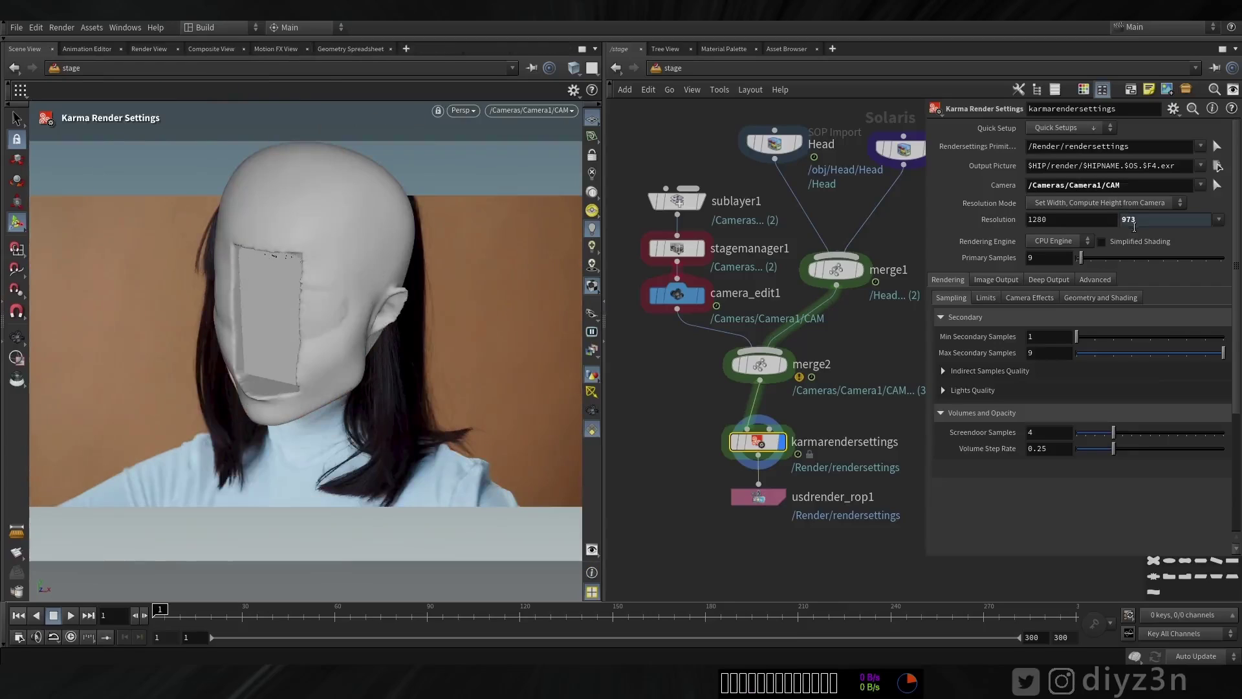
- Change the render resolution mode to Manual and choose the HDTV 1080 preset, 1920 by 1080
left_click(1106, 202)
left_click(1061, 217)
left_click(1218, 219)
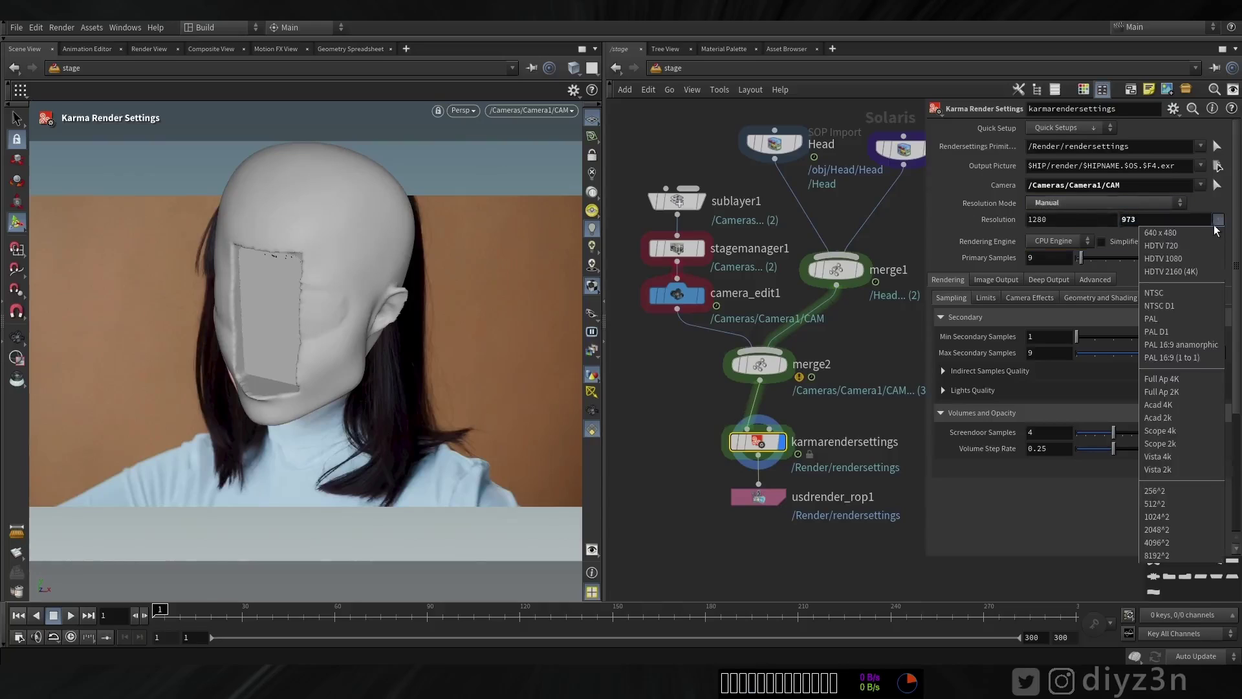
left_click(1161, 258)
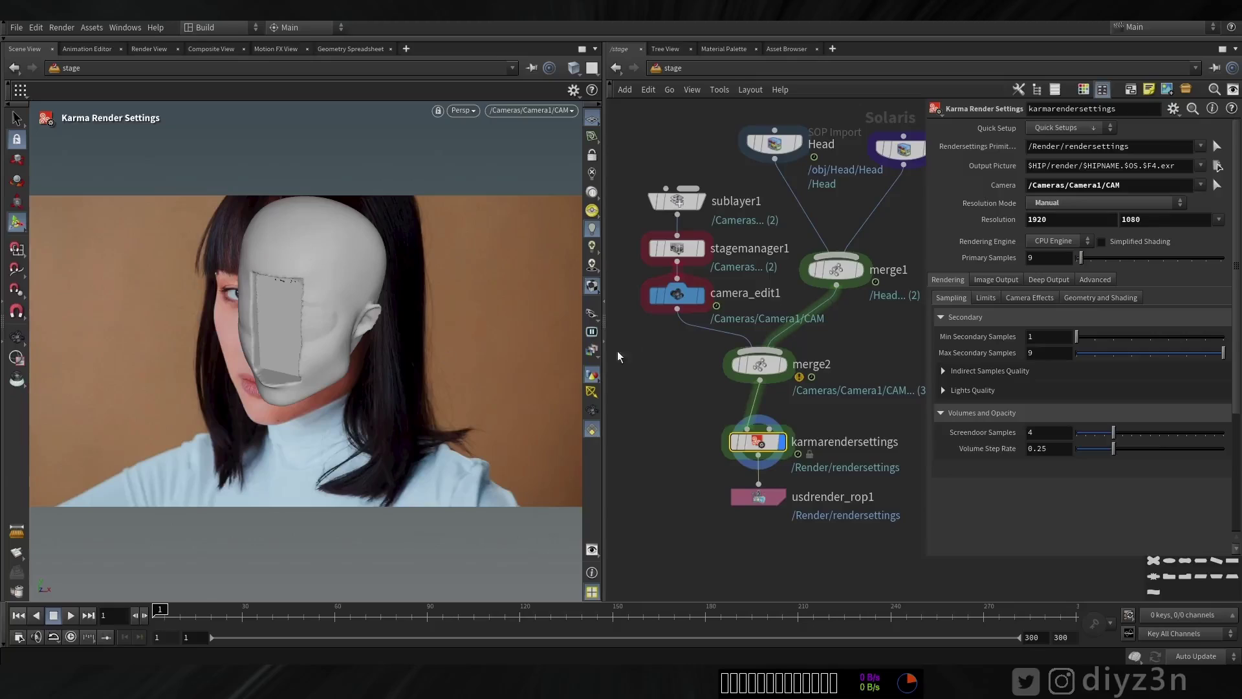
- On camera_edit1, enable Focal Length with Set or Create, adjust it to about 68.8, and check the alignment along the timeline
left_click(676, 295)
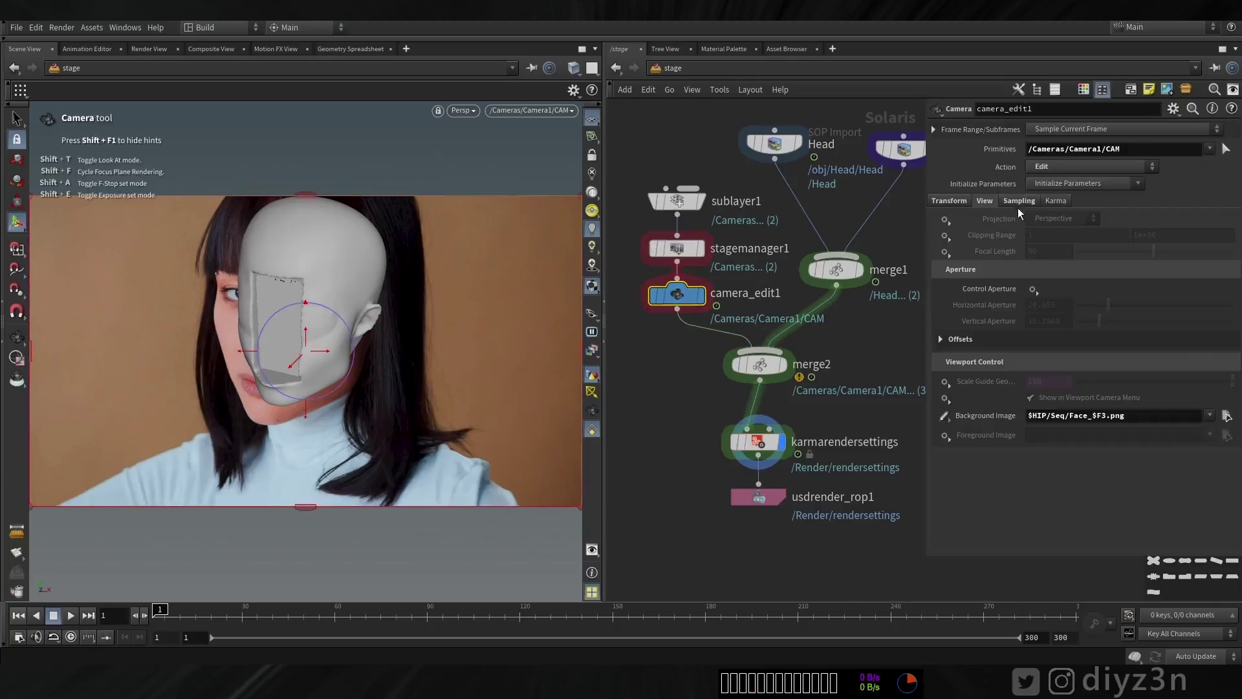
left_click(949, 254)
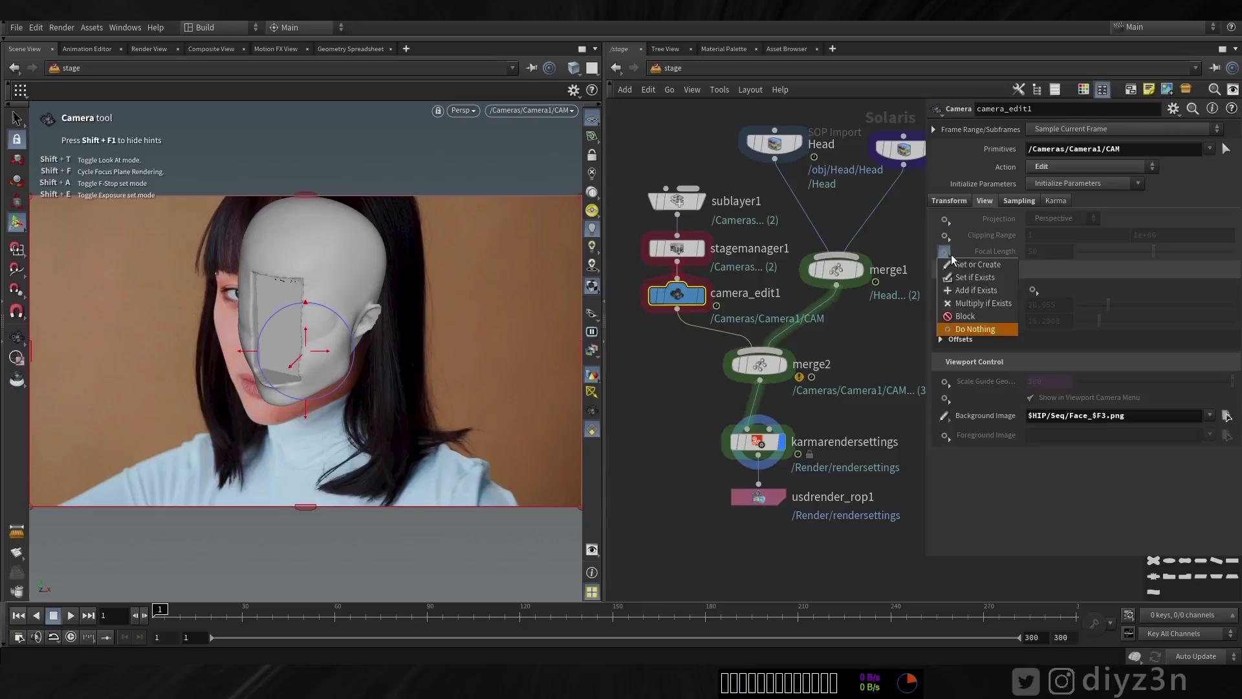
left_click(977, 265)
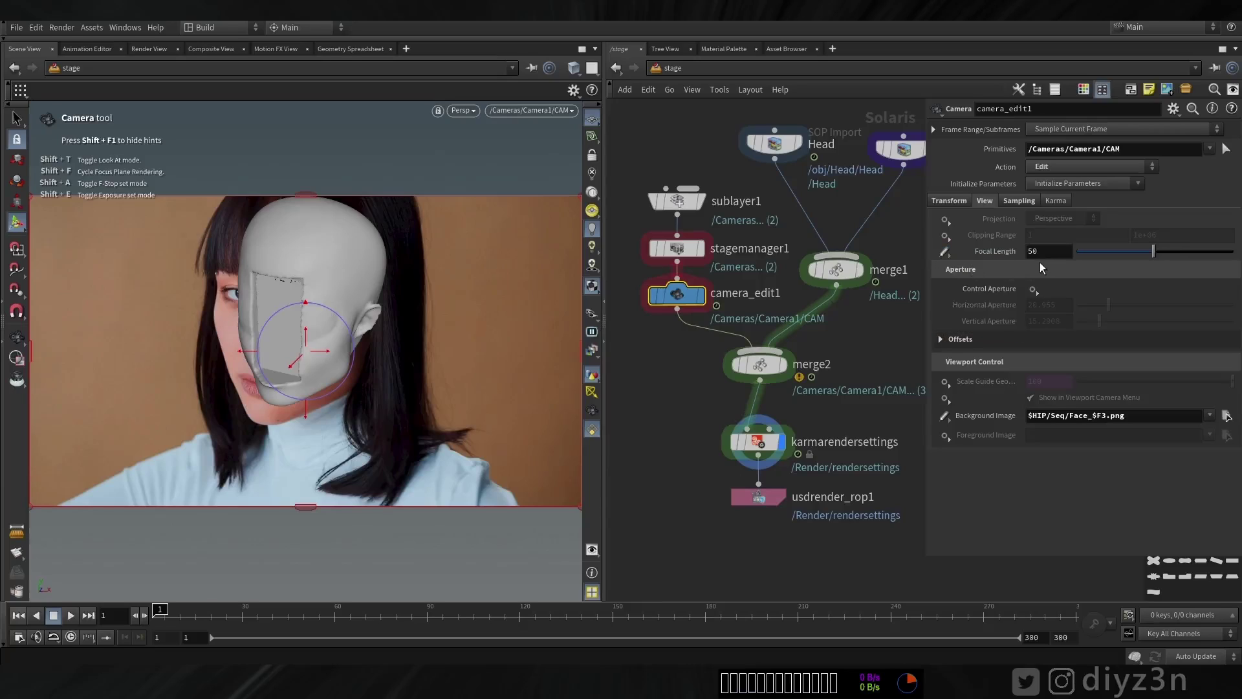
left_click_drag(1153, 252, 1182, 252)
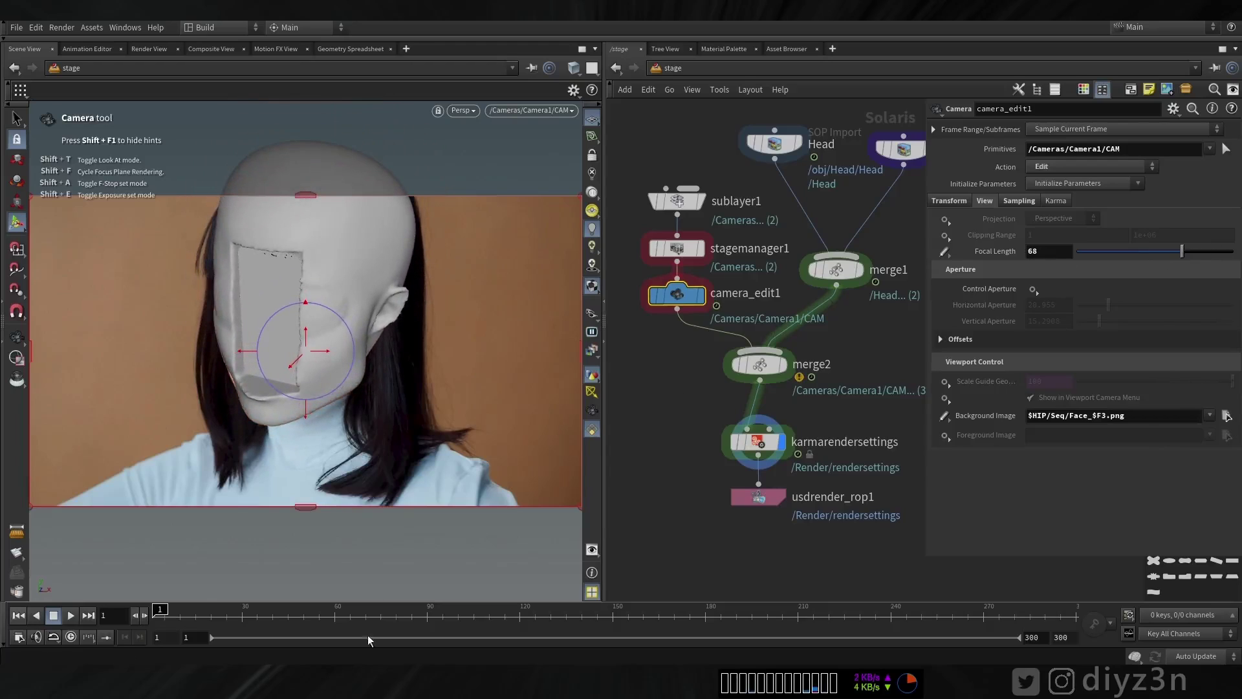
left_click_drag(168, 611, 665, 609)
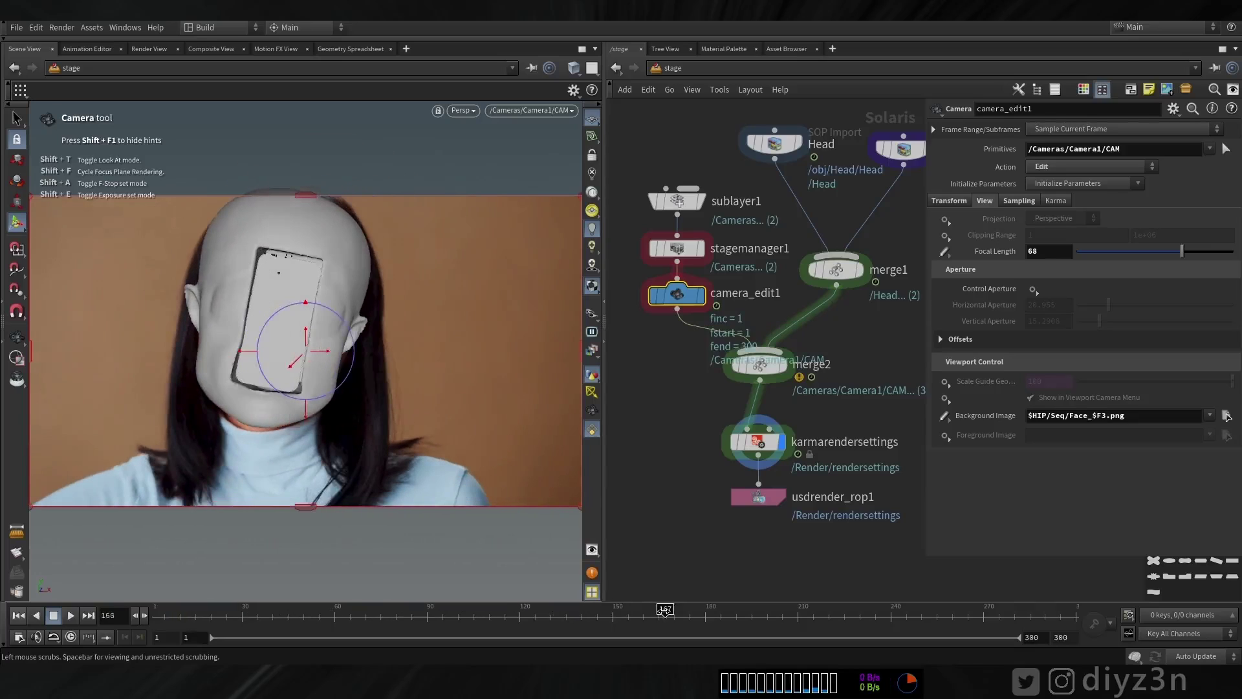
mouse_move(1181, 252)
left_mouse_down()
mouse_move(1144, 257)
mouse_move(1182, 254)
left_mouse_up()
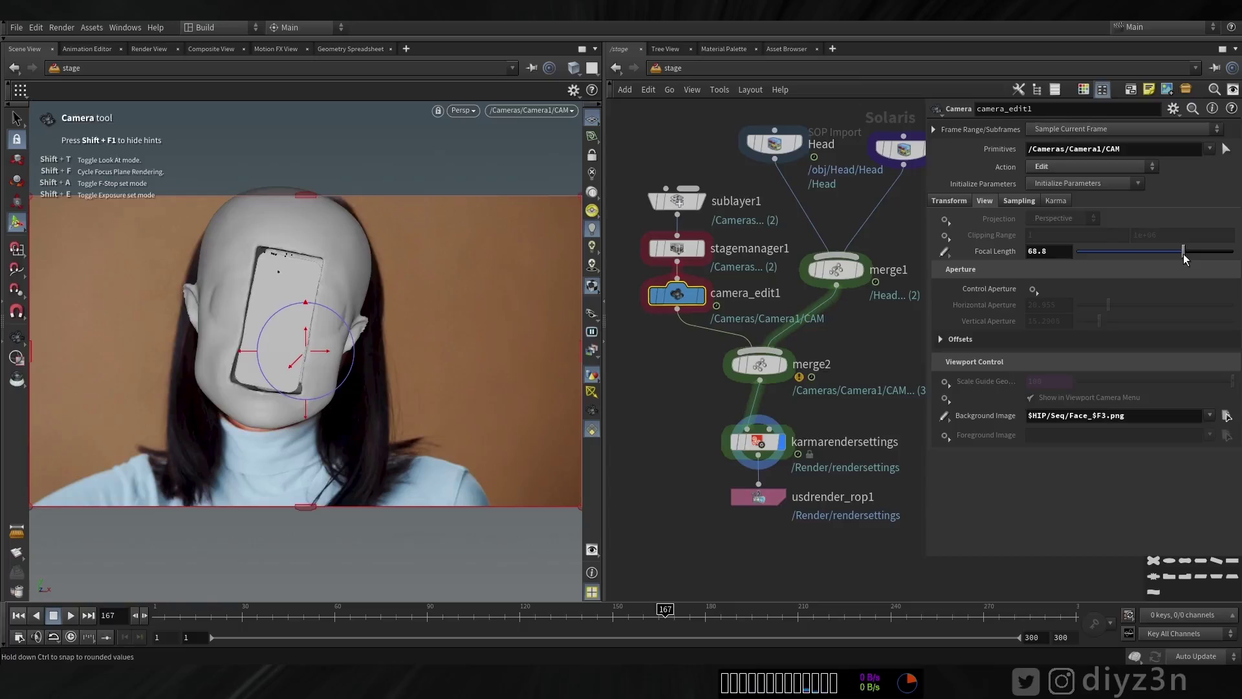
left_click_drag(667, 610, 1007, 611)
- Move karmarendersettings and usdrender_rop1 farther below merge2 in the network
middle_click_drag(815, 541, 805, 464)
left_click_drag(812, 505, 744, 370)
left_click_drag(745, 364, 758, 449)
middle_click_drag(691, 371, 740, 382)
left_click(731, 387)
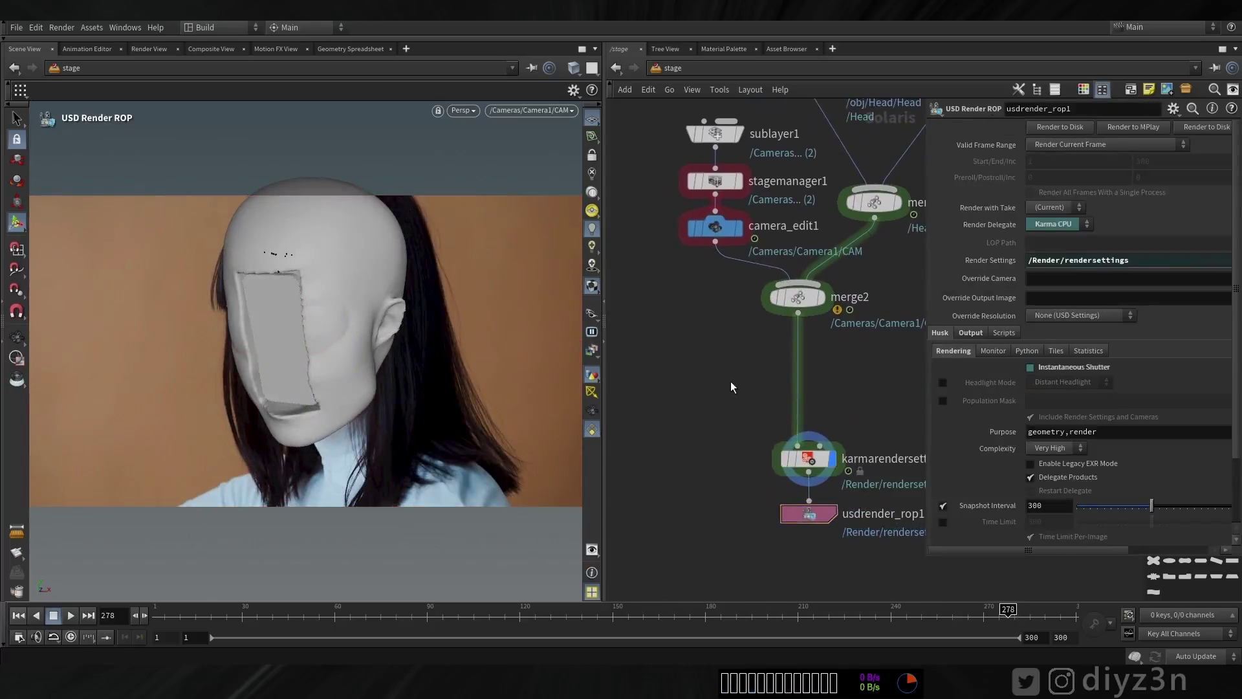
key("Tab")
type("me")
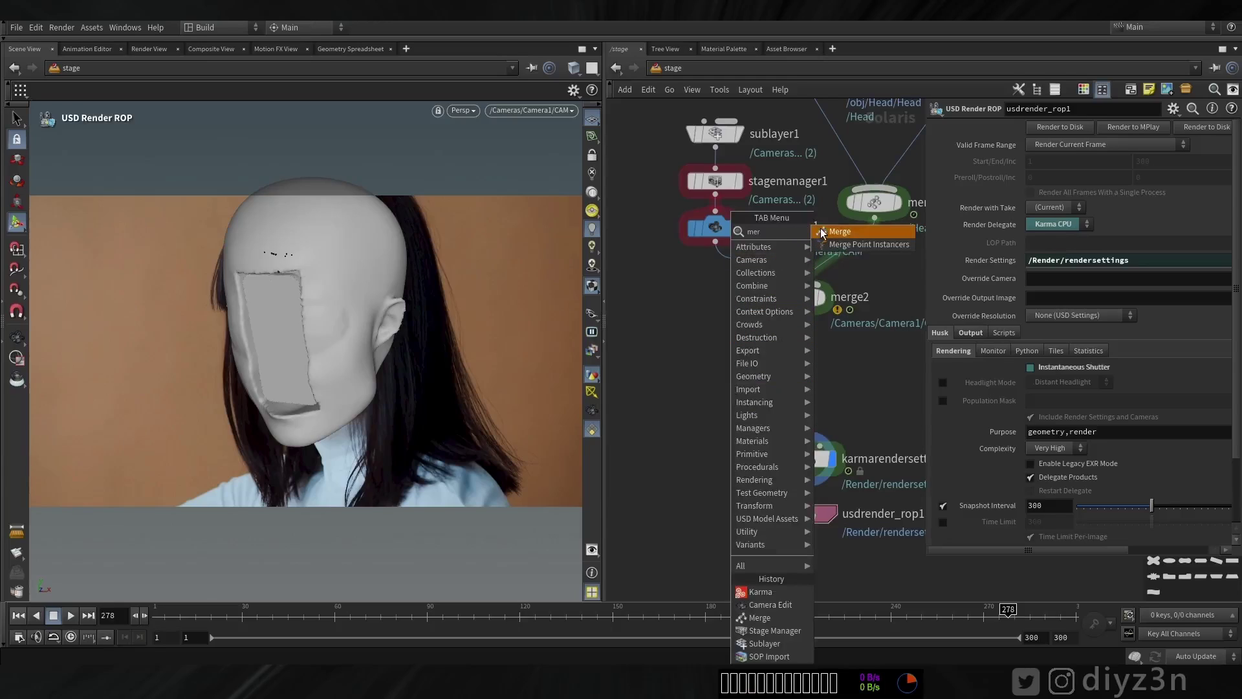
left_click(681, 306)
- Add a Dome Light node beside the camera branch and connect its output to merge2
middle_click_drag(670, 307, 849, 414)
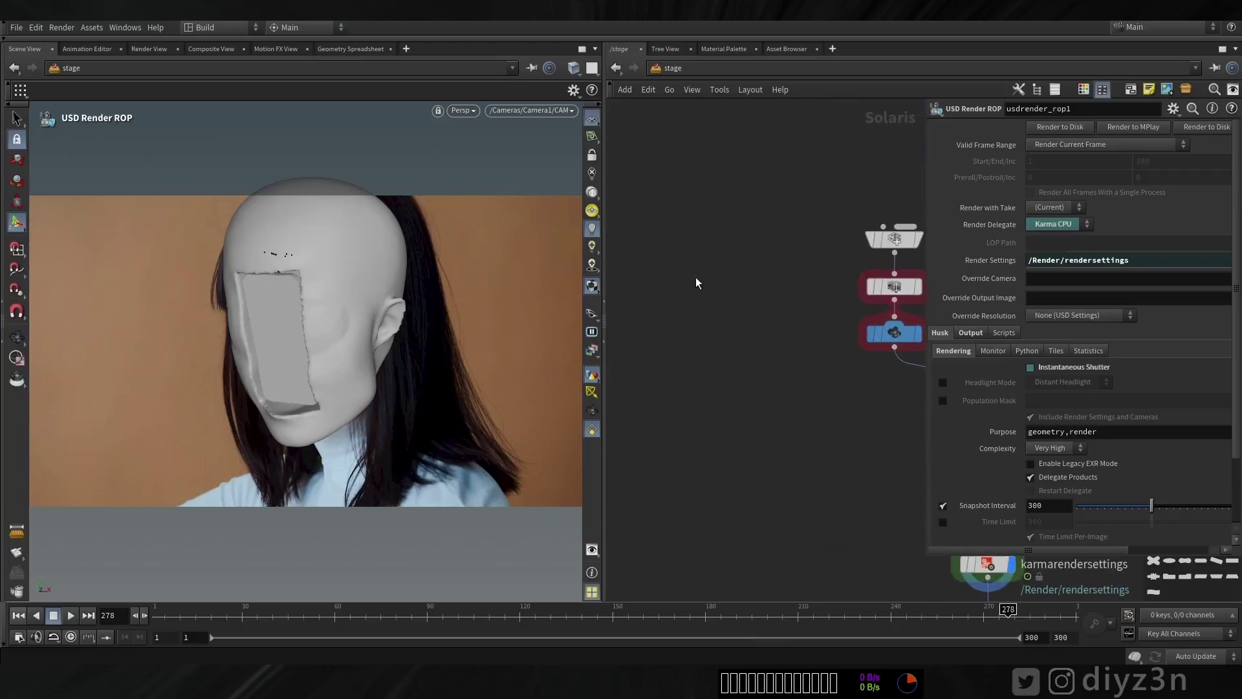
key("Tab")
type("dom")
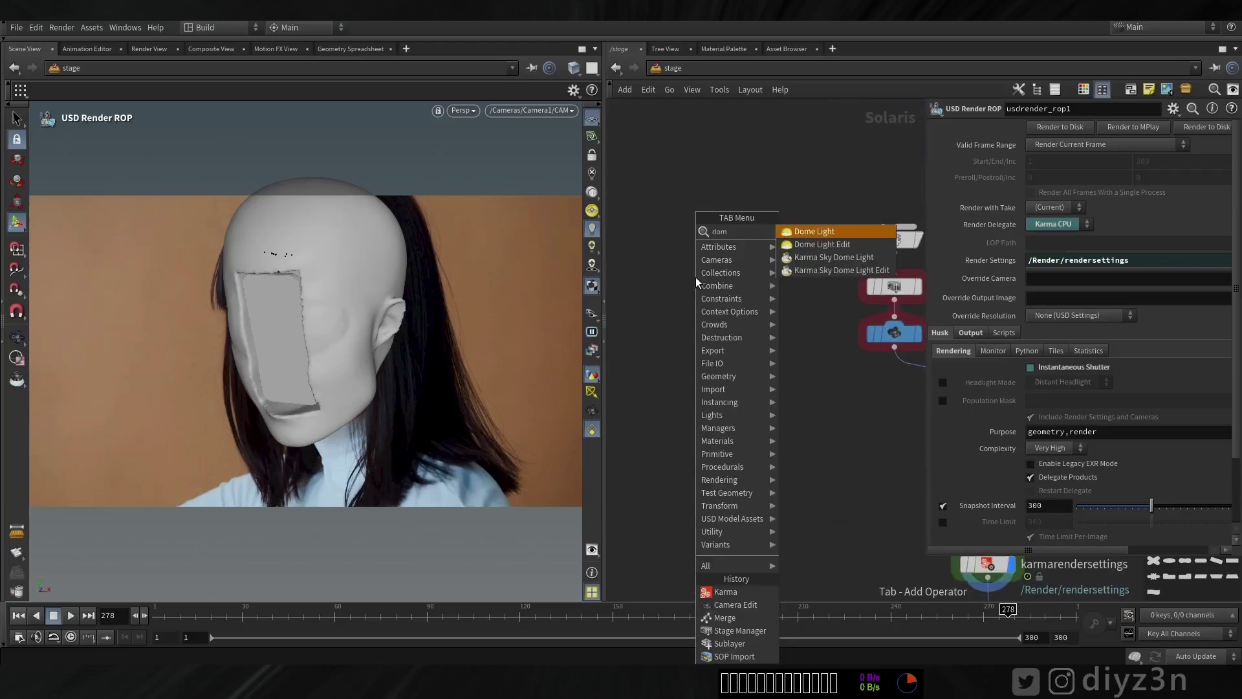
left_click(821, 231)
left_click(714, 306)
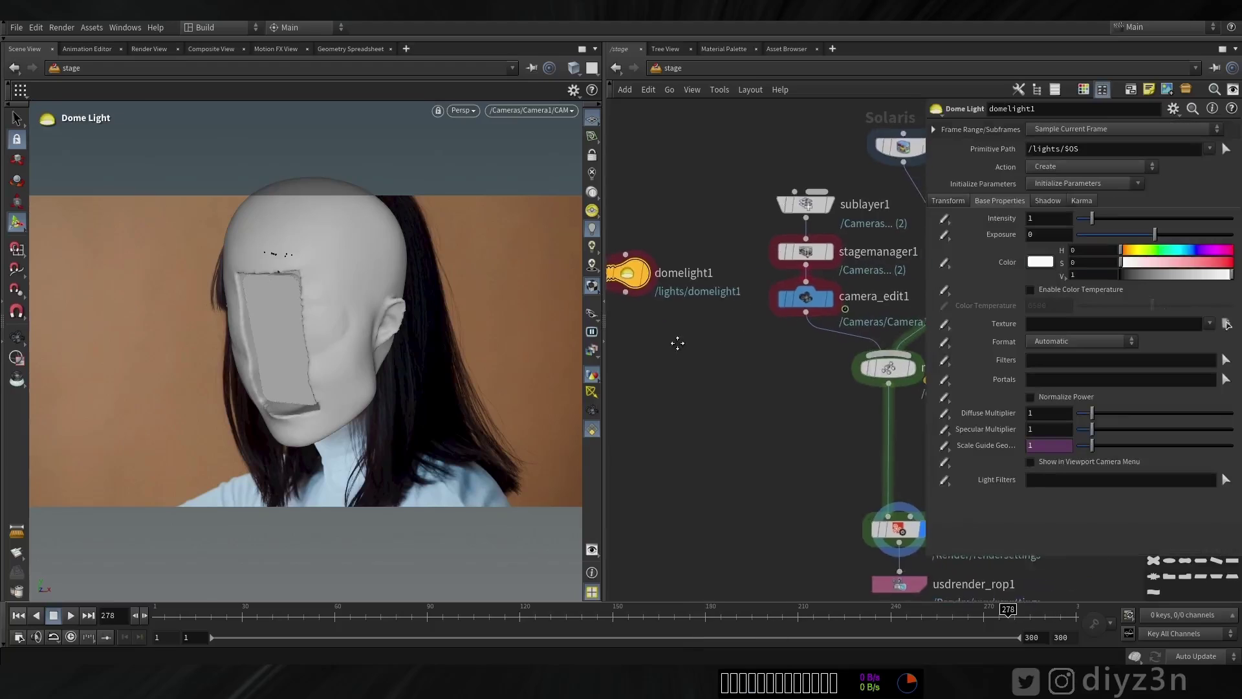
middle_click_drag(677, 343, 675, 342)
left_click_drag(624, 292, 888, 354)
middle_click_drag(782, 366, 901, 358)
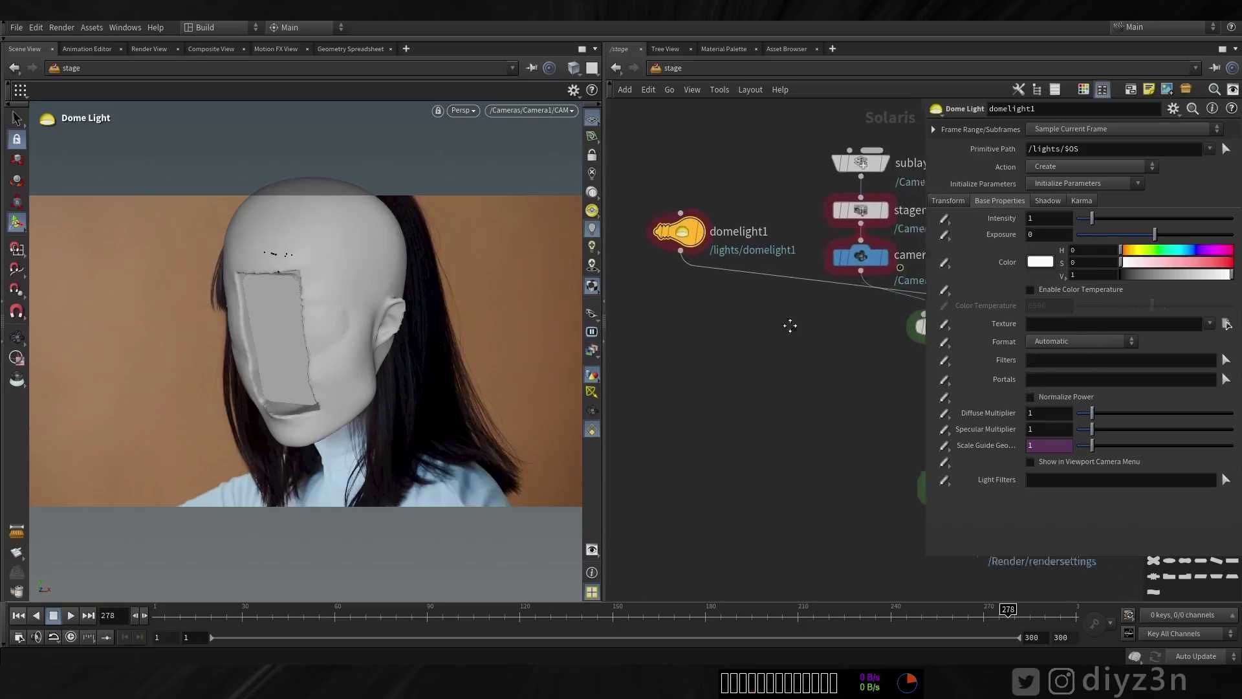
- Render the viewport with Karma XPU and set the dome light's texture to $HIP/City_Center.hdr
left_click(463, 109)
left_click(487, 184)
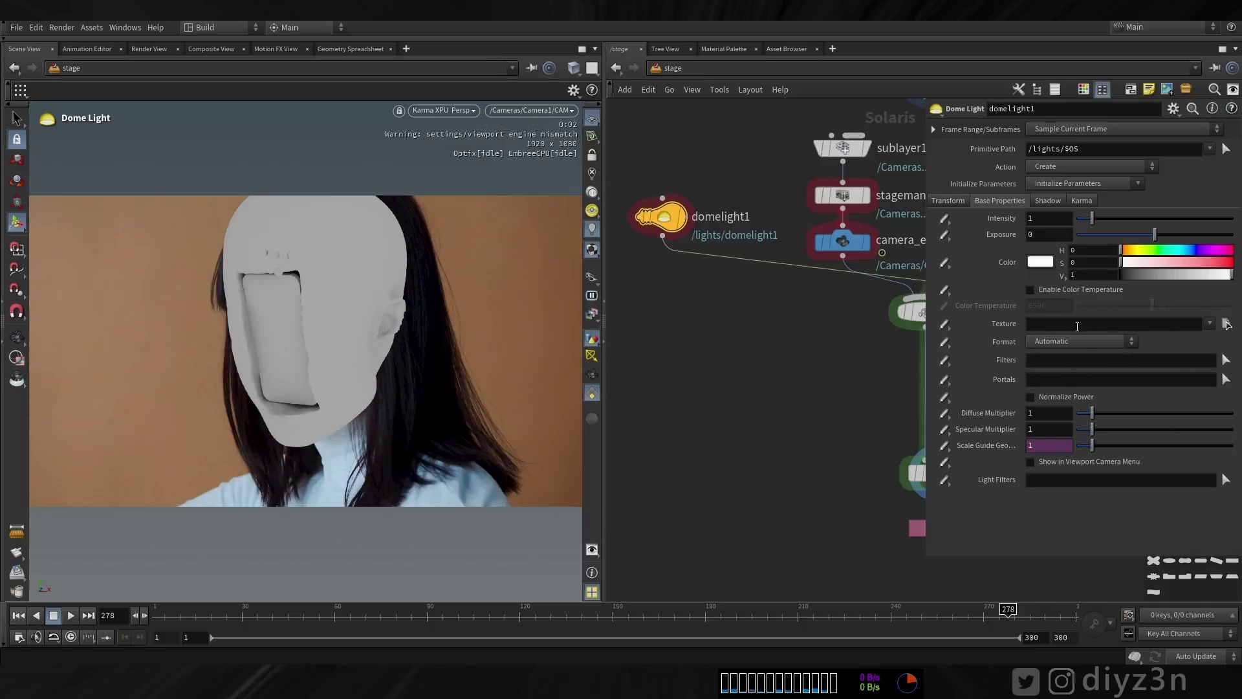
left_click(1226, 323)
double_click(912, 71)
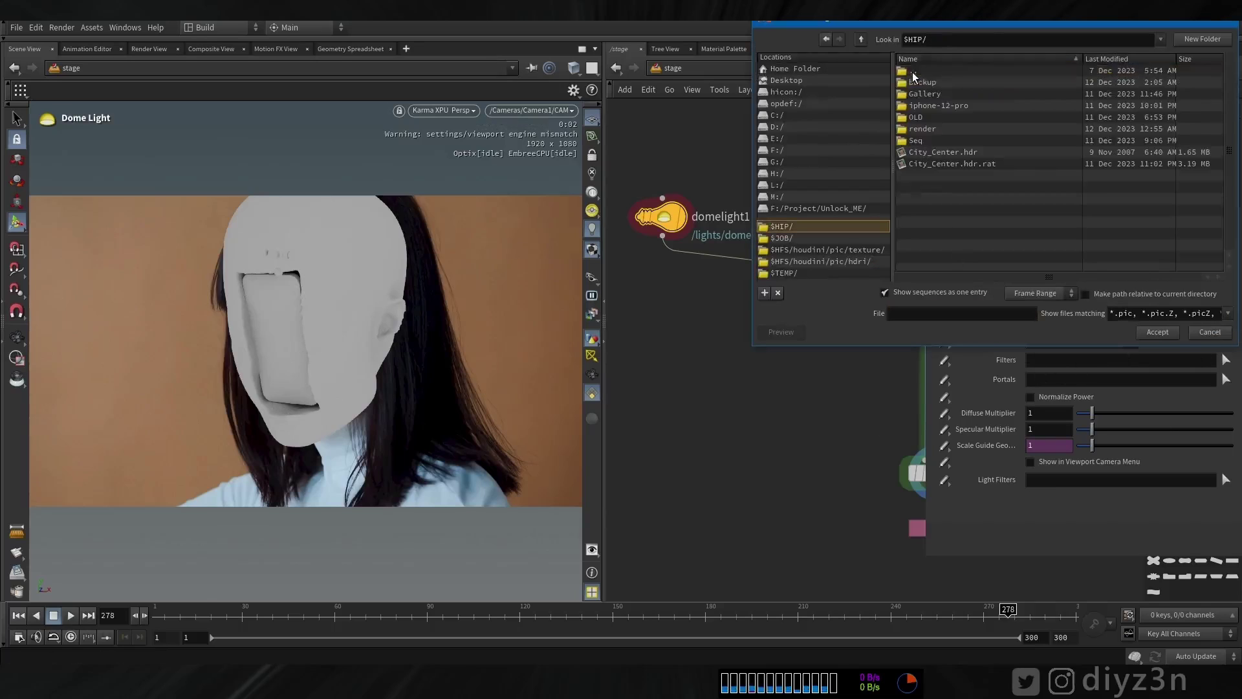
double_click(925, 163)
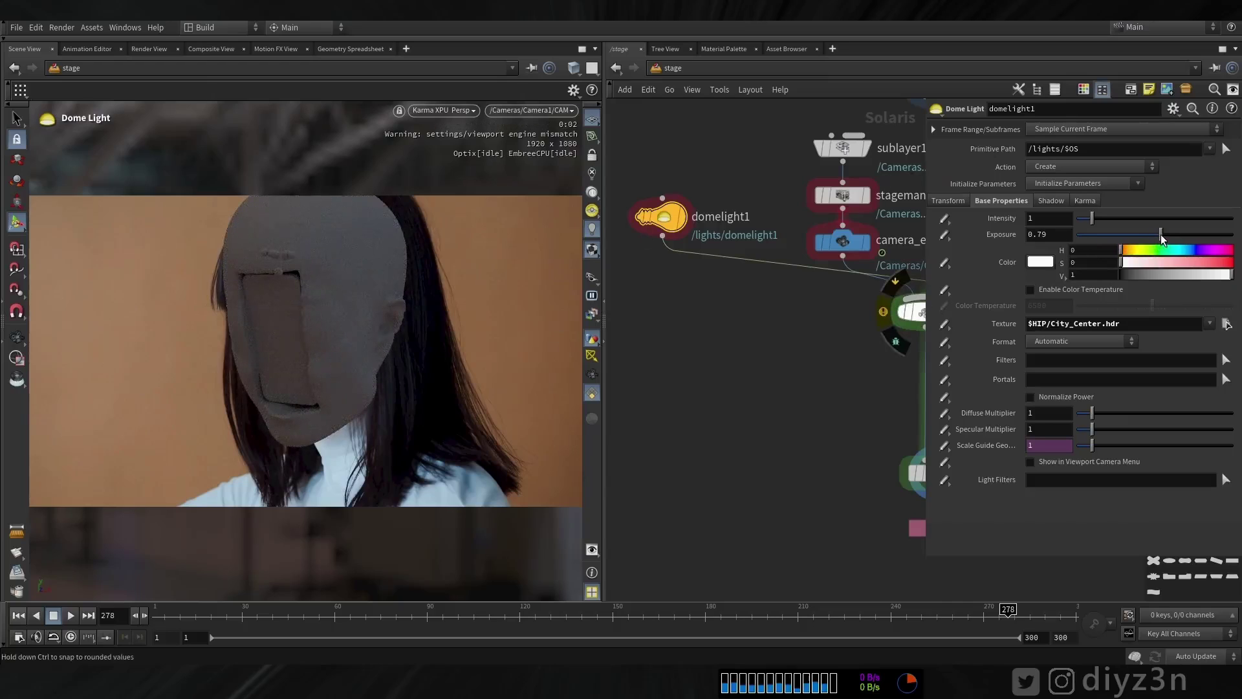
- Raise the dome light's exposure to about 1.95 and scrub the timeline to frame 107 to check the lighting
left_click_drag(1163, 237, 1170, 238)
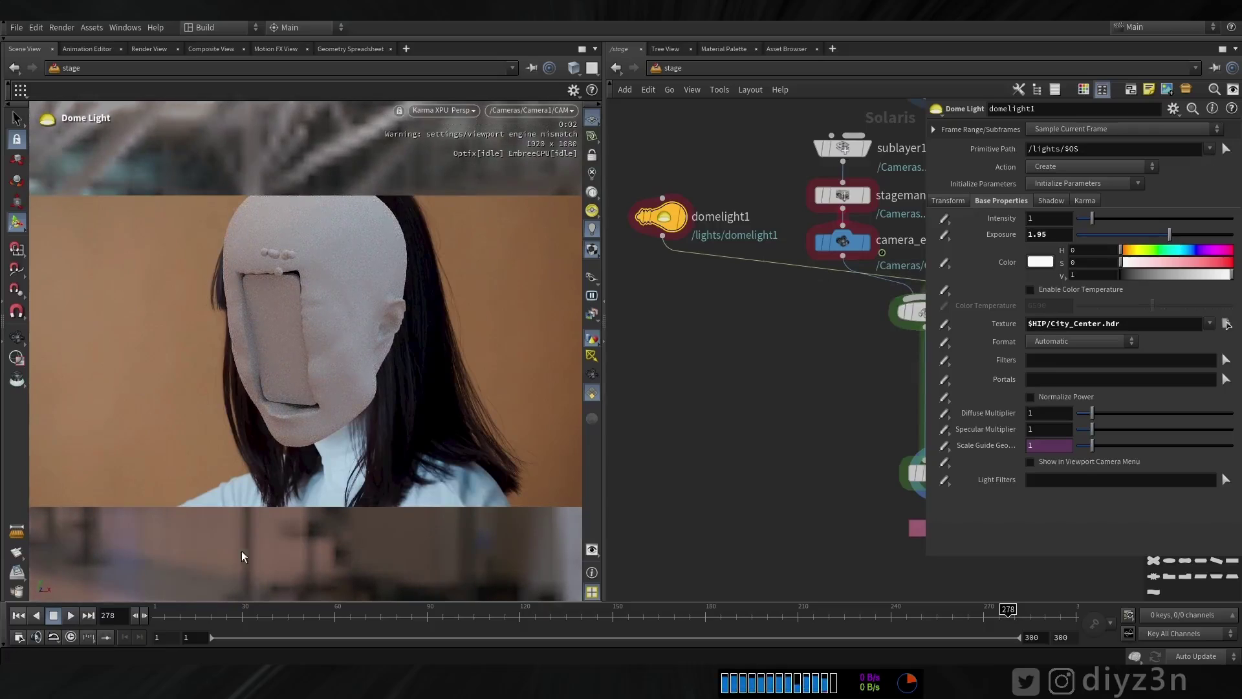
left_click(227, 617)
left_click_drag(197, 620, 144, 622)
left_click_drag(259, 626, 361, 617)
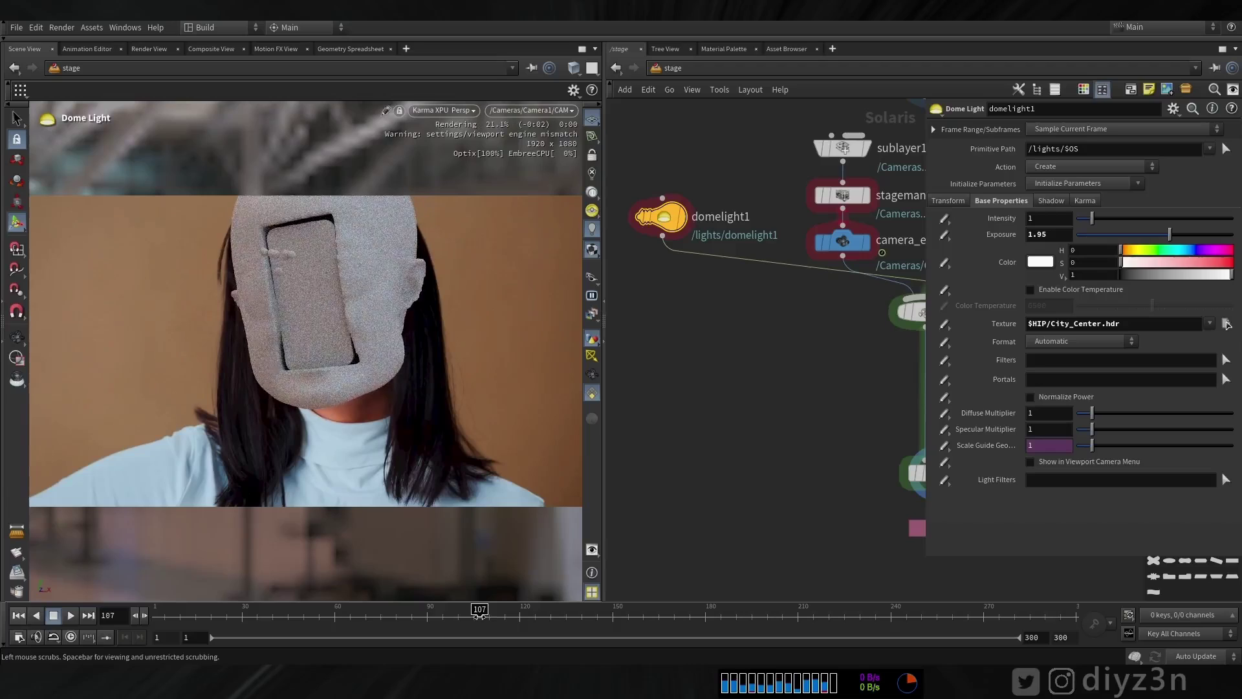
- Shift usdrender_rop1 and karmarendersettings slightly lower in the network
middle_click_drag(764, 479, 599, 457)
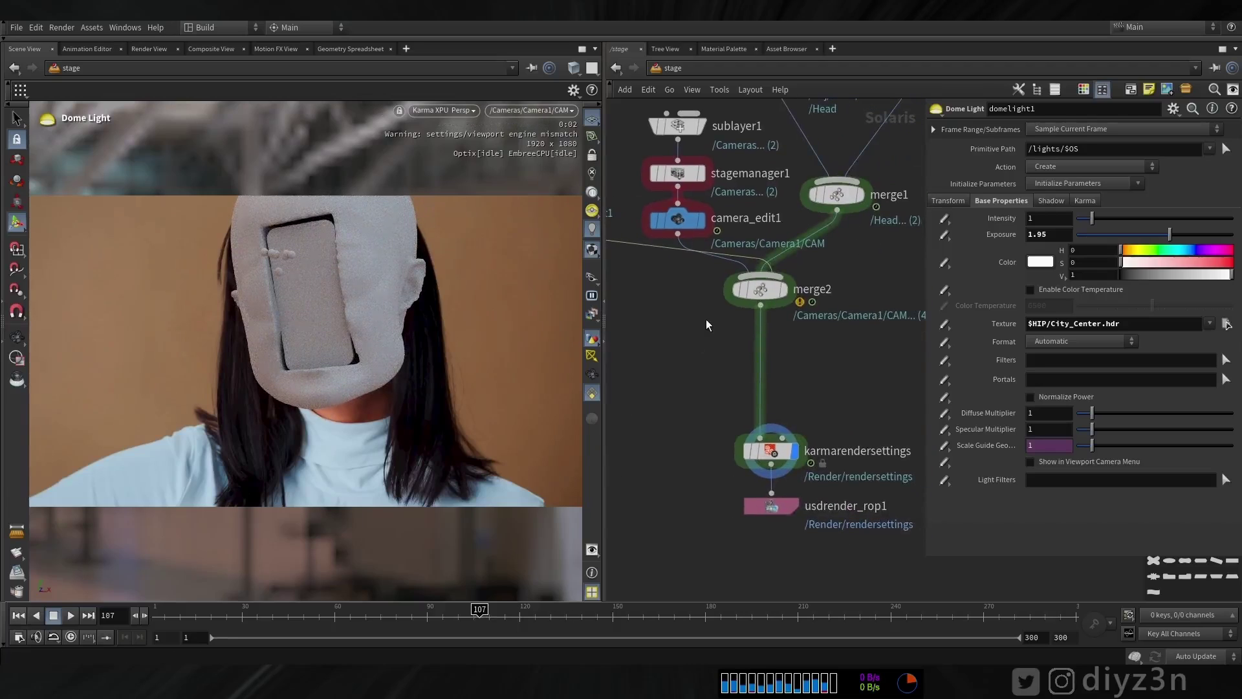
left_click_drag(771, 508, 771, 533)
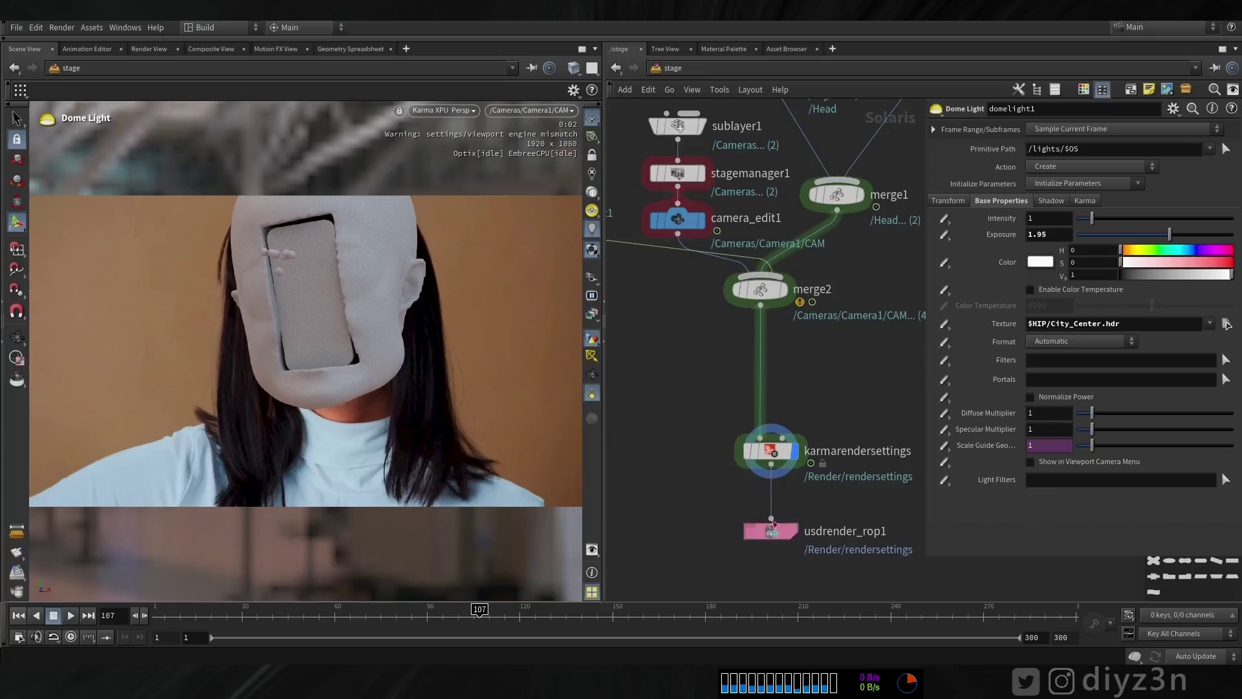
left_click_drag(767, 449, 768, 470)
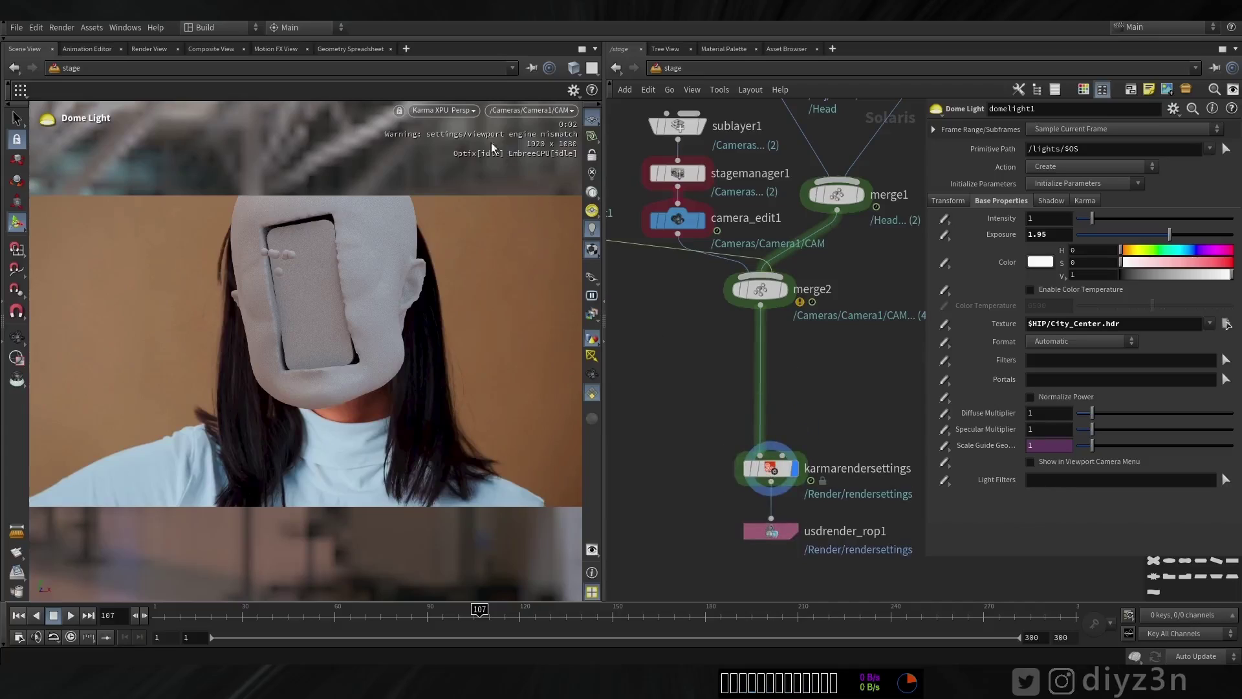
- Turn off Karma XPU rendering in the viewport and open the Head geometry network under obj, focusing on the phone
left_click(447, 110)
left_click(440, 165)
left_click(663, 68)
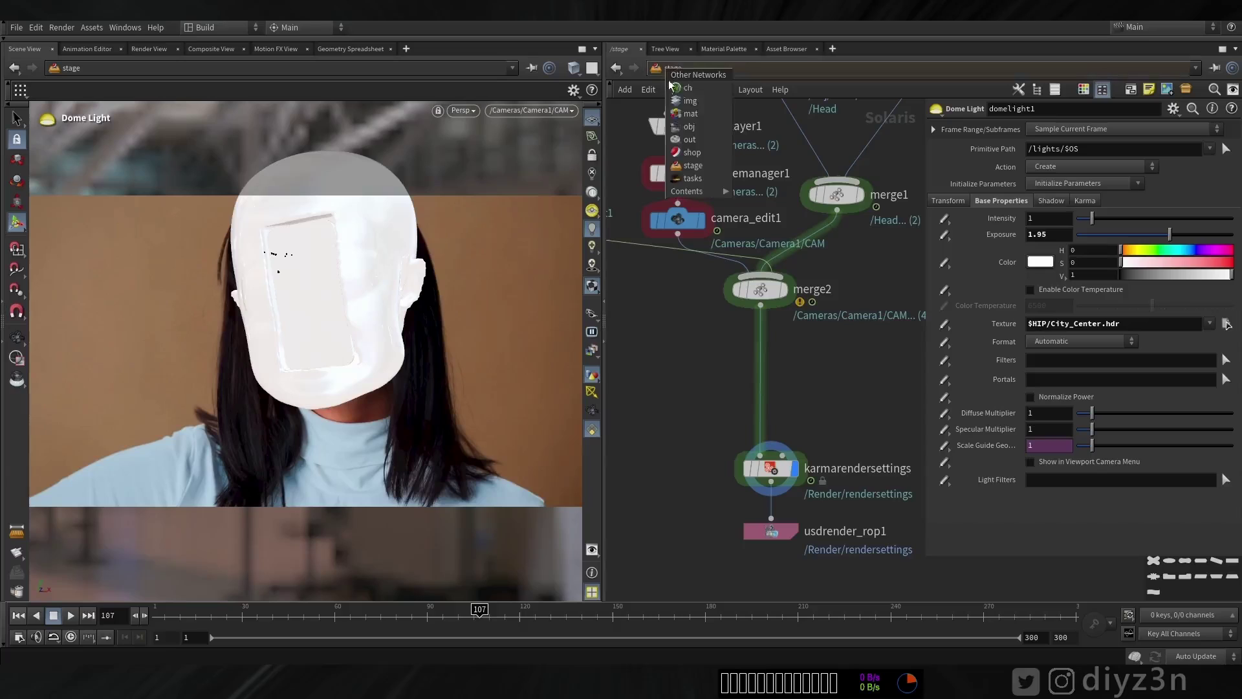
left_click(689, 127)
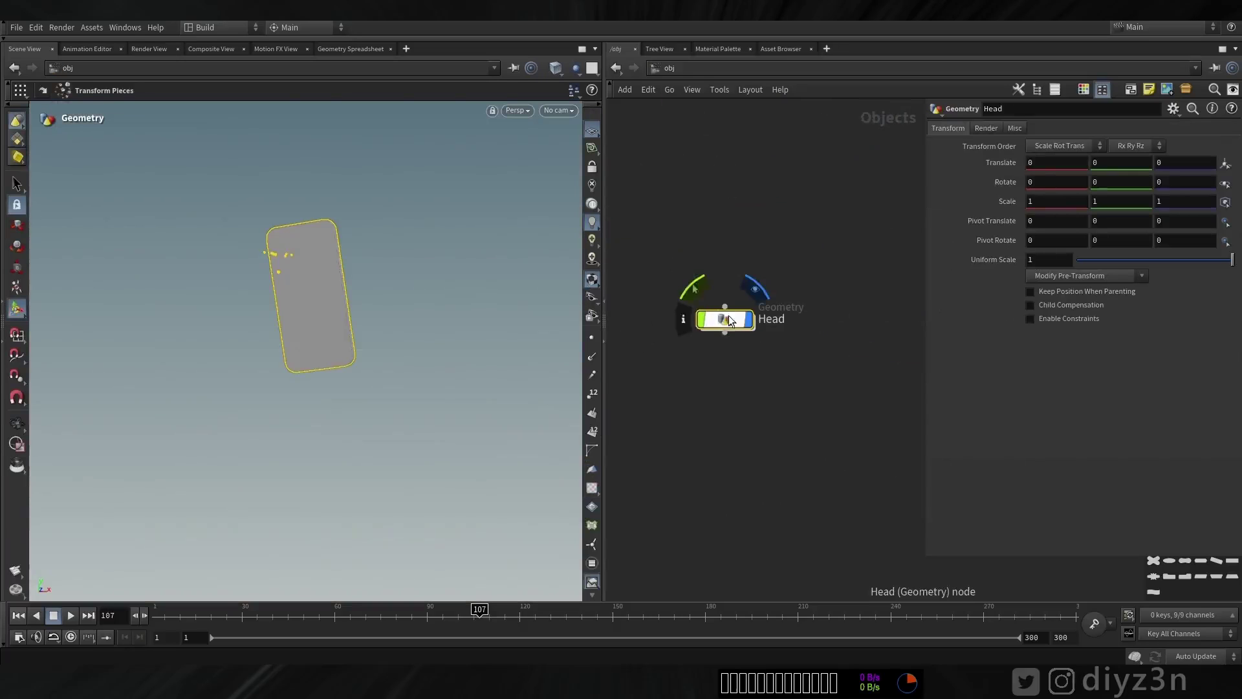
double_click(721, 316)
left_click_drag(330, 295, 336, 324, "alt")
scroll(295, 327, "up", 5)
scroll(867, 489, "up", 3)
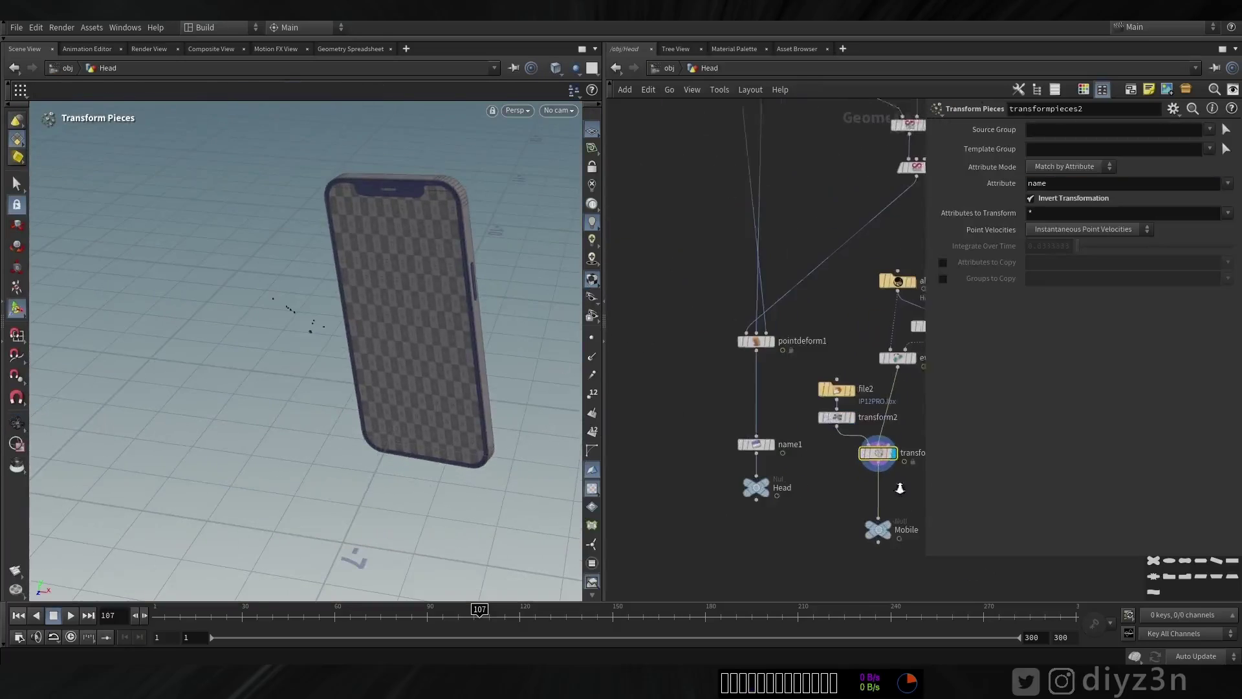
- Toggle the Invert Transformation option of transformpieces2 off and back on, and display the phone geometry's points
left_click(852, 414)
left_click(894, 451)
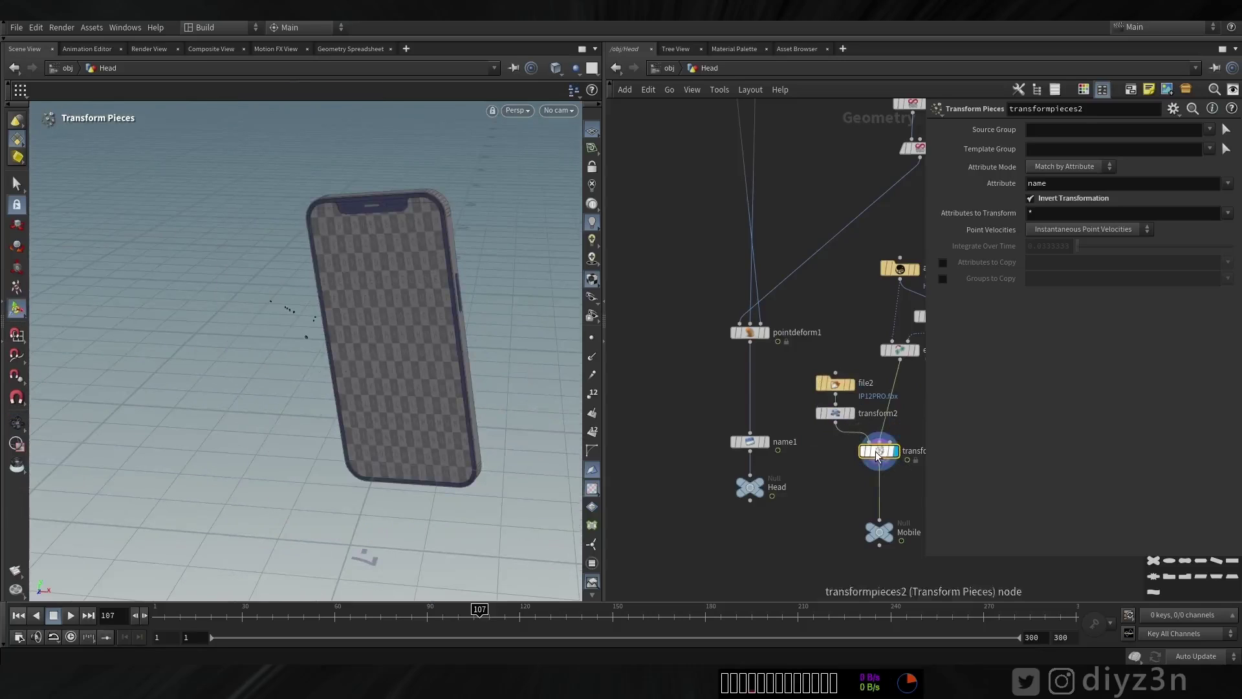
left_click(1047, 200)
left_click(1048, 199)
left_click(592, 337)
left_click_drag(407, 355, 343, 357, "alt")
- Insert a Delete node between transformpieces2 and the Mobile null
middle_click_drag(836, 471, 803, 405)
key("Tab")
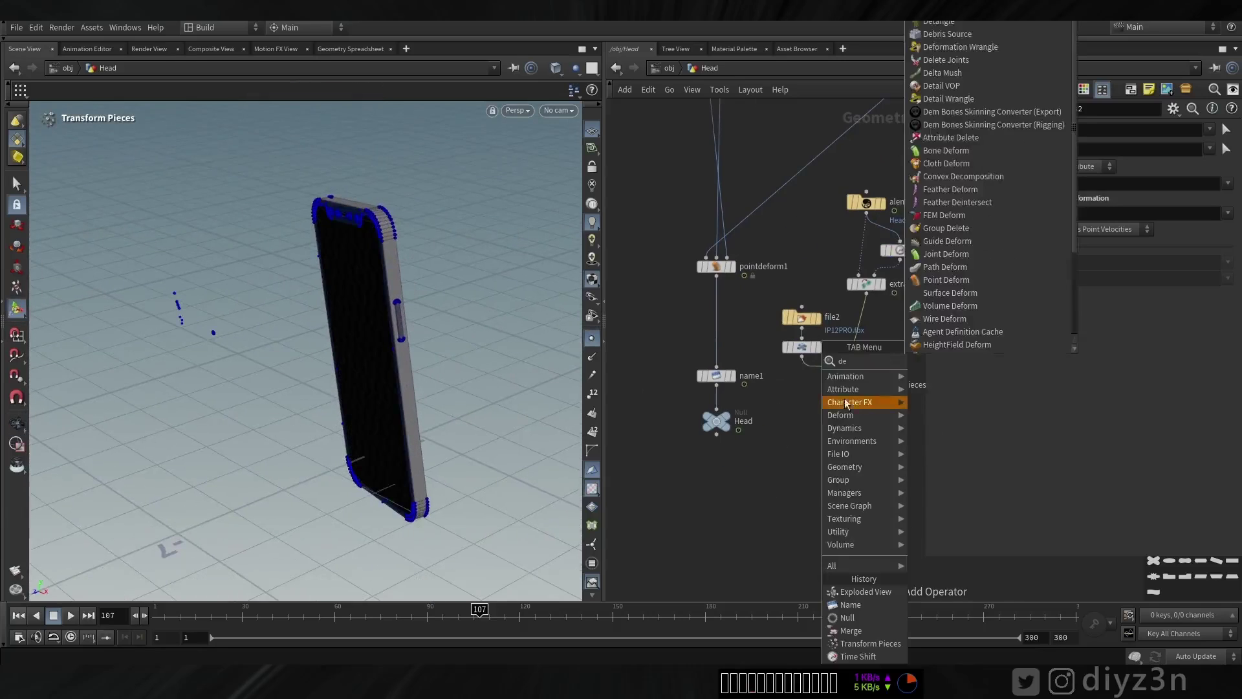
type("name")
key("Return")
left_click(841, 421)
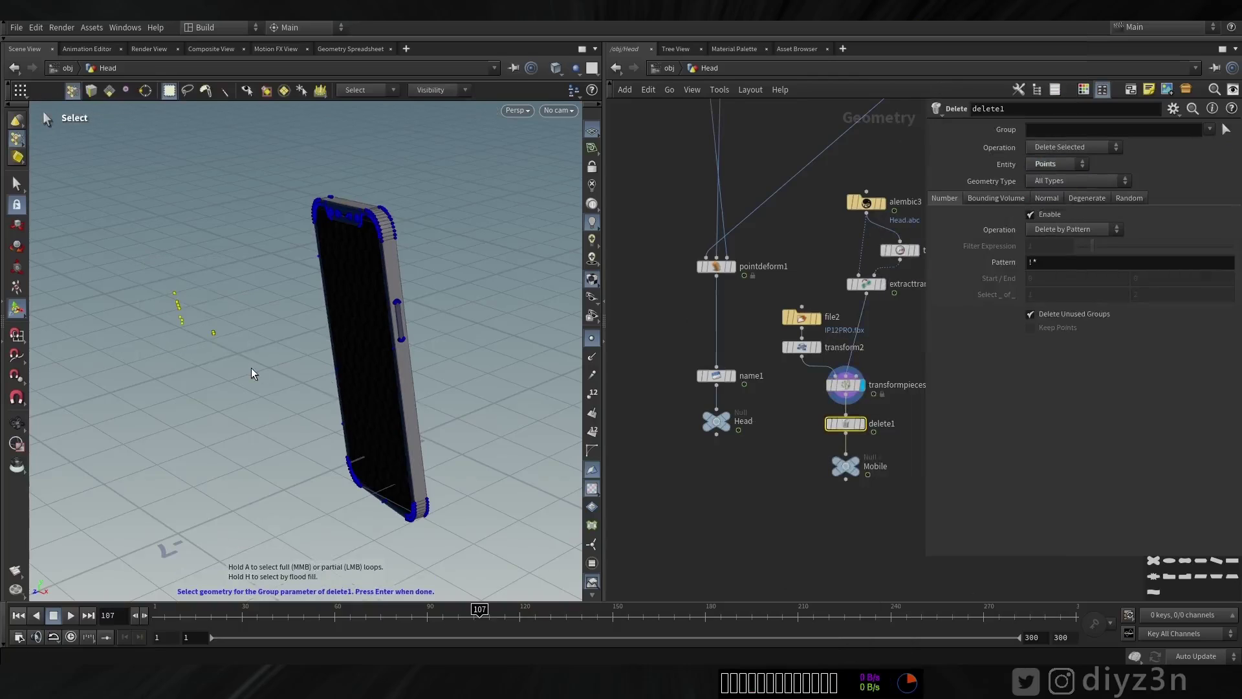
- Delete the stray points floating beside the phone with the Delete node and display its result without point markers
right_click_drag(194, 334, 507, 331, "alt")
left_click(592, 337)
right_click_drag(396, 366, 197, 345, "alt")
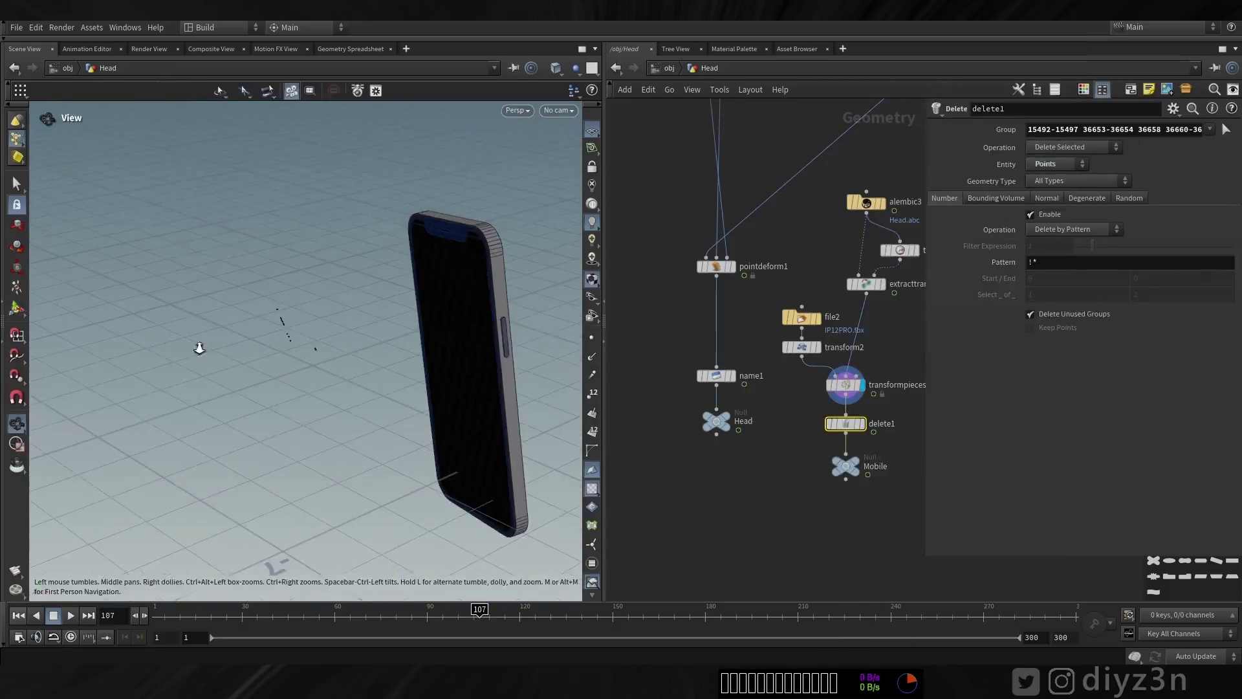
left_click(863, 423)
- Return to the stage network, render the camera view with Karma XPU and check the phone at frame 190
left_click(656, 68)
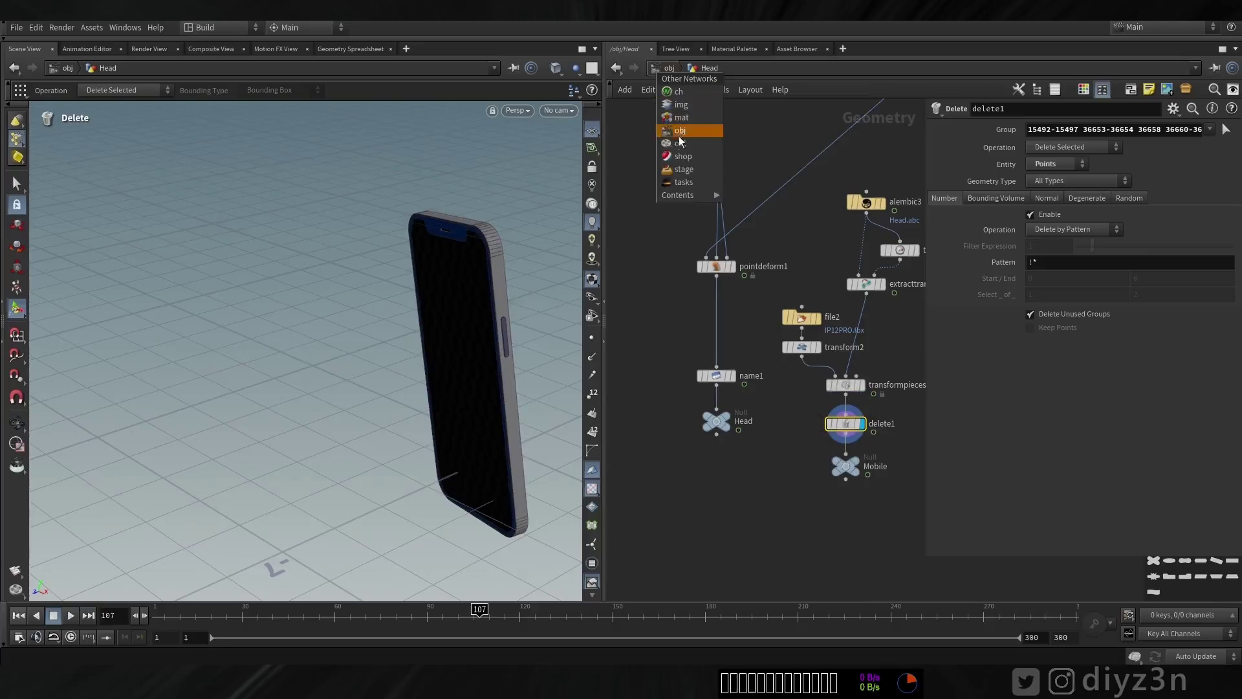
left_click(675, 174)
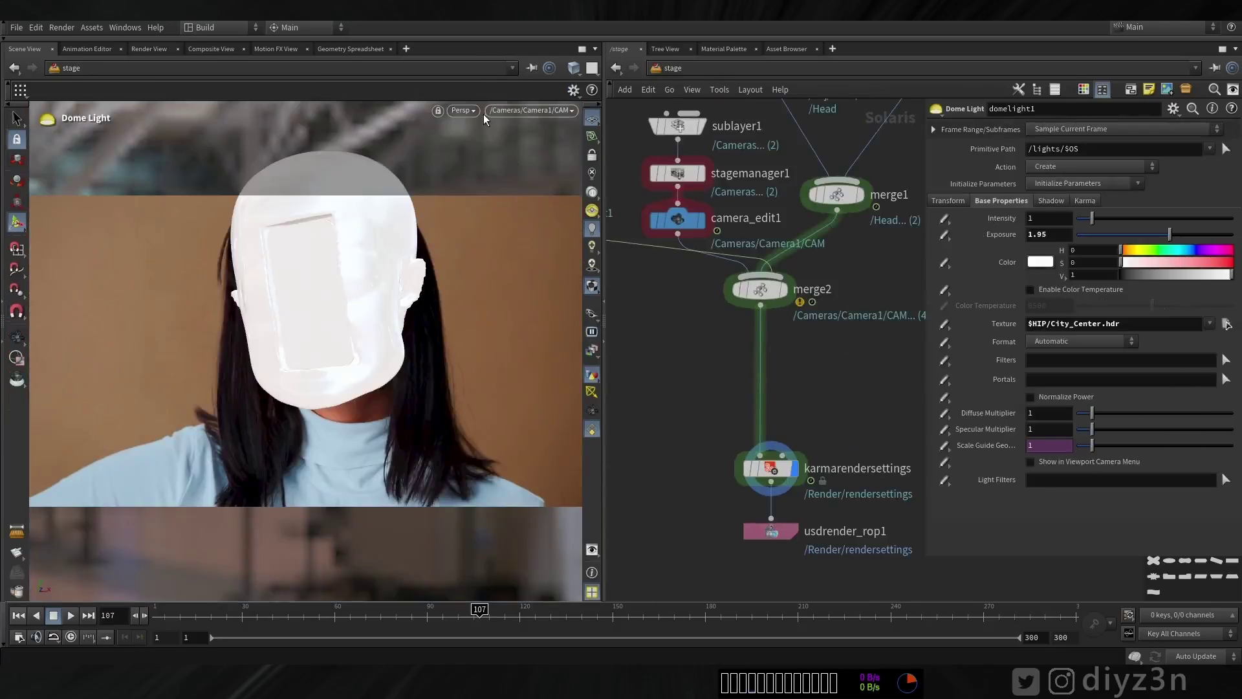
left_click(463, 110)
left_click(475, 172)
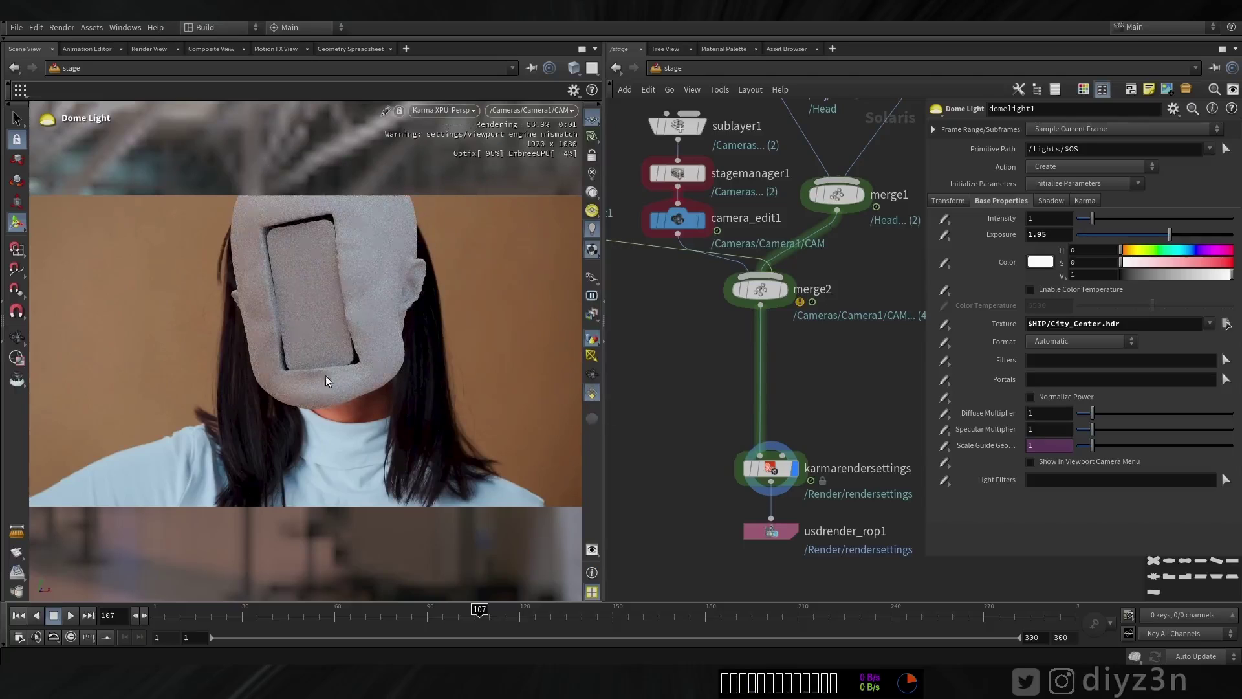
left_click(606, 623)
left_click(736, 620)
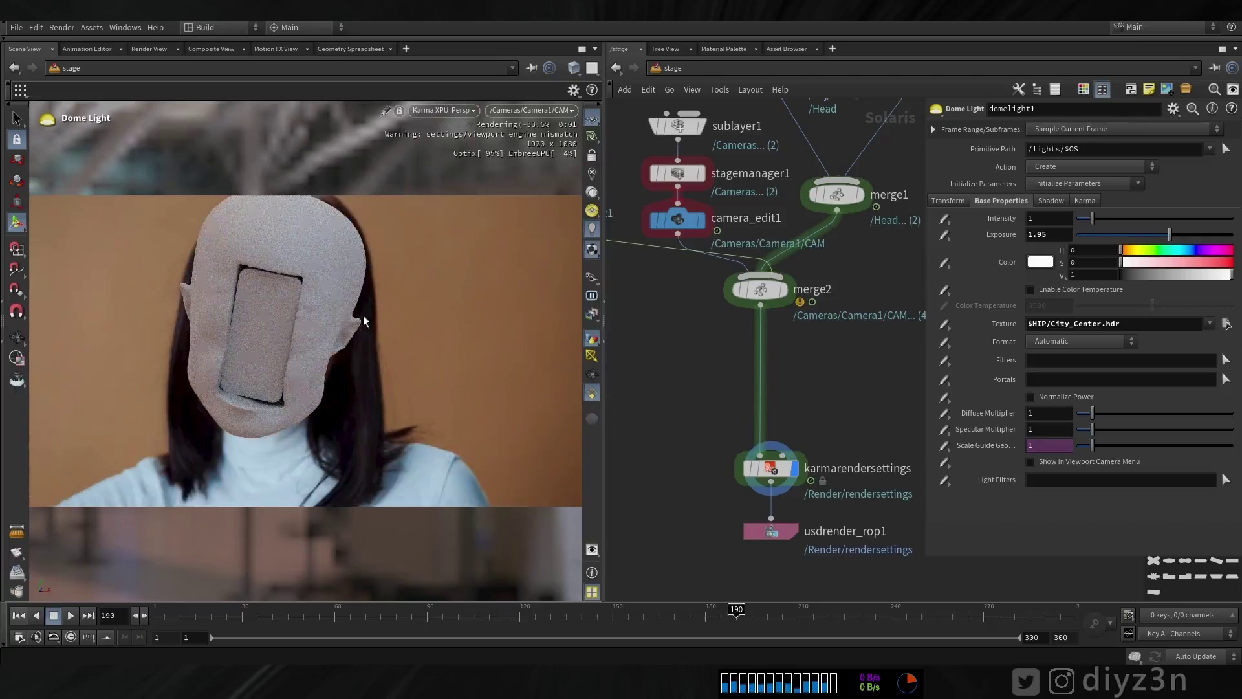
- Move karmarendersettings slightly closer to merge2 and set its rendering engine to XPU
middle_click_drag(776, 394, 774, 358)
left_click_drag(767, 432, 766, 390)
left_click(1057, 242)
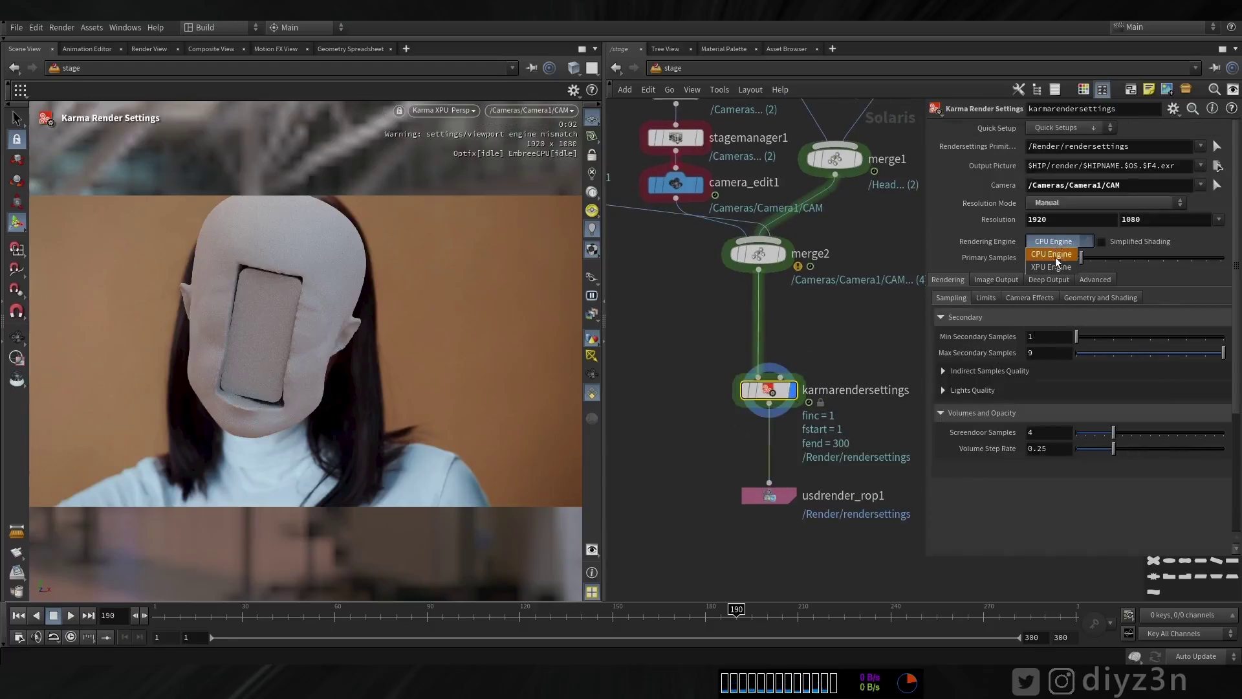
left_click(1057, 259)
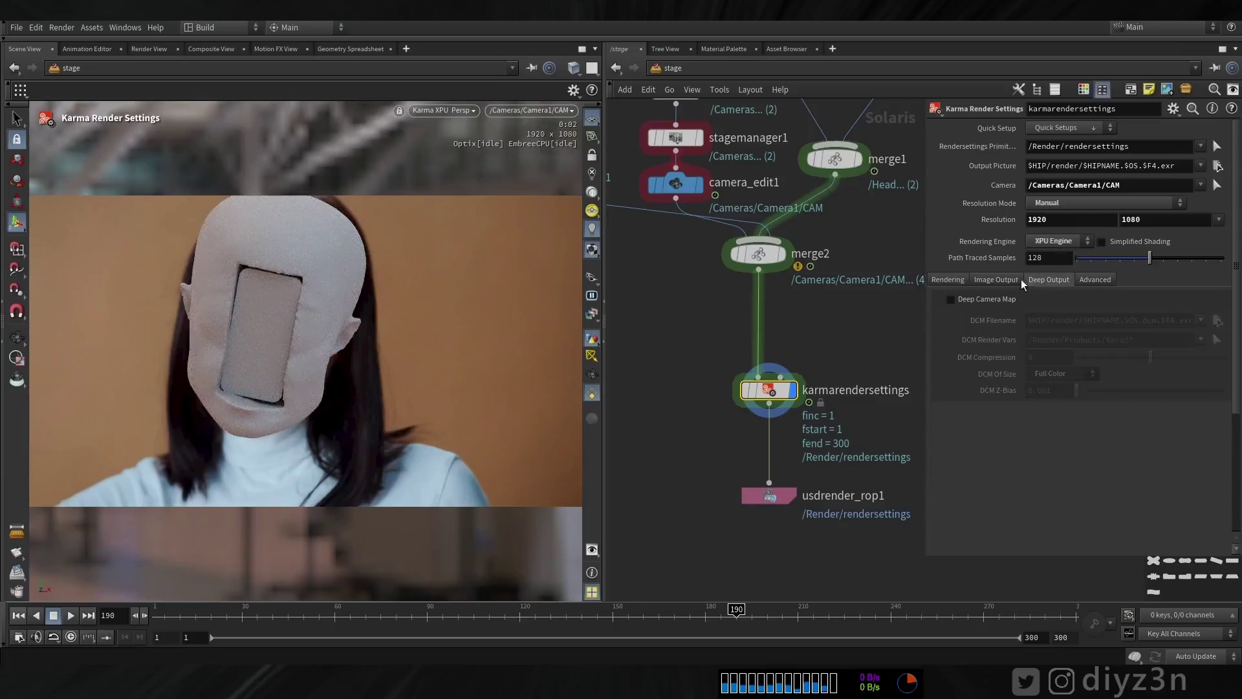
- Set the denoiser of the Karma render settings to nVidia Optix Denoiser
left_click(992, 280)
left_click(1016, 298)
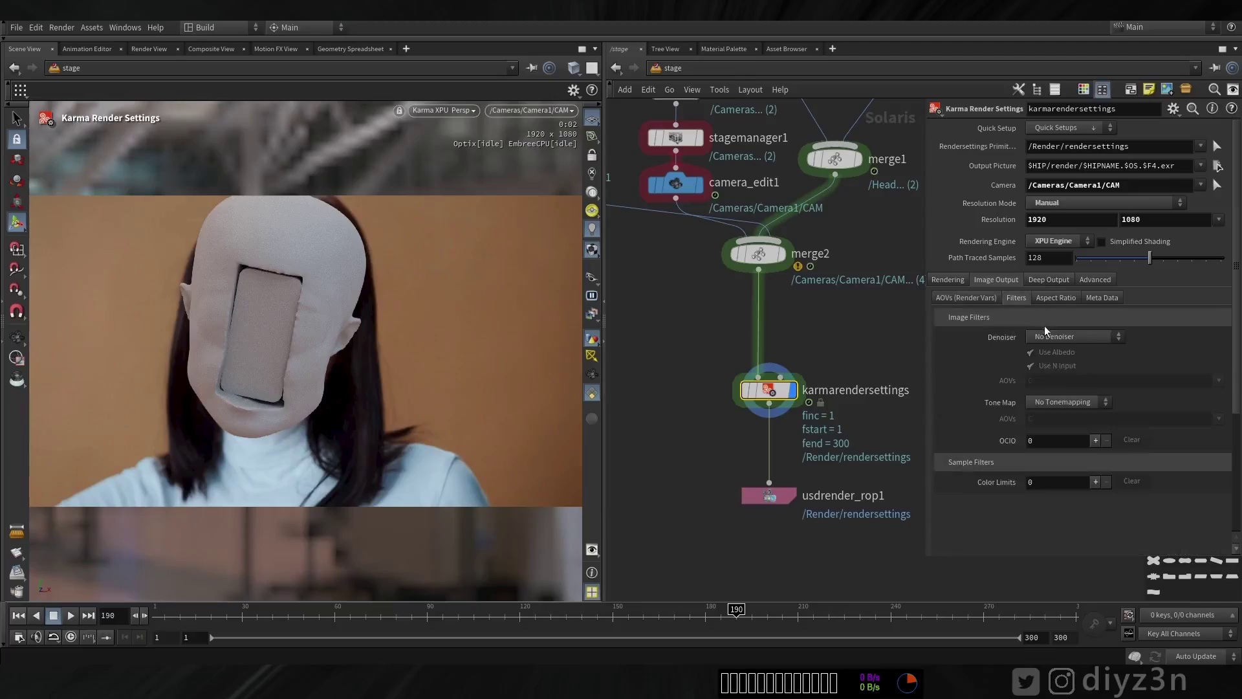
left_click(1068, 336)
left_click(1065, 361)
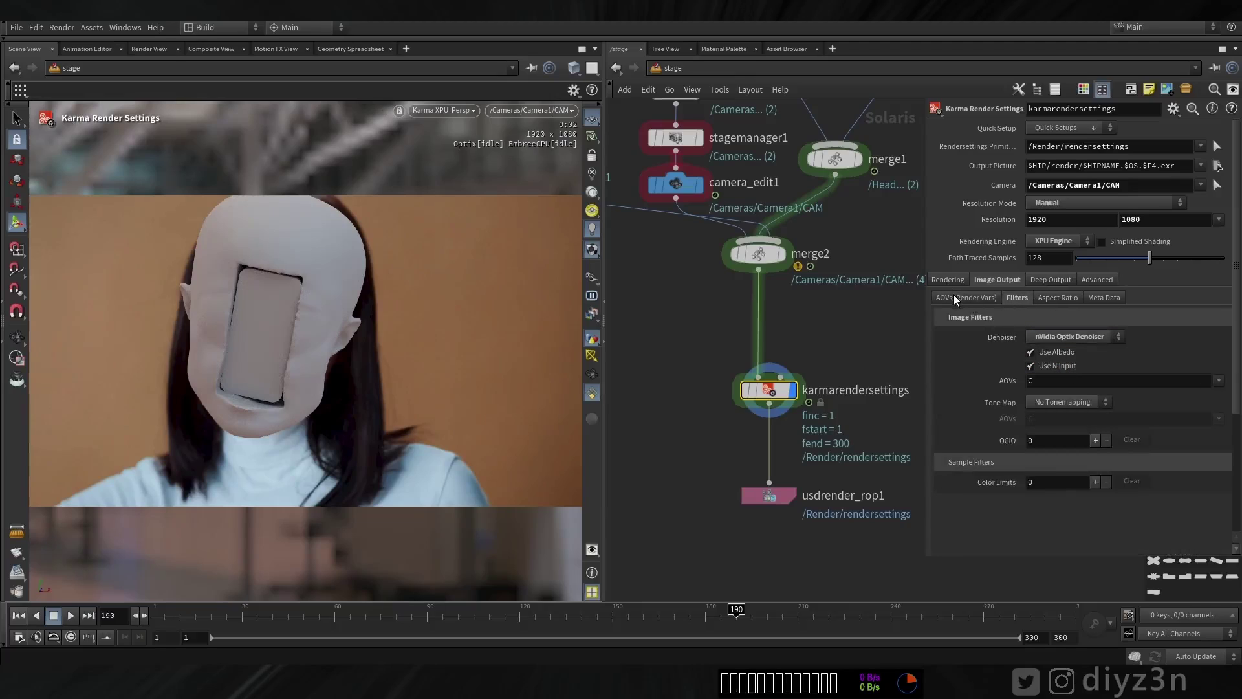
- Set the path traced samples to 32 and render the sequence to disk from usdrender_rop1
left_click(1060, 258)
left_click(947, 280)
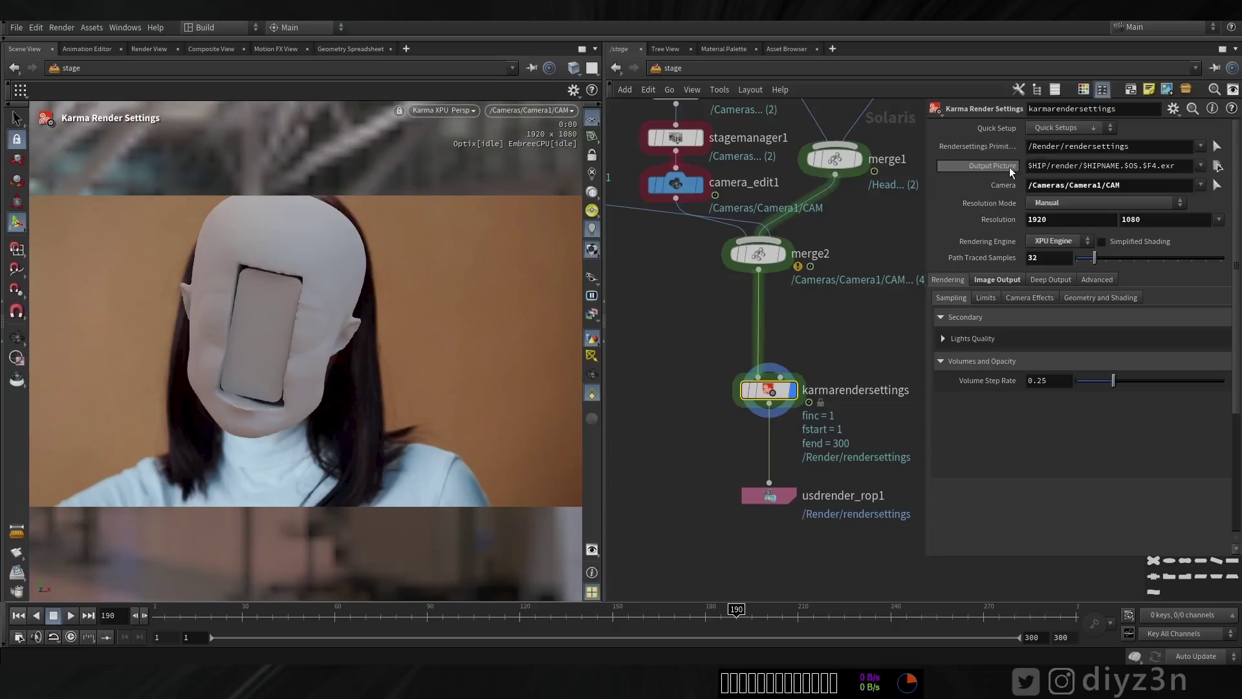
left_click(753, 495)
left_click(1054, 126)
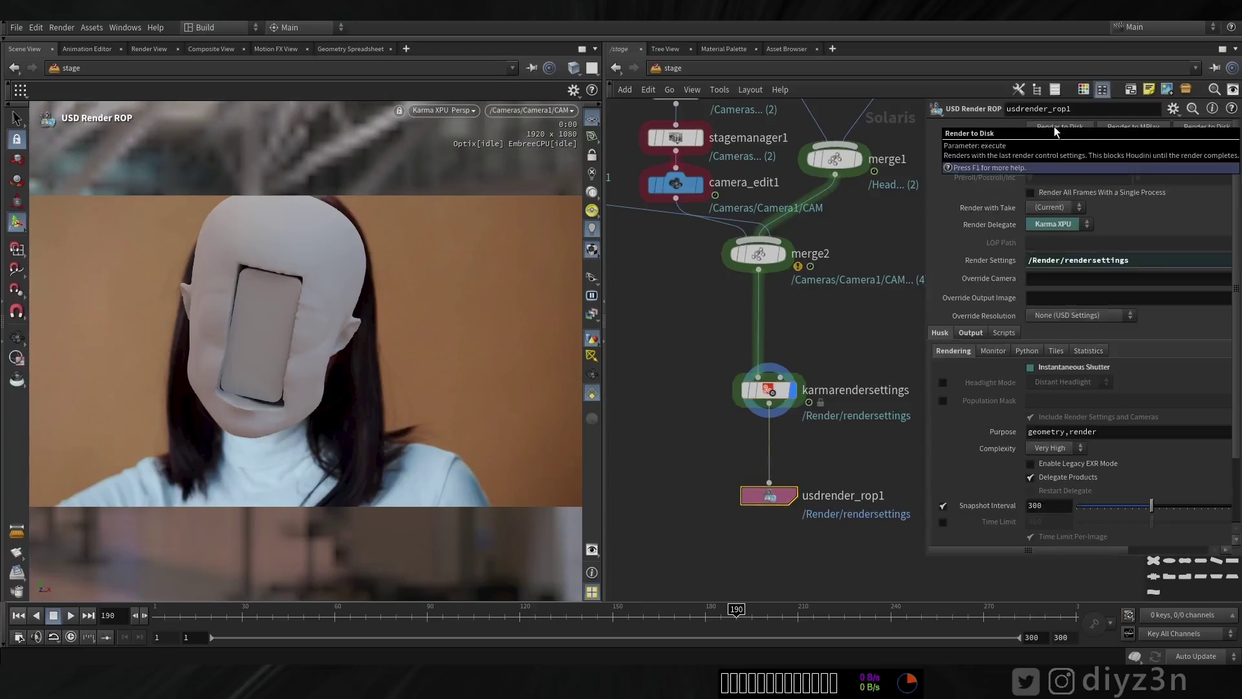
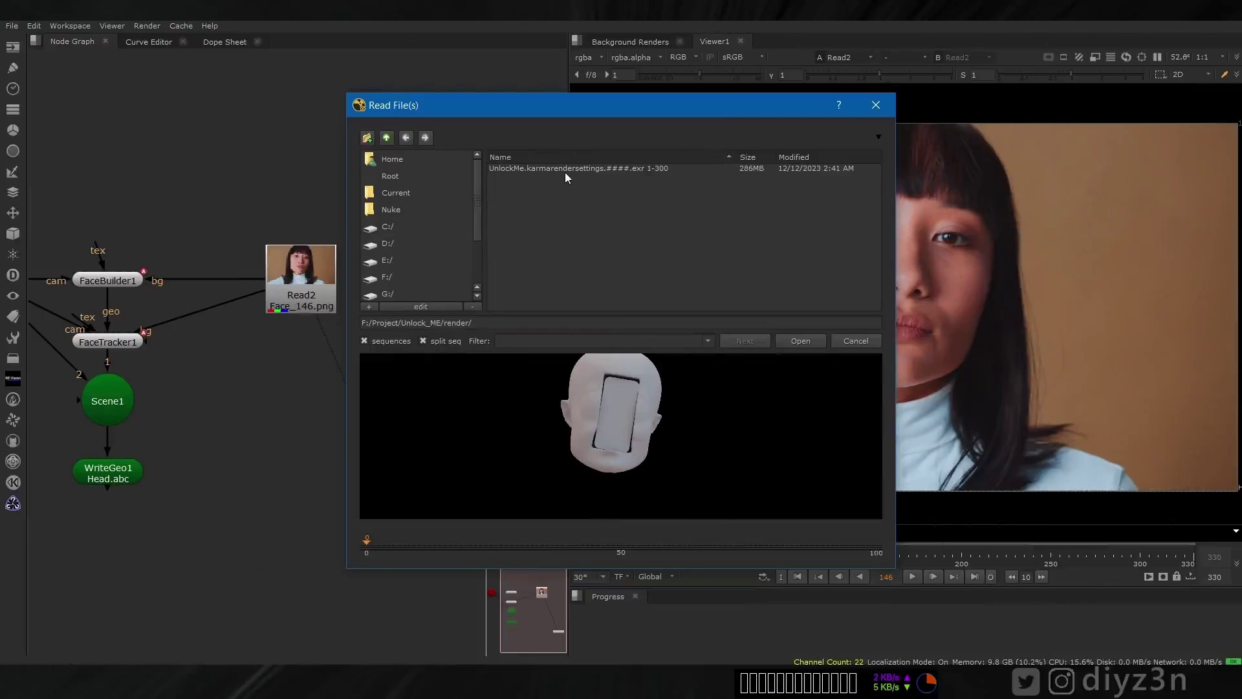
- Switch to Nuke, read the UnlockMe.karmarendersettings.####.exr 1-300 sequence, merge it over the Read2 face footage and view the merge
left_click(565, 169)
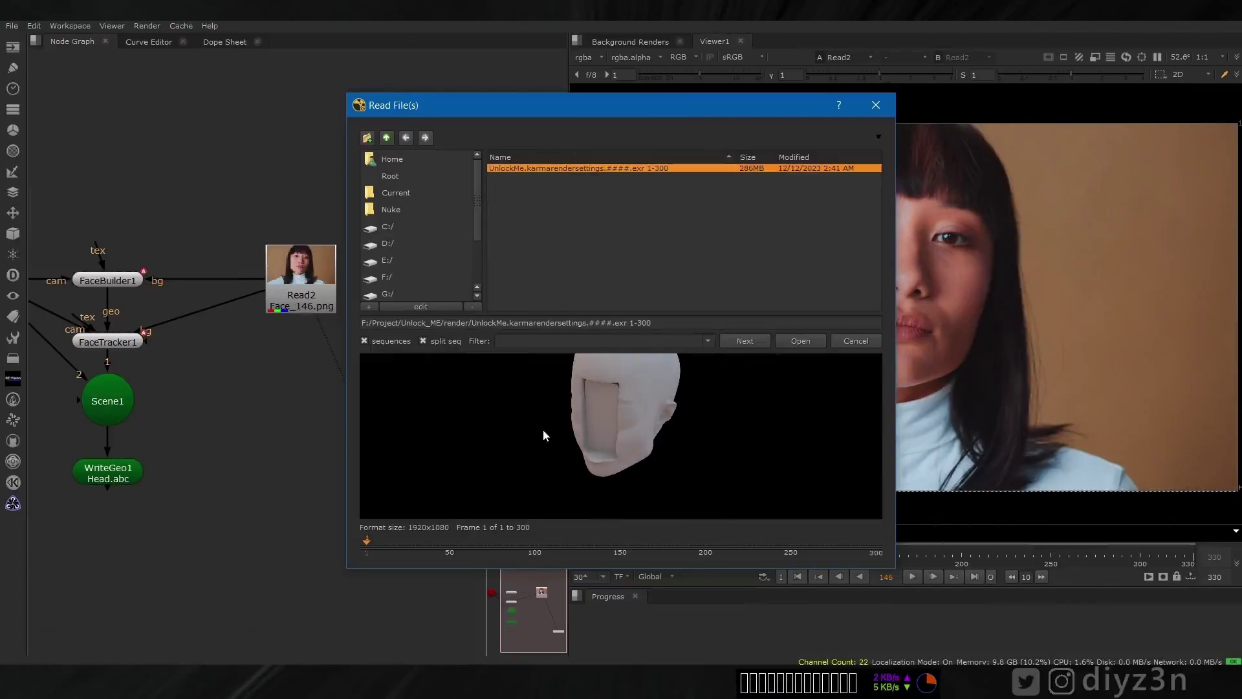
left_click(797, 340)
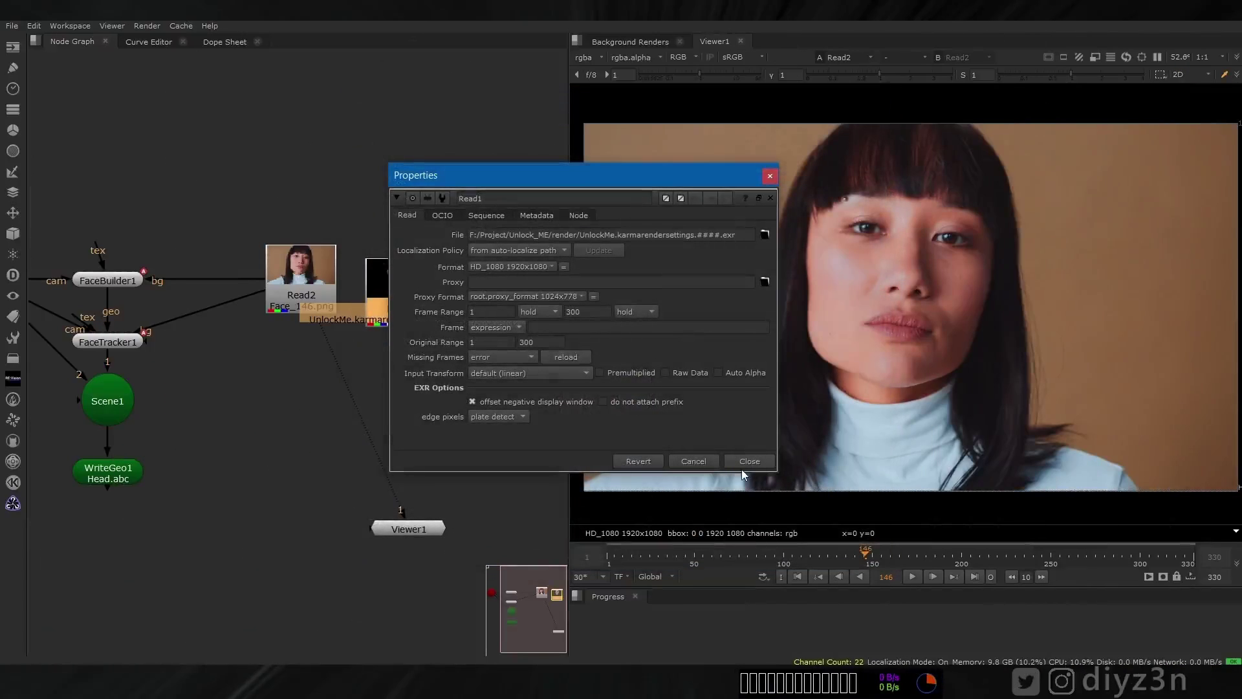
key("m")
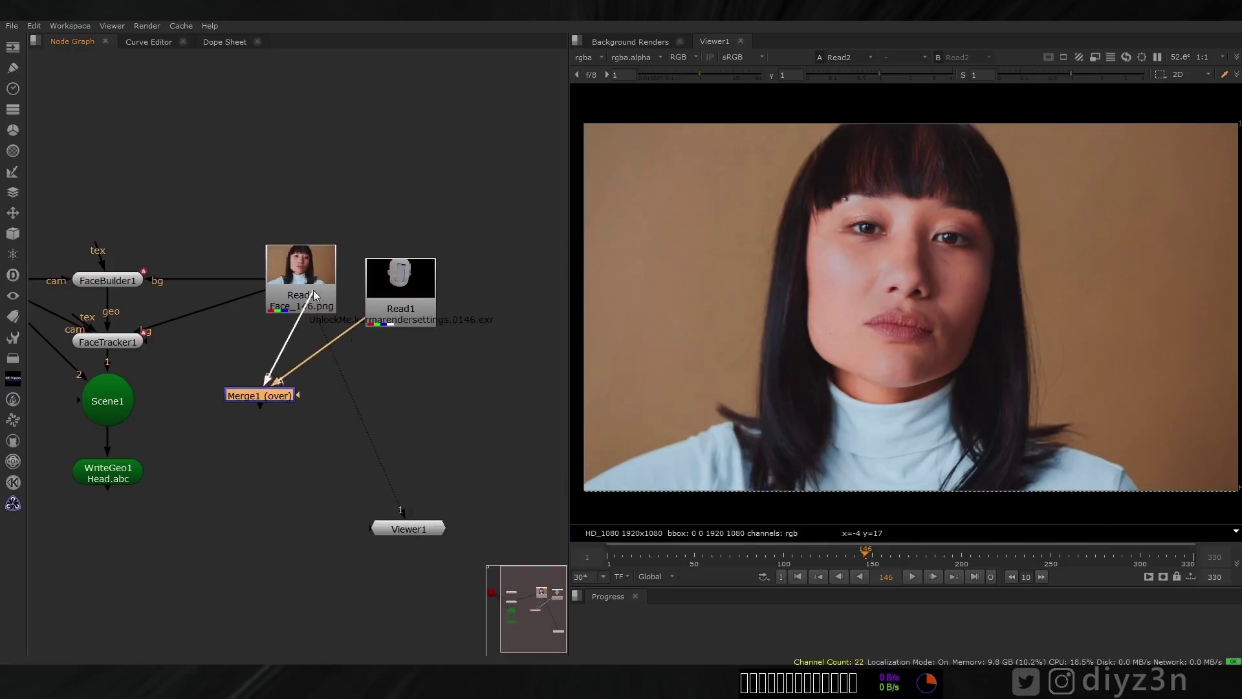
left_click_drag(315, 295, 315, 296)
key("1")
left_click_drag(274, 395, 318, 408)
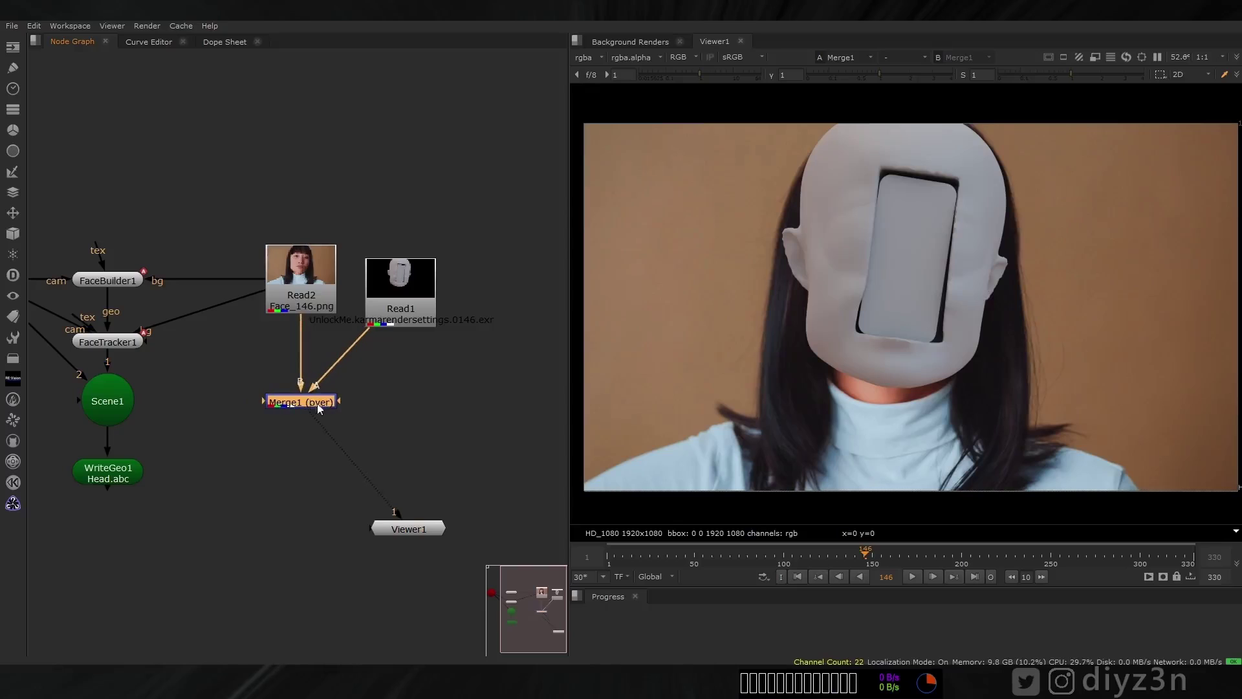
- Play the composite from the first frame and scrub the timeline to check how the head follows the footage
left_click(799, 577)
left_click(915, 576)
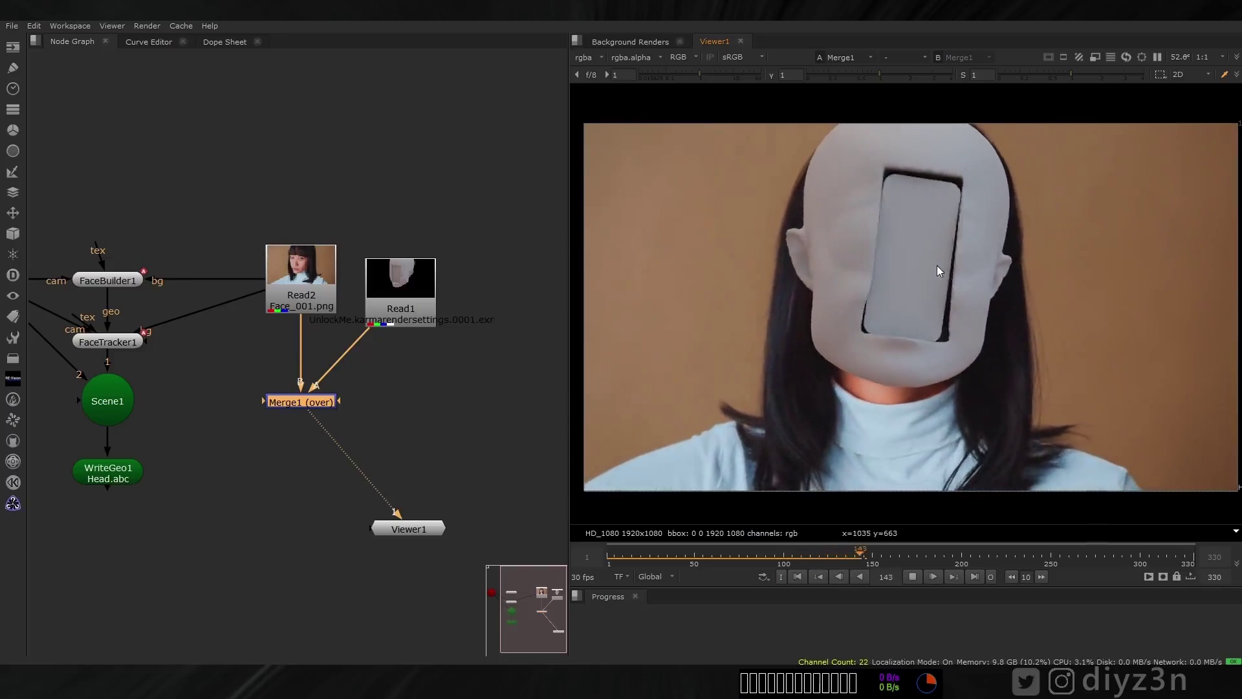
left_click(916, 581)
left_click(894, 556)
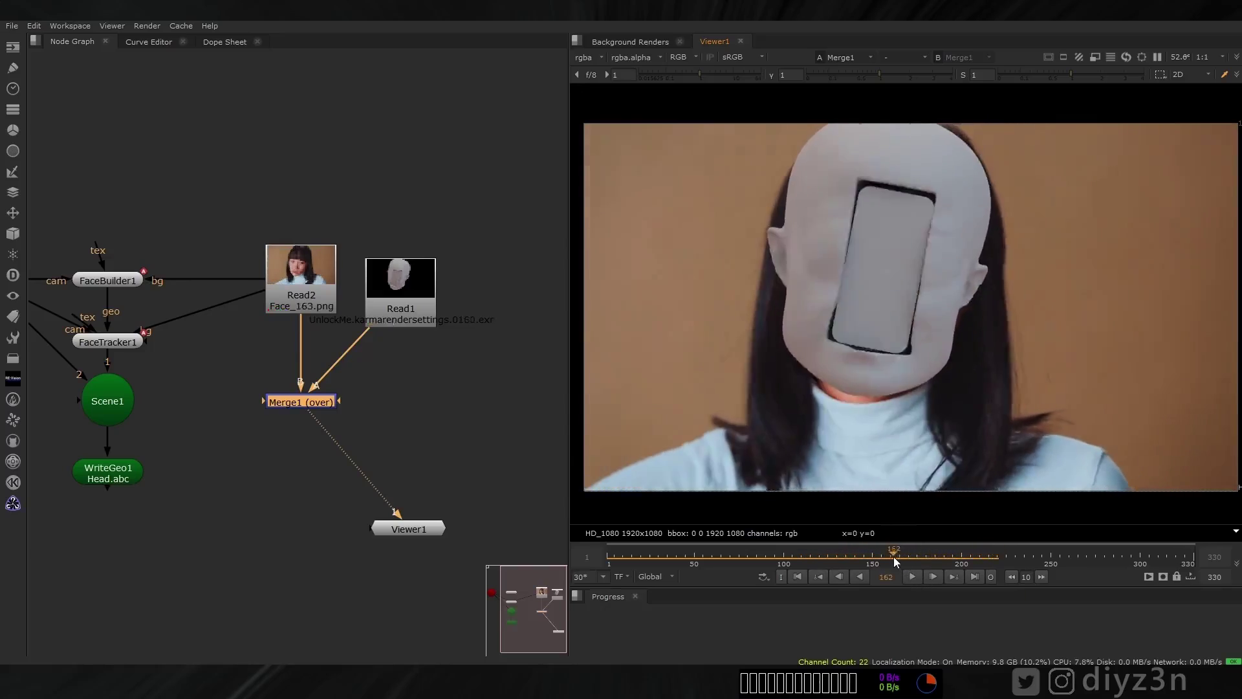
mouse_move(894, 556)
left_mouse_down()
mouse_move(770, 562)
mouse_move(855, 555)
mouse_move(774, 569)
mouse_move(794, 559)
left_mouse_up()
left_click_drag(960, 564, 1108, 562)
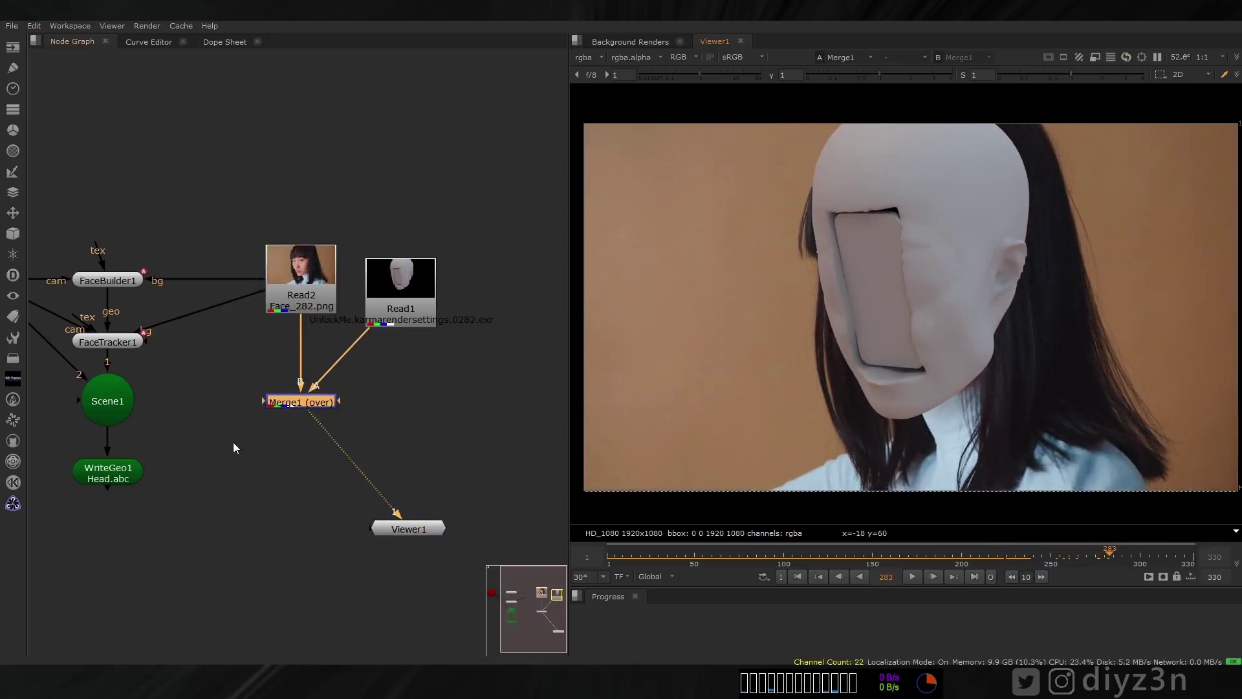
- View Scene1 in the 3D viewer and inspect the tracked head's motion around frame 142
middle_click_drag(233, 441, 312, 383)
left_click(184, 346)
key("1")
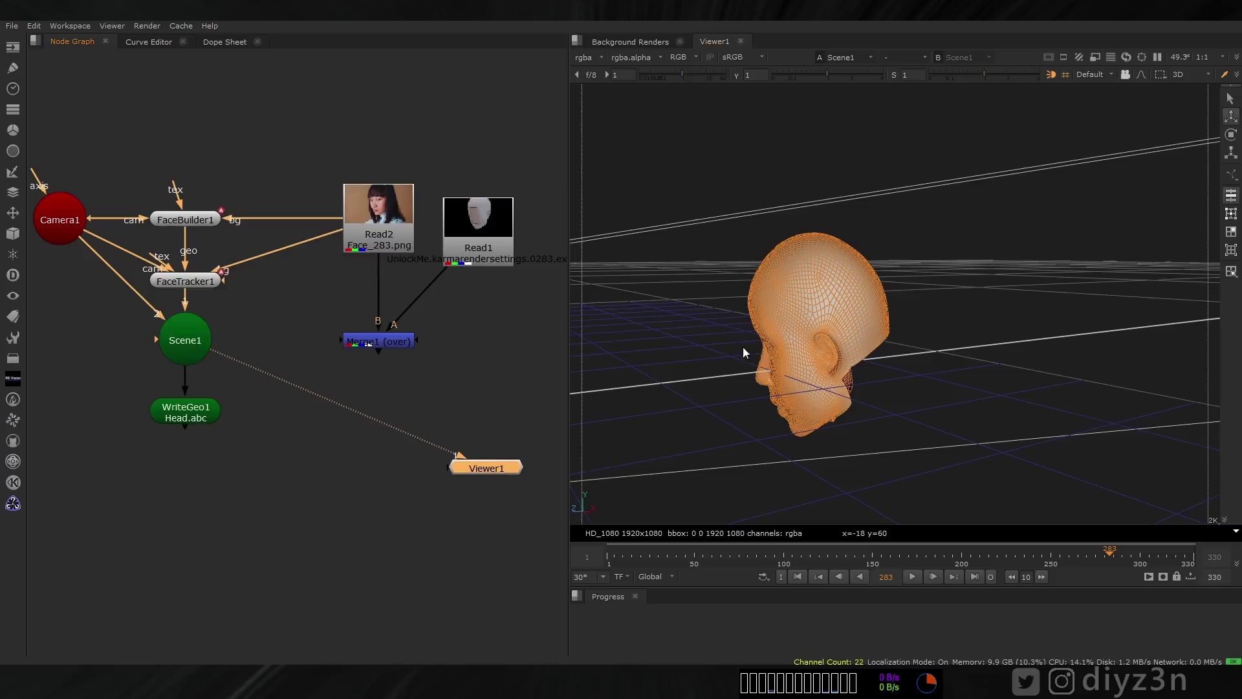
left_click(747, 356)
left_click(798, 576)
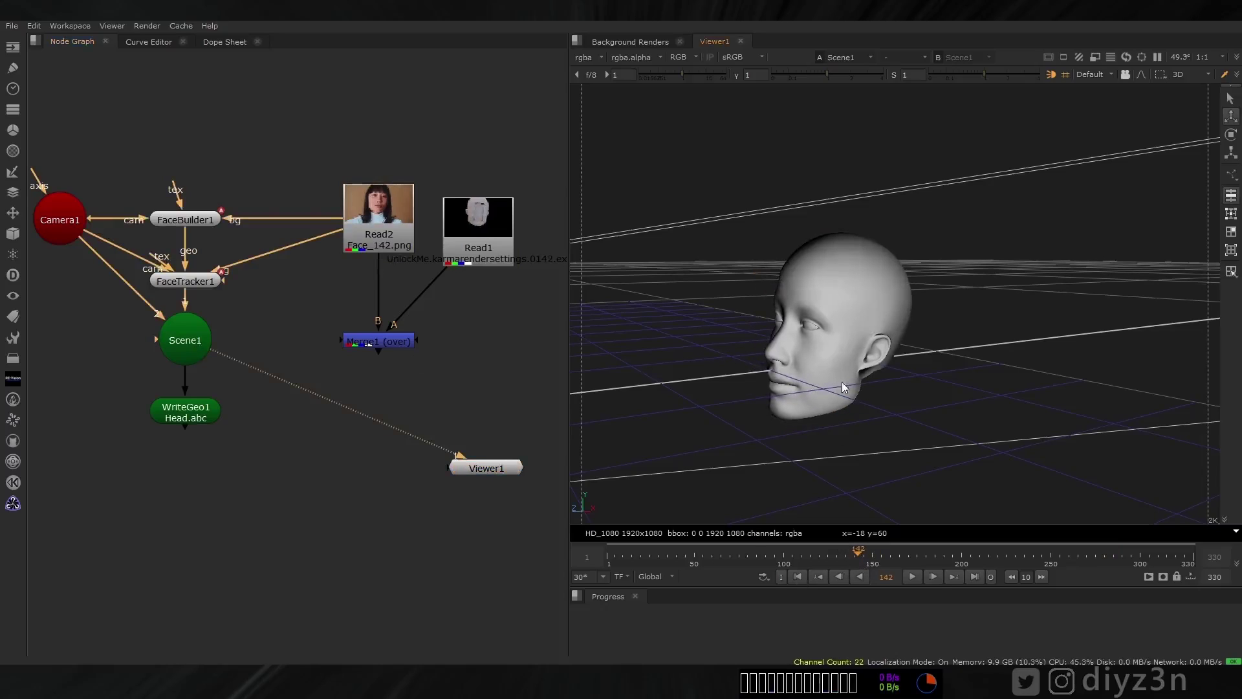
- Exclude the ears from the FaceBuilder1 model and check the head at frame 150
double_click(185, 220)
left_click(384, 230)
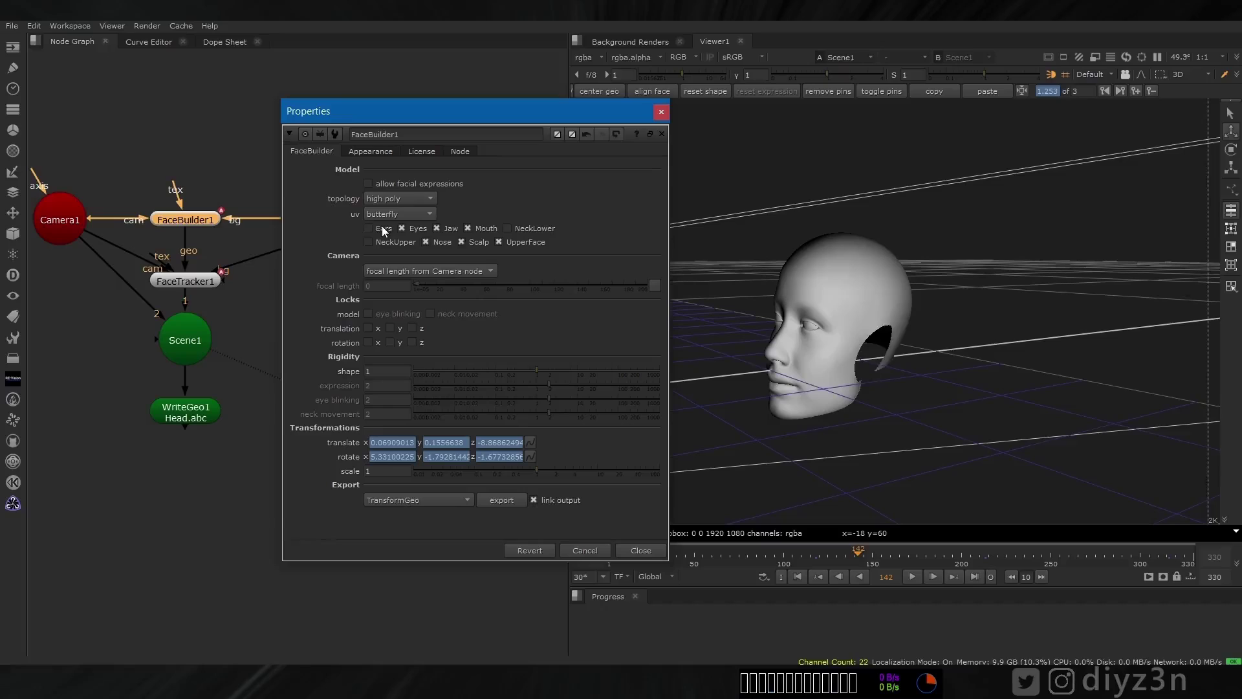
left_click(649, 550)
left_click(873, 558)
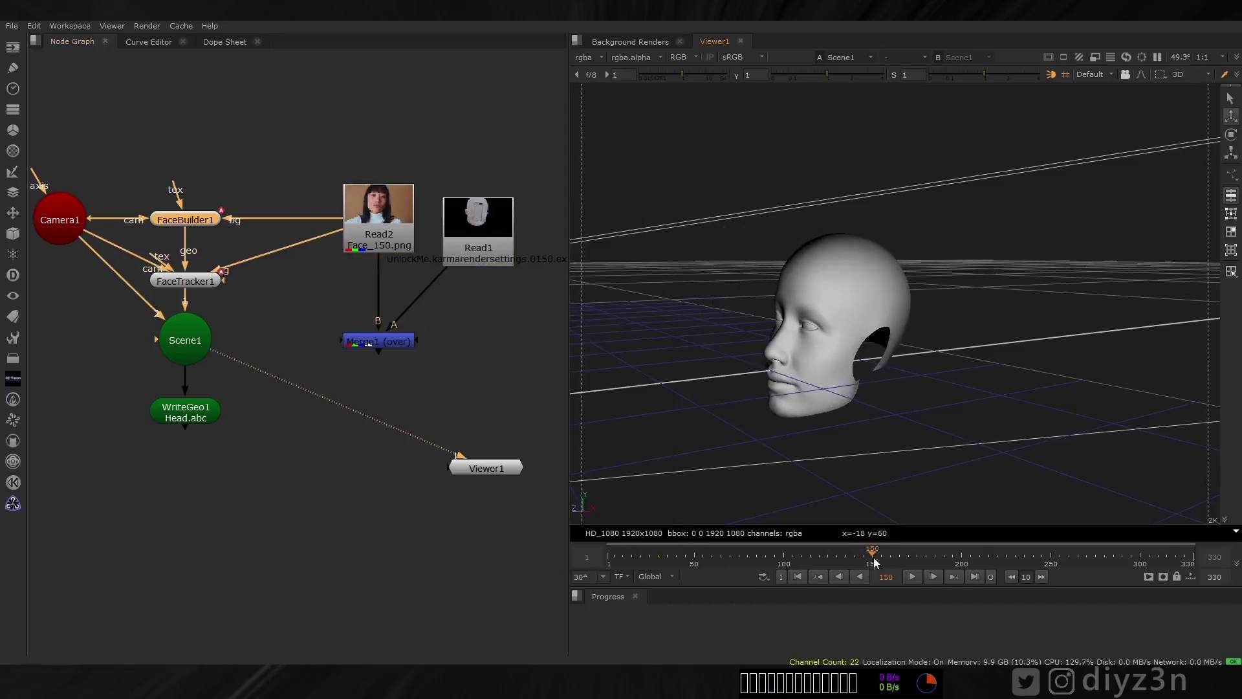
- Export FaceTracker1's result as a linked Axis node
double_click(183, 285)
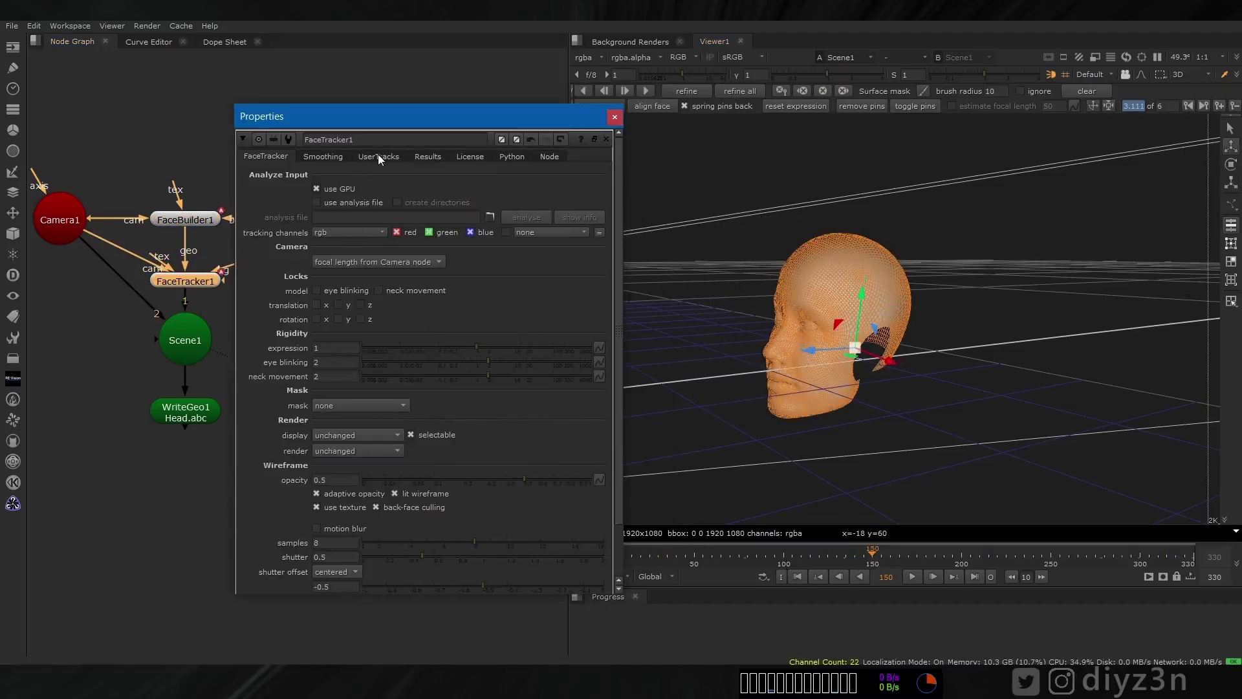
left_click(425, 157)
scroll(598, 449, "down", 2)
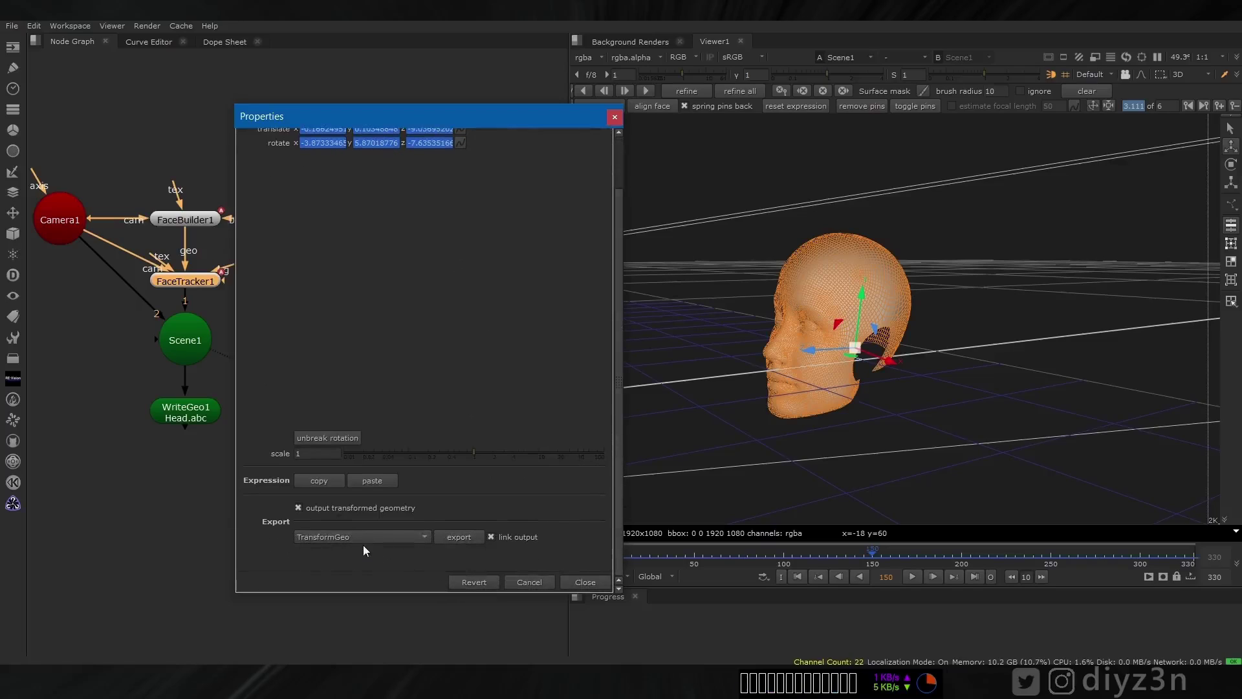
left_click(363, 538)
left_click(362, 550)
left_click(458, 536)
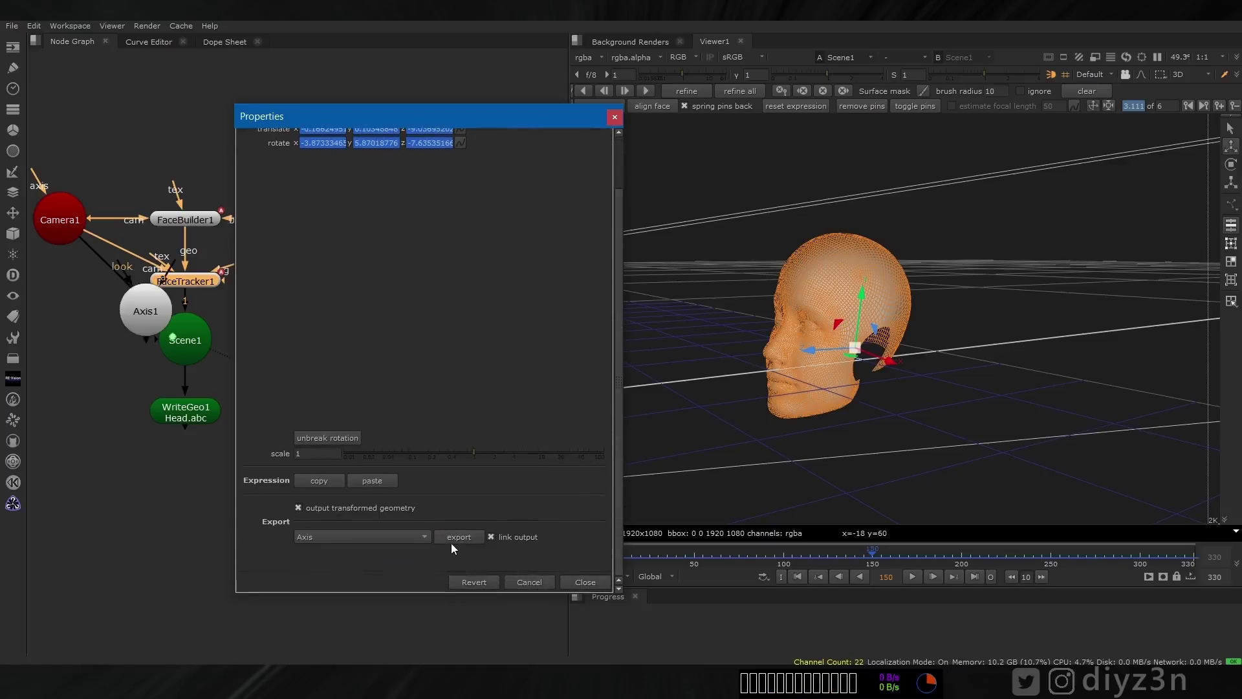
left_click(585, 582)
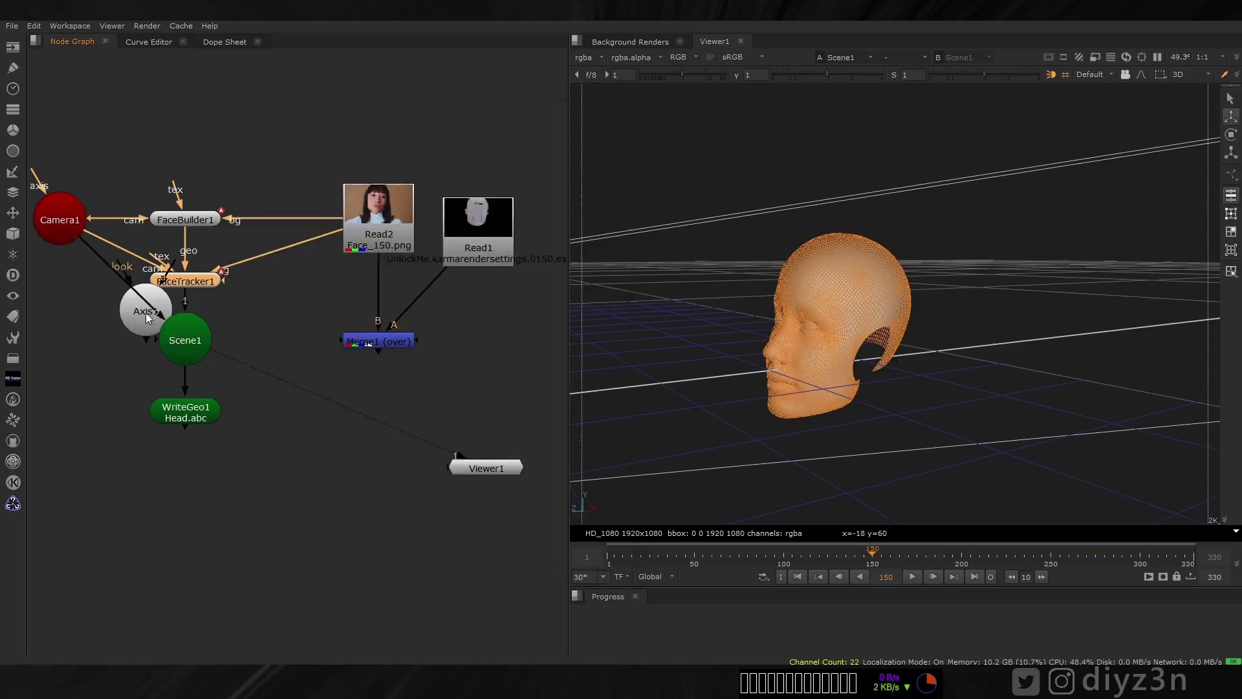
- Place Axis1 beside Scene1, connect it to Scene1 and write the scene to Head.abc with WriteGeo1
left_click_drag(148, 316, 63, 326)
left_click_drag(154, 339, 52, 340)
double_click(177, 412)
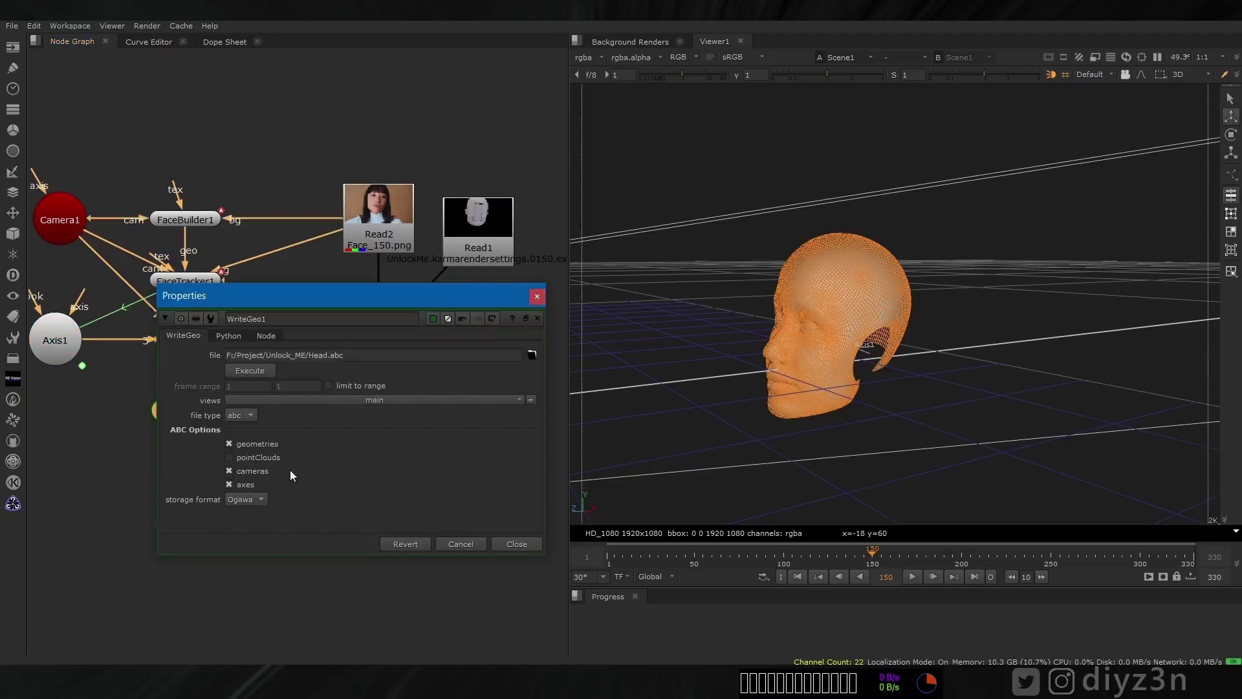
left_click(252, 369)
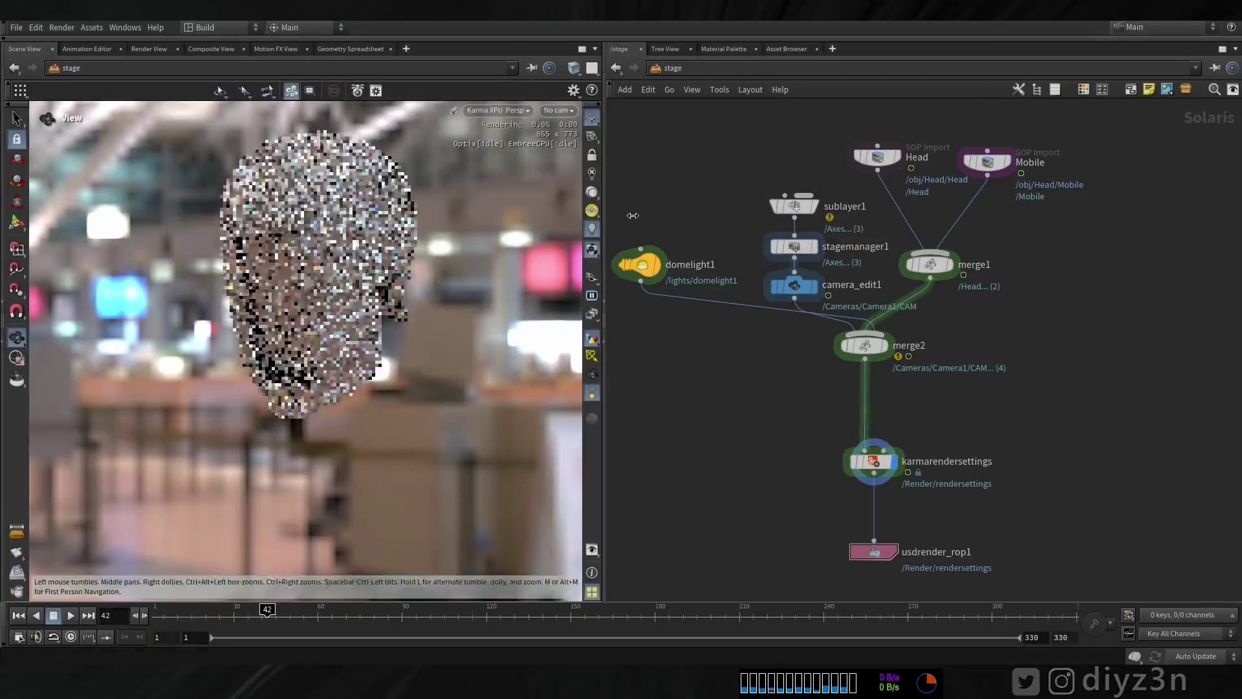
- Switch back to Houdini, open the Head geometry network under obj and focus on the phone and its delete1 node
left_click(666, 68)
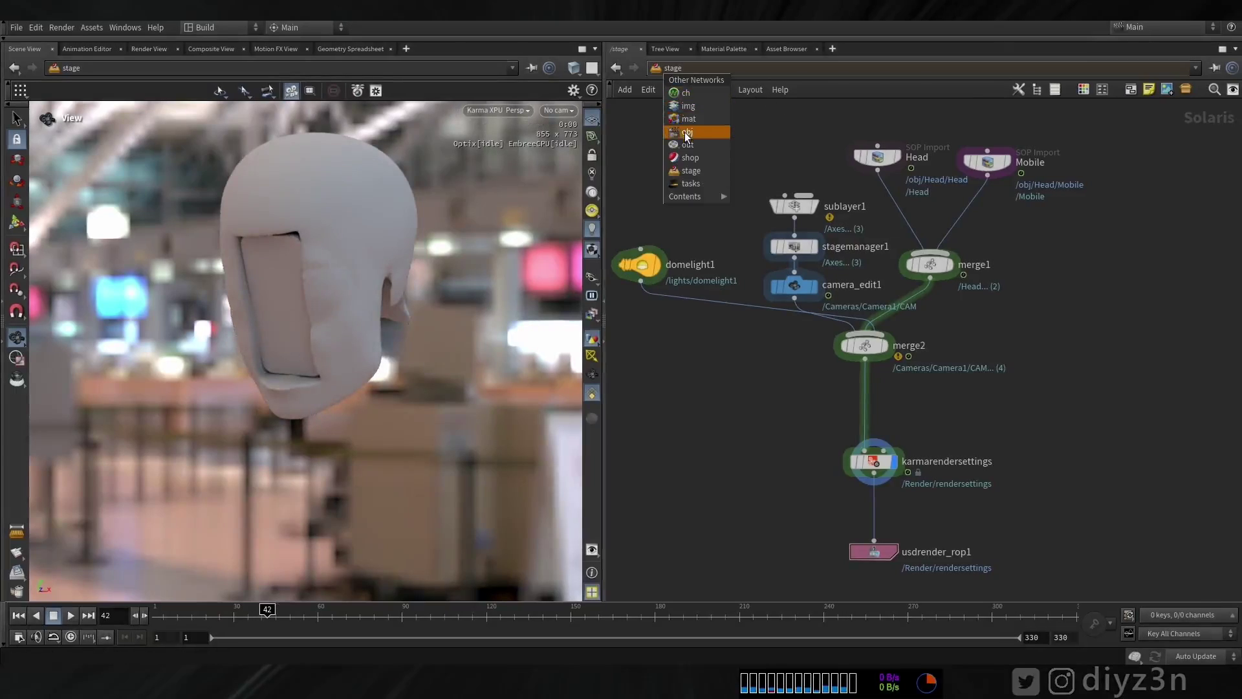
left_click(665, 200)
double_click(660, 411)
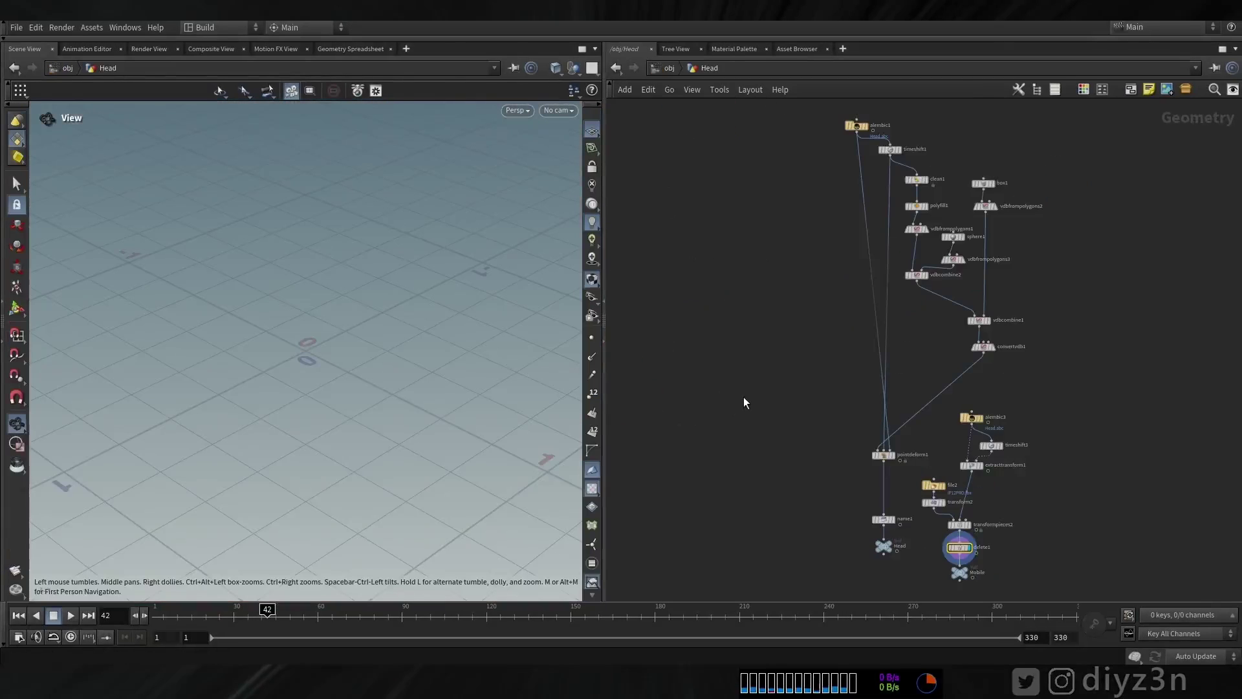
key("f")
scroll(795, 440, "up", 5)
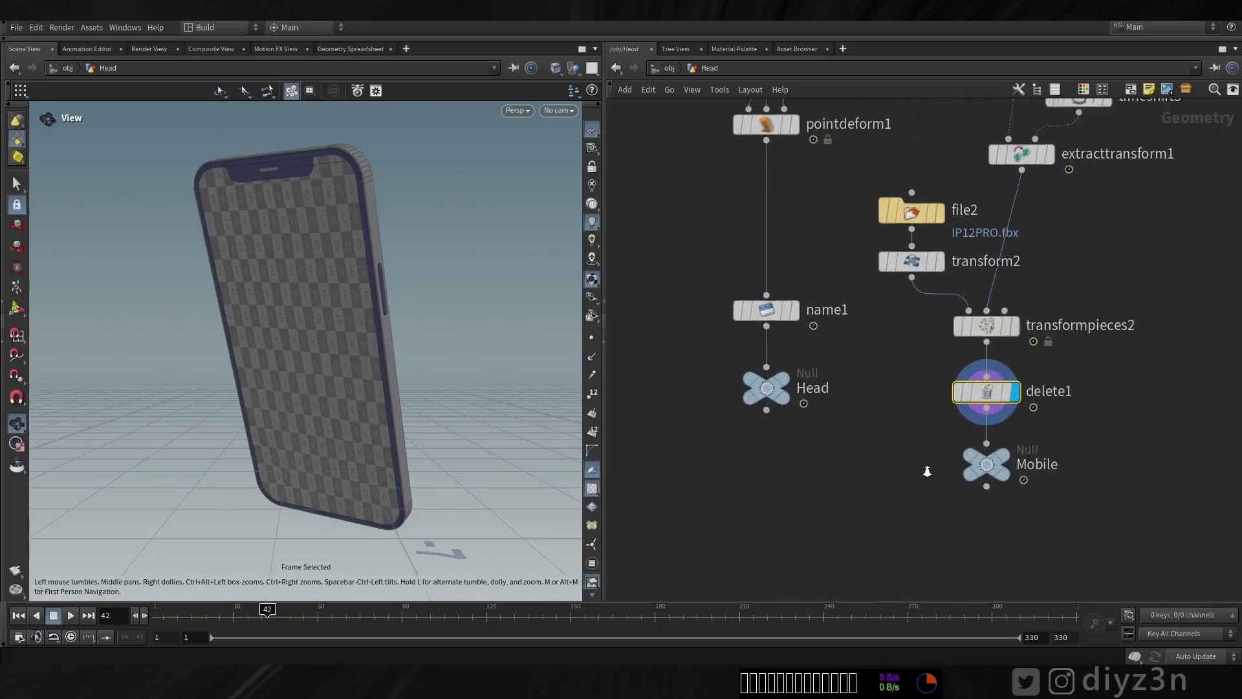
- Examine the phone in the viewport and set the display flag on the Mobile null
left_click(784, 377)
left_click_drag(429, 346, 359, 188)
left_click_drag(409, 406, 278, 364)
middle_click_drag(941, 437, 798, 407)
mouse_move(860, 436)
left_click(881, 398)
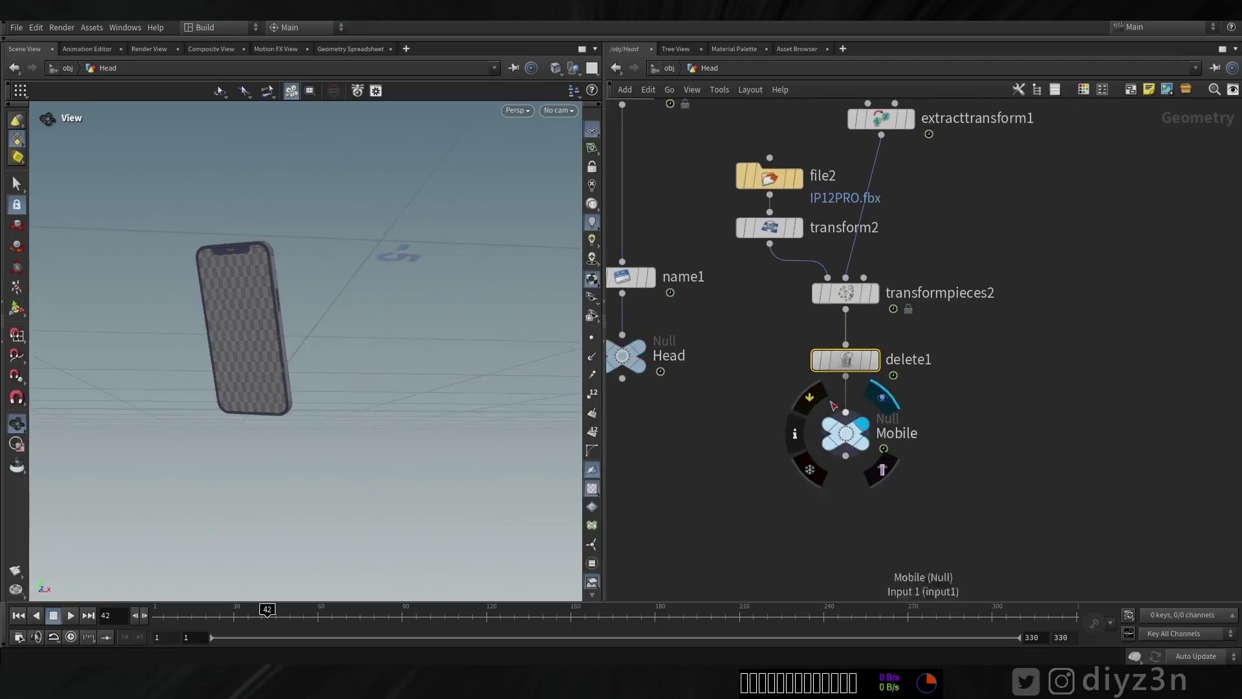
- Replace the alembic3 node's object path with /Axes/Axis1
middle_click_drag(712, 383, 736, 574)
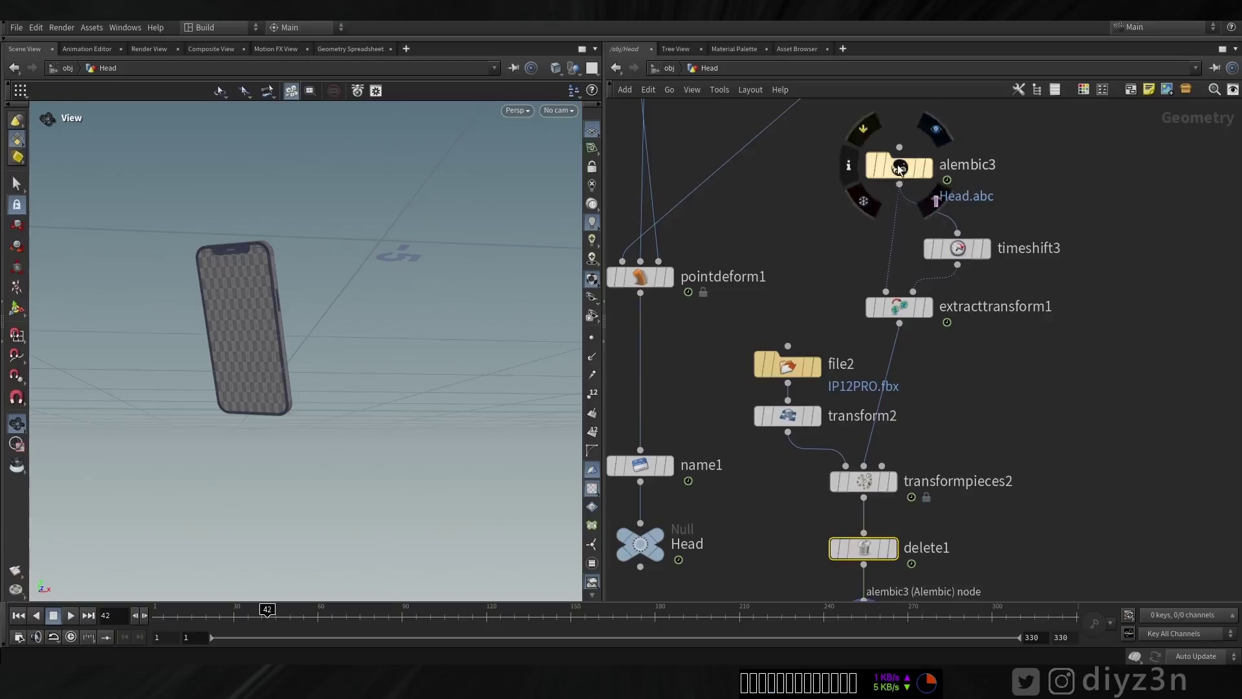
left_click(873, 169)
key("p")
middle_click_drag(782, 213, 621, 212)
left_click_drag(804, 312, 871, 312)
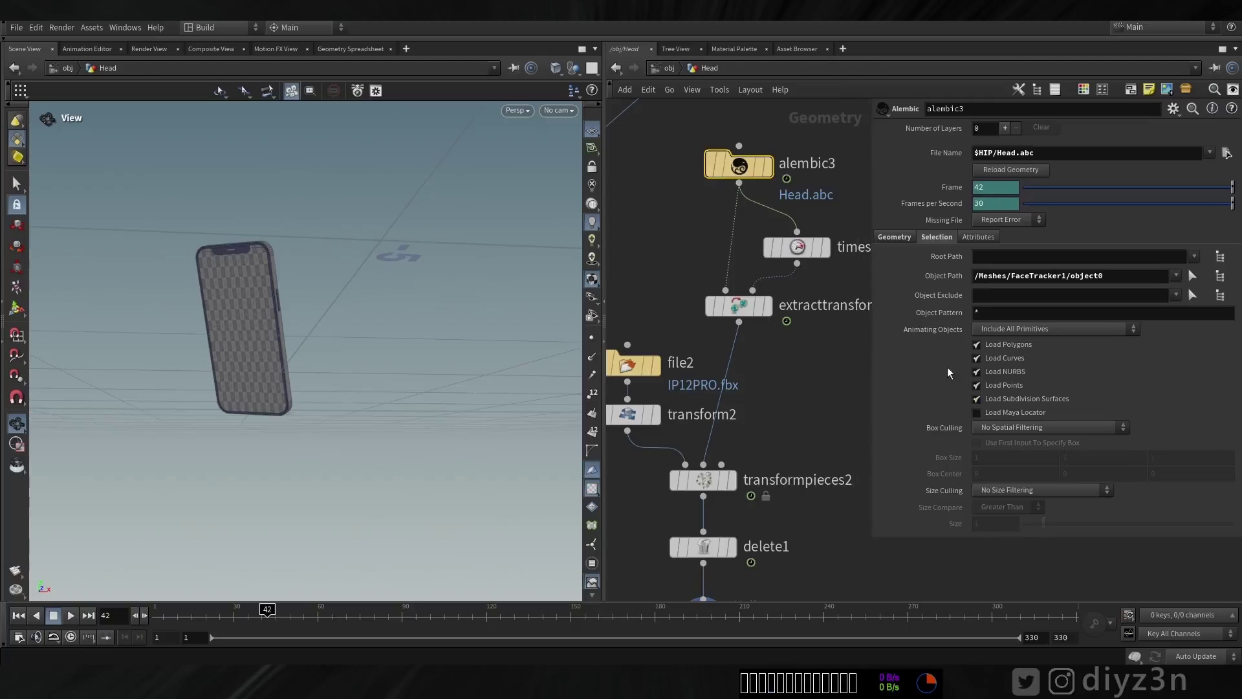
left_click_drag(1119, 277, 936, 277)
key("BackSpace")
left_click(1175, 276)
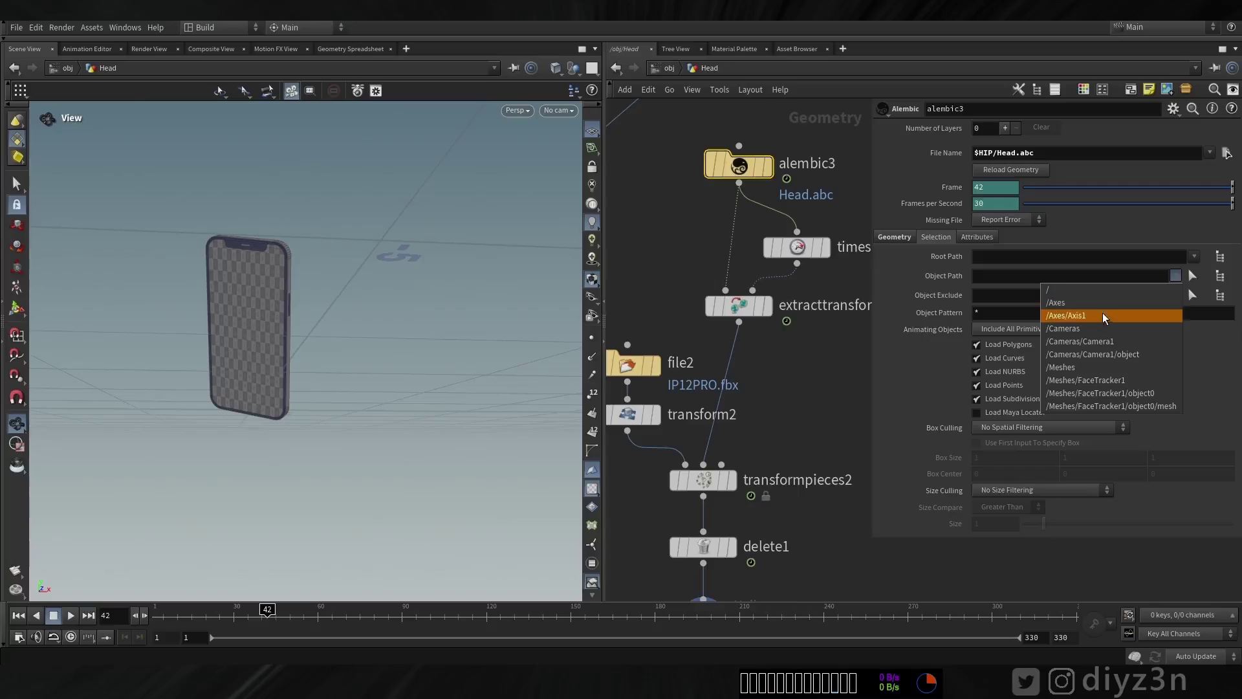
left_click(1158, 315)
- Limit alembic3 to loading Maya locators, excluding subdivision surfaces, points, NURBS, curves and polygons
left_click(999, 398)
left_click(999, 384)
left_click(999, 372)
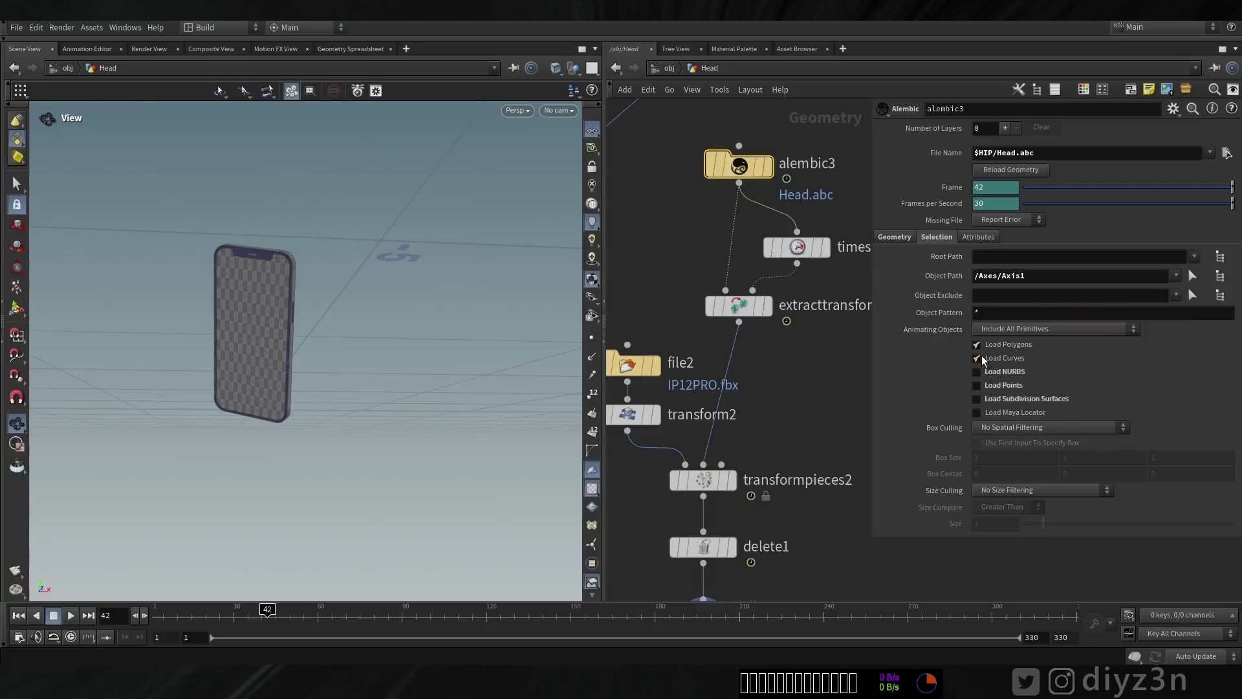
left_click(999, 358)
left_click(999, 344)
left_click(1016, 412)
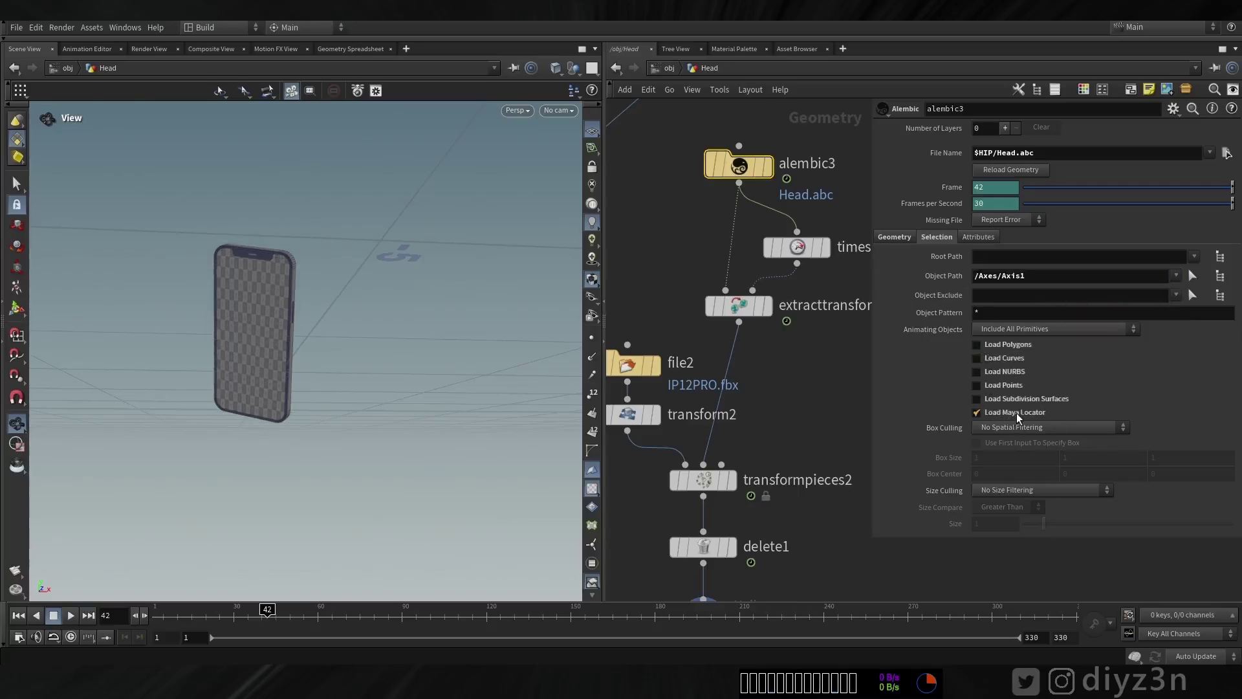
- Set alembic3 to create primitives for Shape Nodes Only and display the node's output
left_click(896, 237)
left_click(1027, 272)
left_click(1026, 286)
left_click(1015, 257)
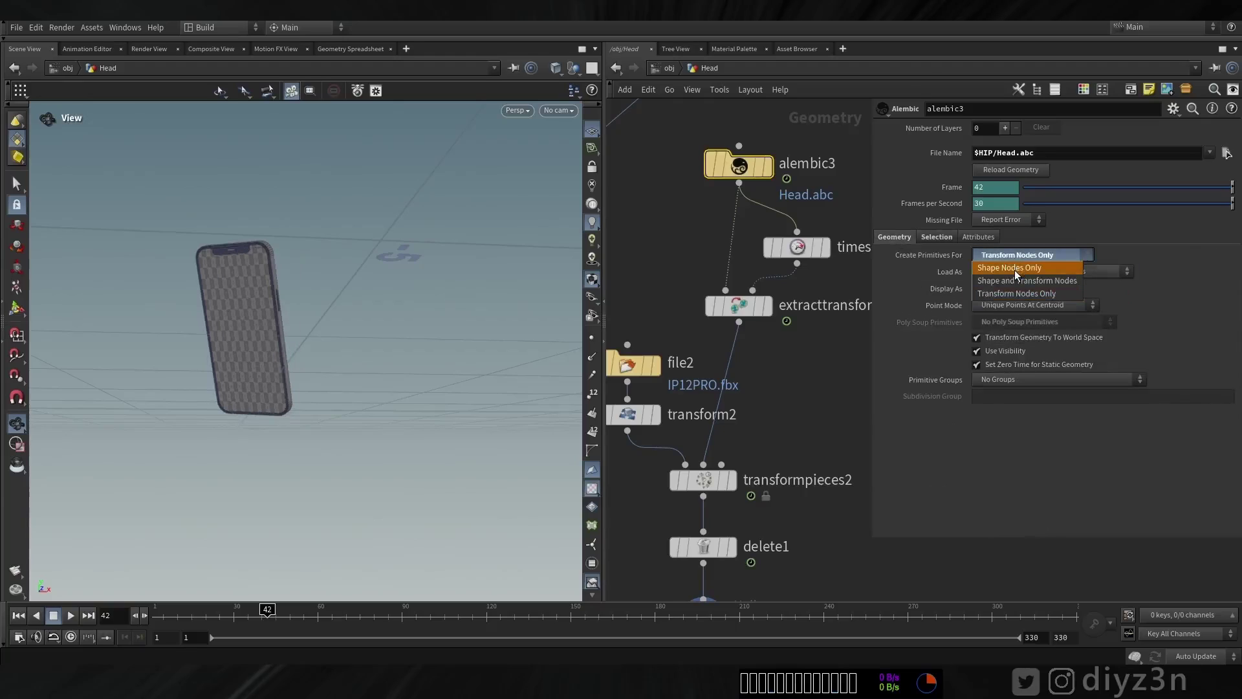
left_click(1015, 268)
left_click(767, 166)
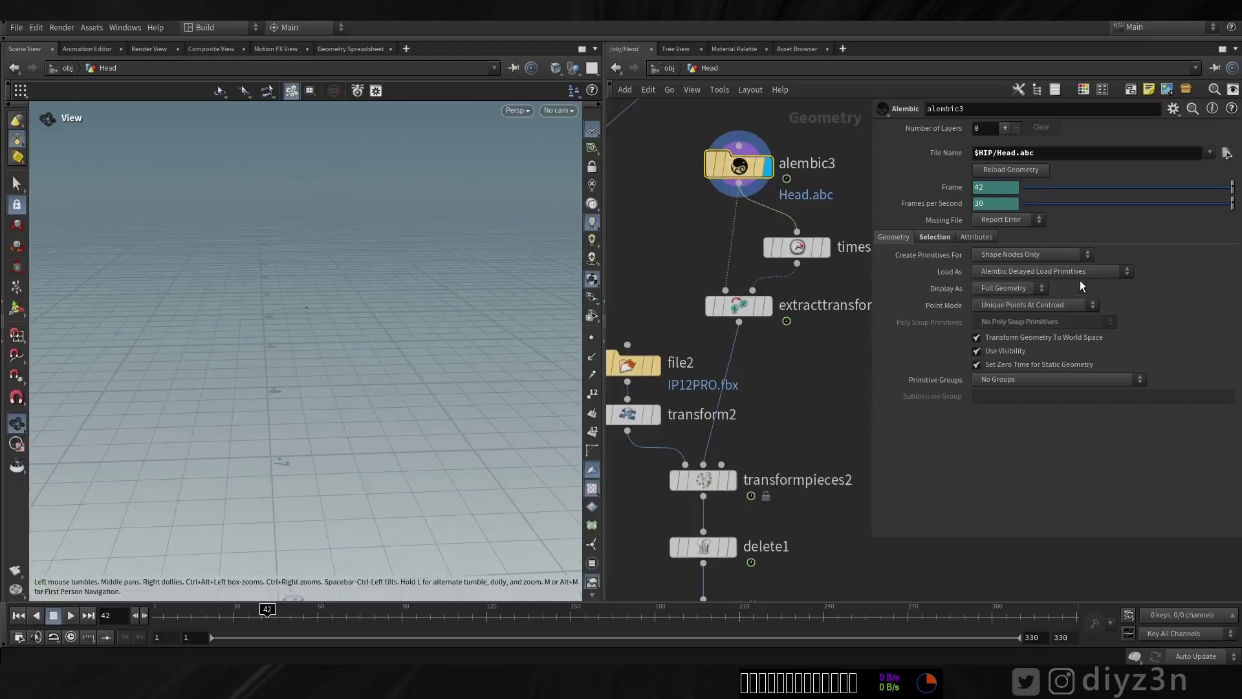
left_click(1039, 255)
key("Escape")
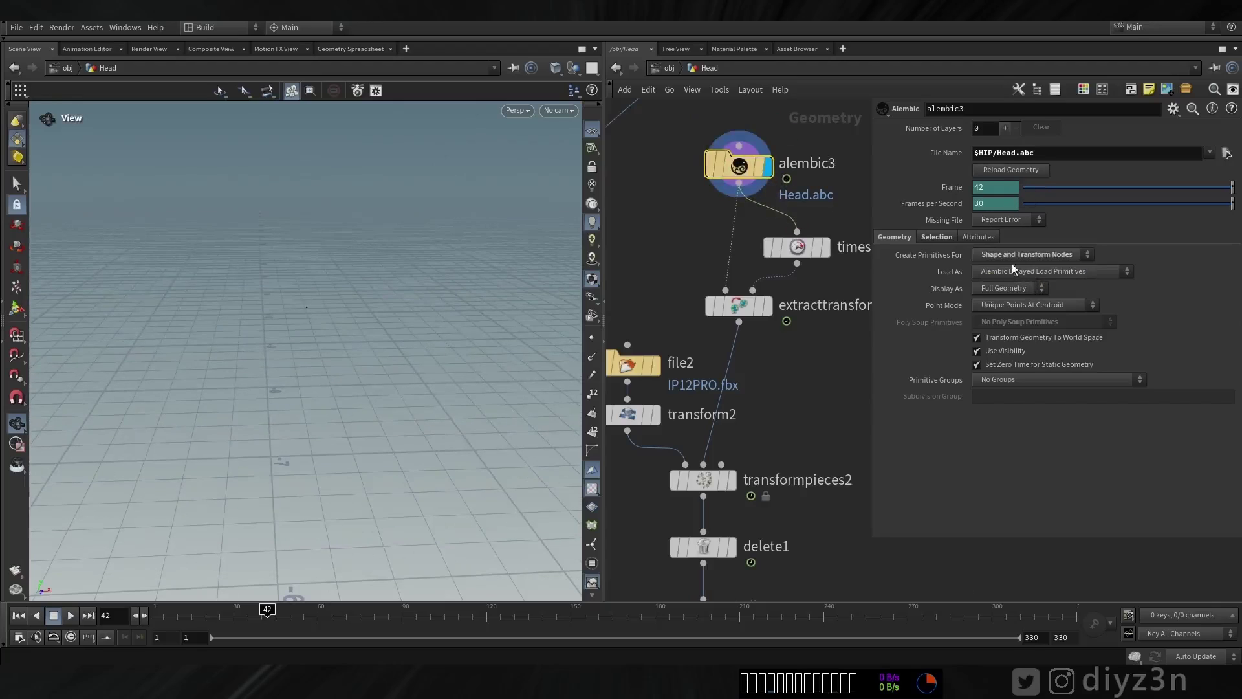
- Go to frame 1, combine the Head and Mobile nulls in a new Merge node and display it
left_click(731, 480)
mouse_move(267, 615)
left_mouse_down()
mouse_move(150, 619)
mouse_move(563, 620)
mouse_move(303, 644)
mouse_move(152, 640)
left_mouse_up()
middle_click_drag(634, 530, 780, 345)
key("Tab")
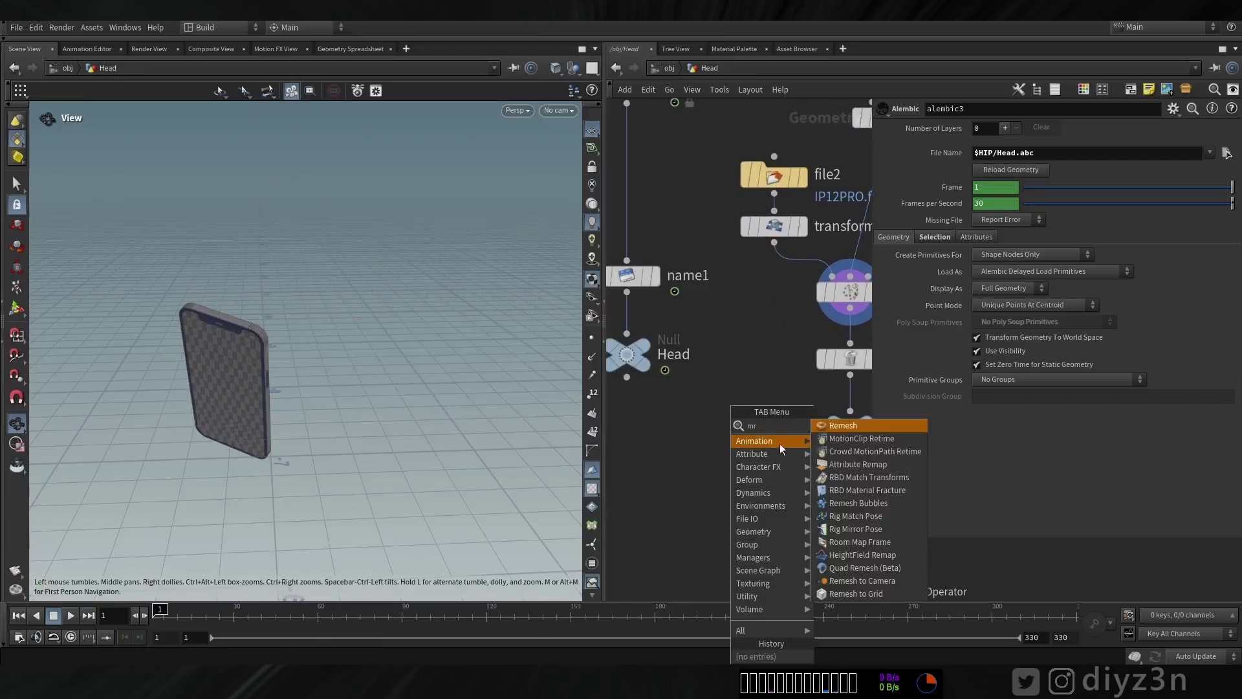
key("Tab")
type("merge")
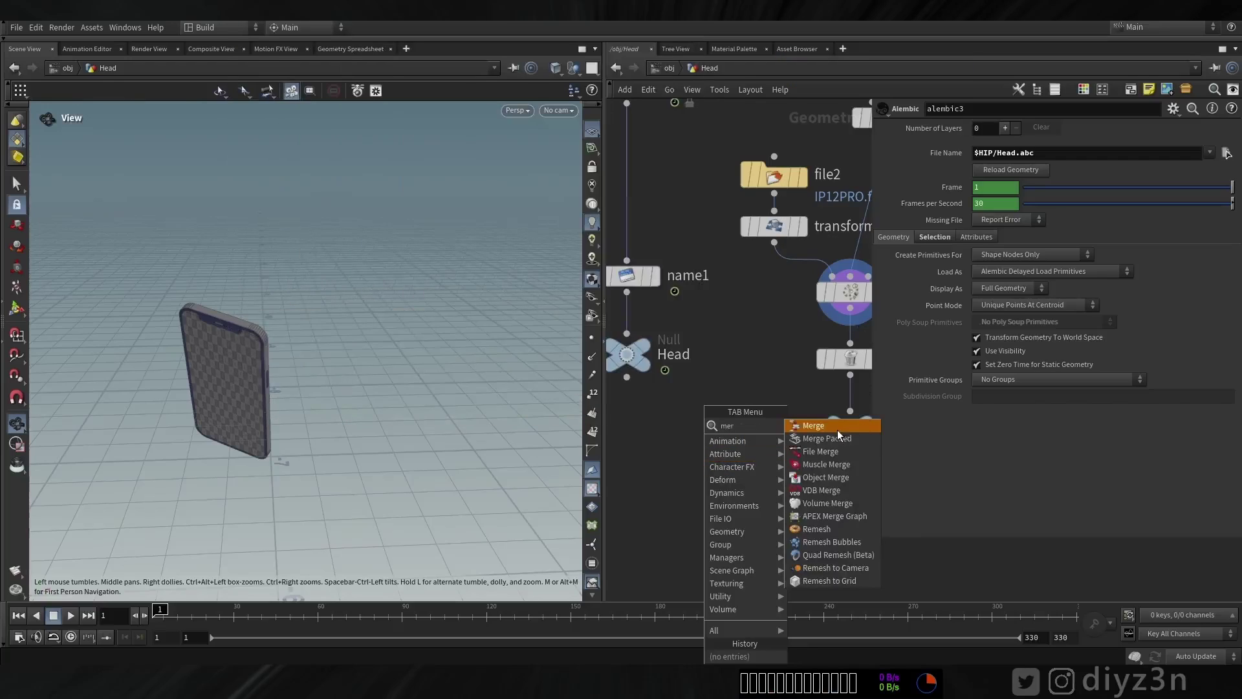
left_click(837, 430)
left_click(677, 496)
left_click_drag(659, 401, 669, 454)
left_click_drag(850, 455, 718, 485)
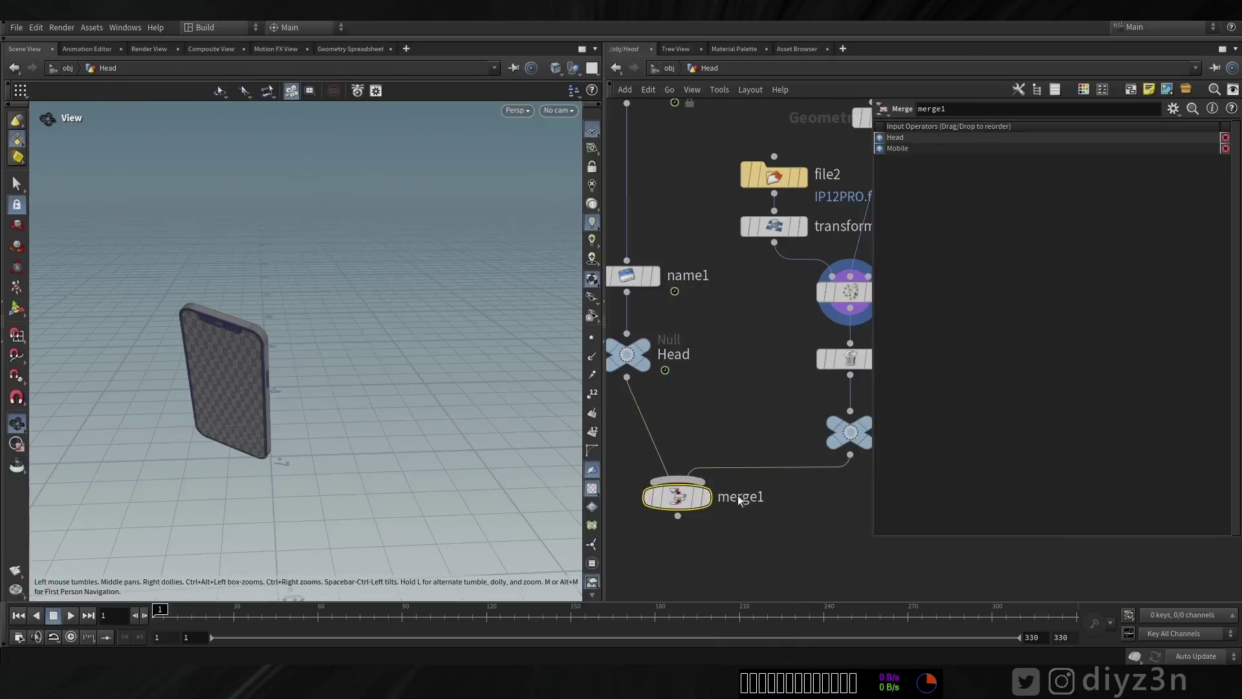
left_click(706, 494)
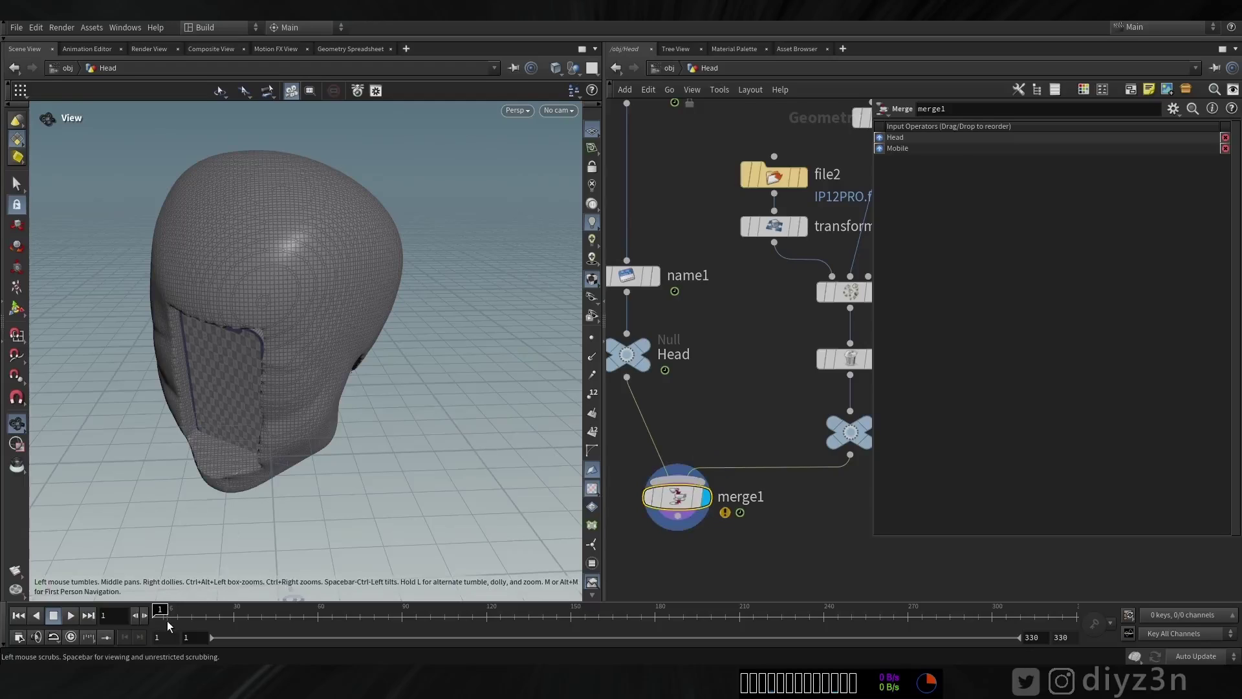
- Check how the phone sits in the head cutout at frame 127 and delete the merge1 node
mouse_move(169, 624)
left_mouse_down()
mouse_move(721, 641)
mouse_move(506, 625)
left_mouse_up()
mouse_move(333, 399)
left_mouse_down()
mouse_move(327, 380)
mouse_move(301, 373)
left_mouse_up()
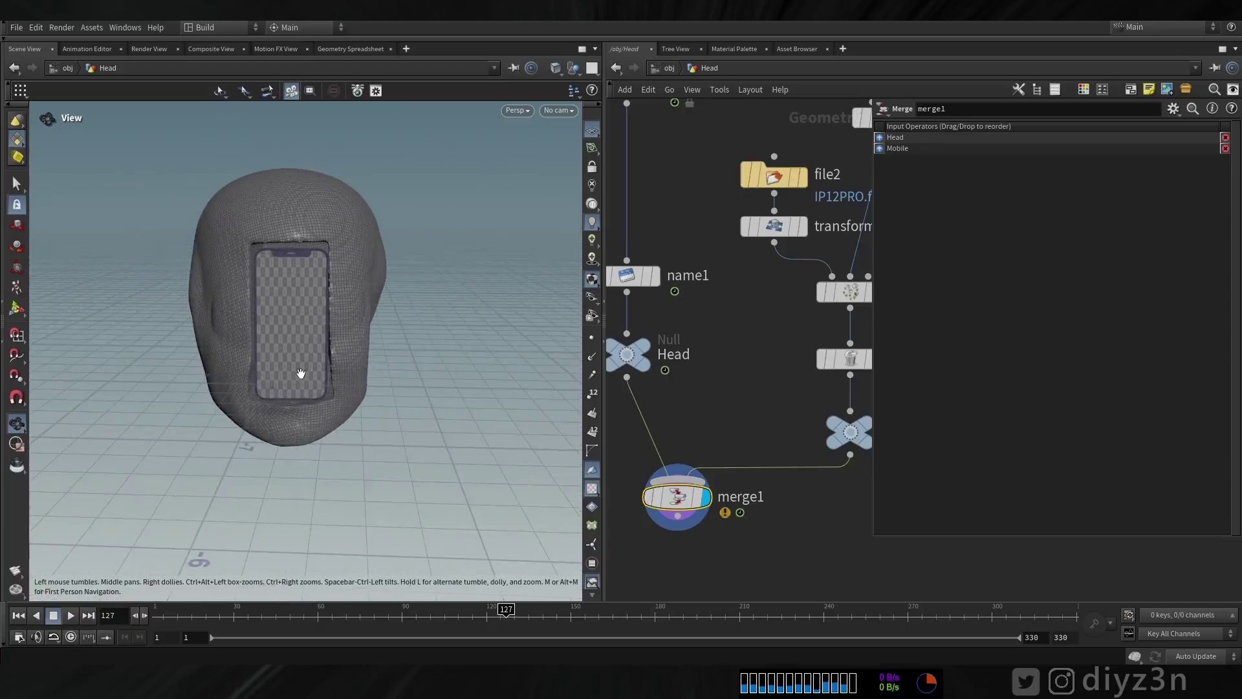
key("Delete")
- Switch to the stage network, go to frame 40 and look through the /Cameras/Camera1/CAM camera
left_click(667, 69)
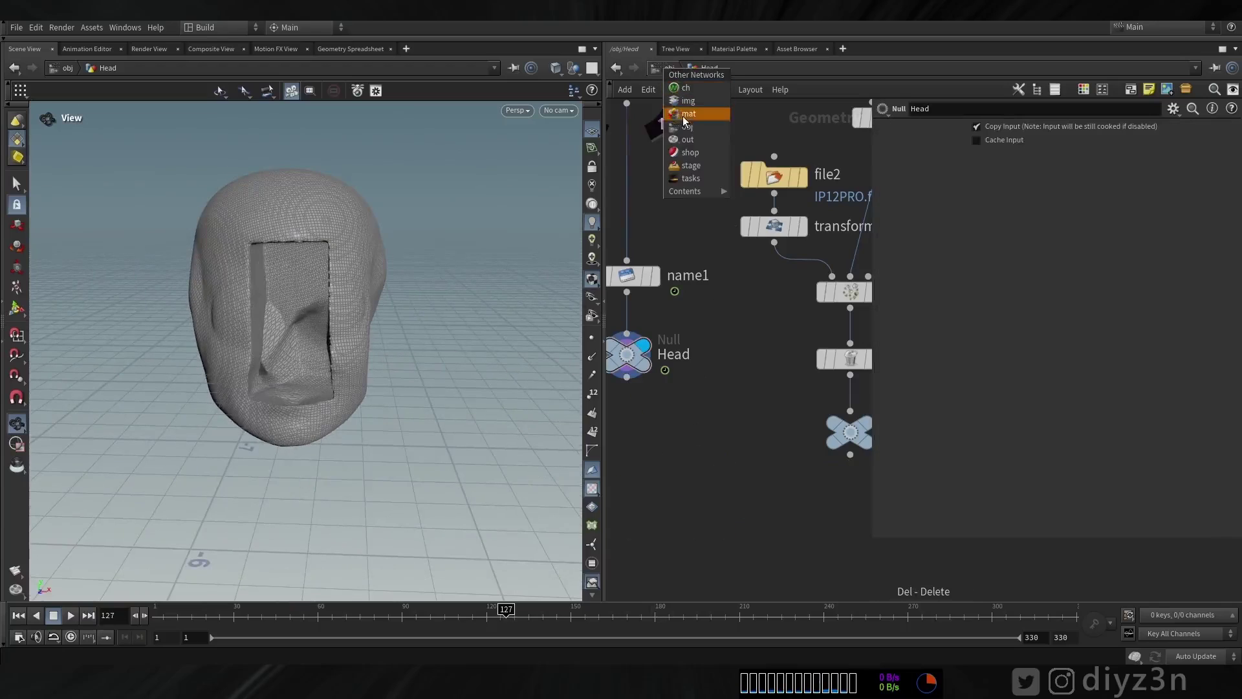
left_click(692, 166)
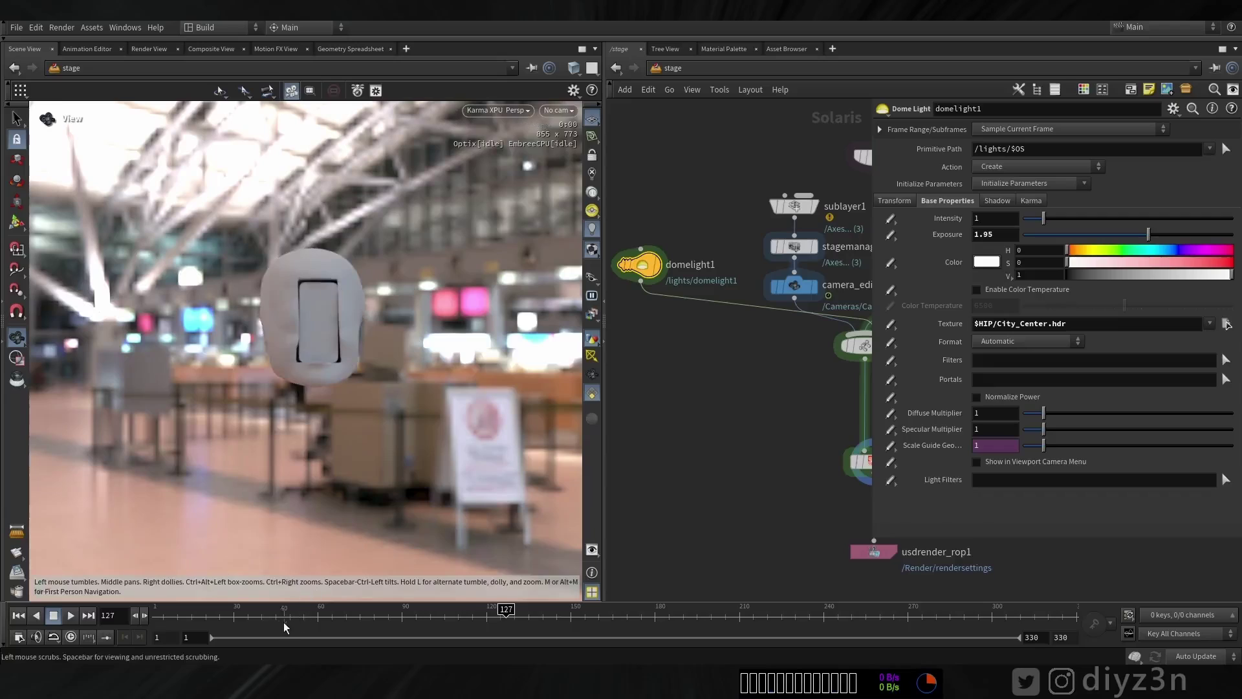
left_click(284, 626)
left_click(553, 111)
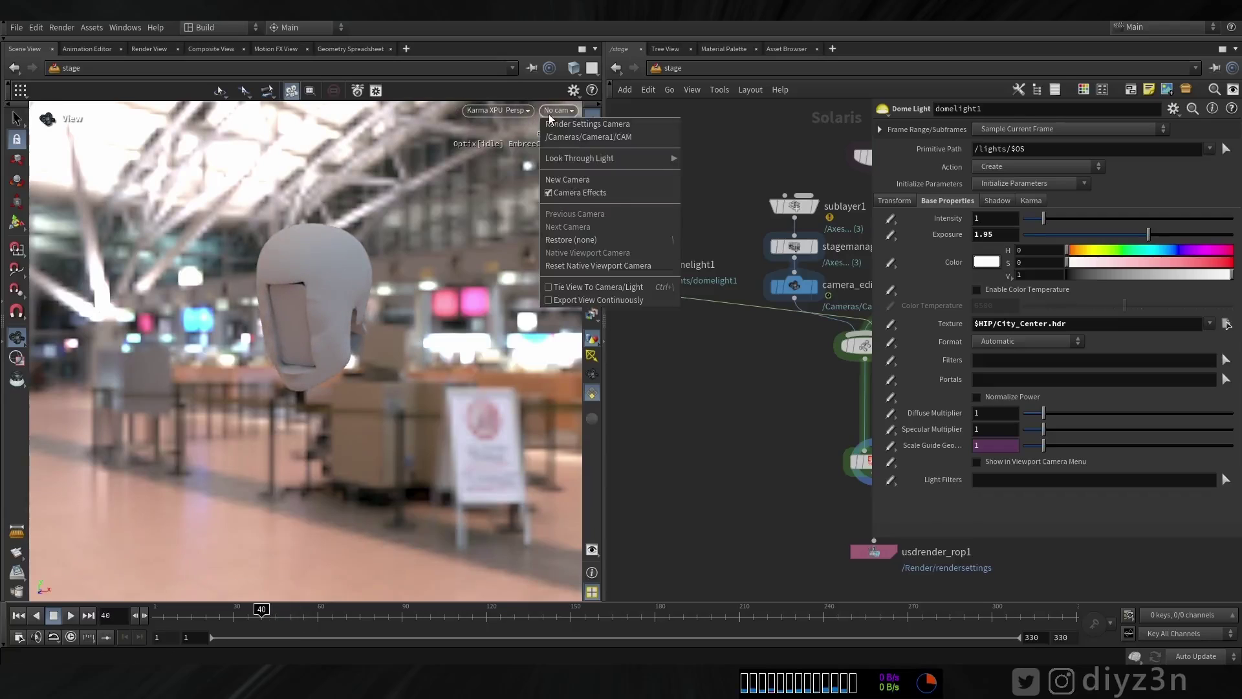
left_click(585, 136)
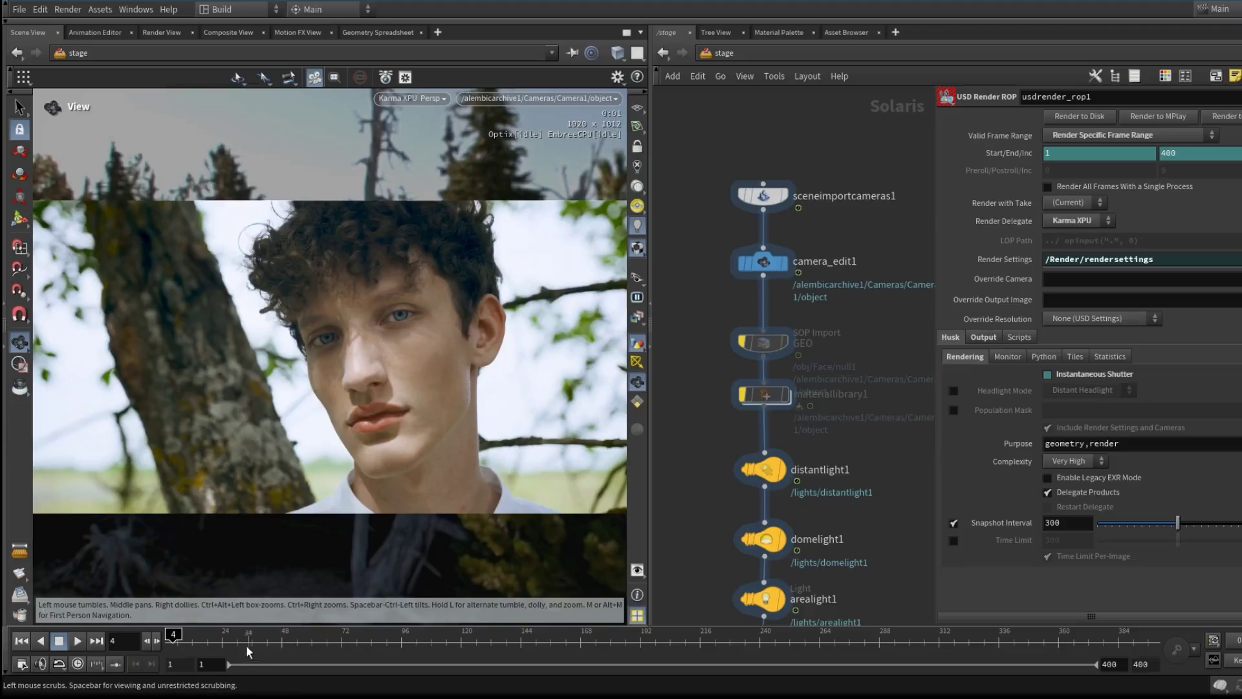
- Enable the bypassed GEO import in the portrait scene and check the head cutout at several frames, including 76 and 168
left_click(244, 649)
left_click_drag(597, 640, 794, 640)
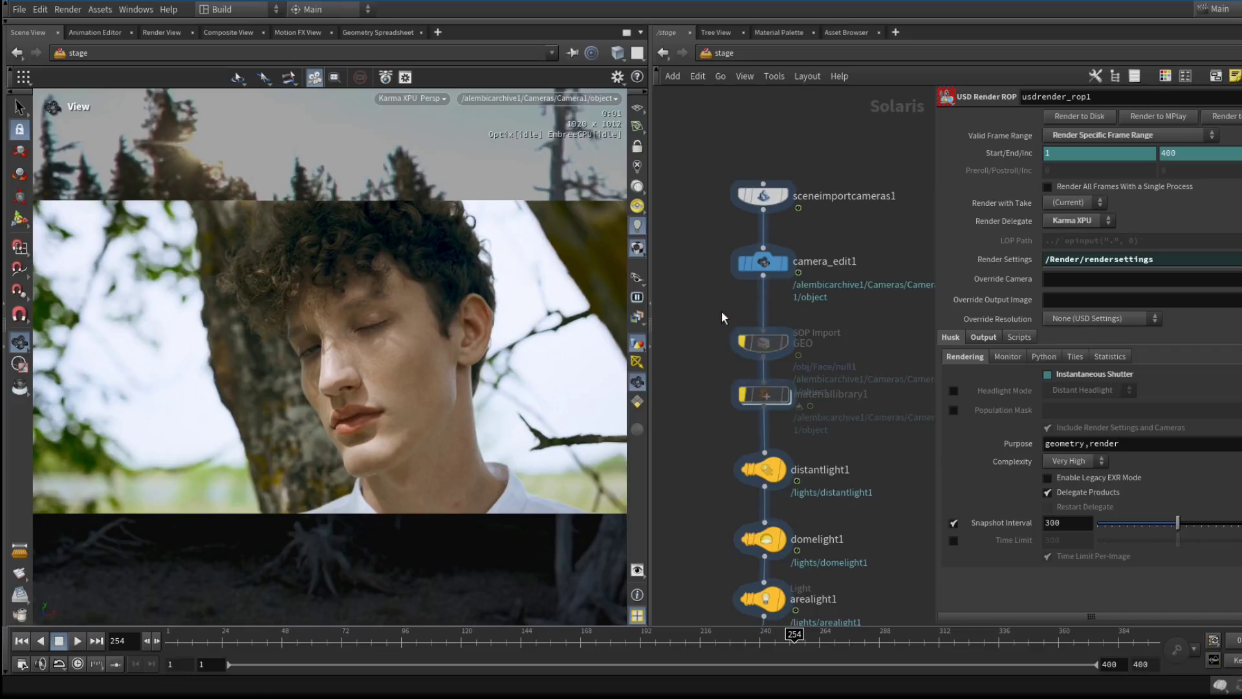
left_click(742, 317)
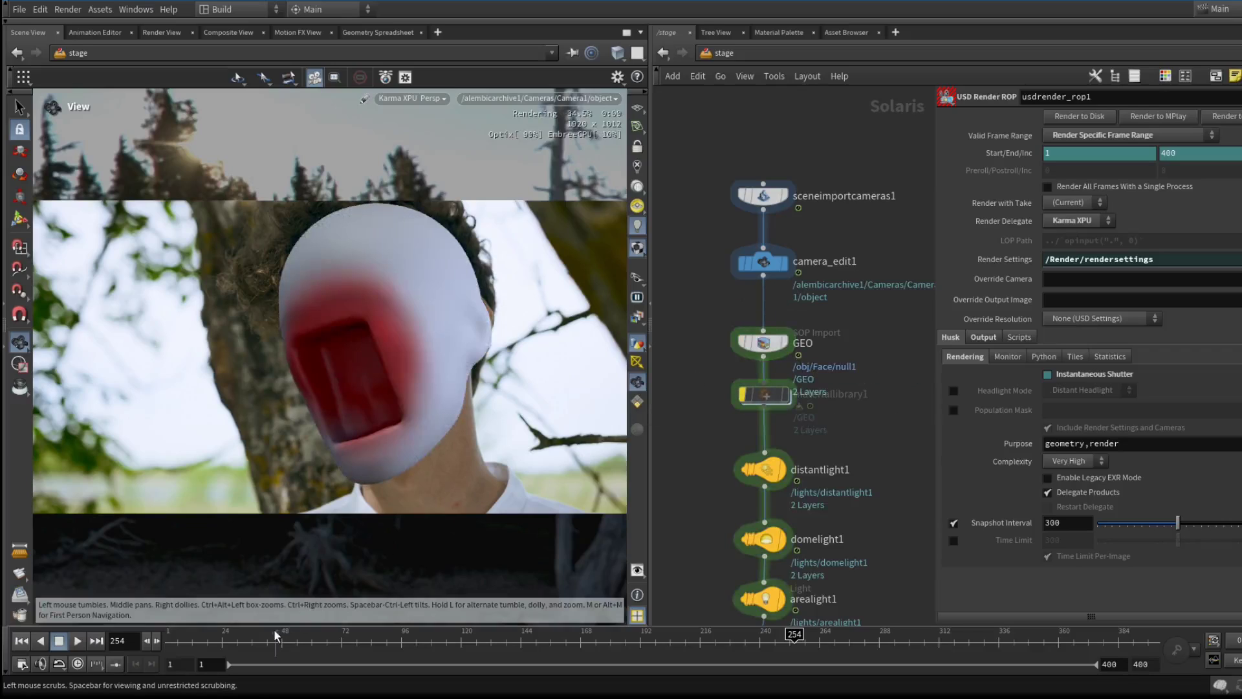
left_click(207, 641)
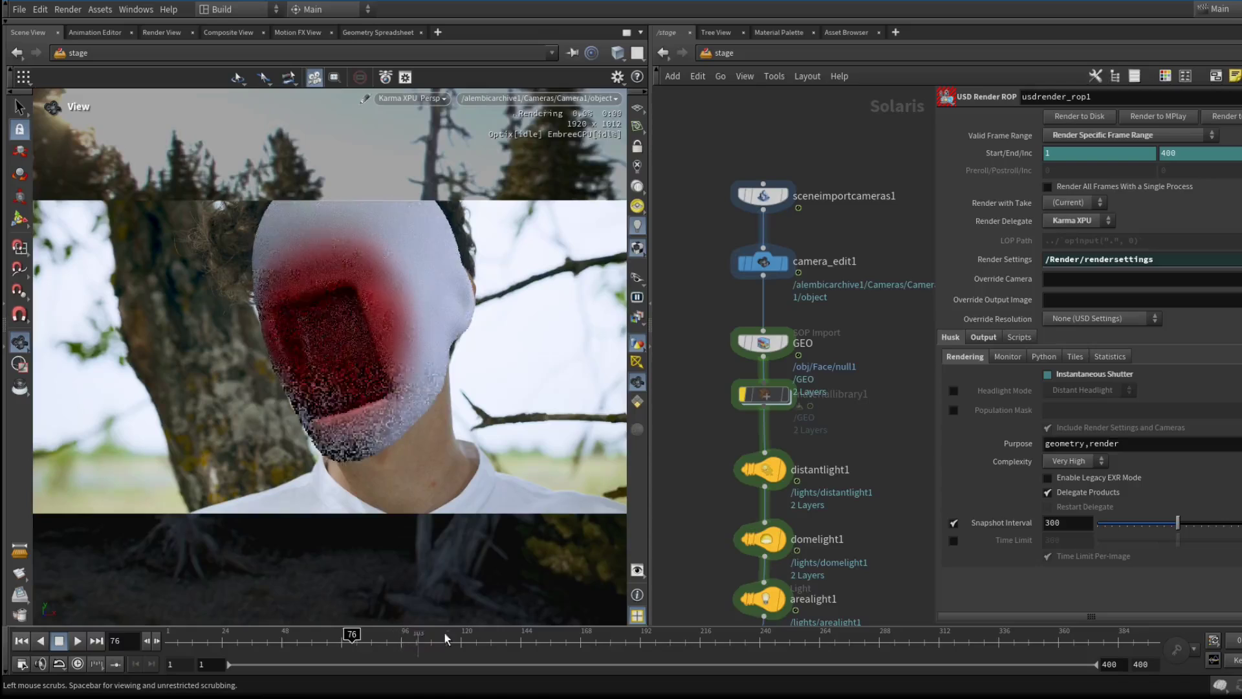
left_click(445, 638)
left_click(580, 638)
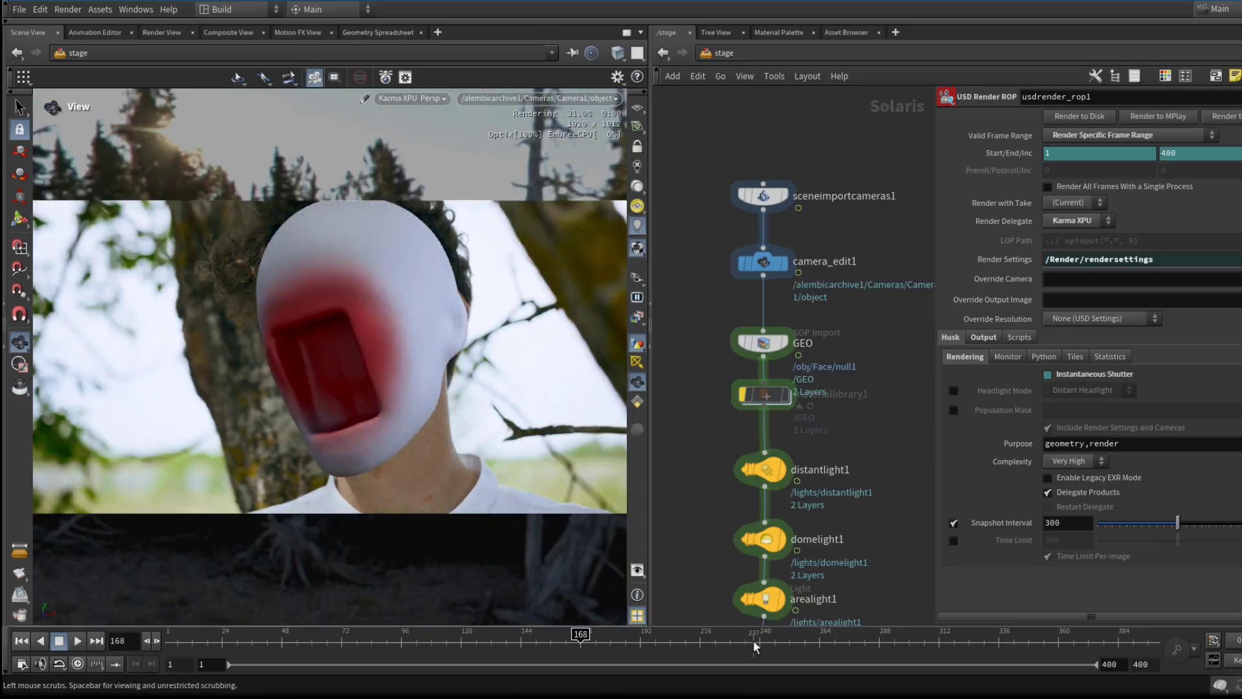
- Enable the bypassed materiallibrary1 node and check the textured head at several frames, including 242, 165 and 16
left_click(743, 393)
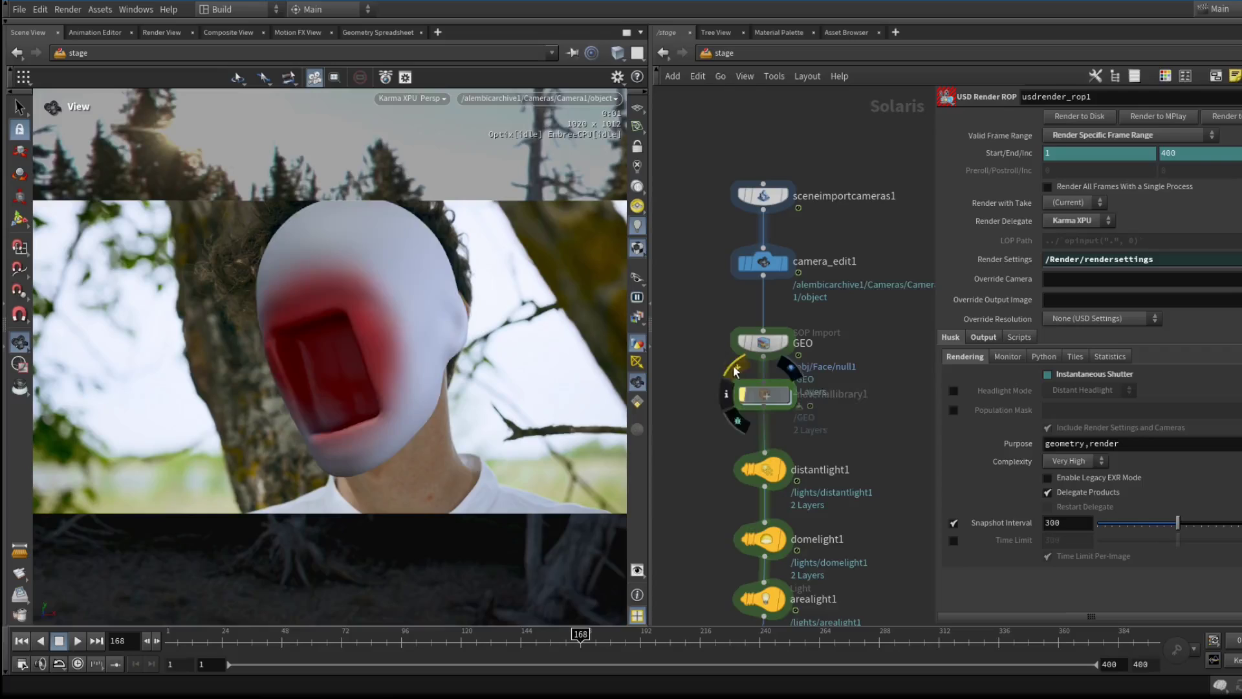
left_click(785, 393)
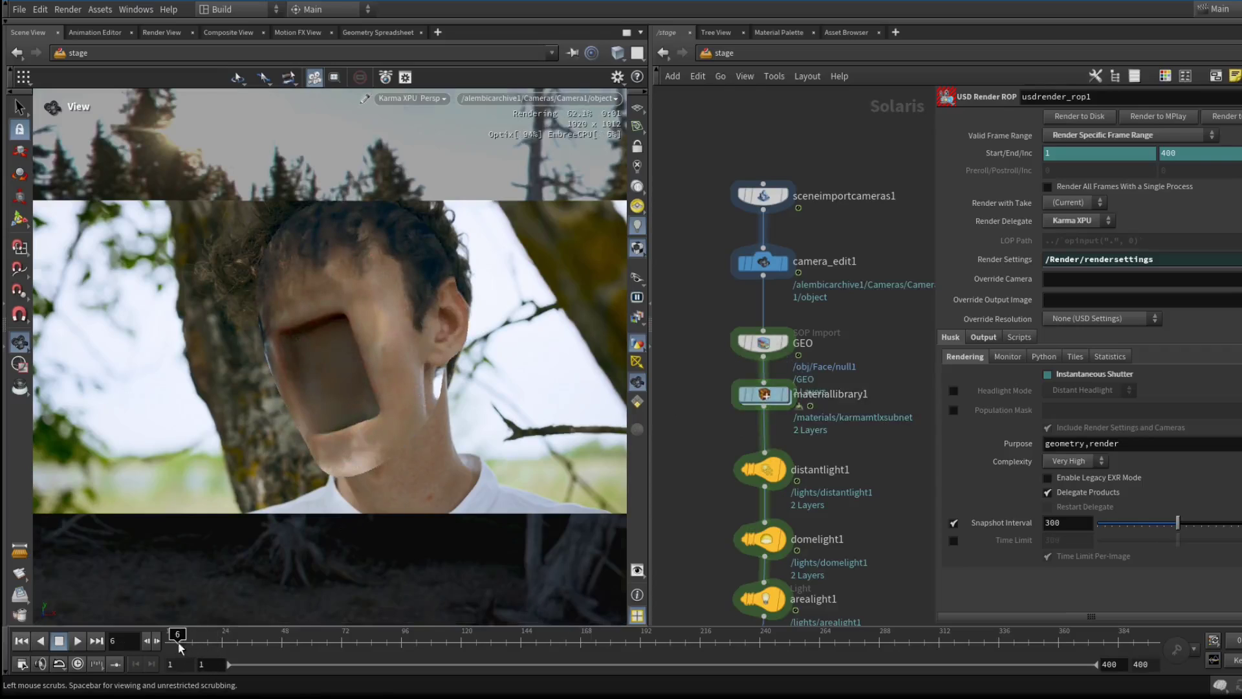
left_click(256, 635)
left_click(537, 636)
left_click(764, 636)
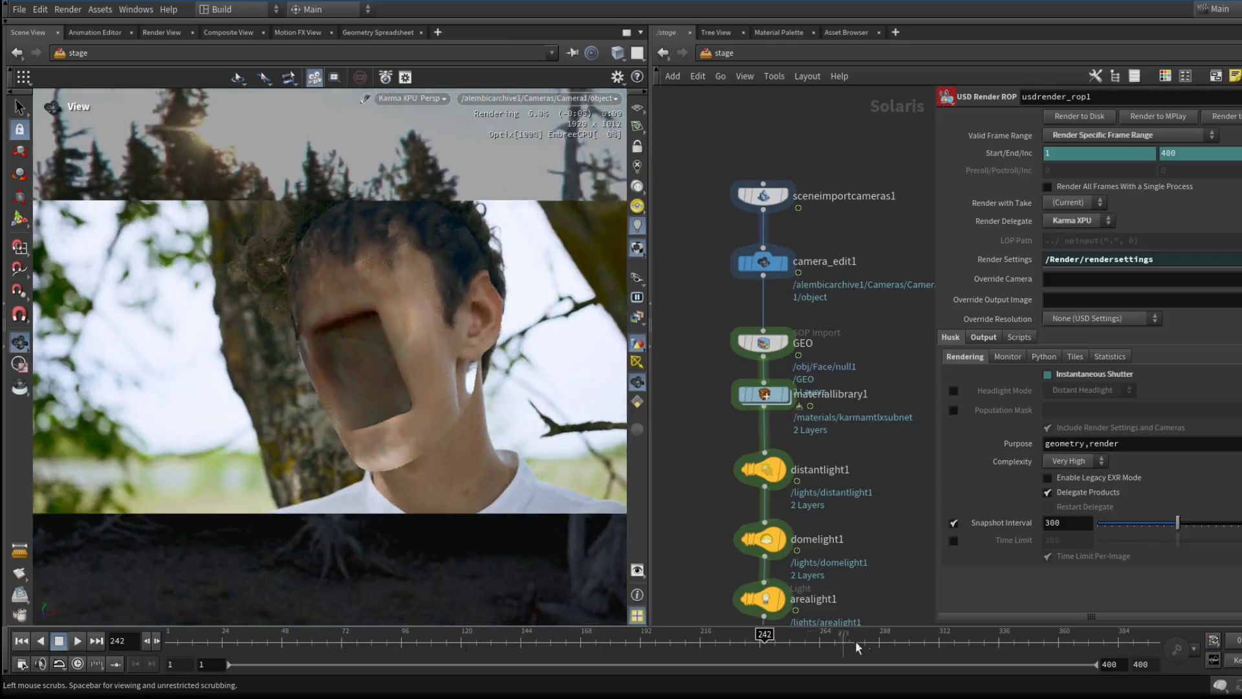
left_click(578, 636)
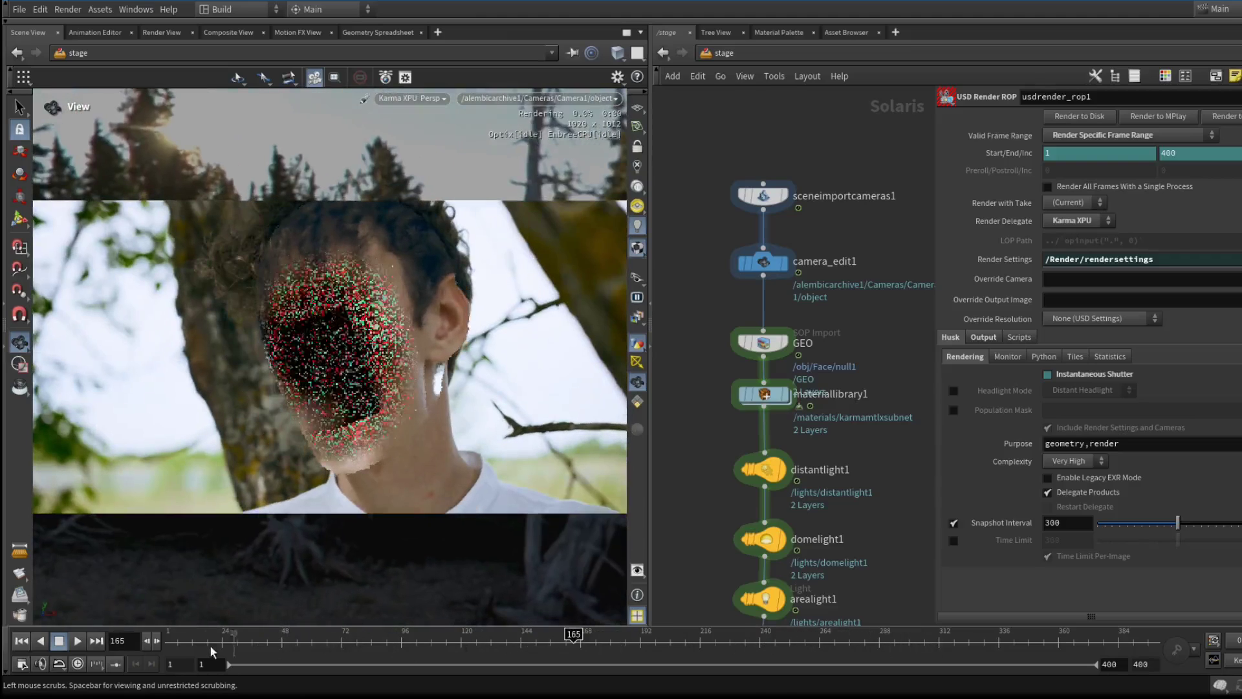
left_click(204, 640)
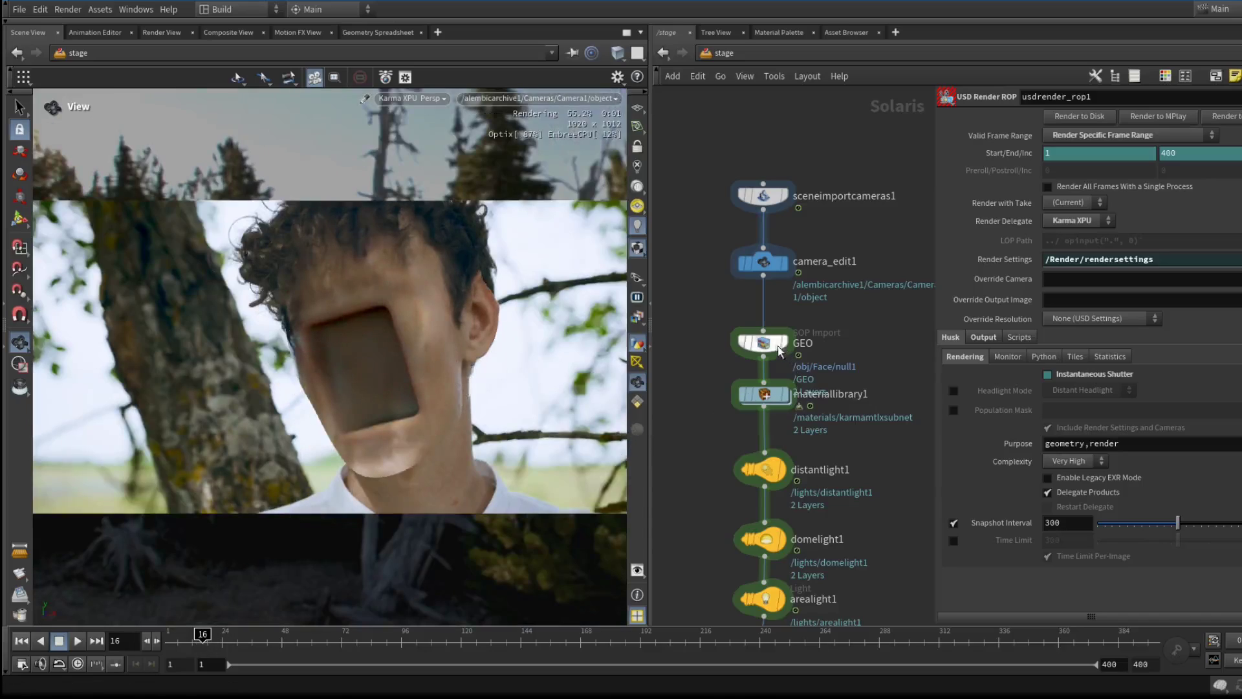
- Open the karmamtlxsubnet material inside materiallibrary1 and examine its shader network
double_click(765, 394)
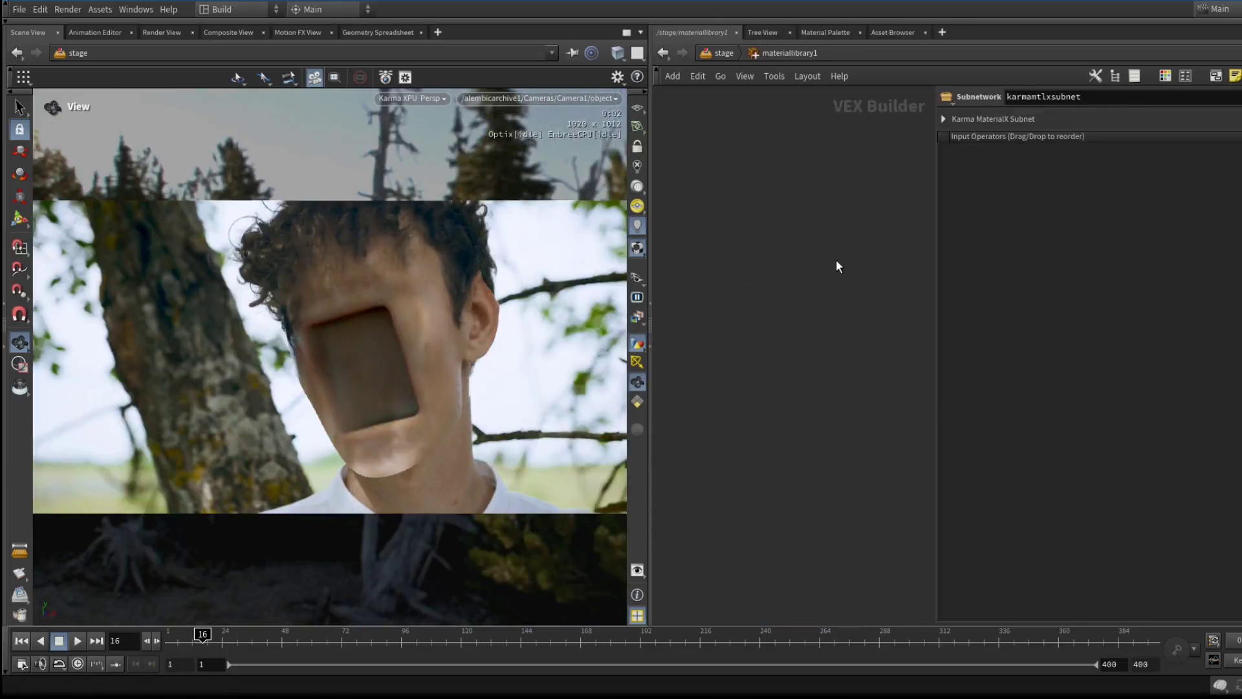
double_click(964, 340)
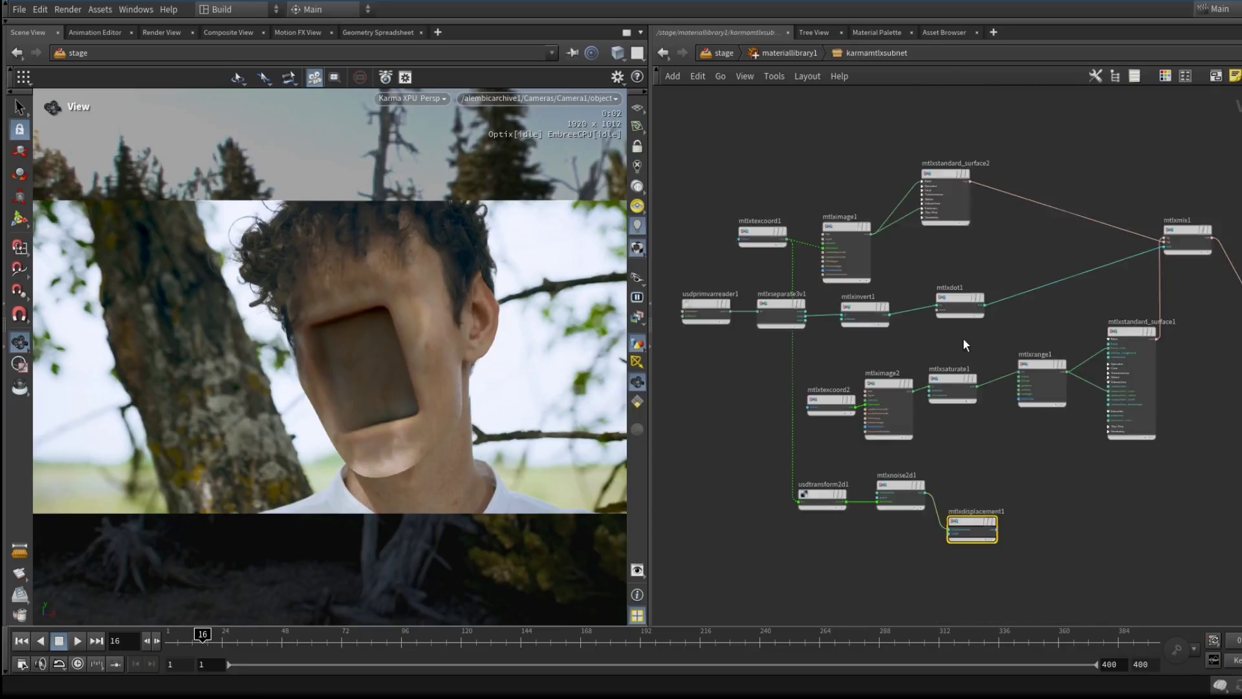
scroll(962, 338, "up", 6)
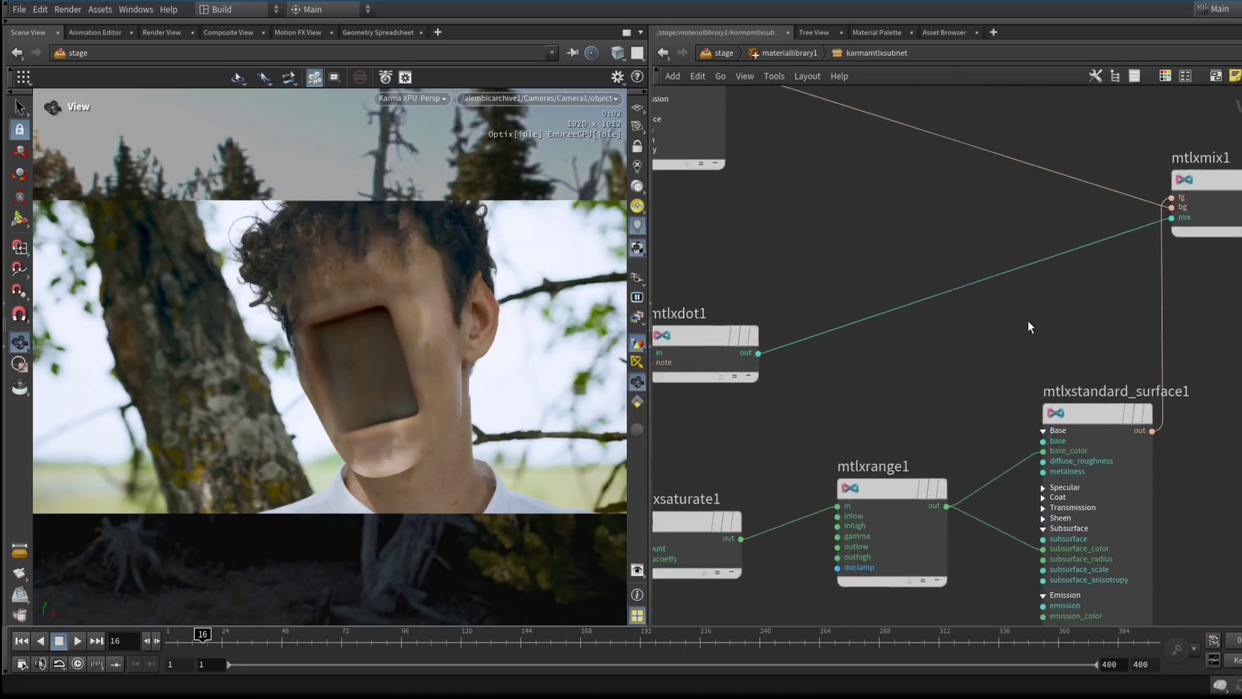
middle_click_drag(880, 371, 1052, 379)
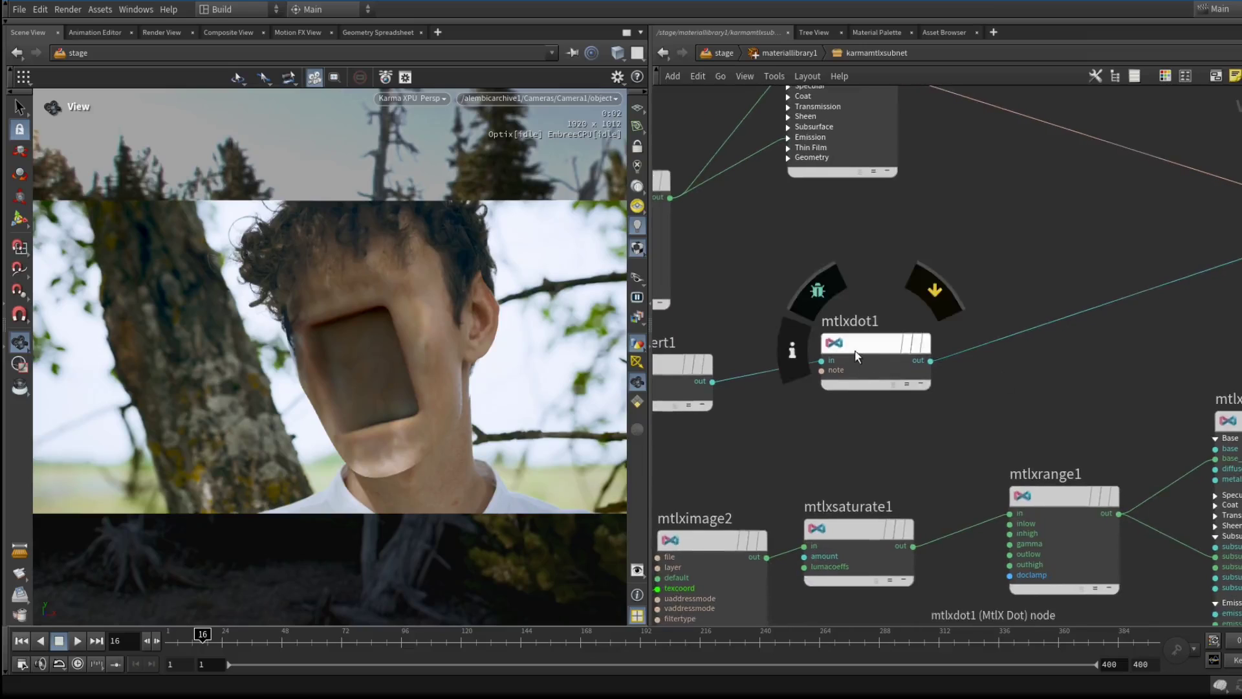
scroll(854, 444, "down", 4)
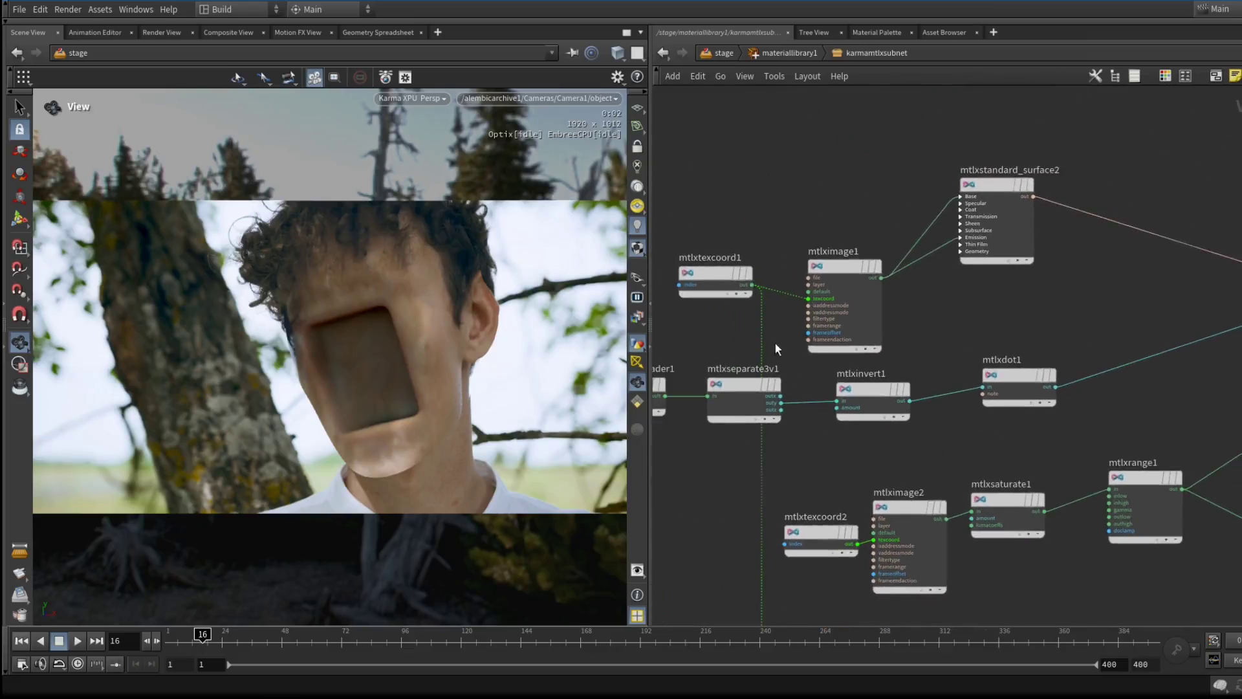
- Preview the edge render output in the viewport and return to the C output
left_click(637, 318)
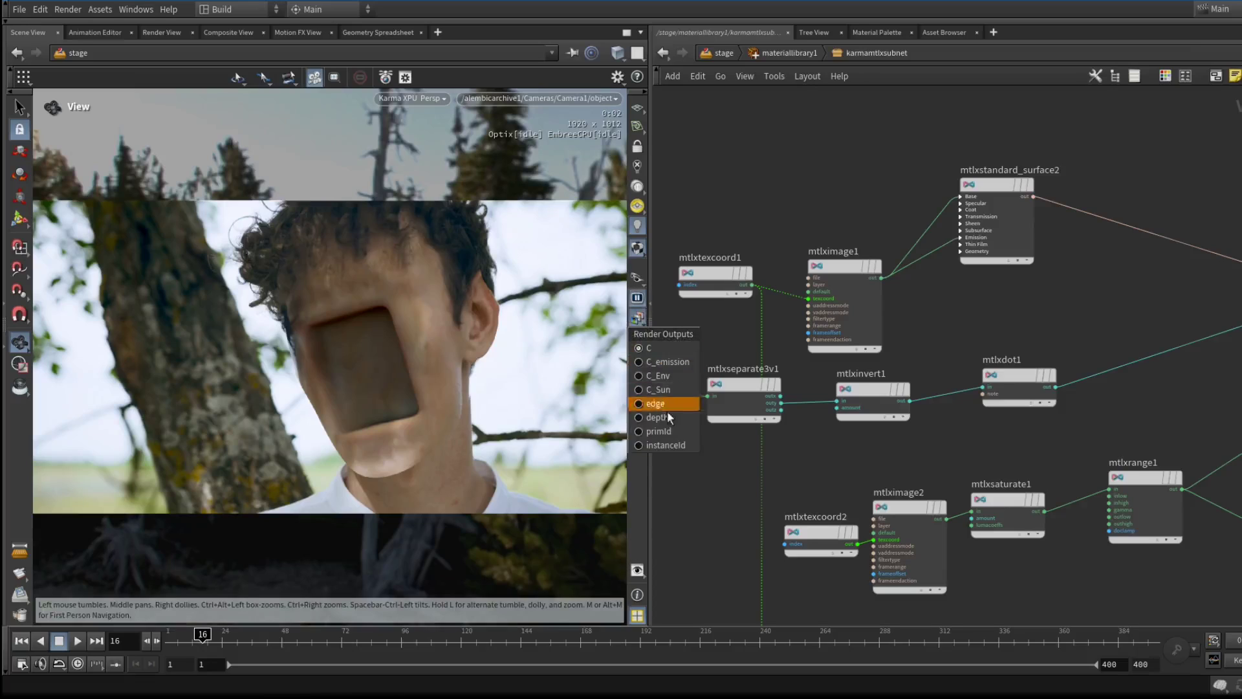
left_click(655, 403)
left_click(637, 318)
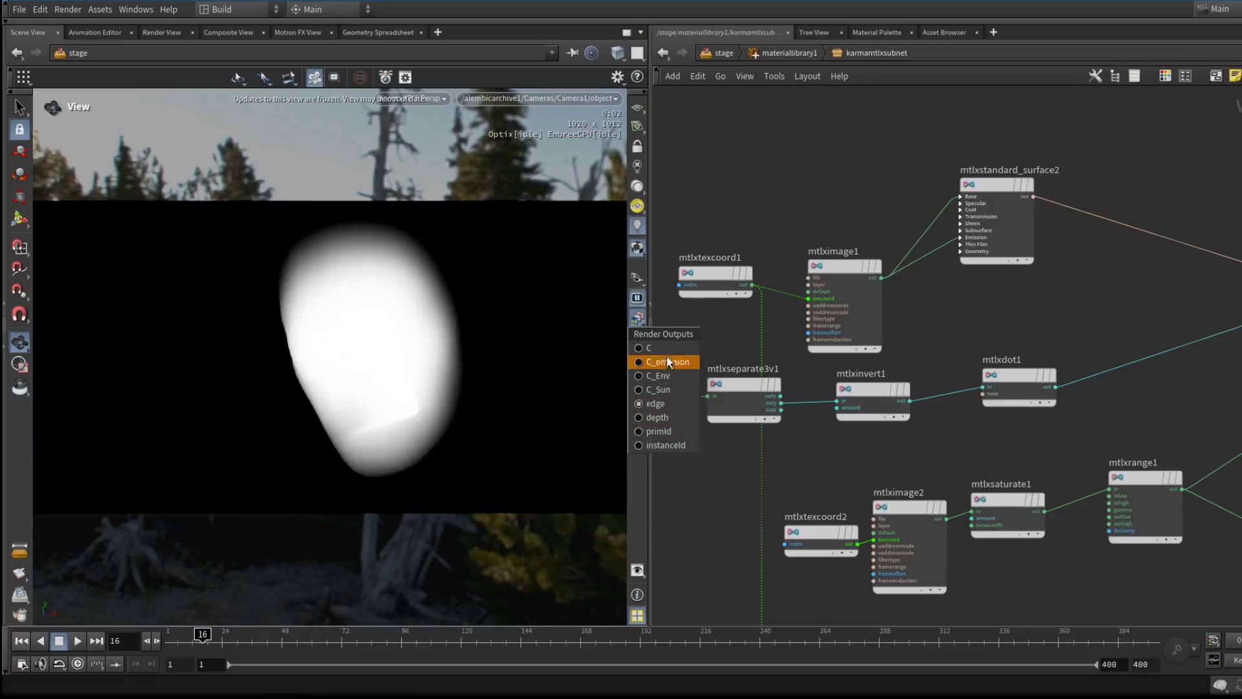
left_click(648, 348)
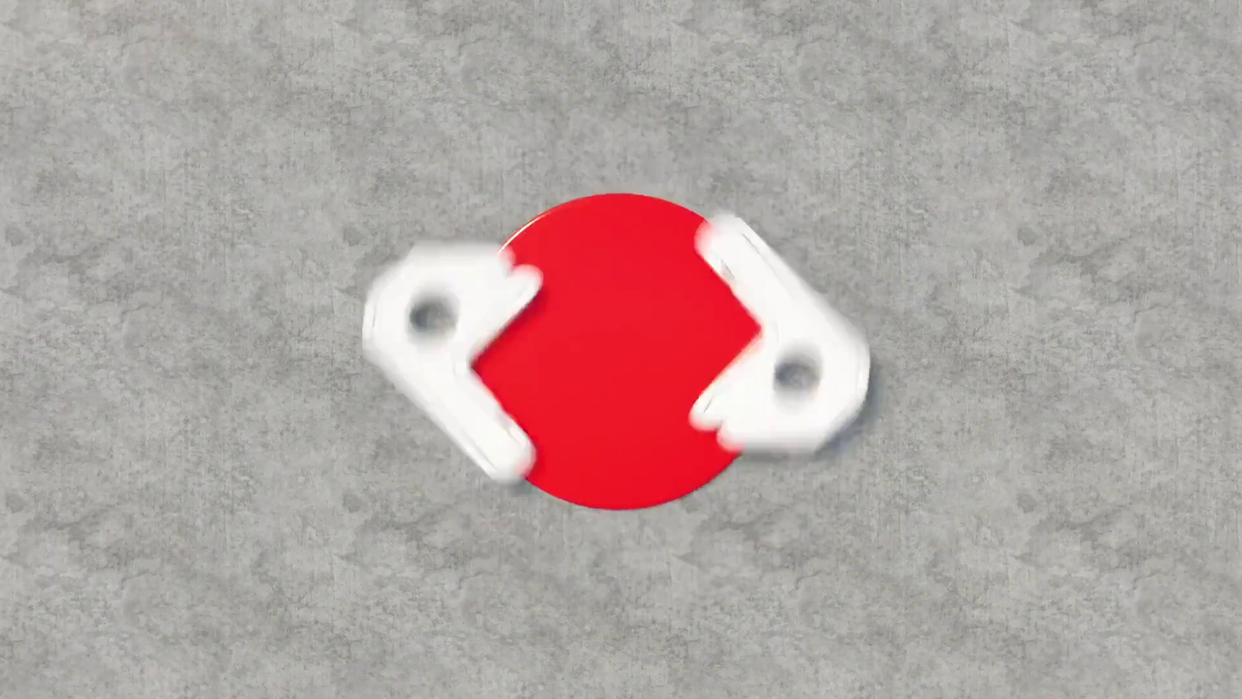